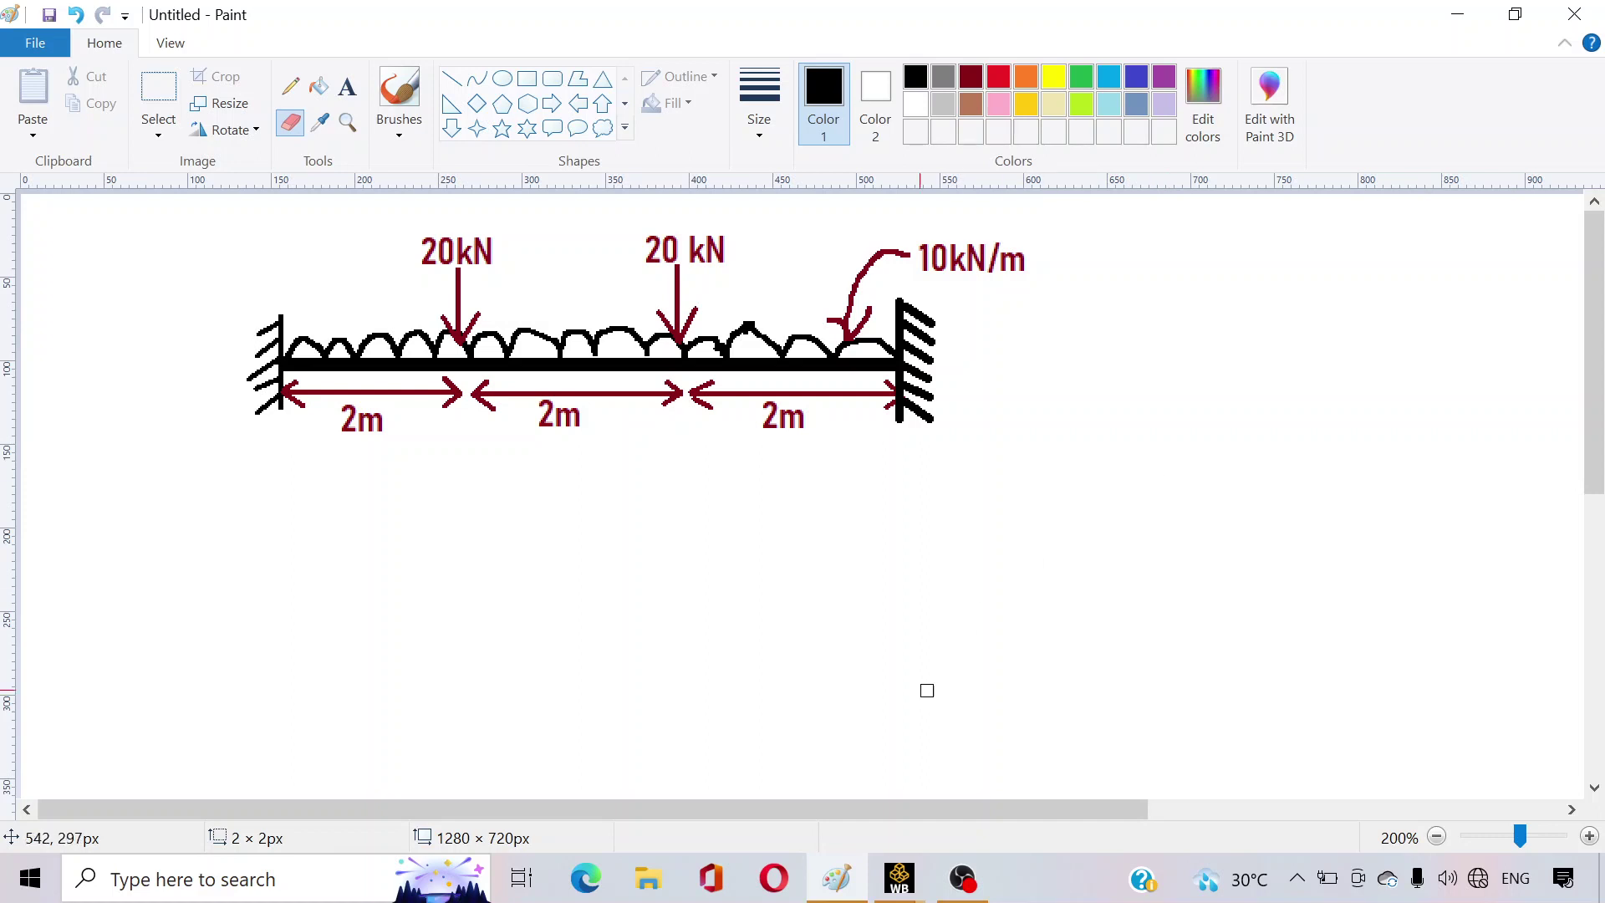
- Maximize the Workbench window and place a standalone Static Structural system in the Project Schematic
mouse_move(900, 878)
click(960, 786)
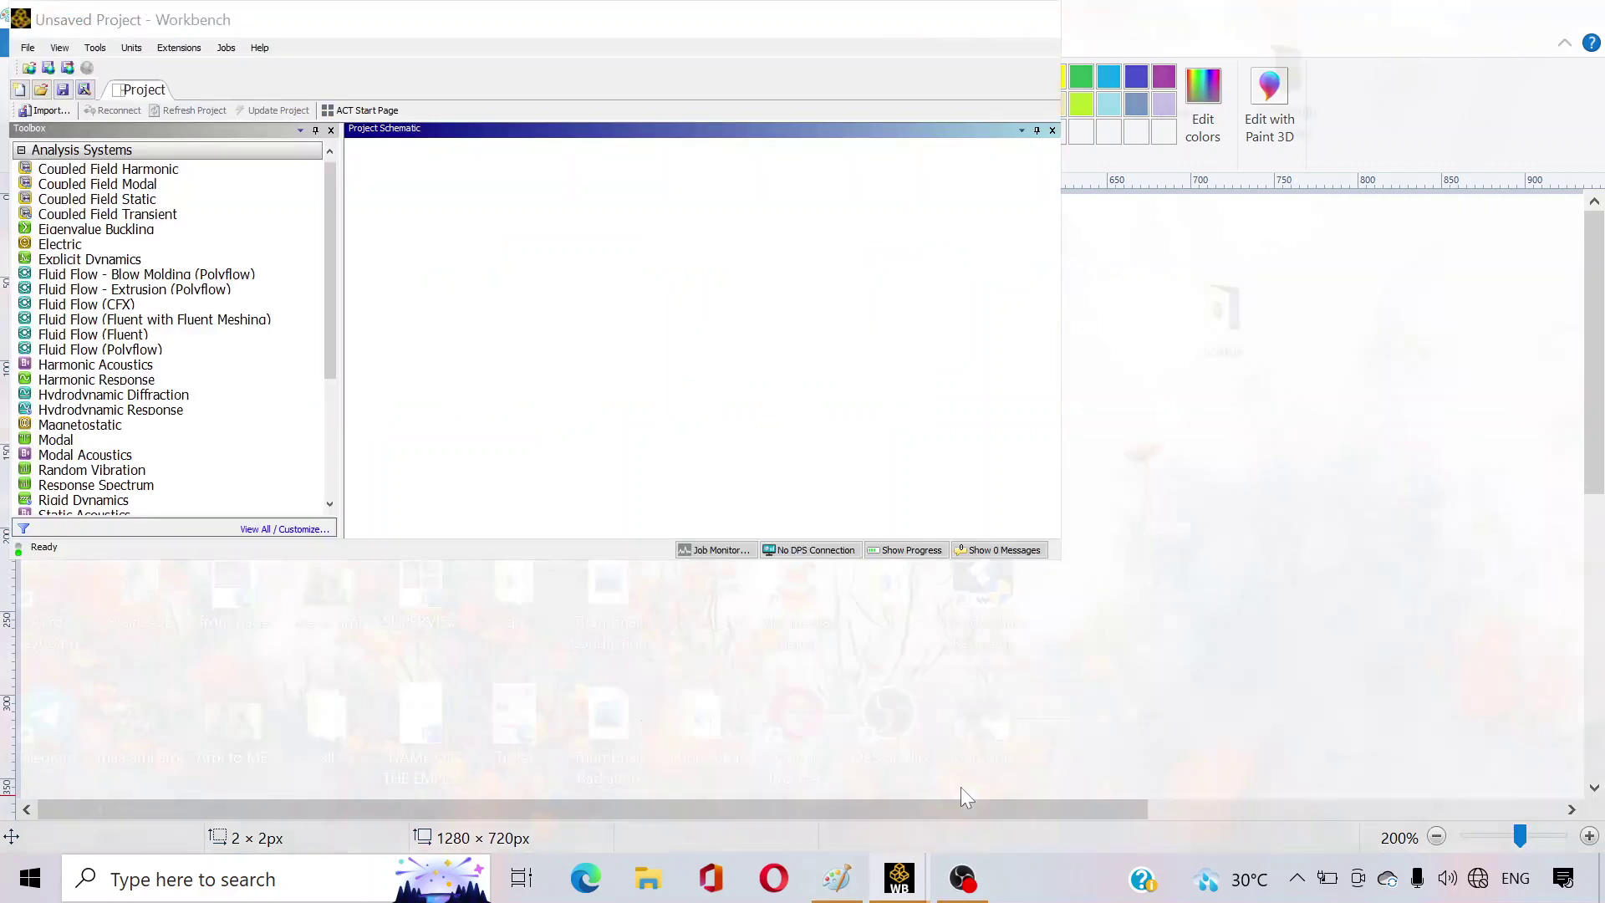
click(972, 19)
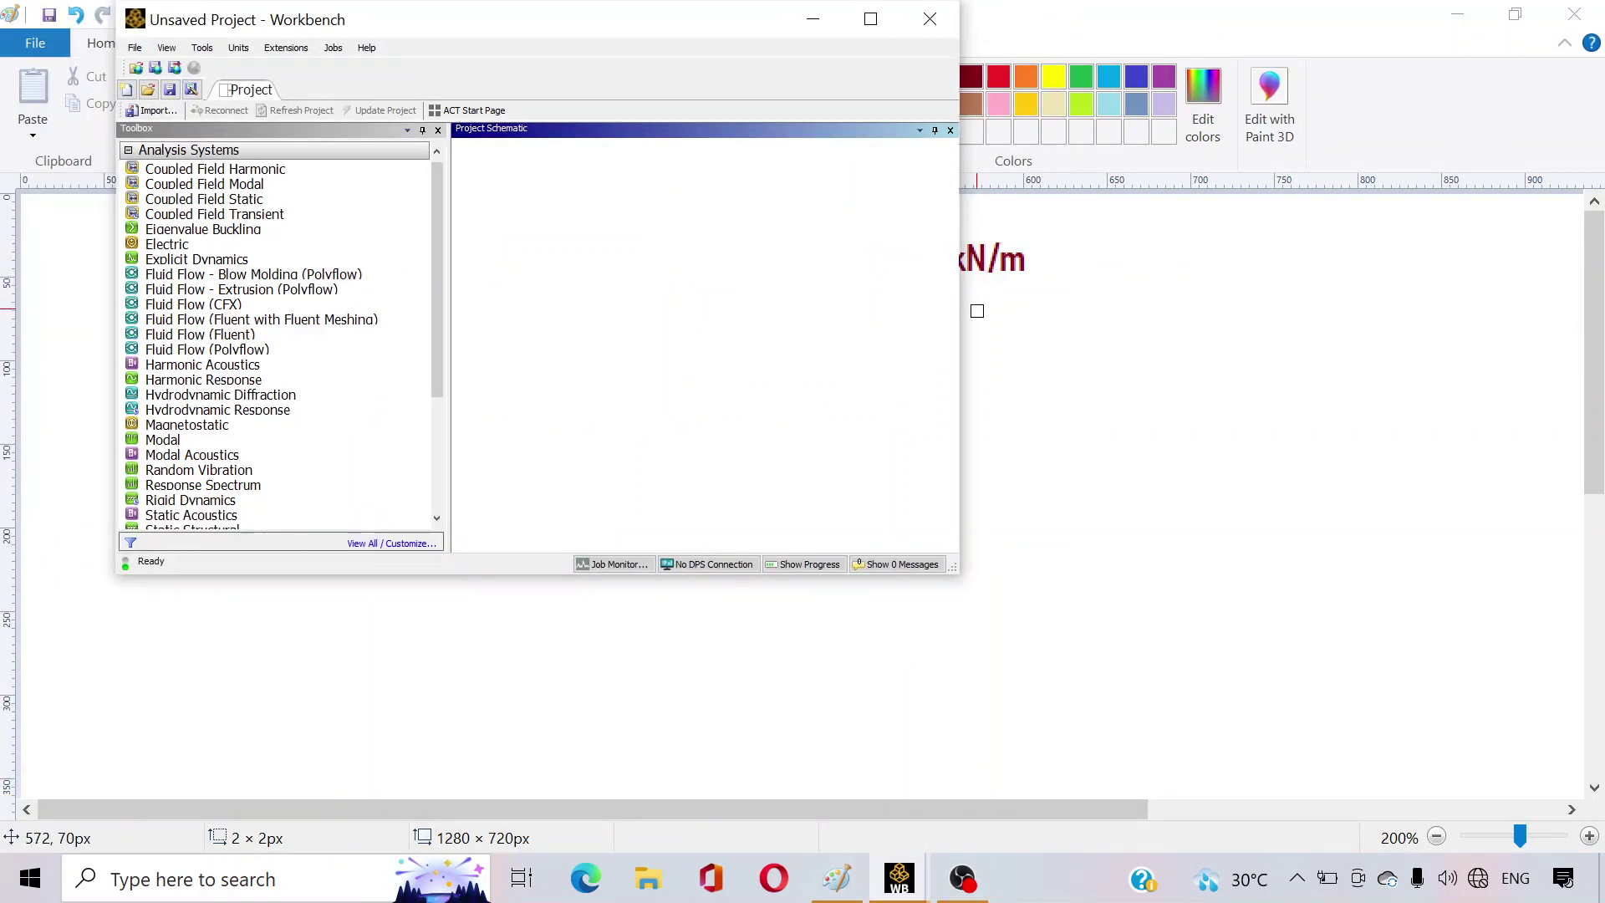
click(872, 18)
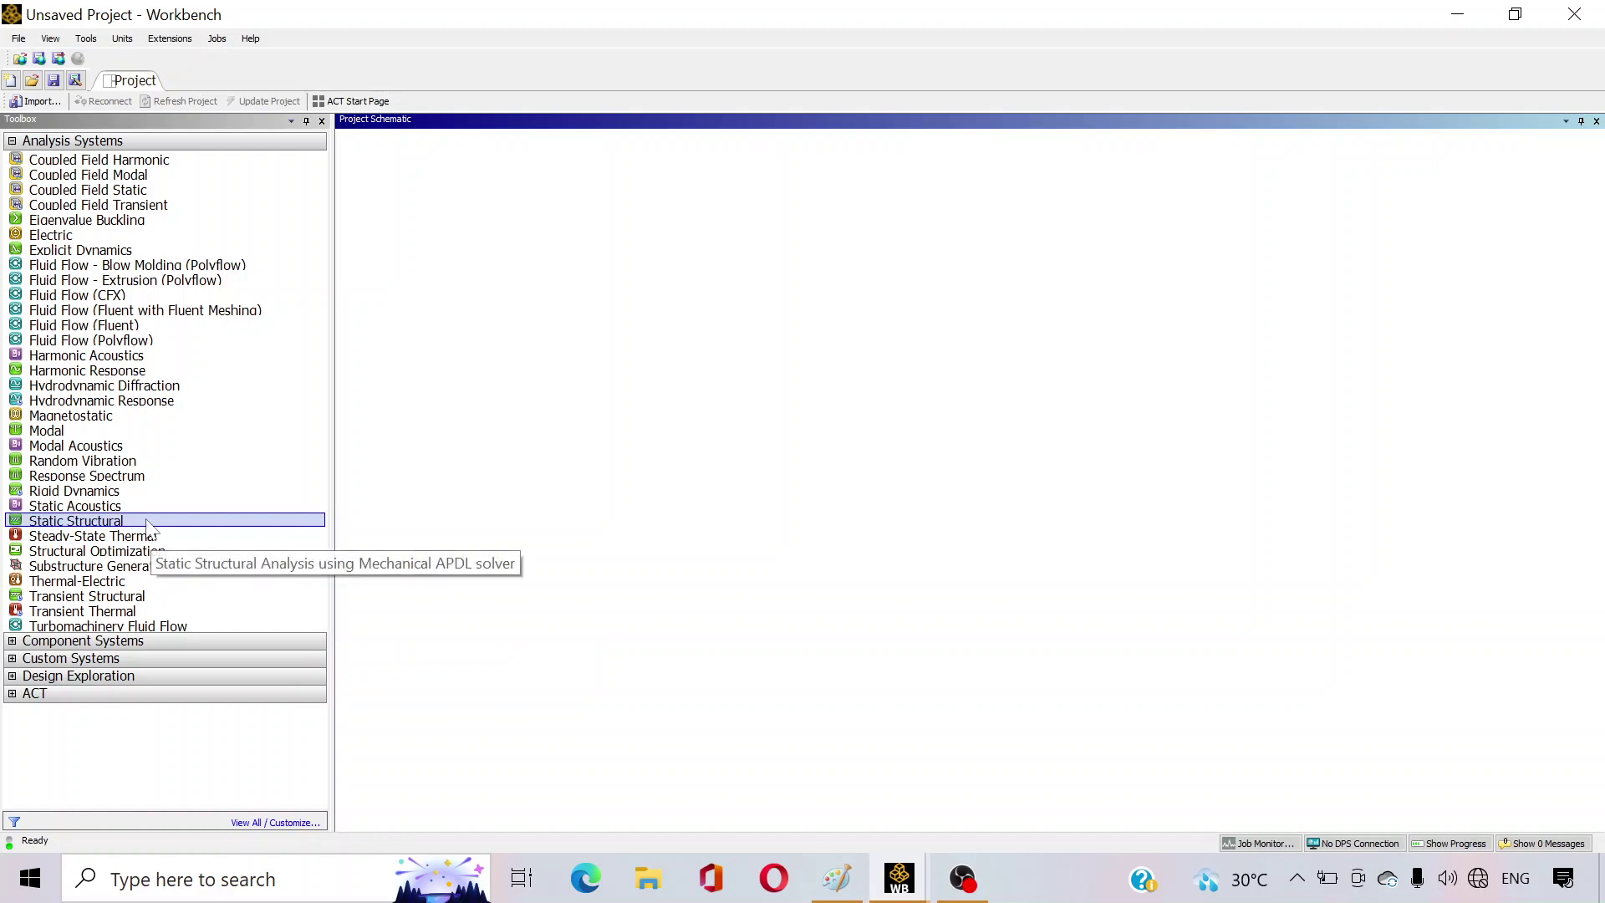
drag(147, 525, 457, 244)
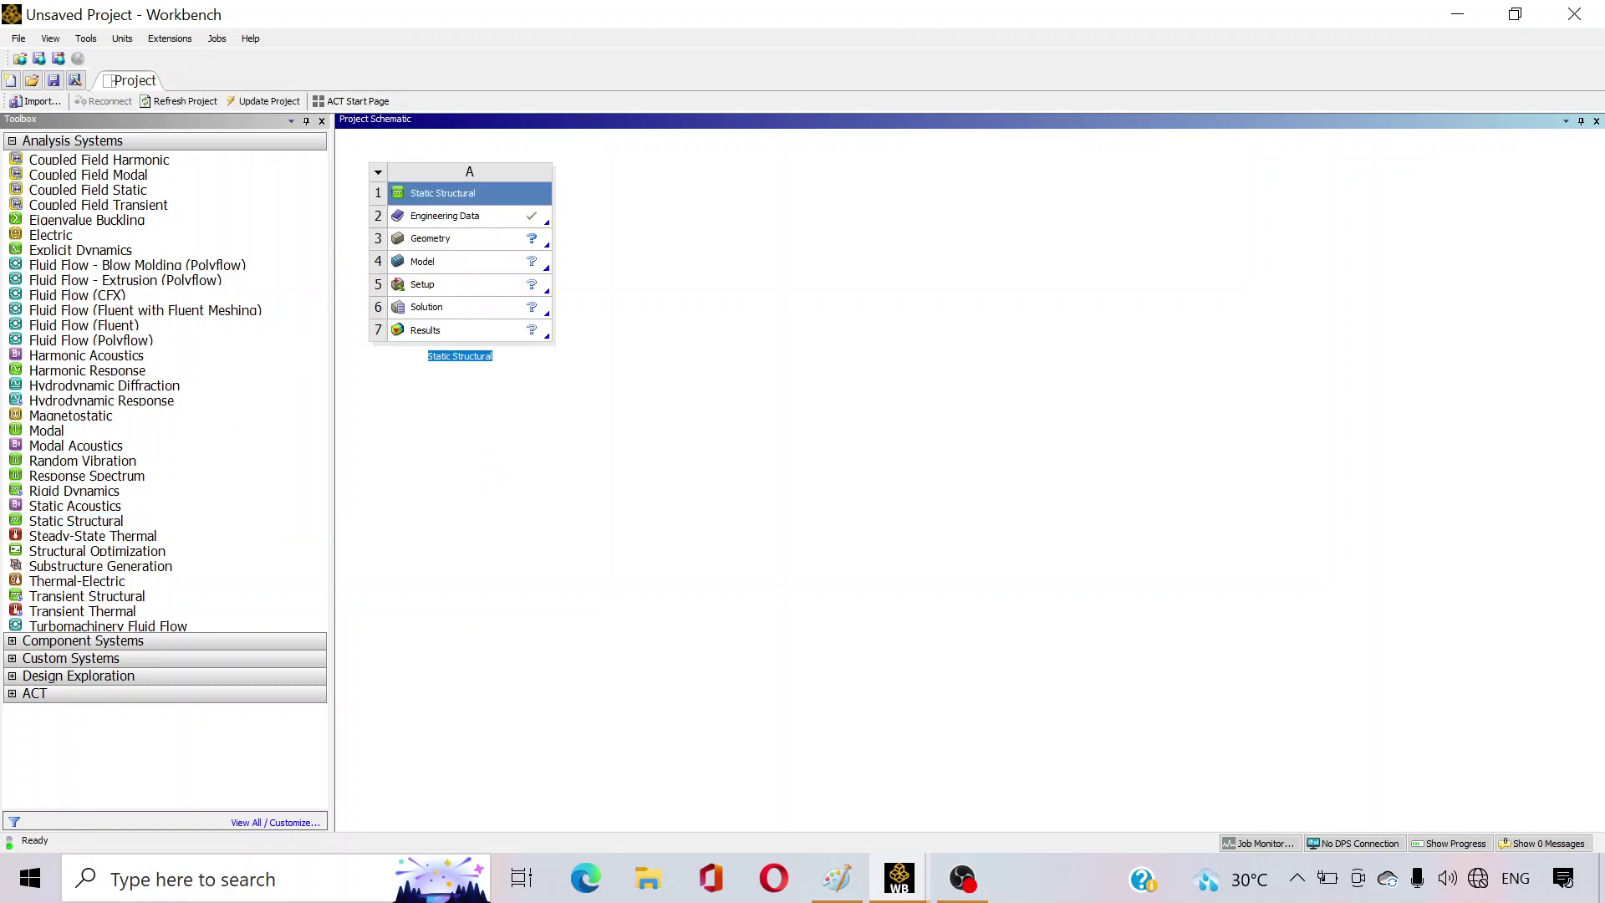
- Launch DesignModeler from the Static Structural system's Geometry cell
click(472, 217)
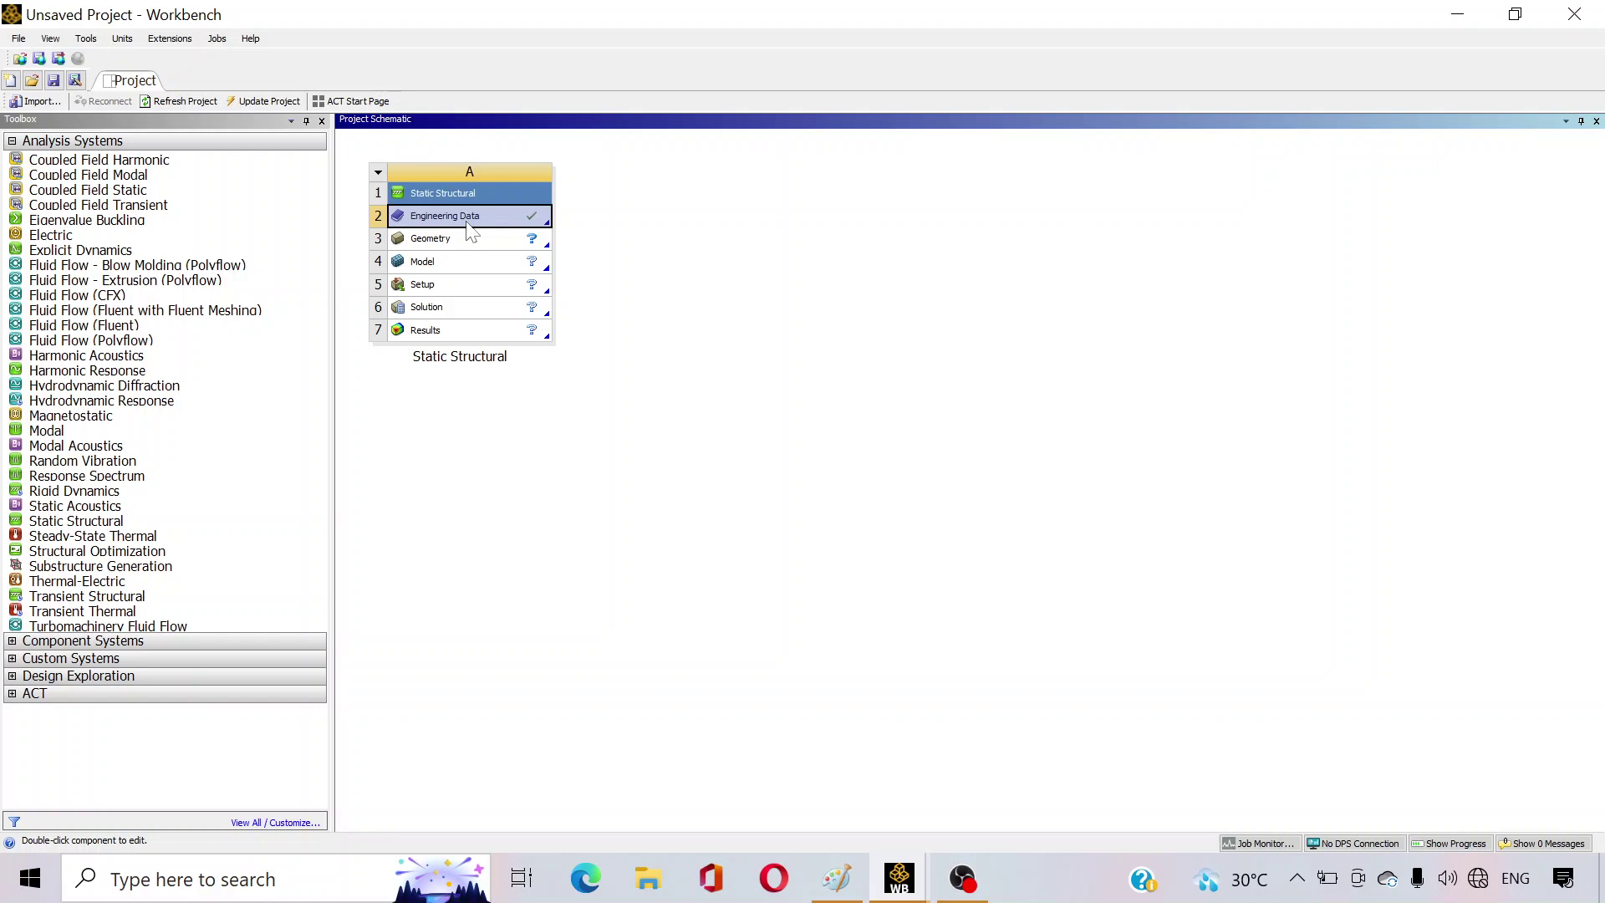
click(481, 242)
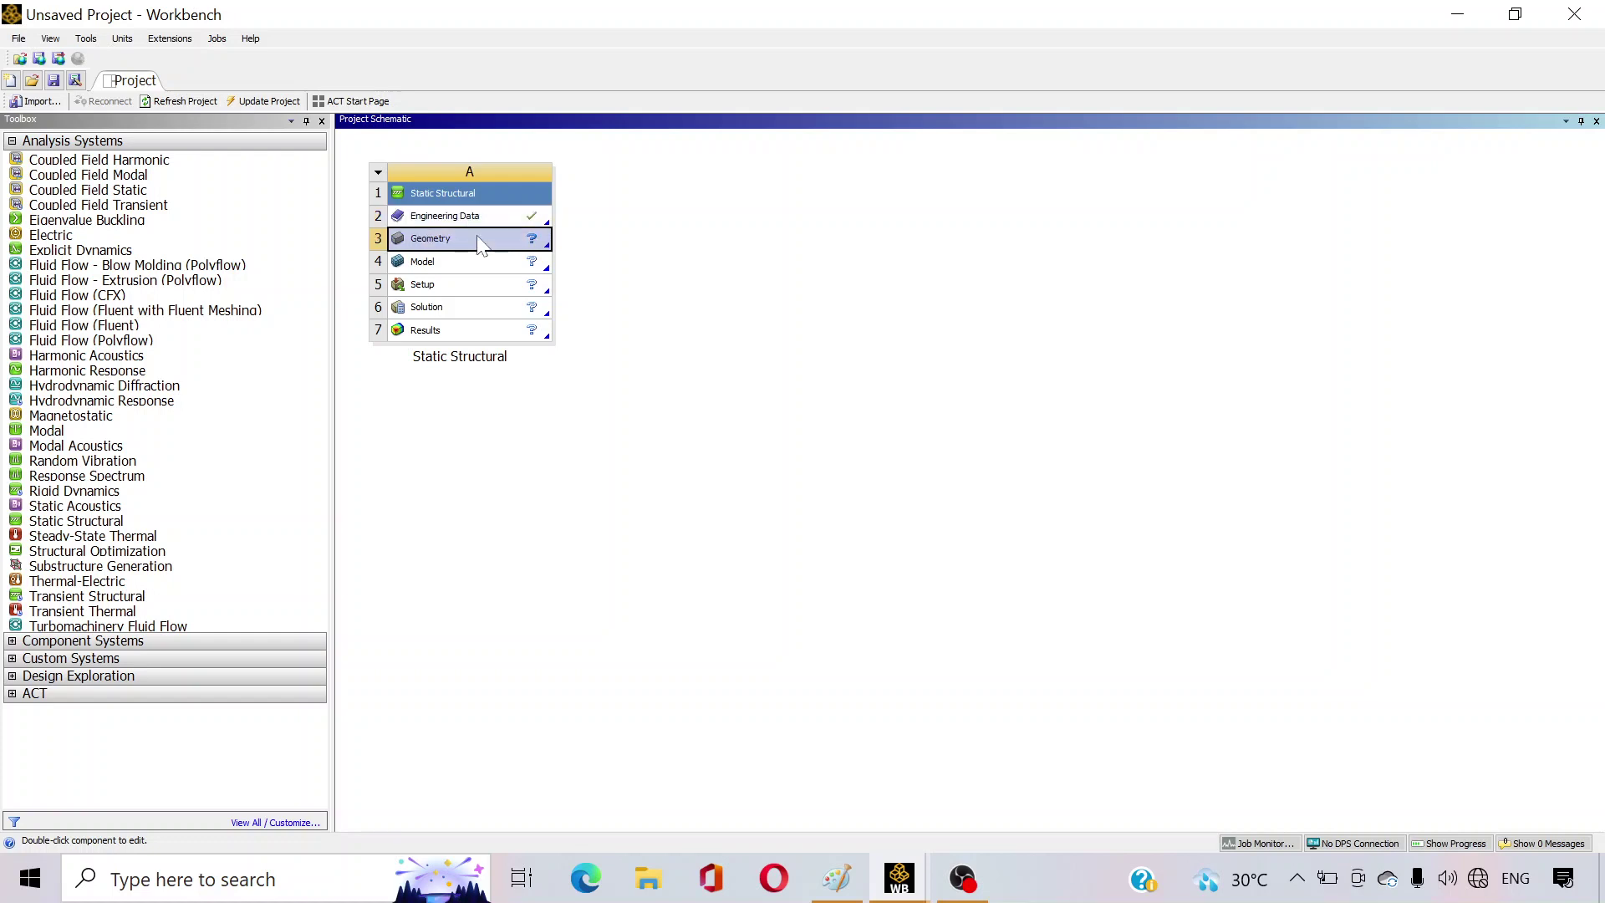
double_click(481, 240)
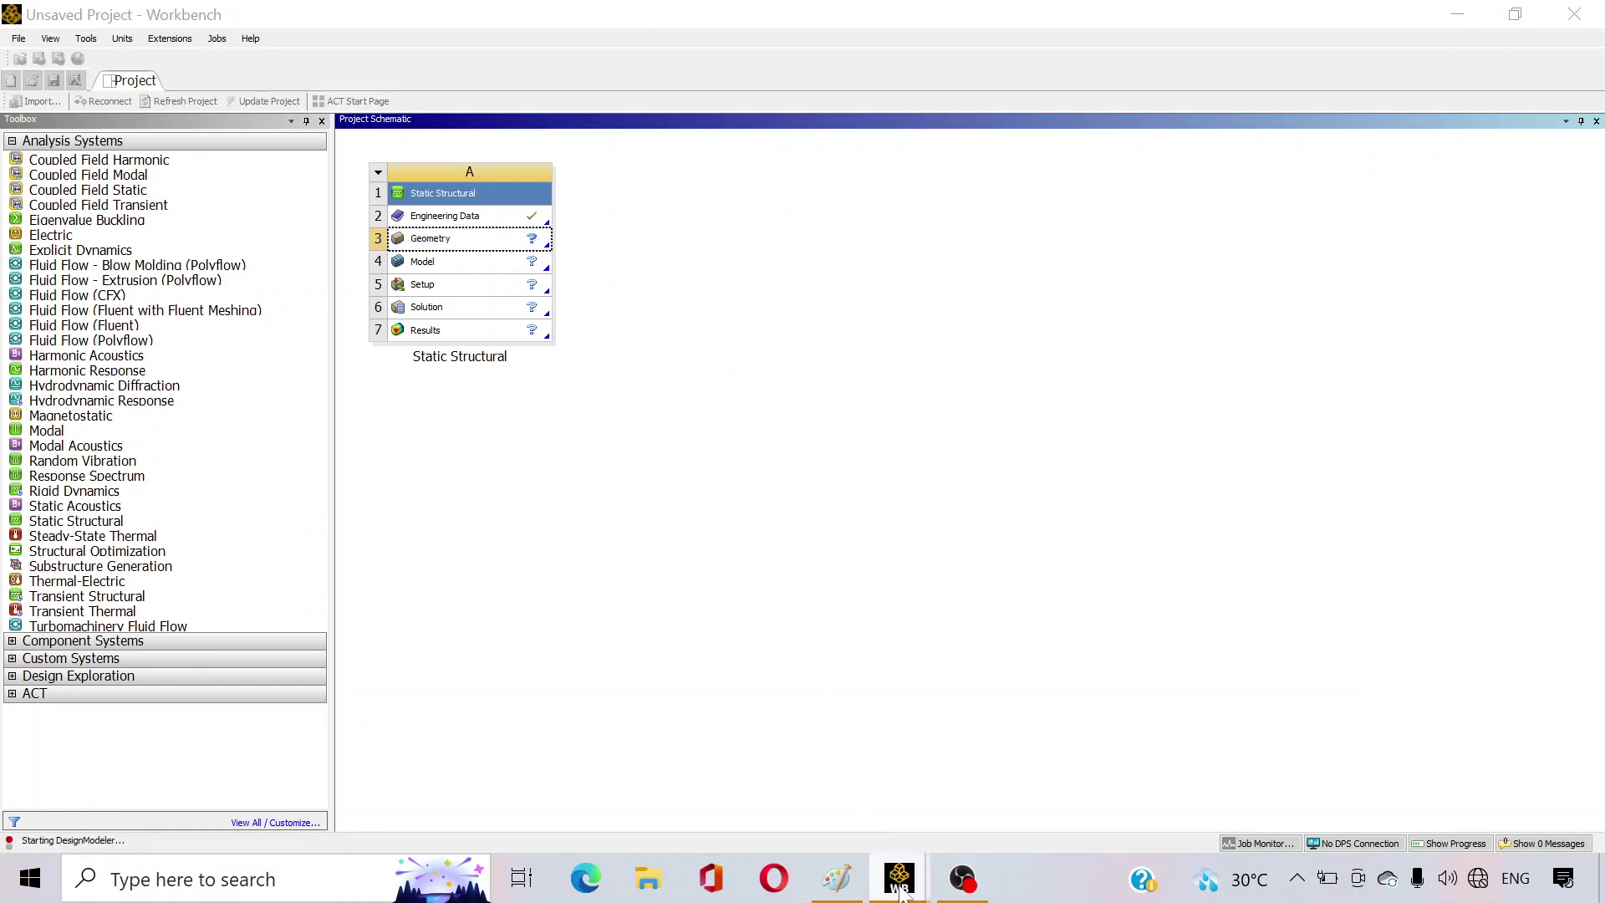
- Close the duplicate Workbench window and bring up the beam diagram in Paint
mouse_move(893, 878)
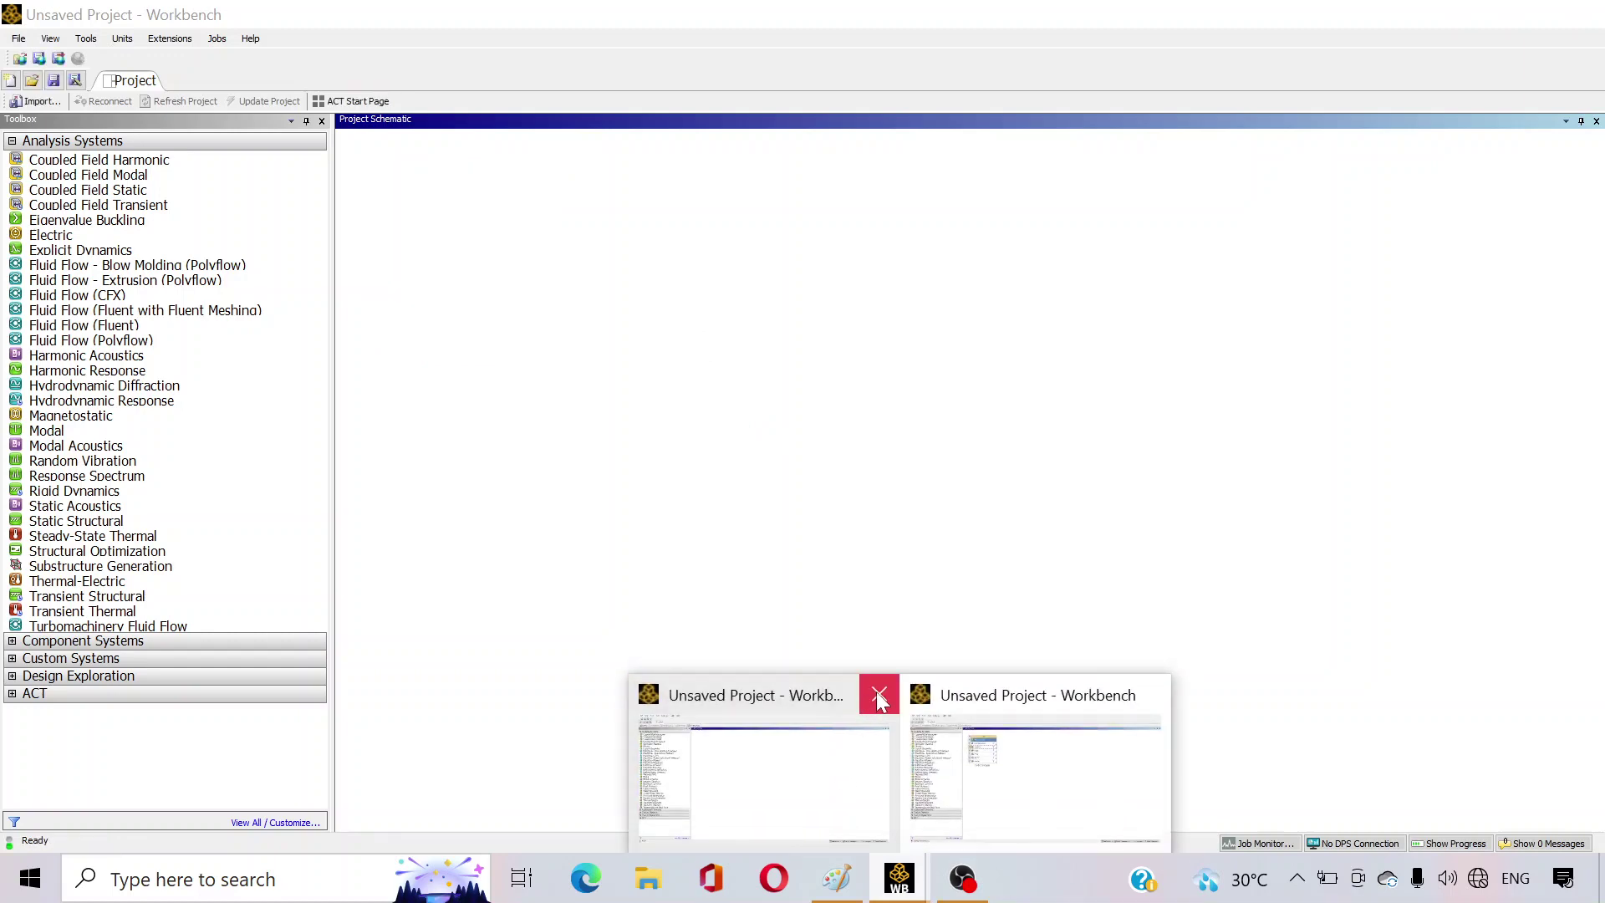
click(876, 692)
click(885, 792)
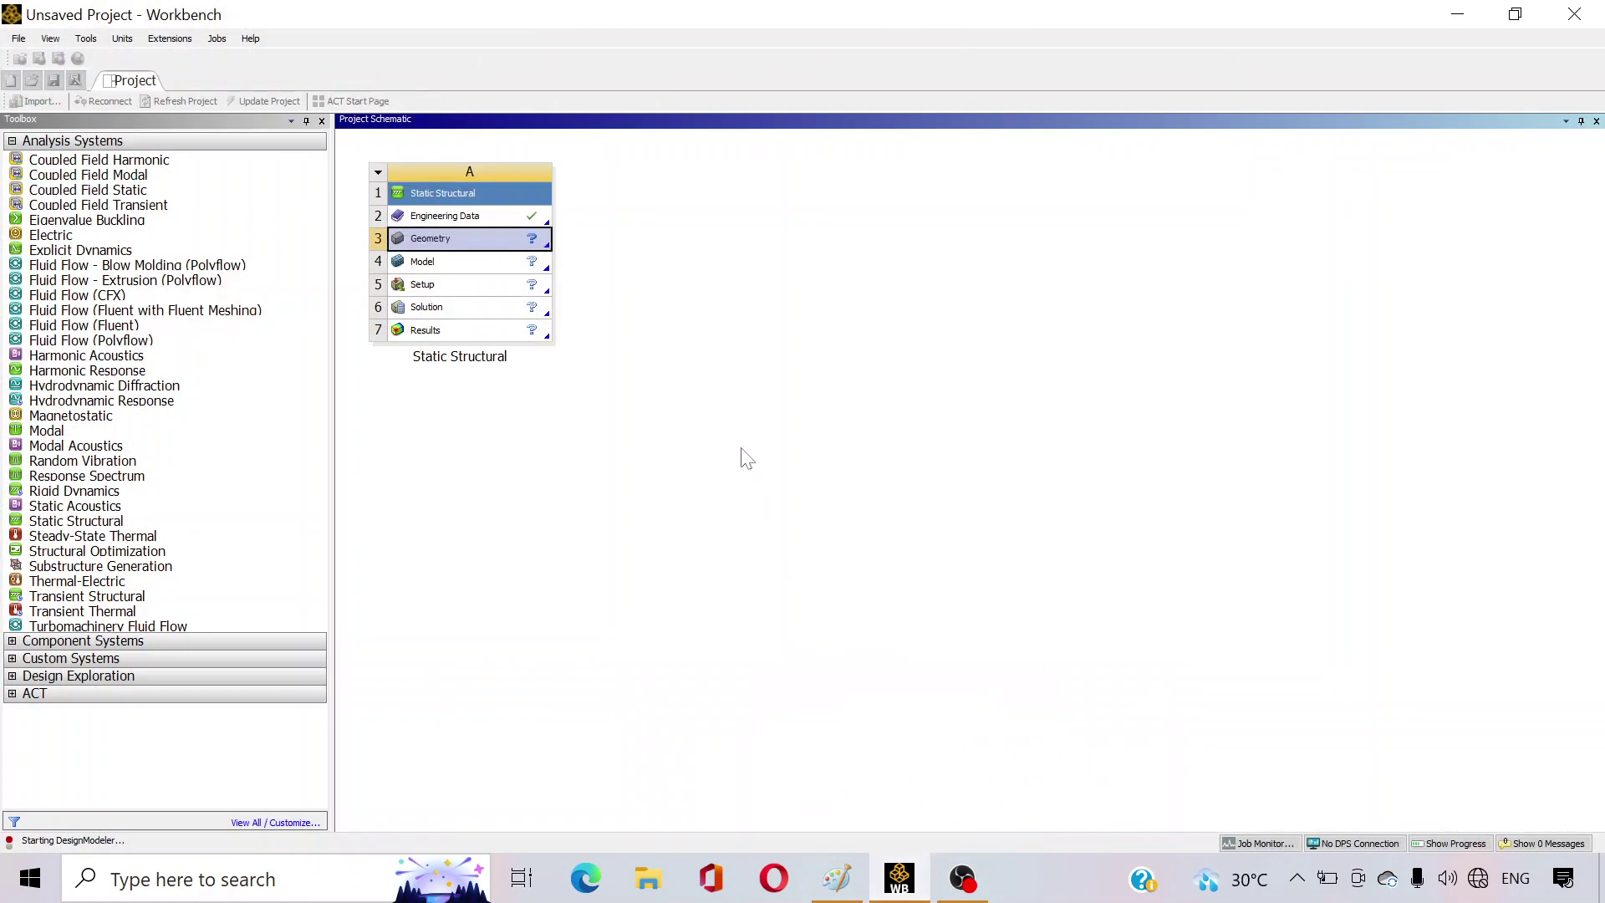
click(836, 878)
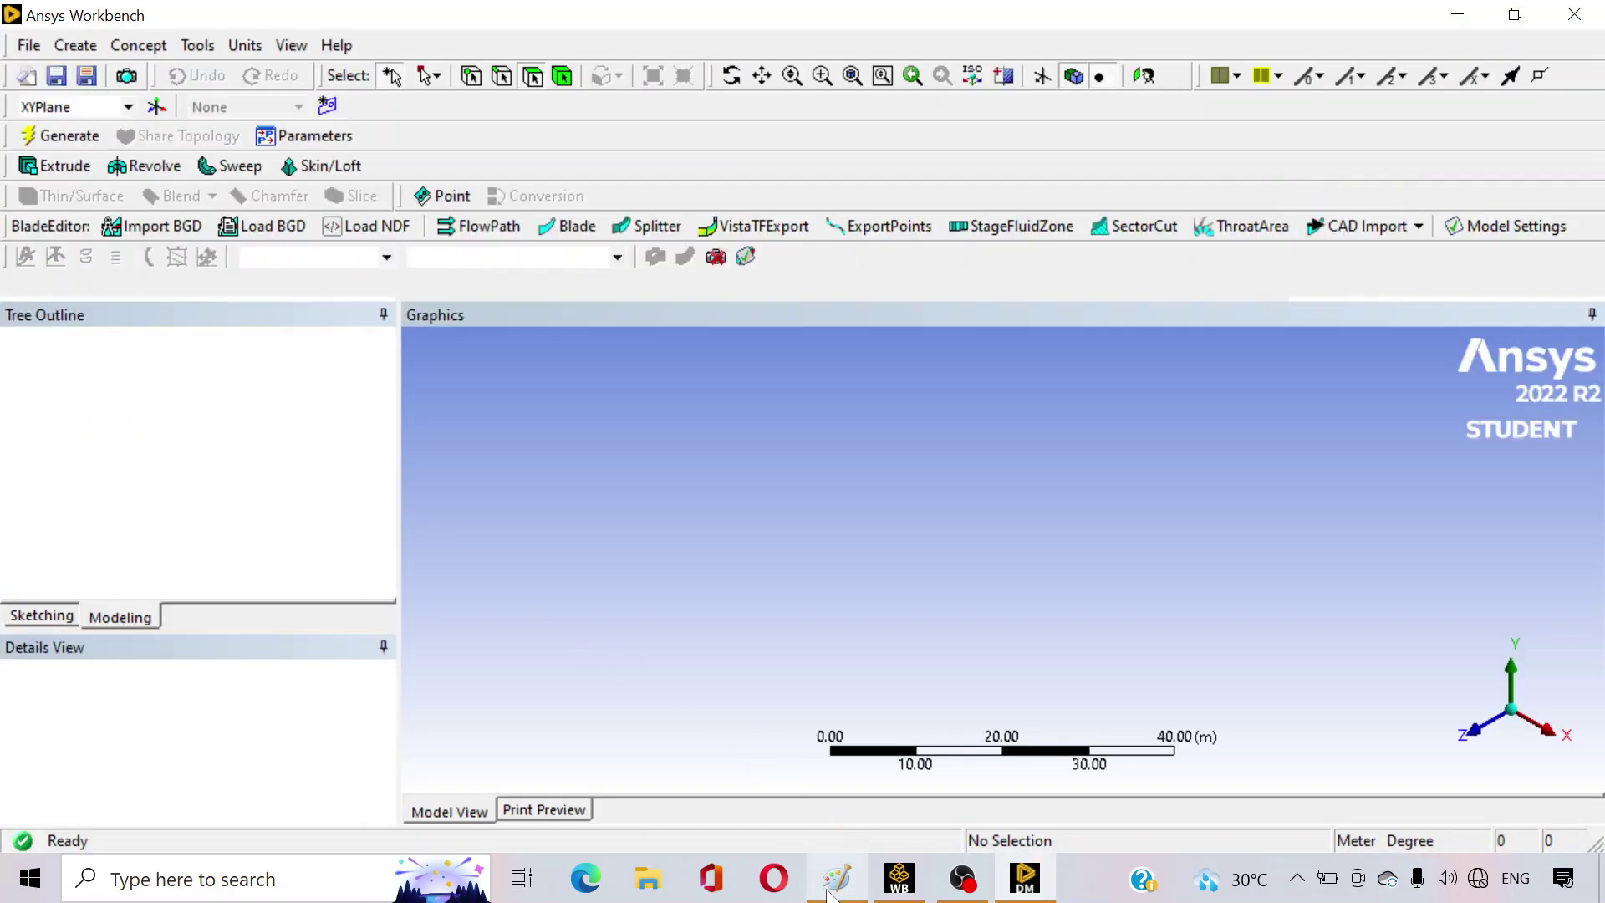
- Review the Paint beam diagram, then return to DesignModeler with XYPlane selected
click(835, 879)
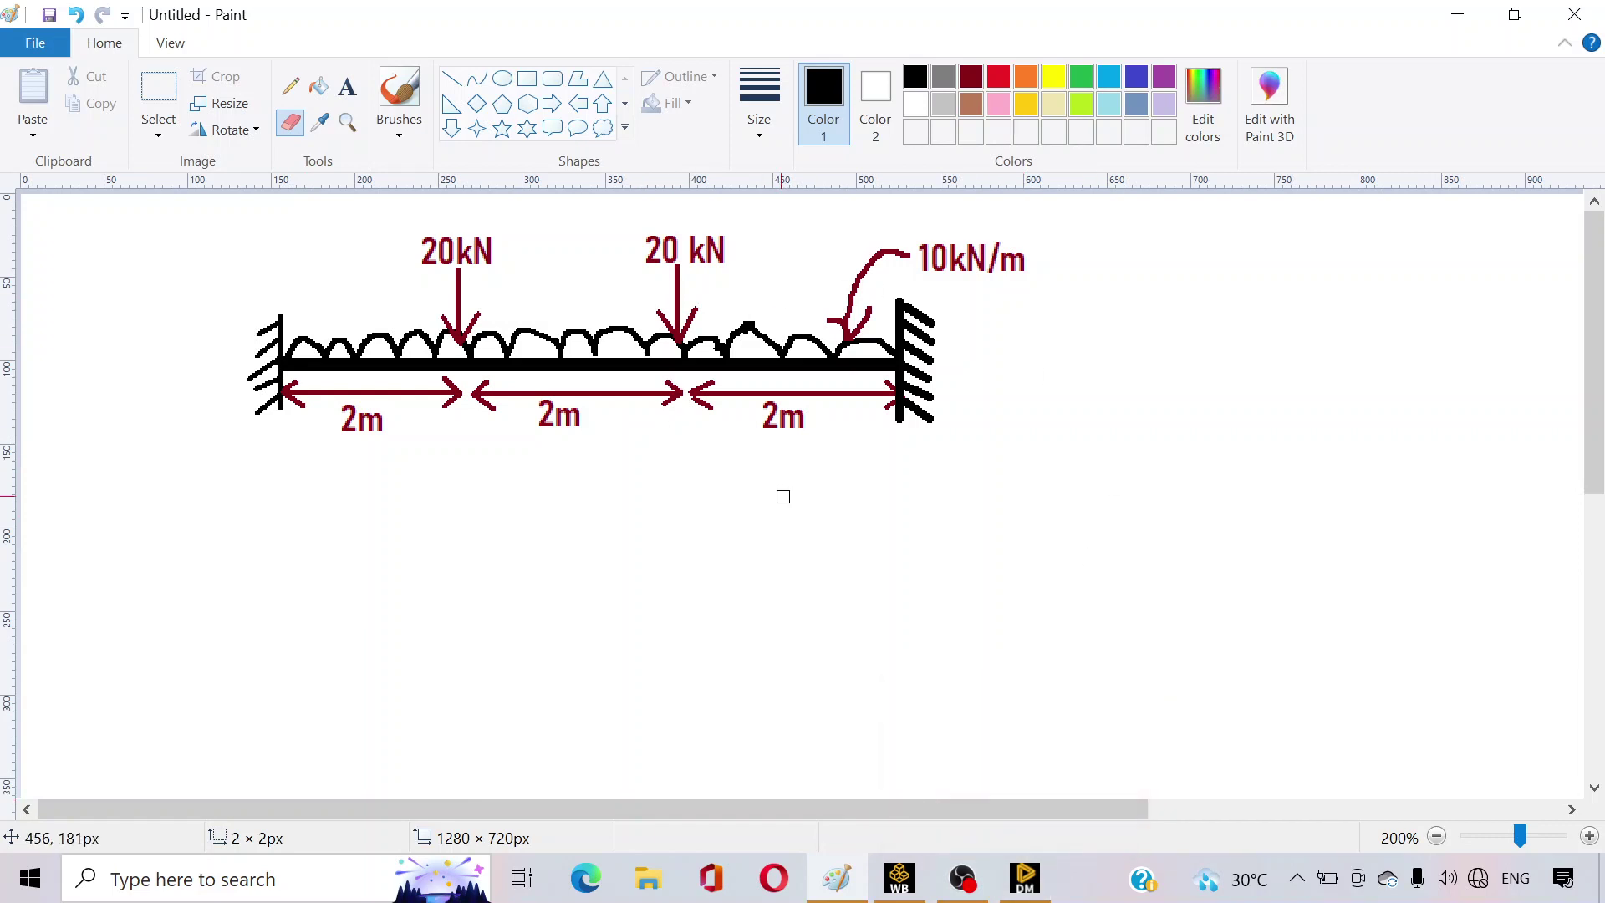
click(1045, 866)
click(125, 364)
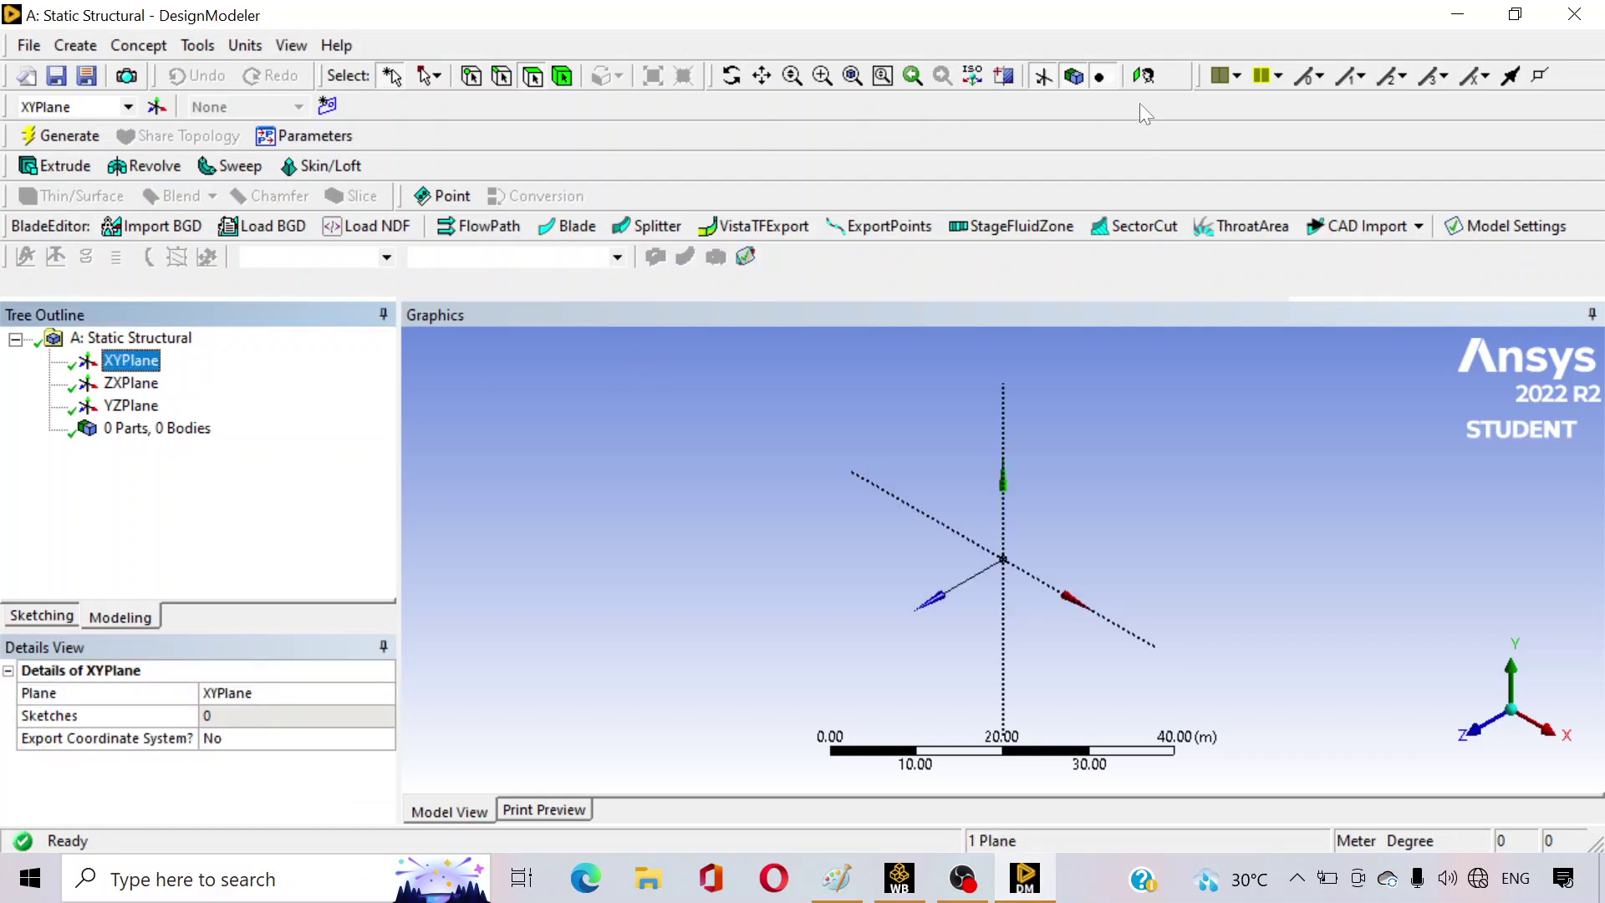
- Keep the length units in meters and orient the view to face the XYPlane
click(244, 47)
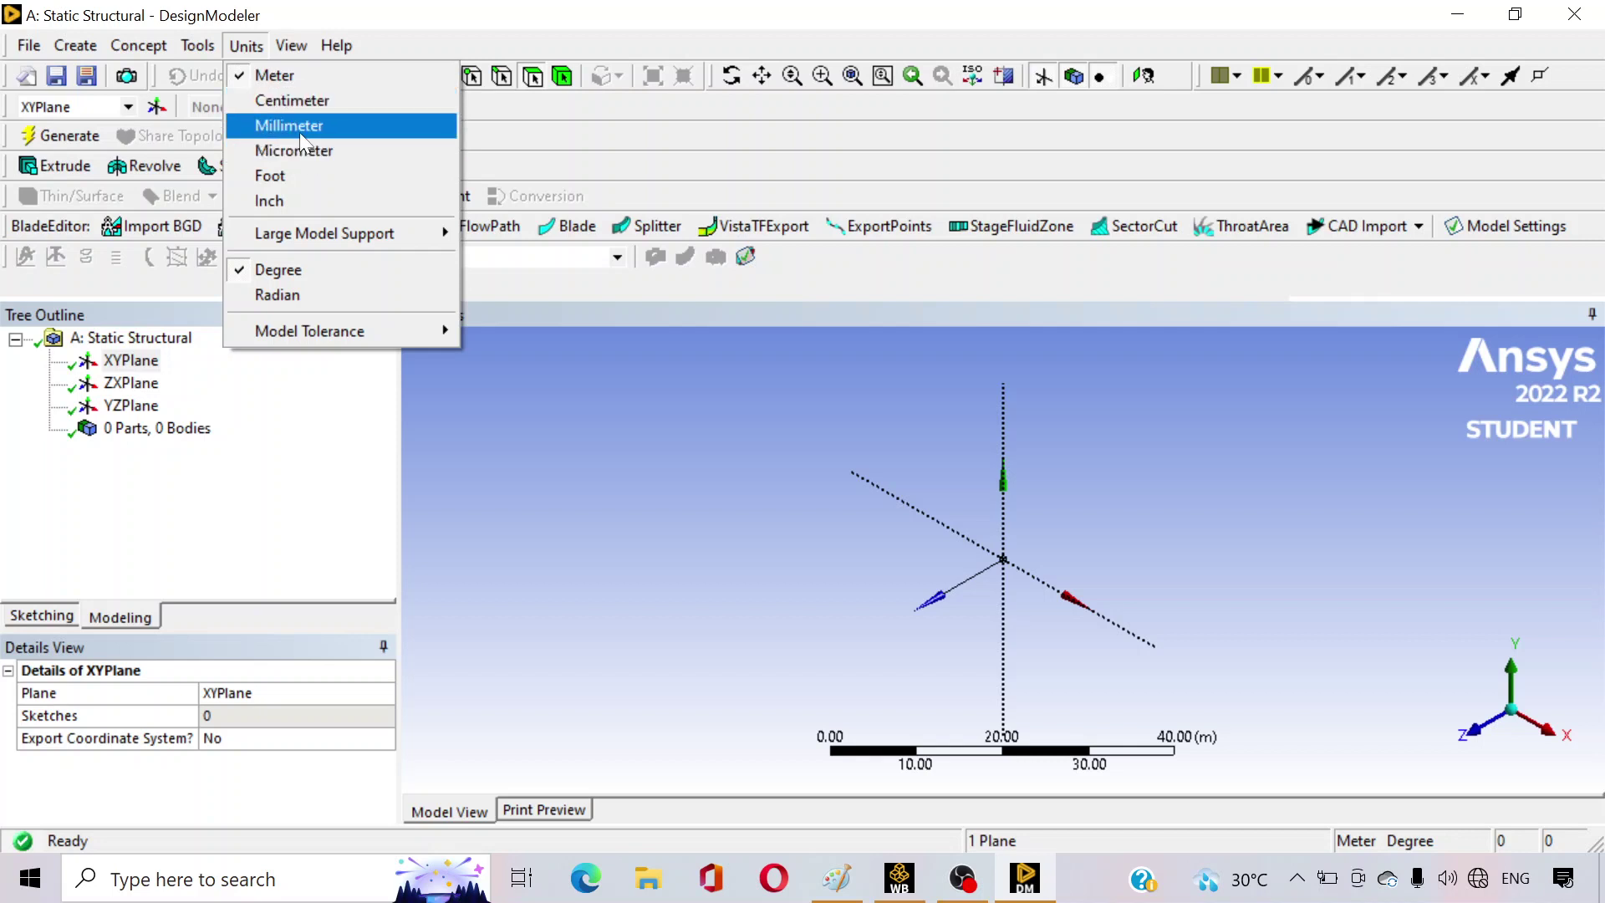
click(284, 75)
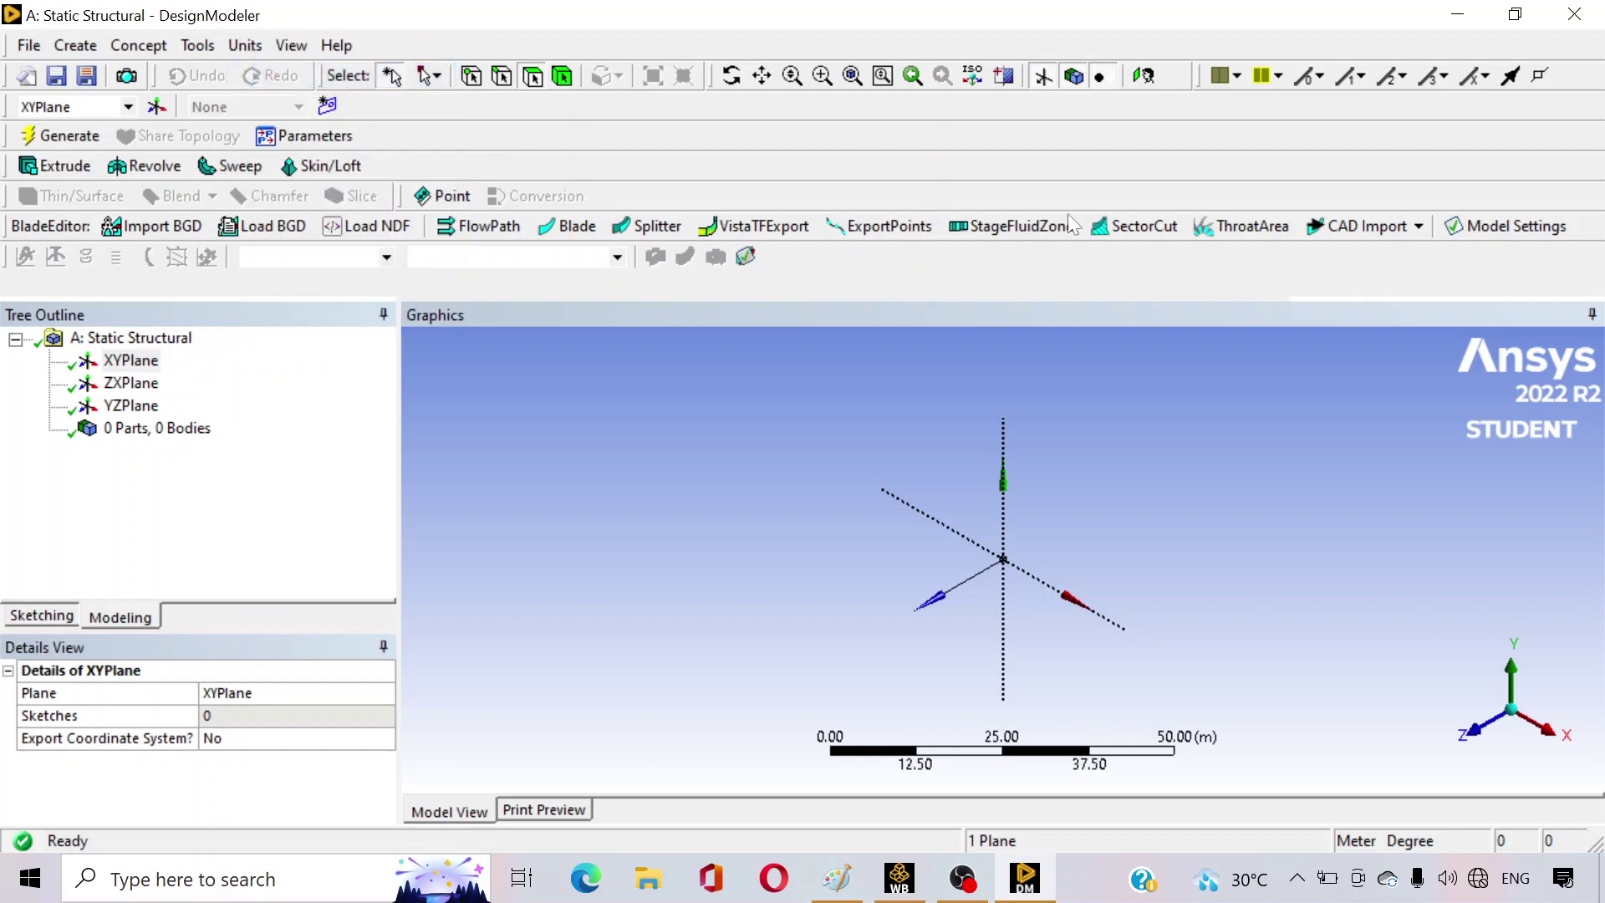
click(131, 360)
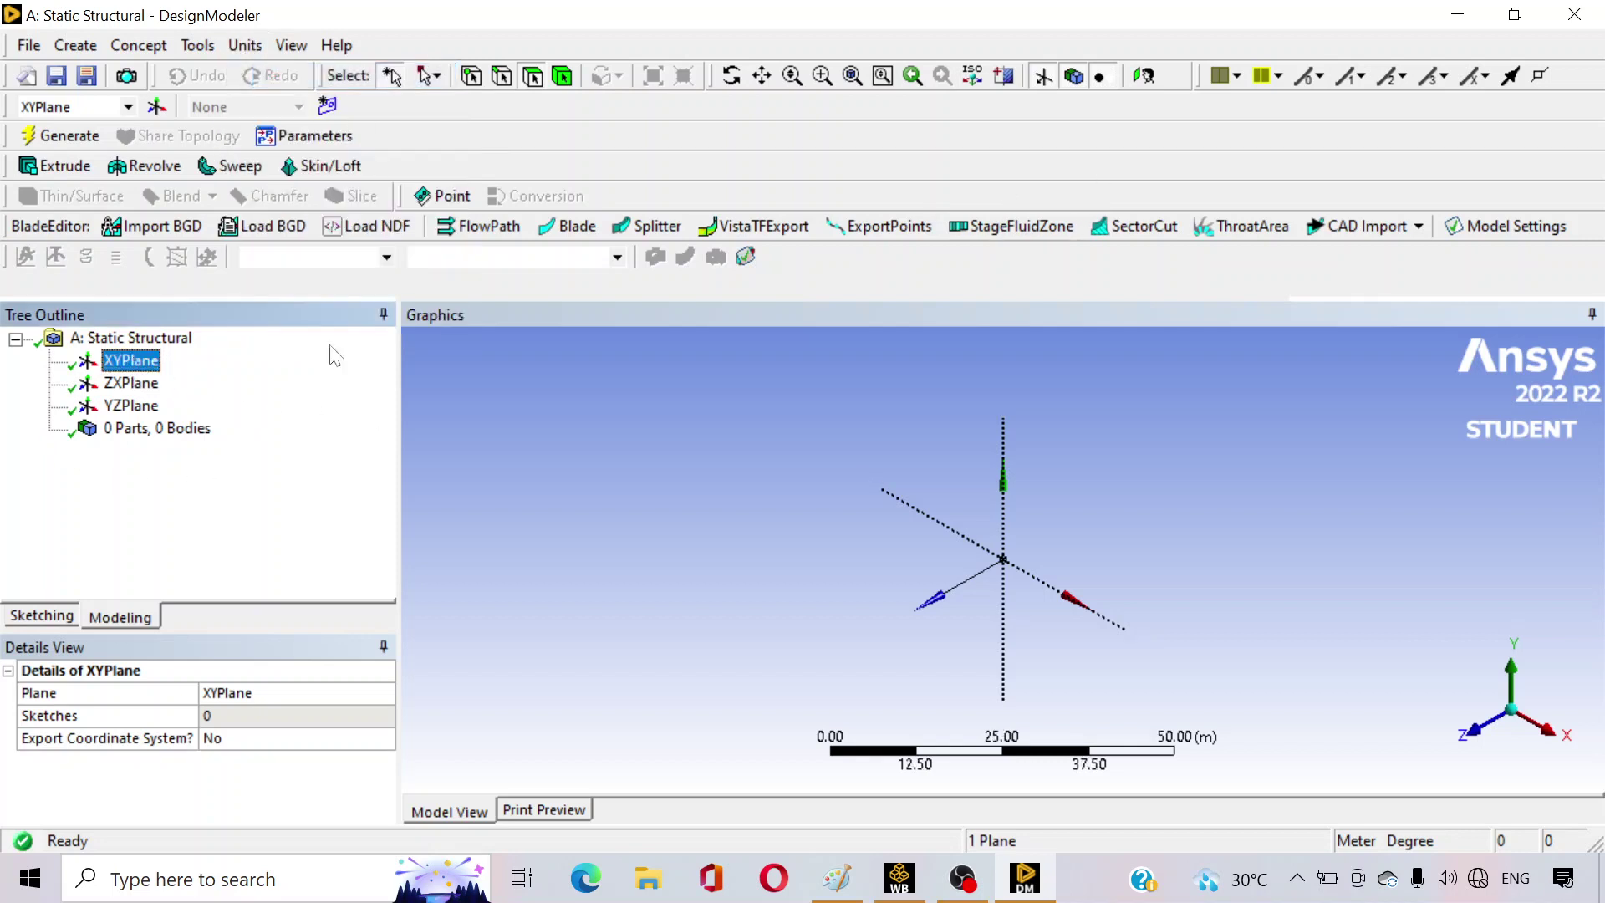
click(1143, 76)
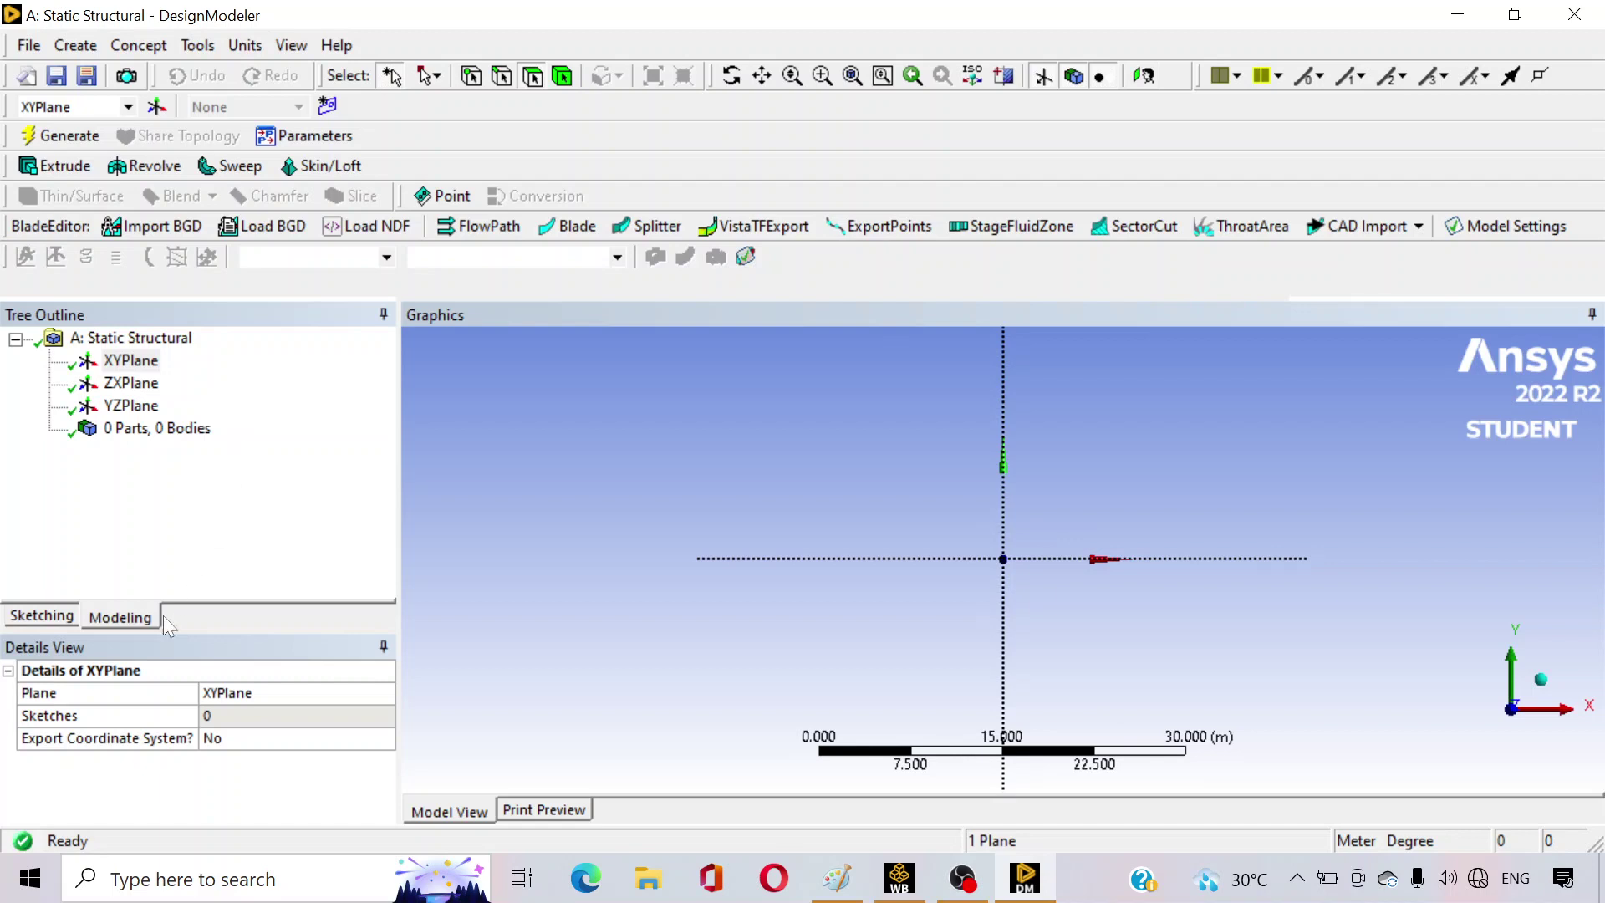
- Draw three end-to-end line segments along the X axis from the origin in a new XYPlane sketch
click(38, 616)
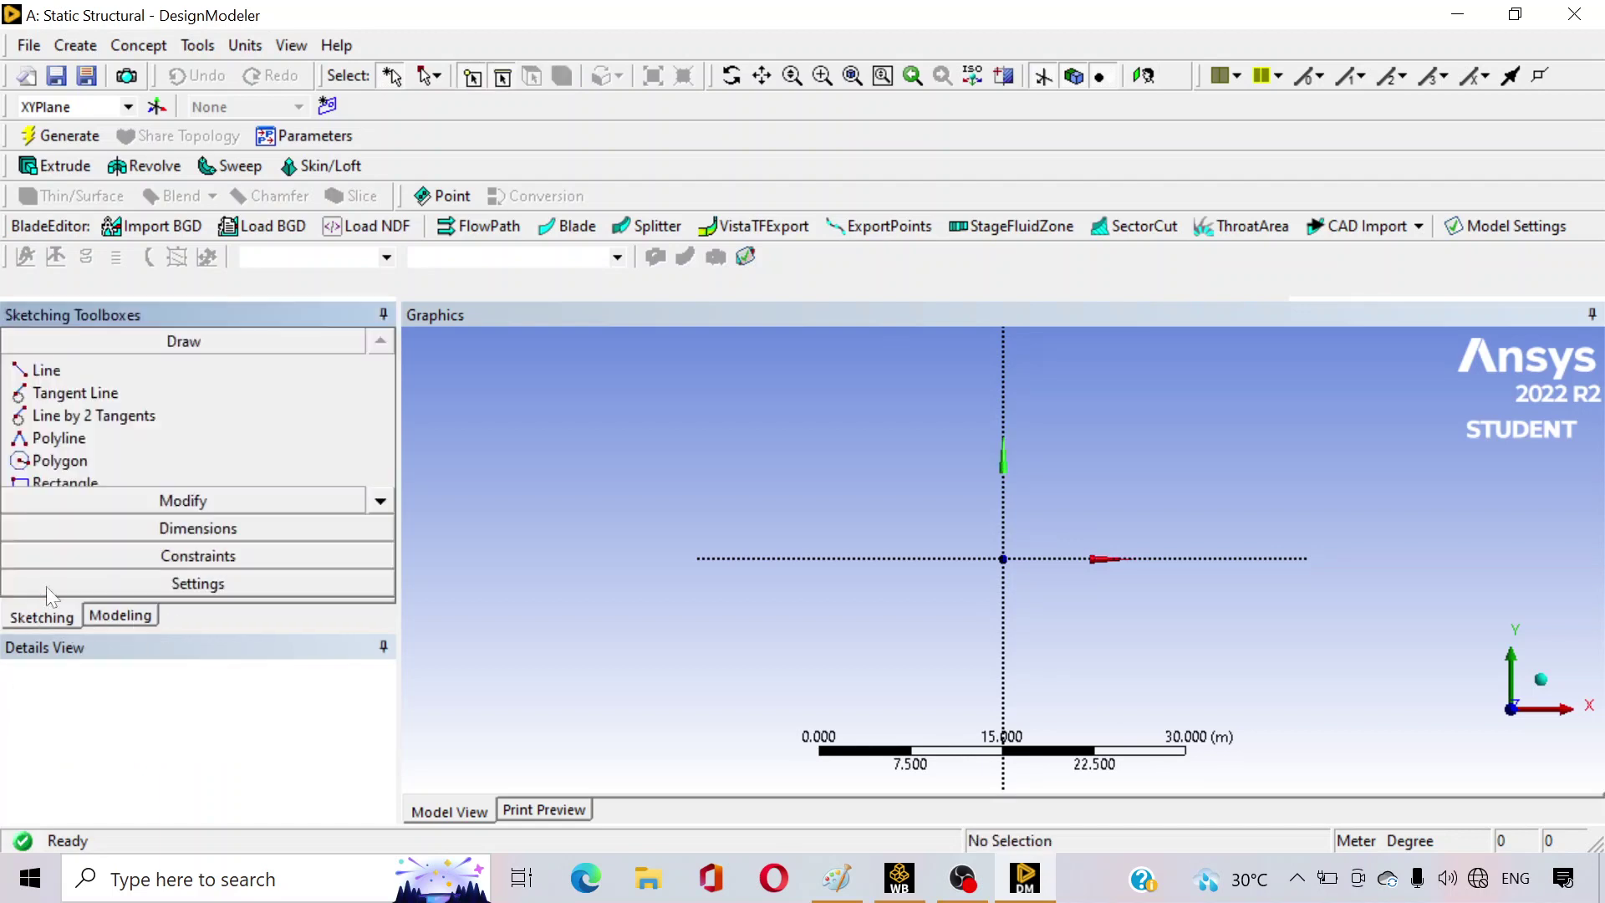
click(56, 373)
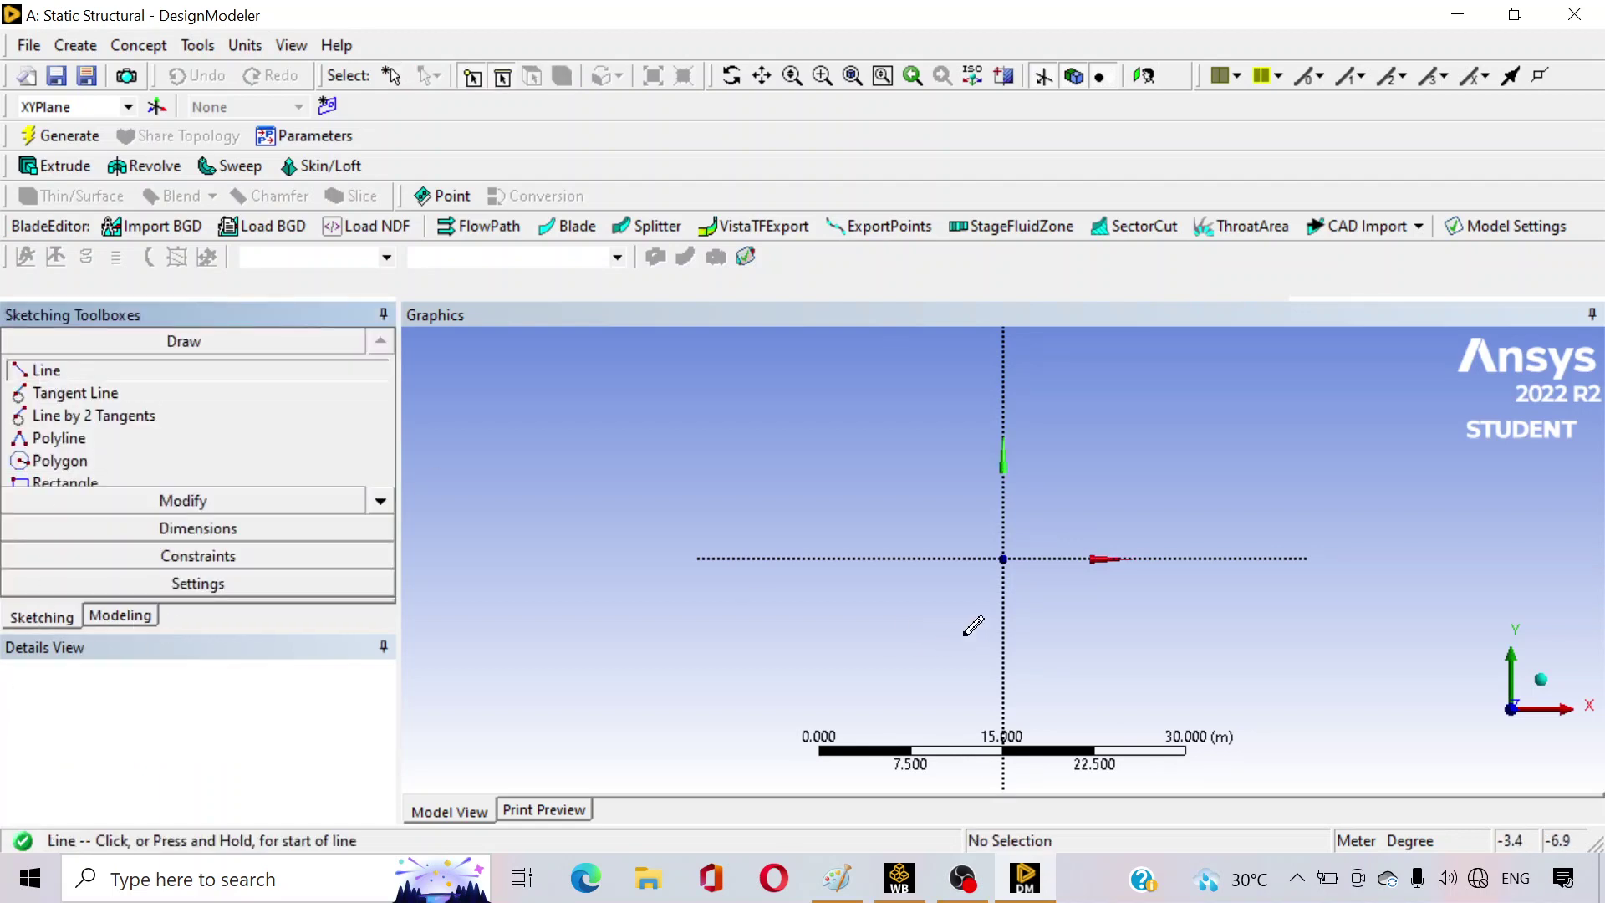
click(1004, 558)
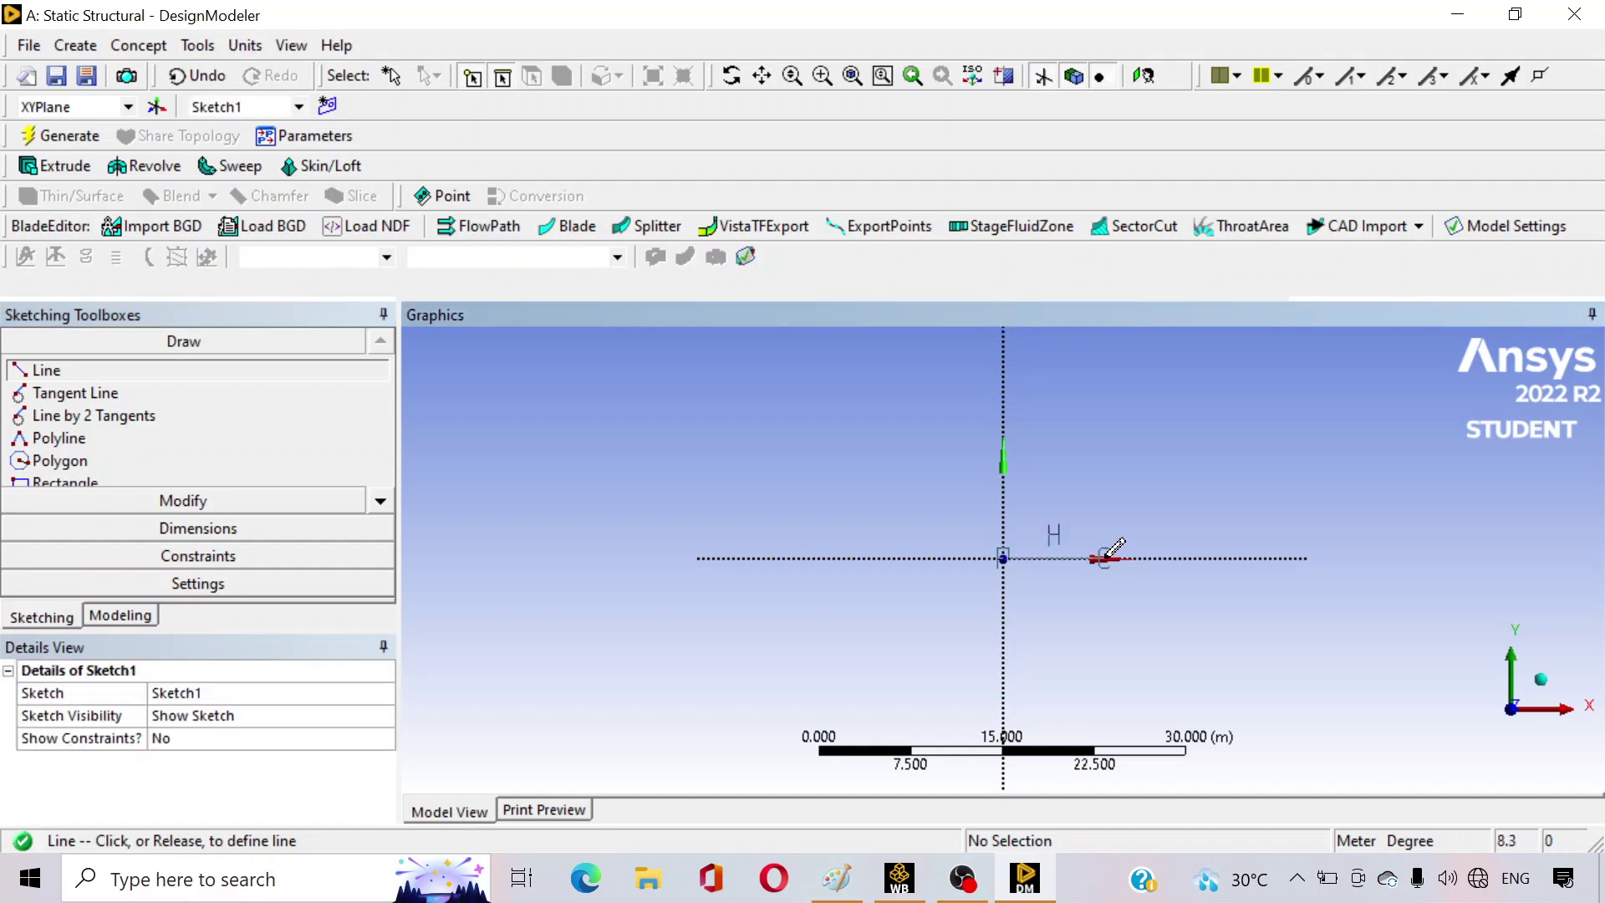
click(1107, 556)
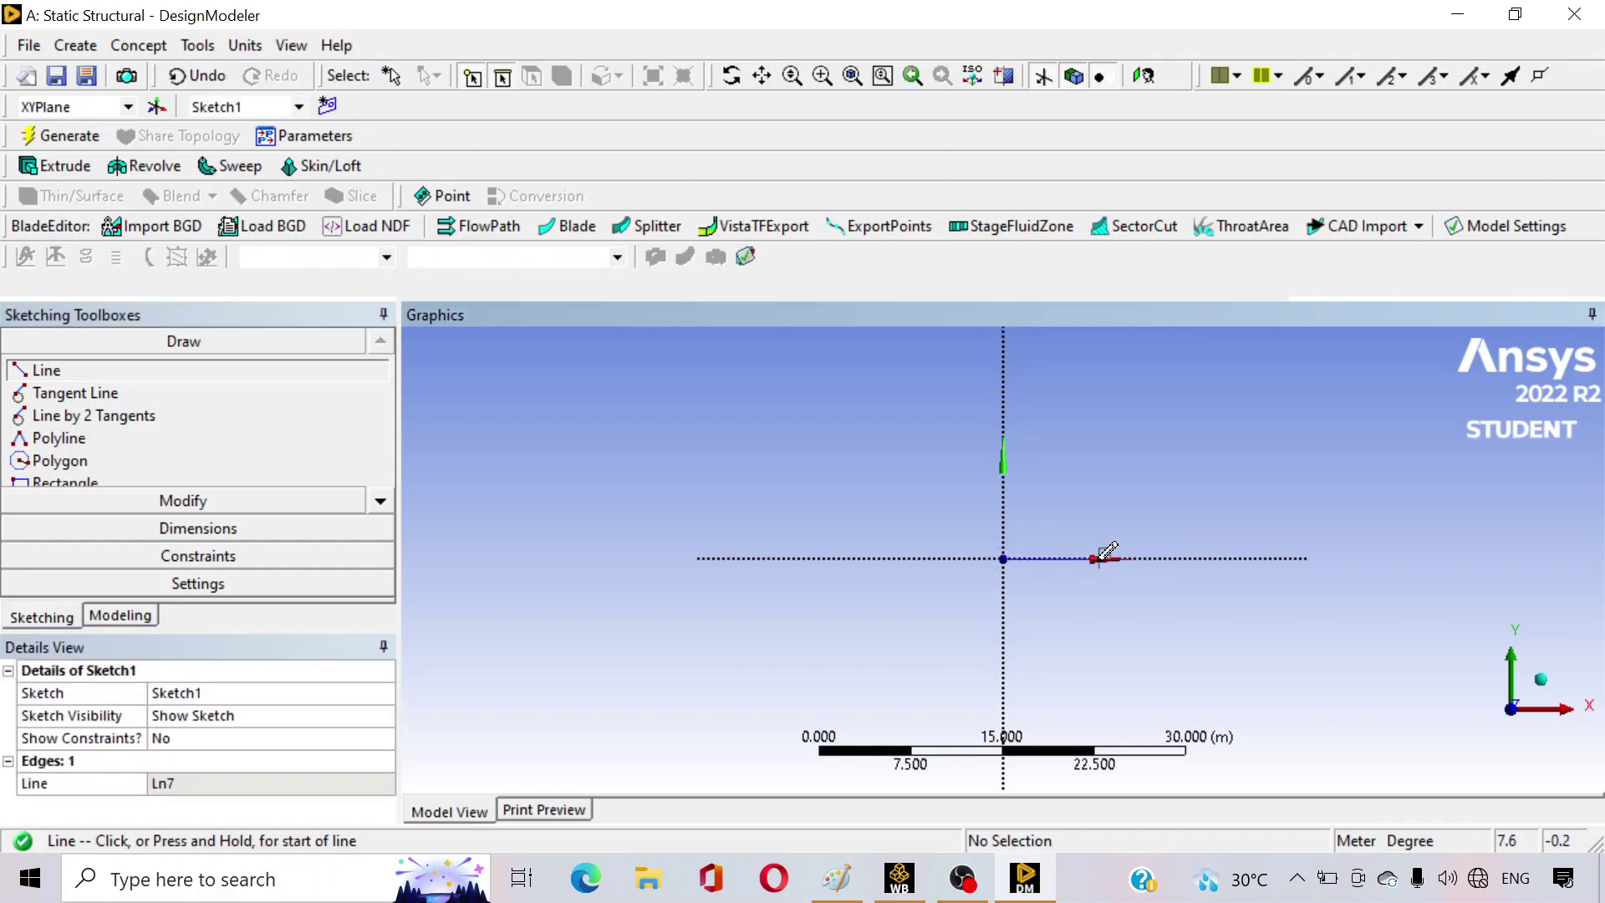
click(1104, 557)
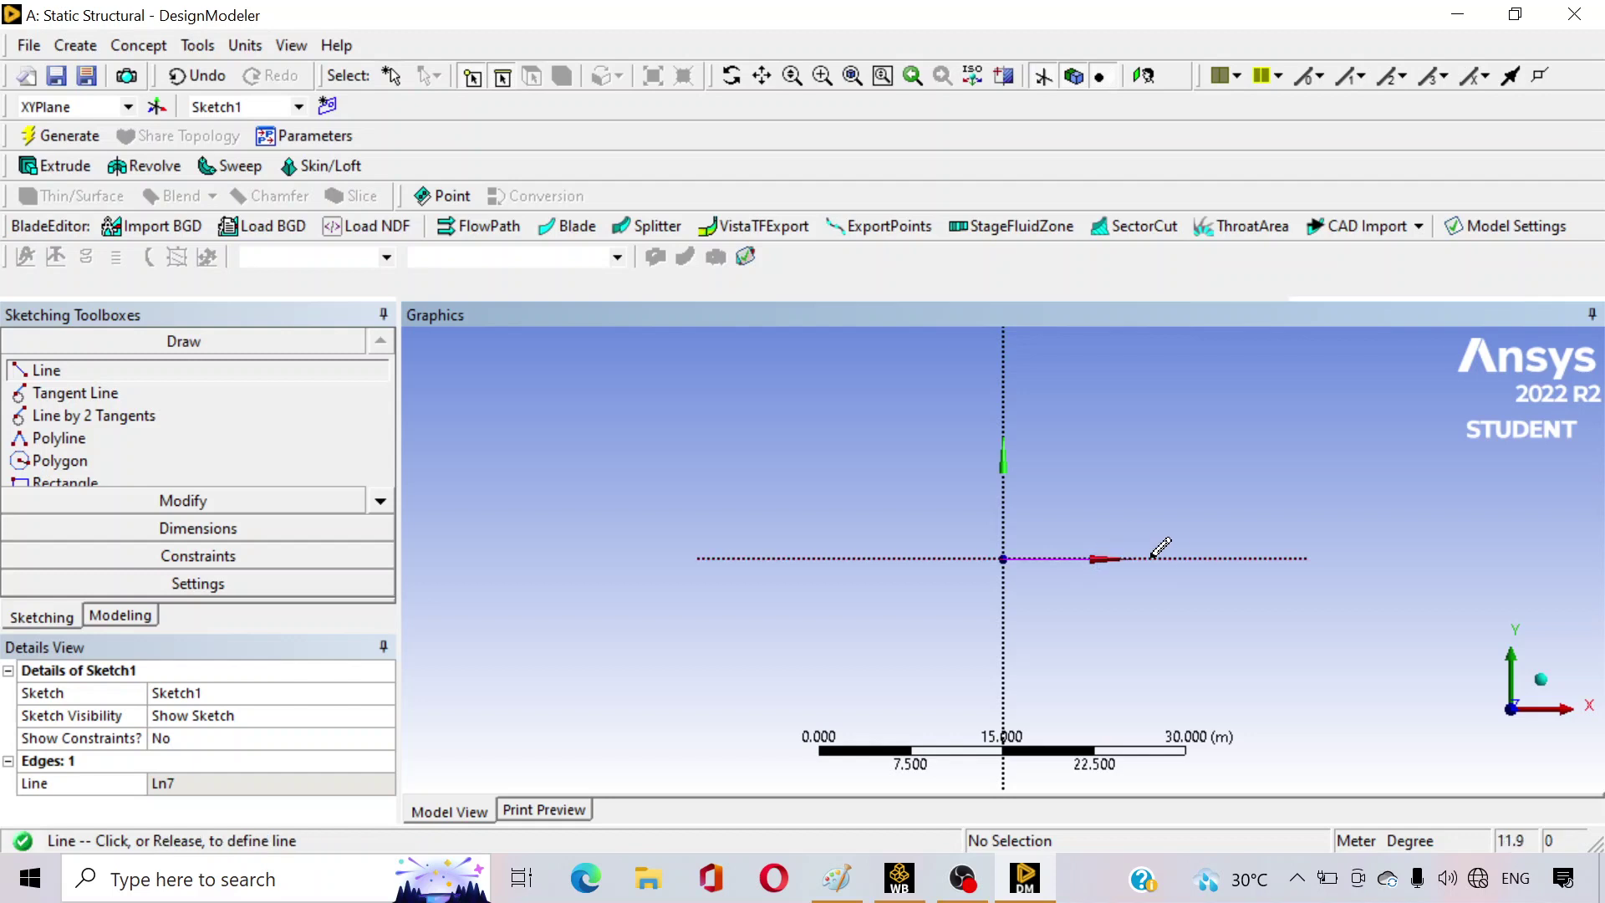
click(1236, 556)
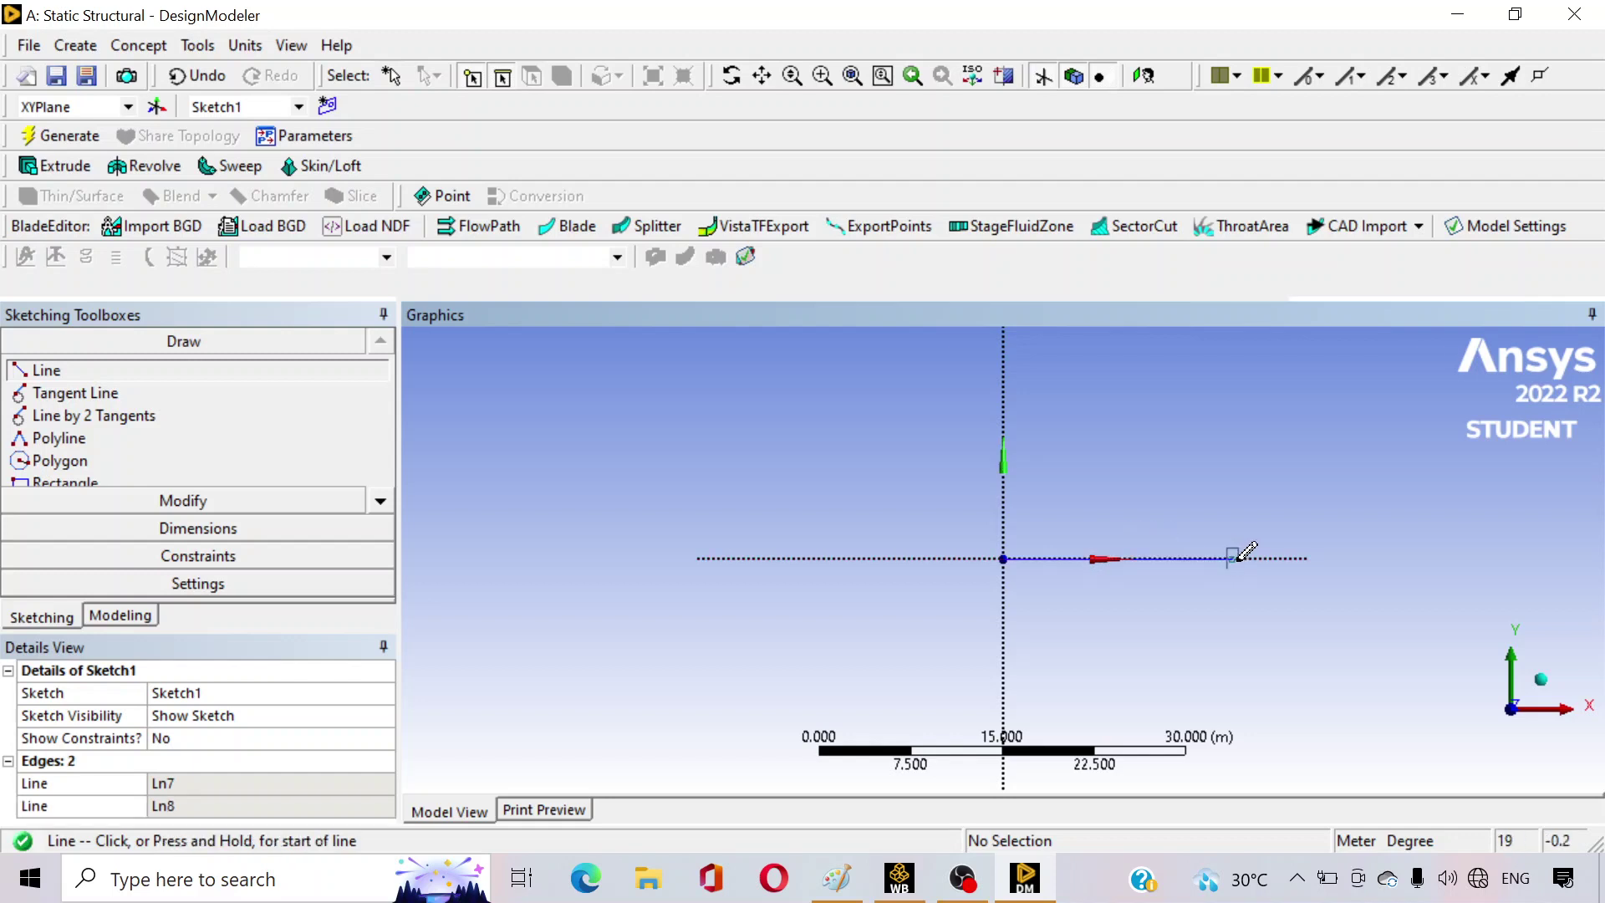
click(1231, 557)
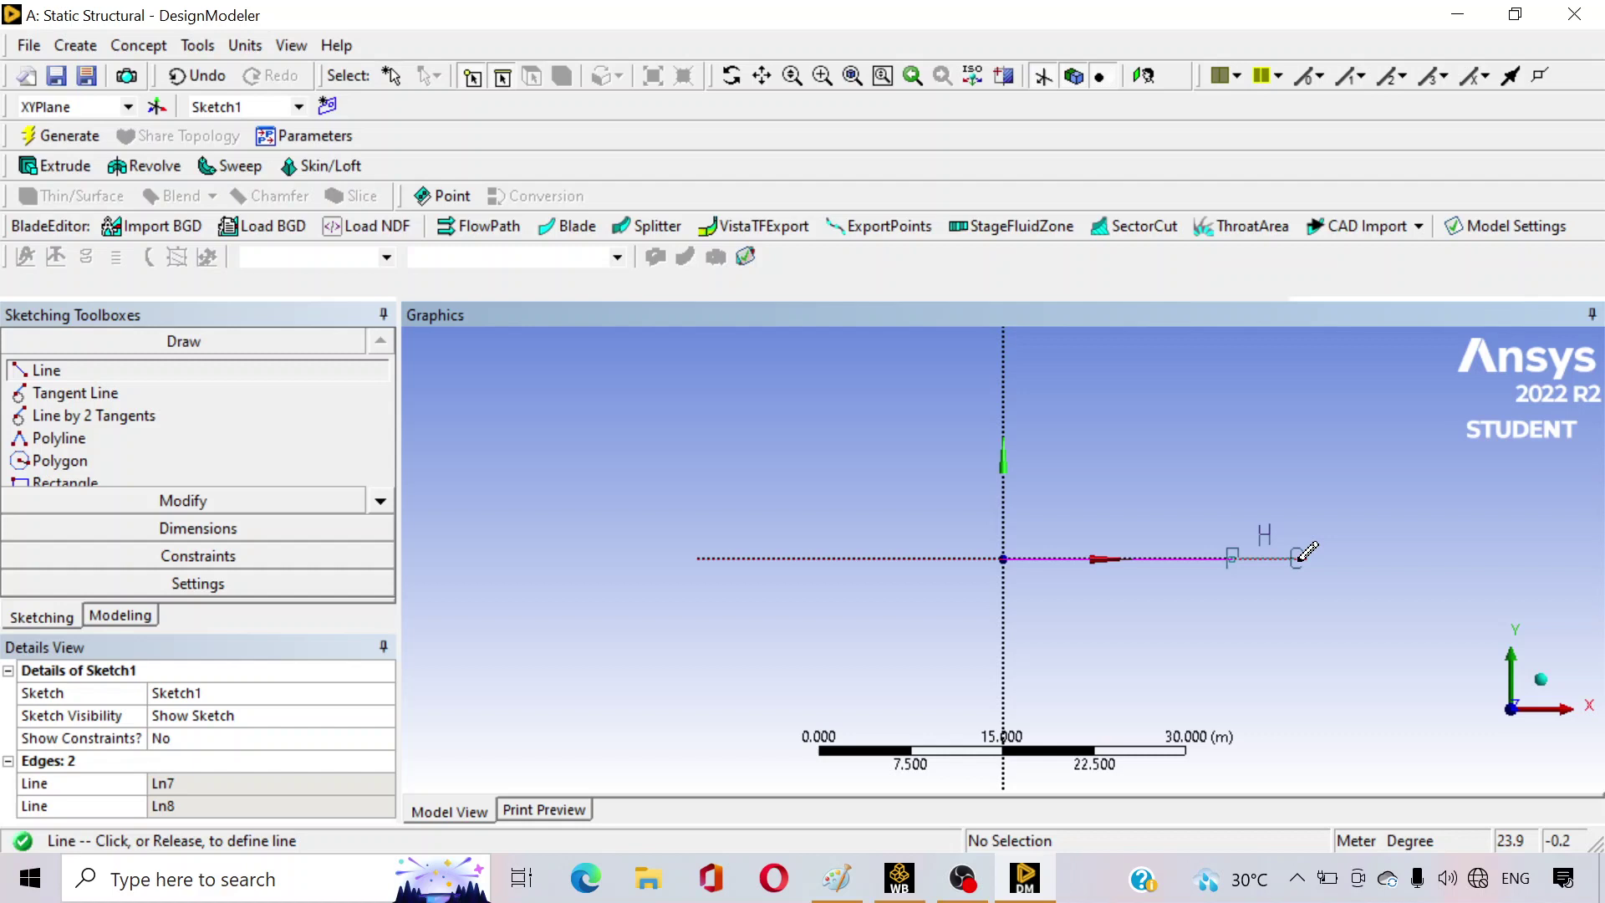
click(1367, 559)
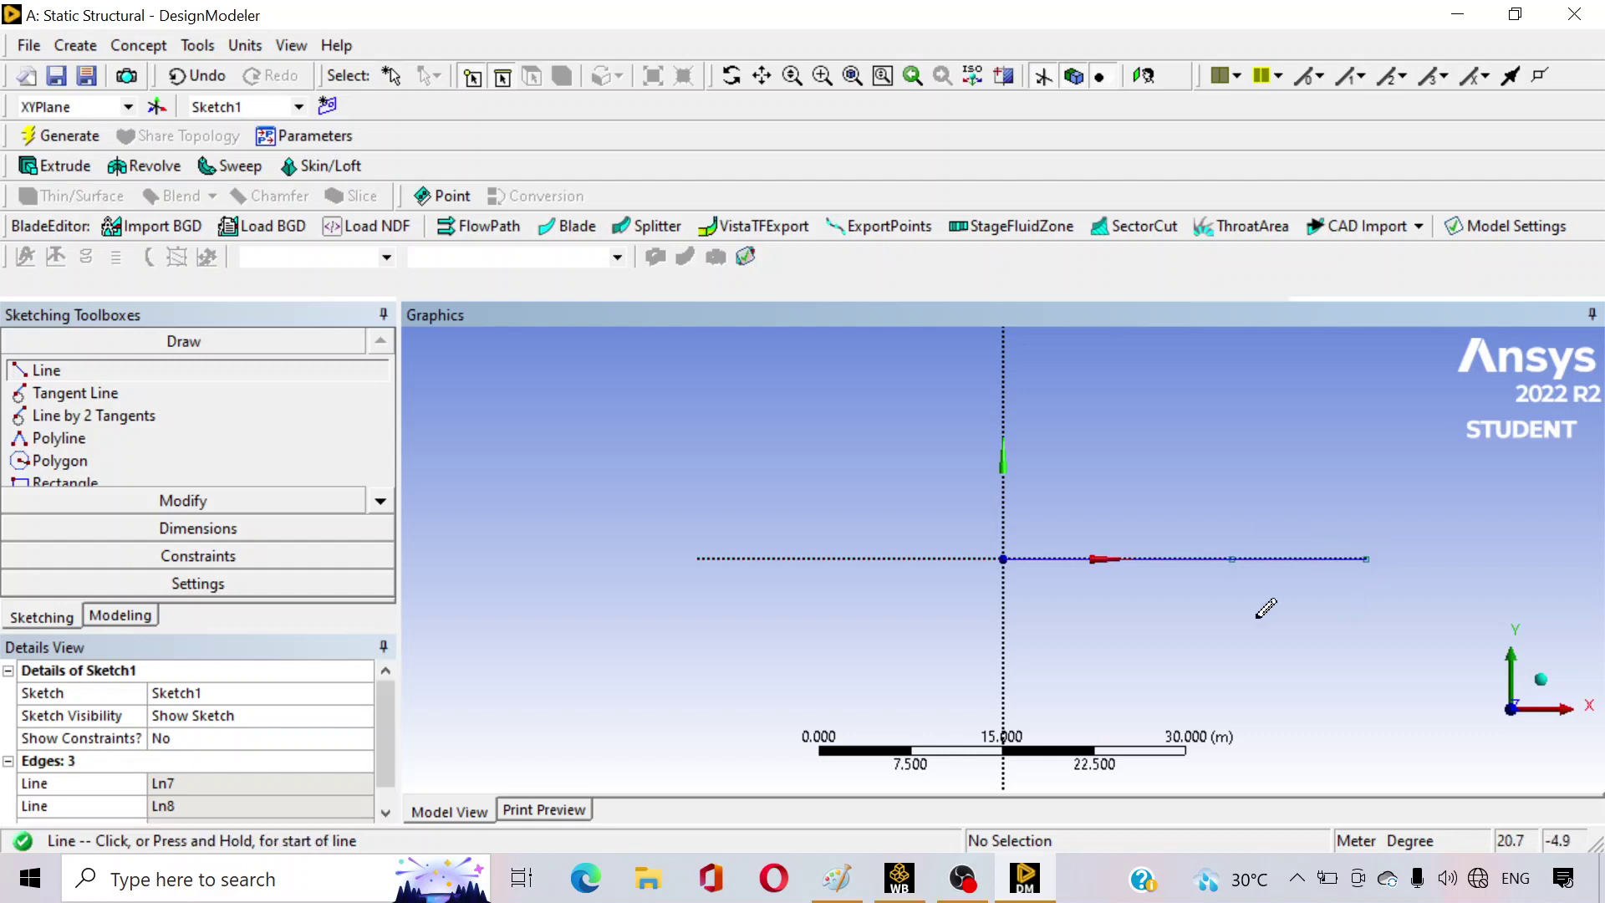
- Add horizontal dimensions H1, H2 and H3 to the three line segments
click(209, 529)
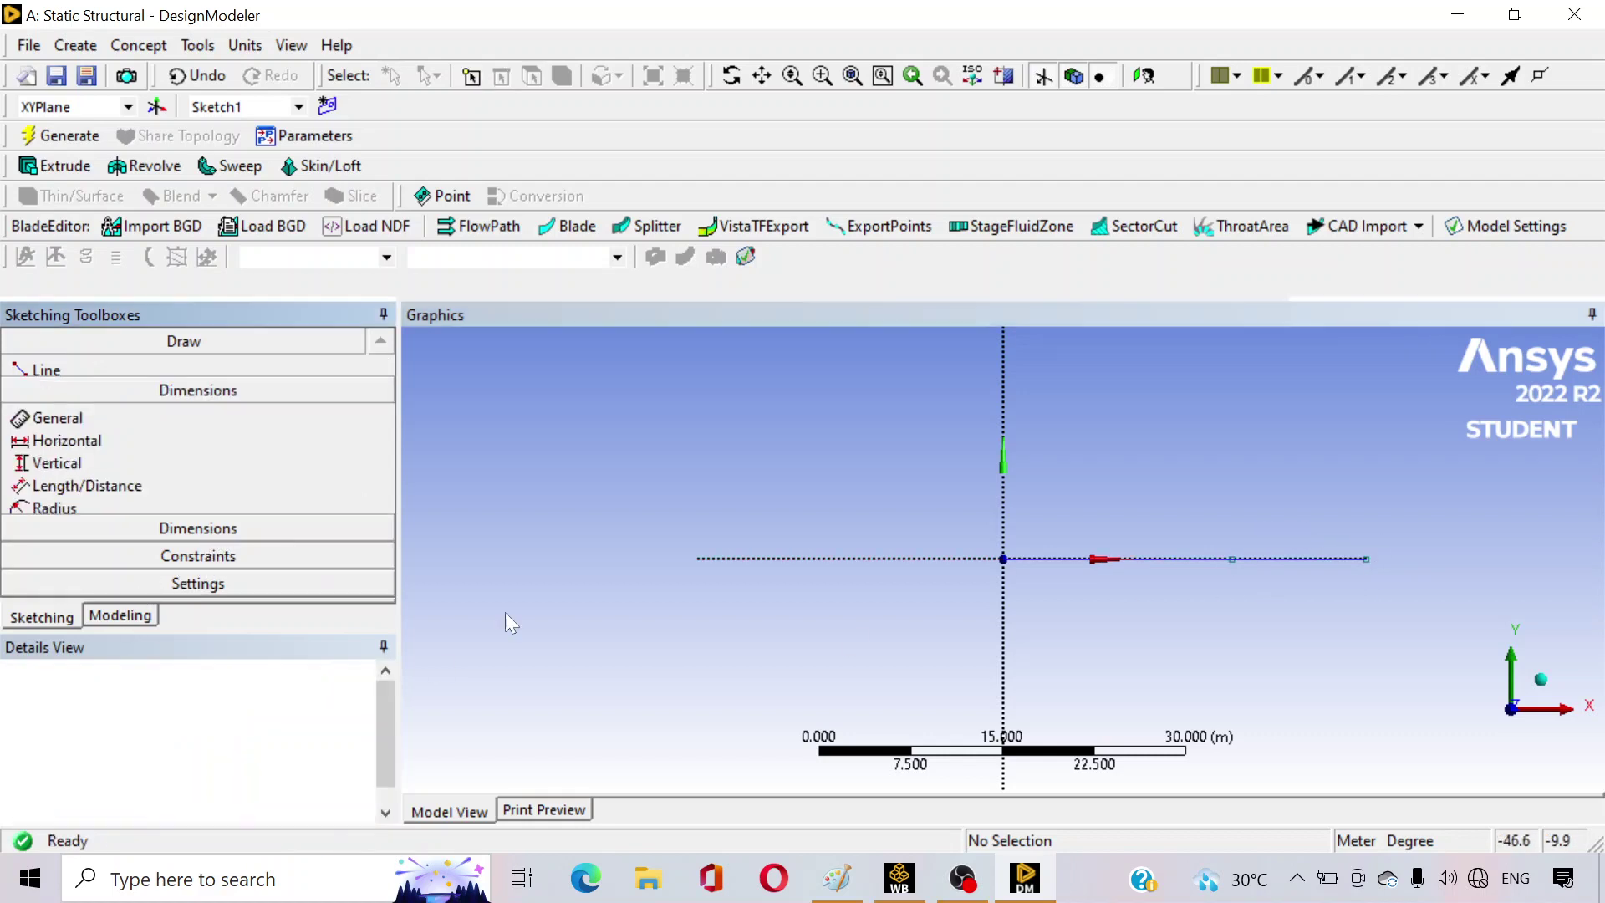
click(1059, 561)
click(1078, 505)
click(1168, 560)
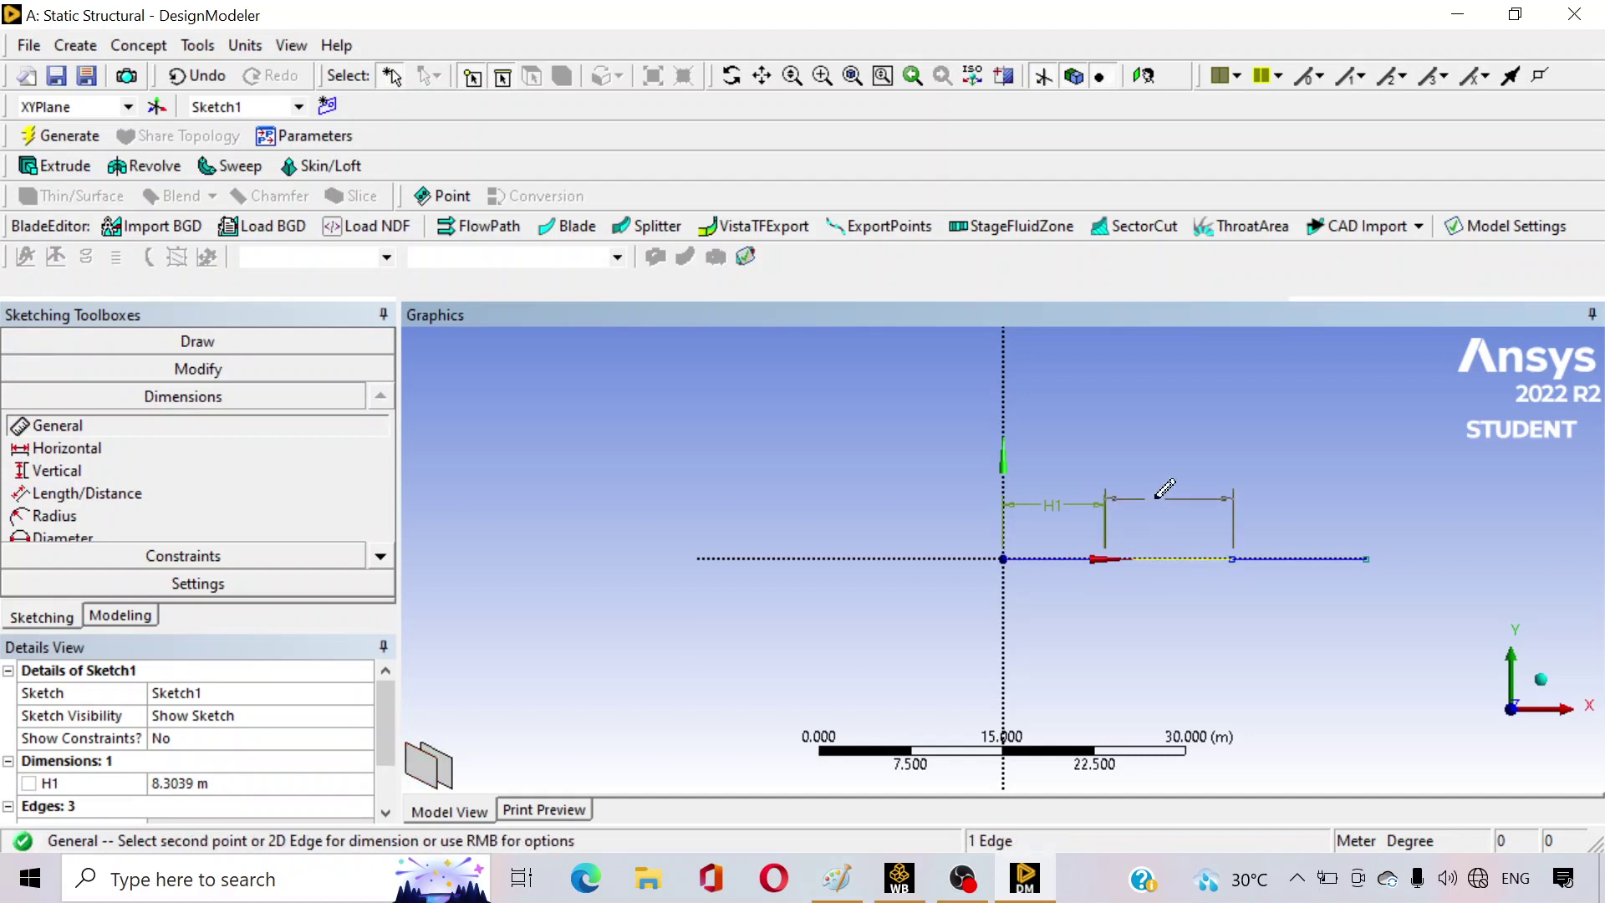
click(1175, 505)
click(1277, 560)
click(1279, 538)
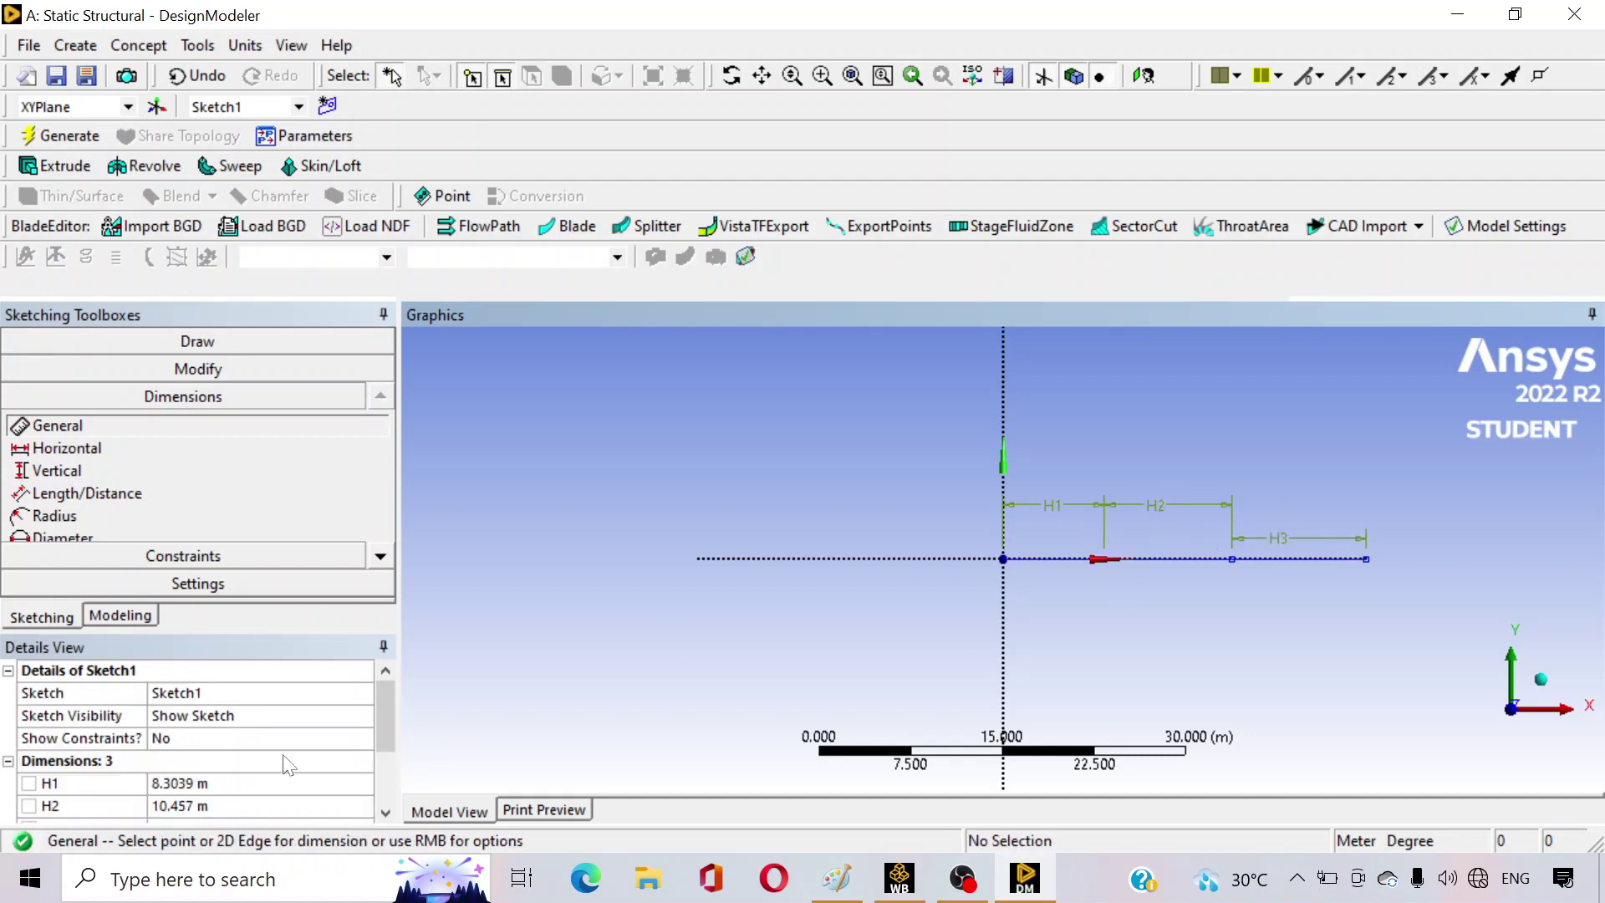
- Set H1, H2 and H3 each to 2 m in Details View
scroll(389, 734, down, 1)
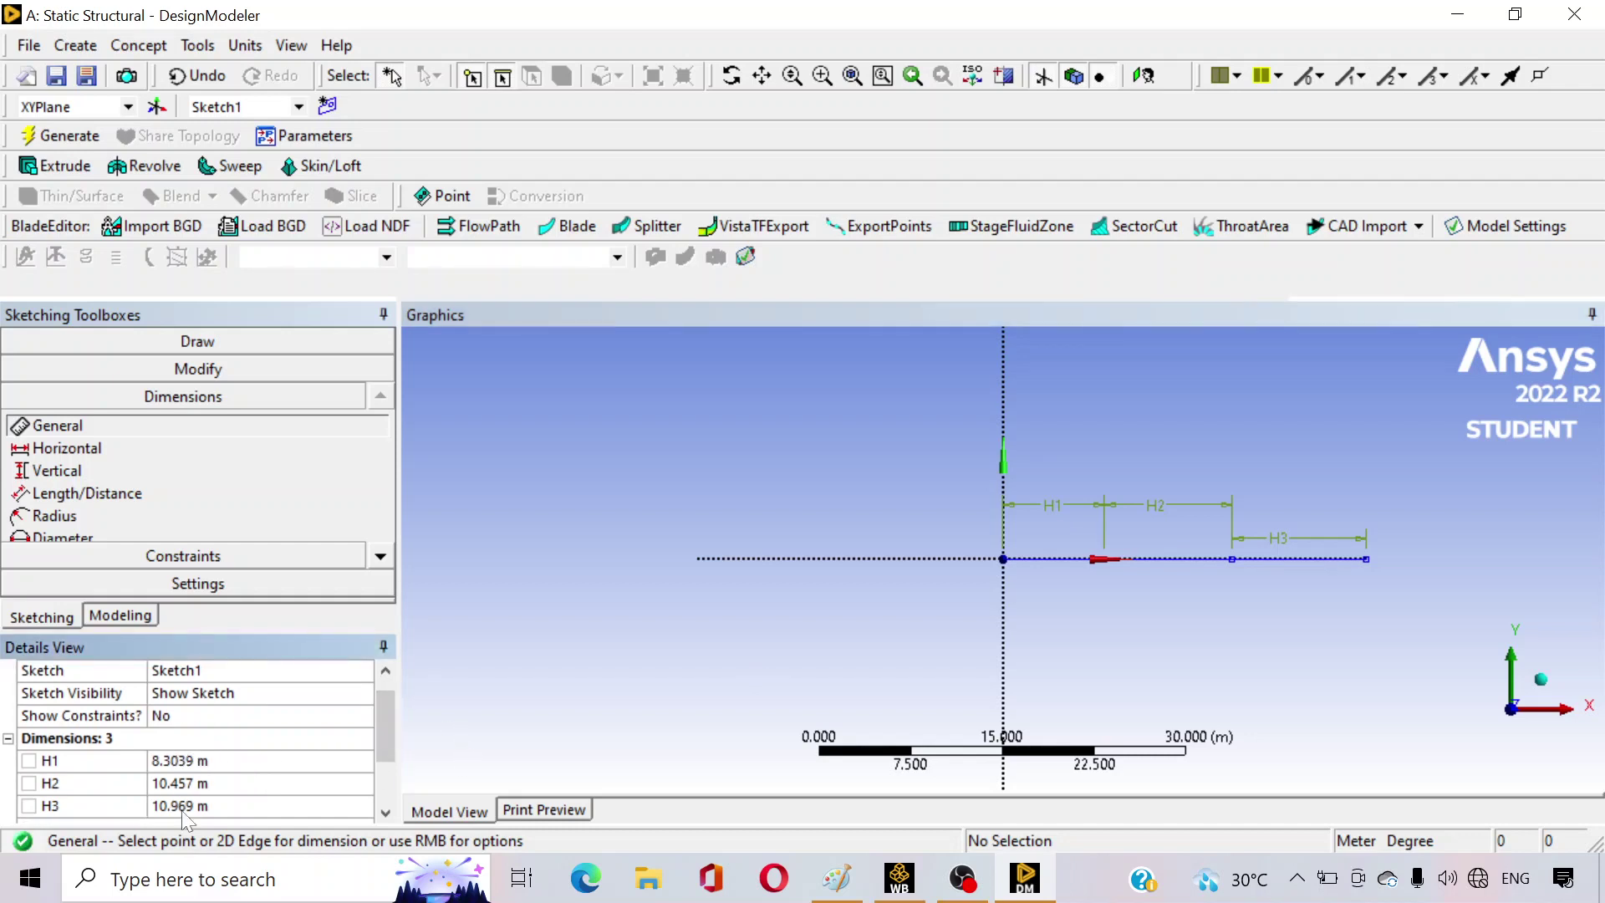
click(207, 761)
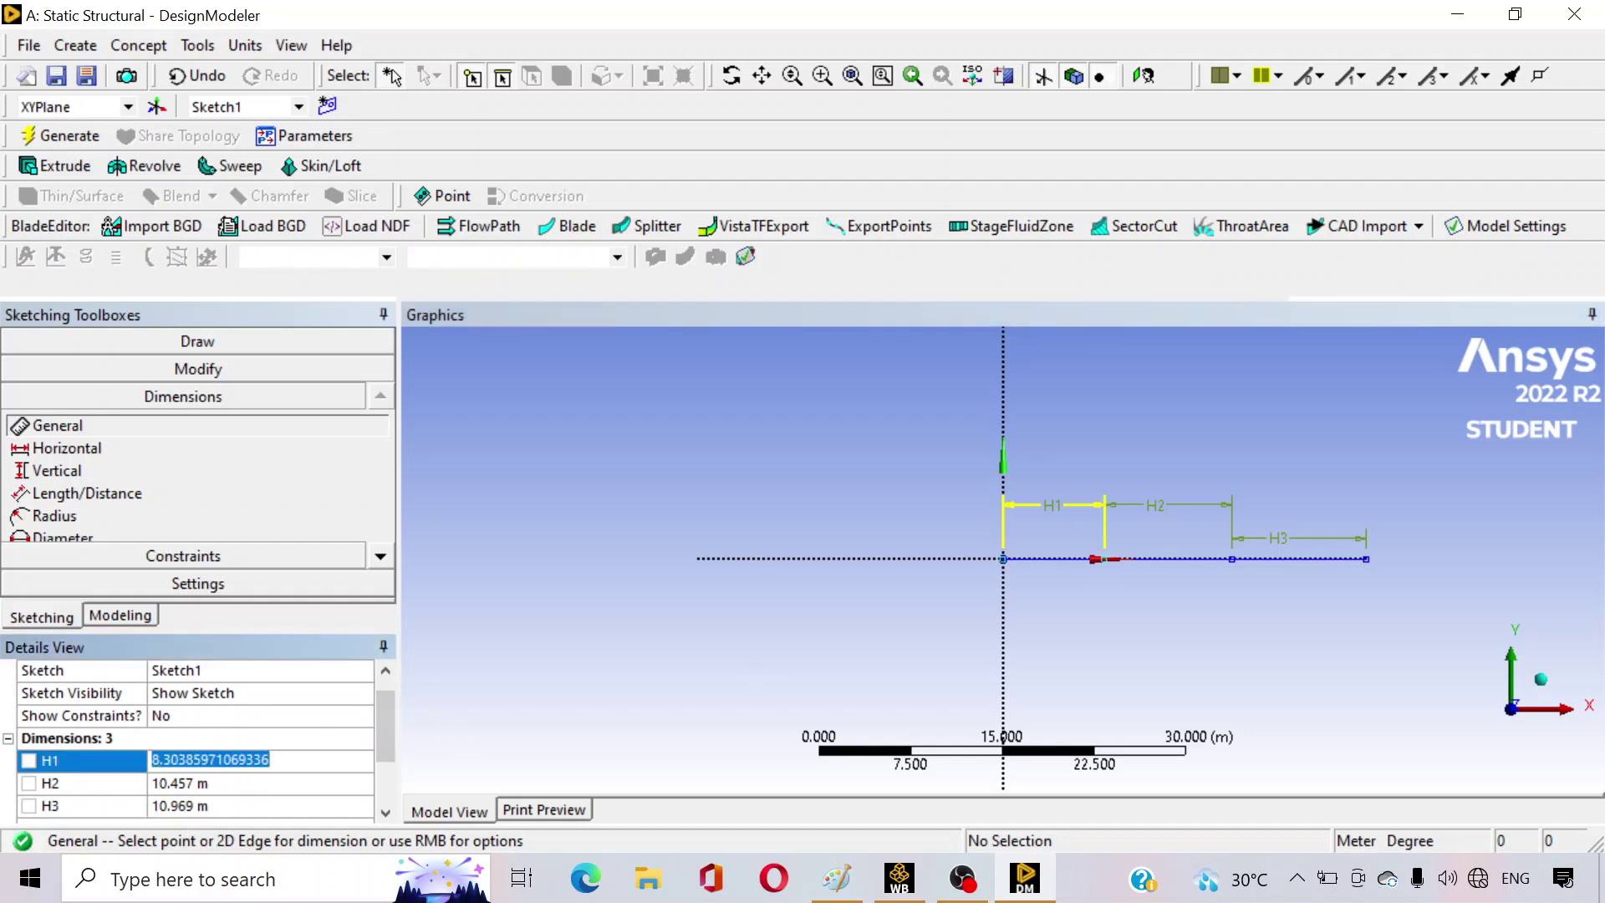
text(2)
key(Return)
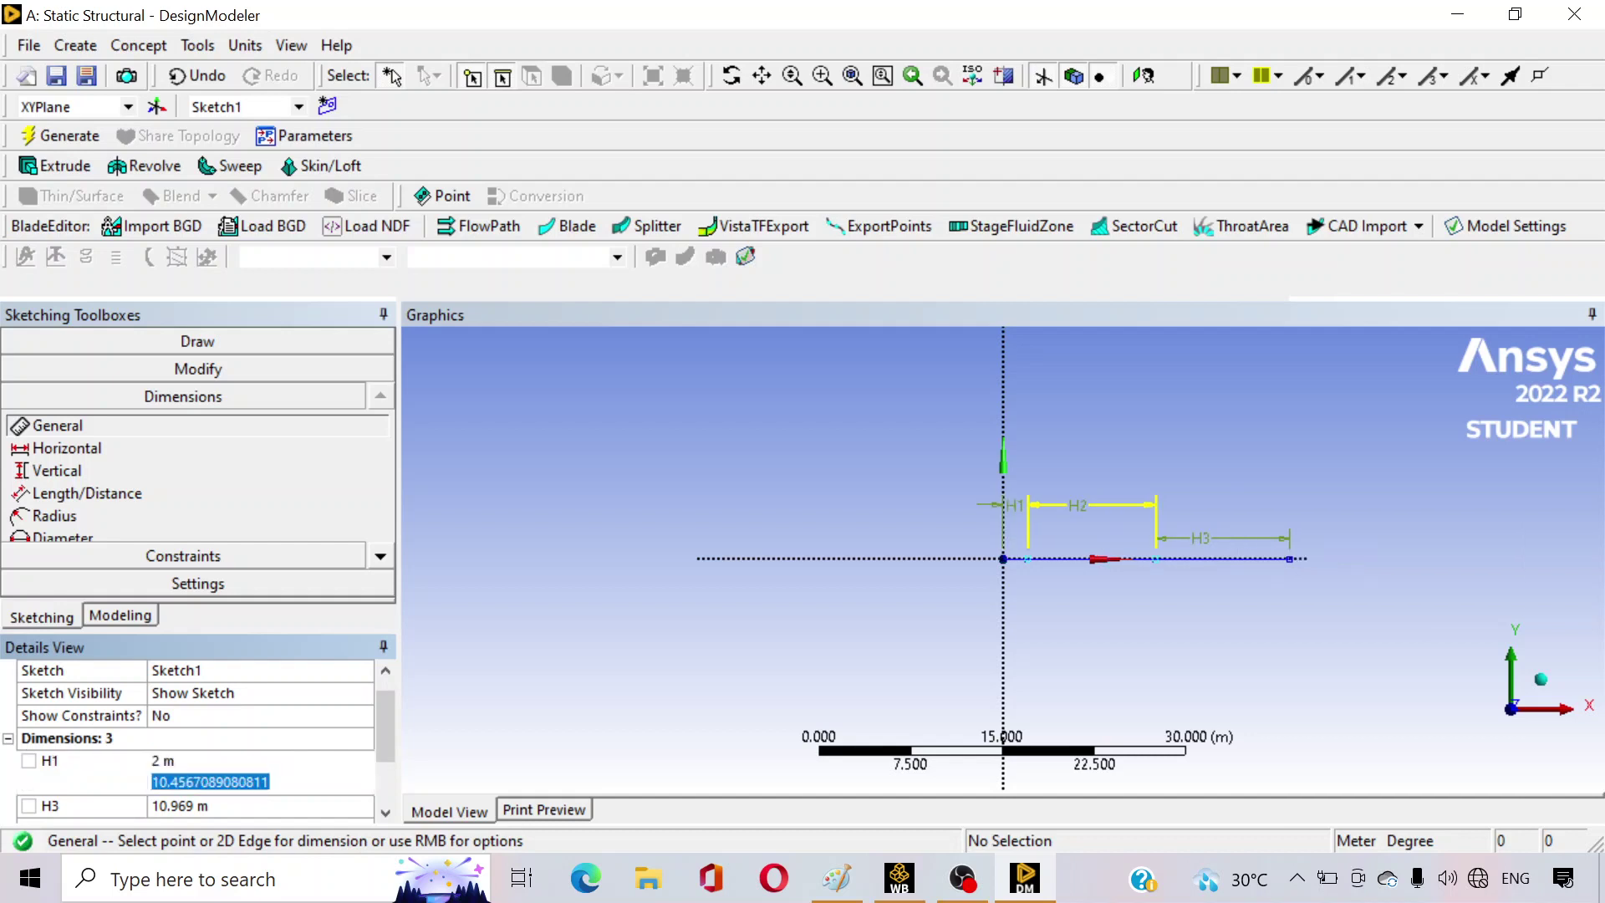
text(2)
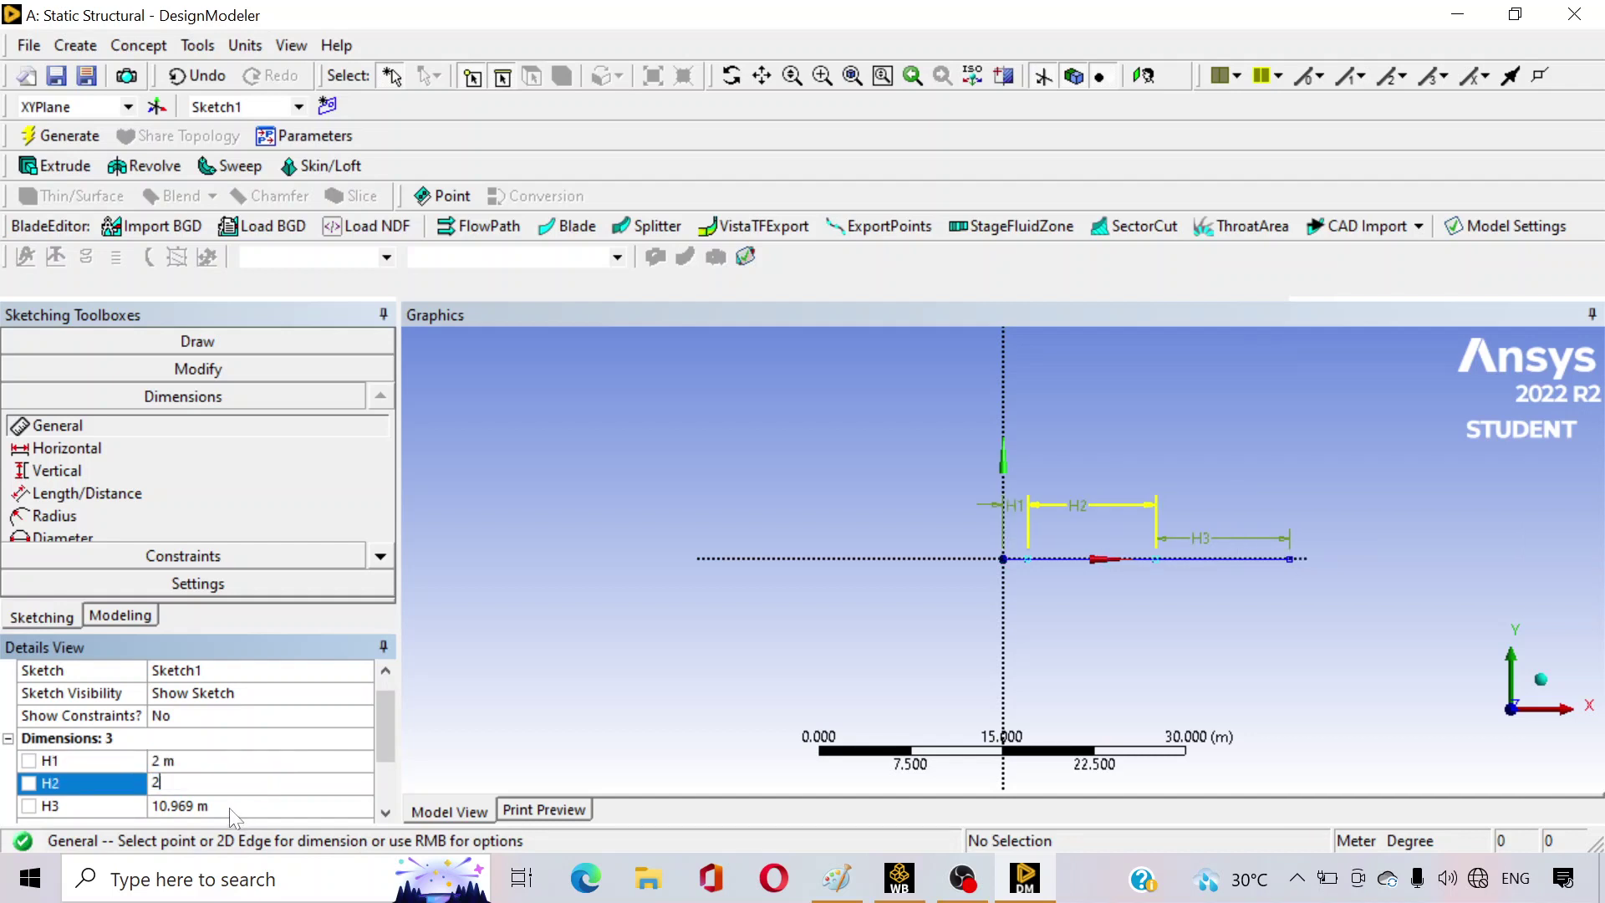
key(Return)
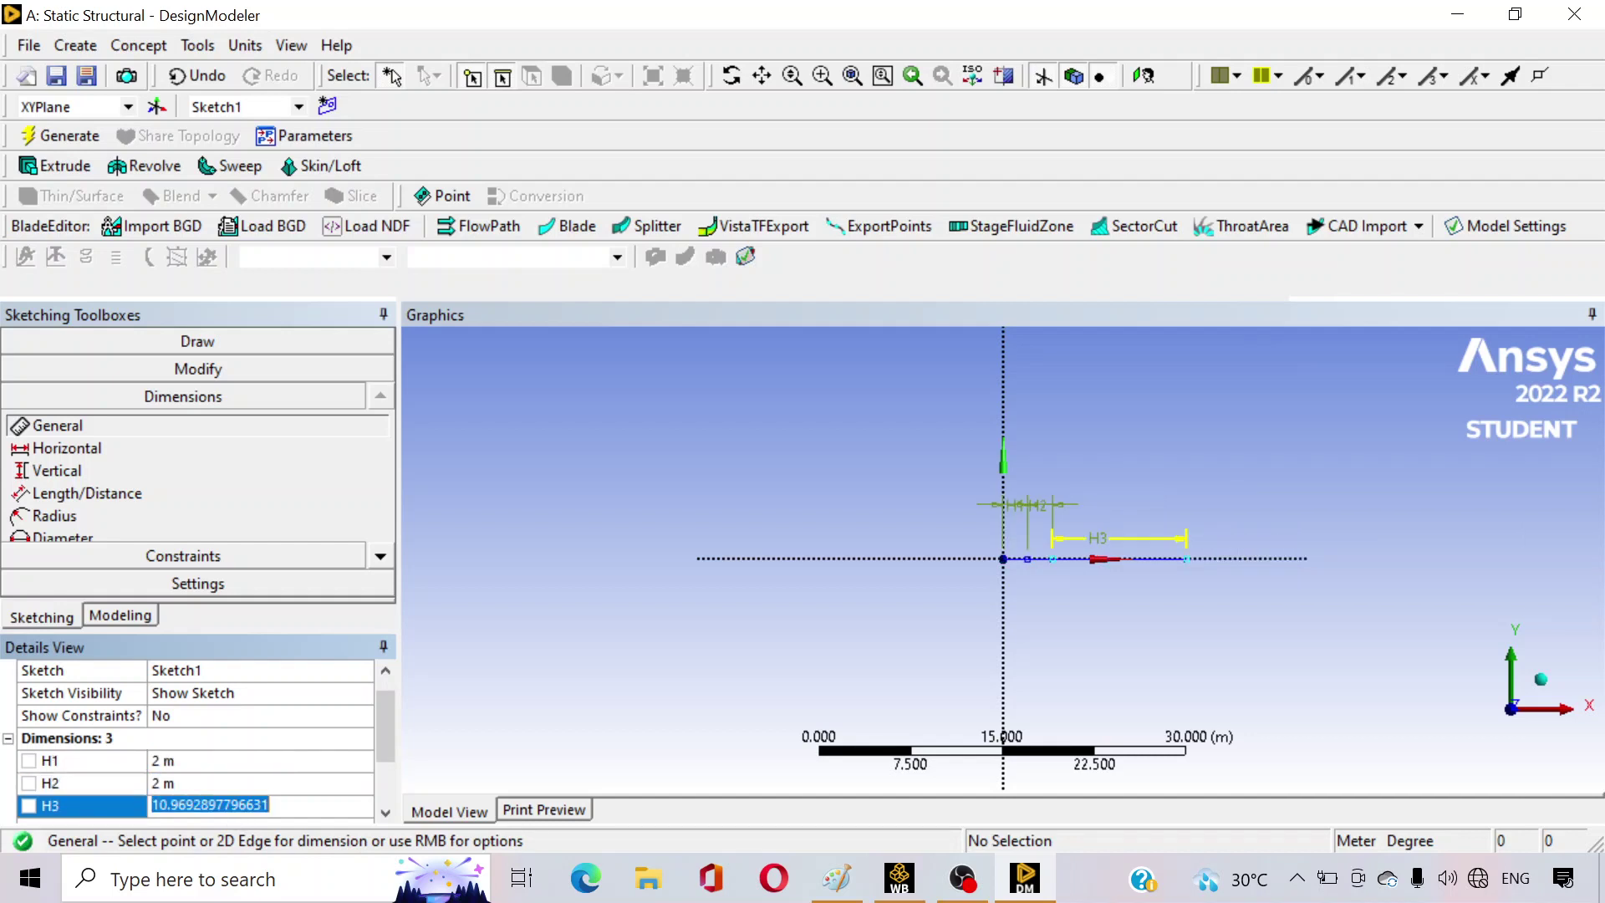
text(2)
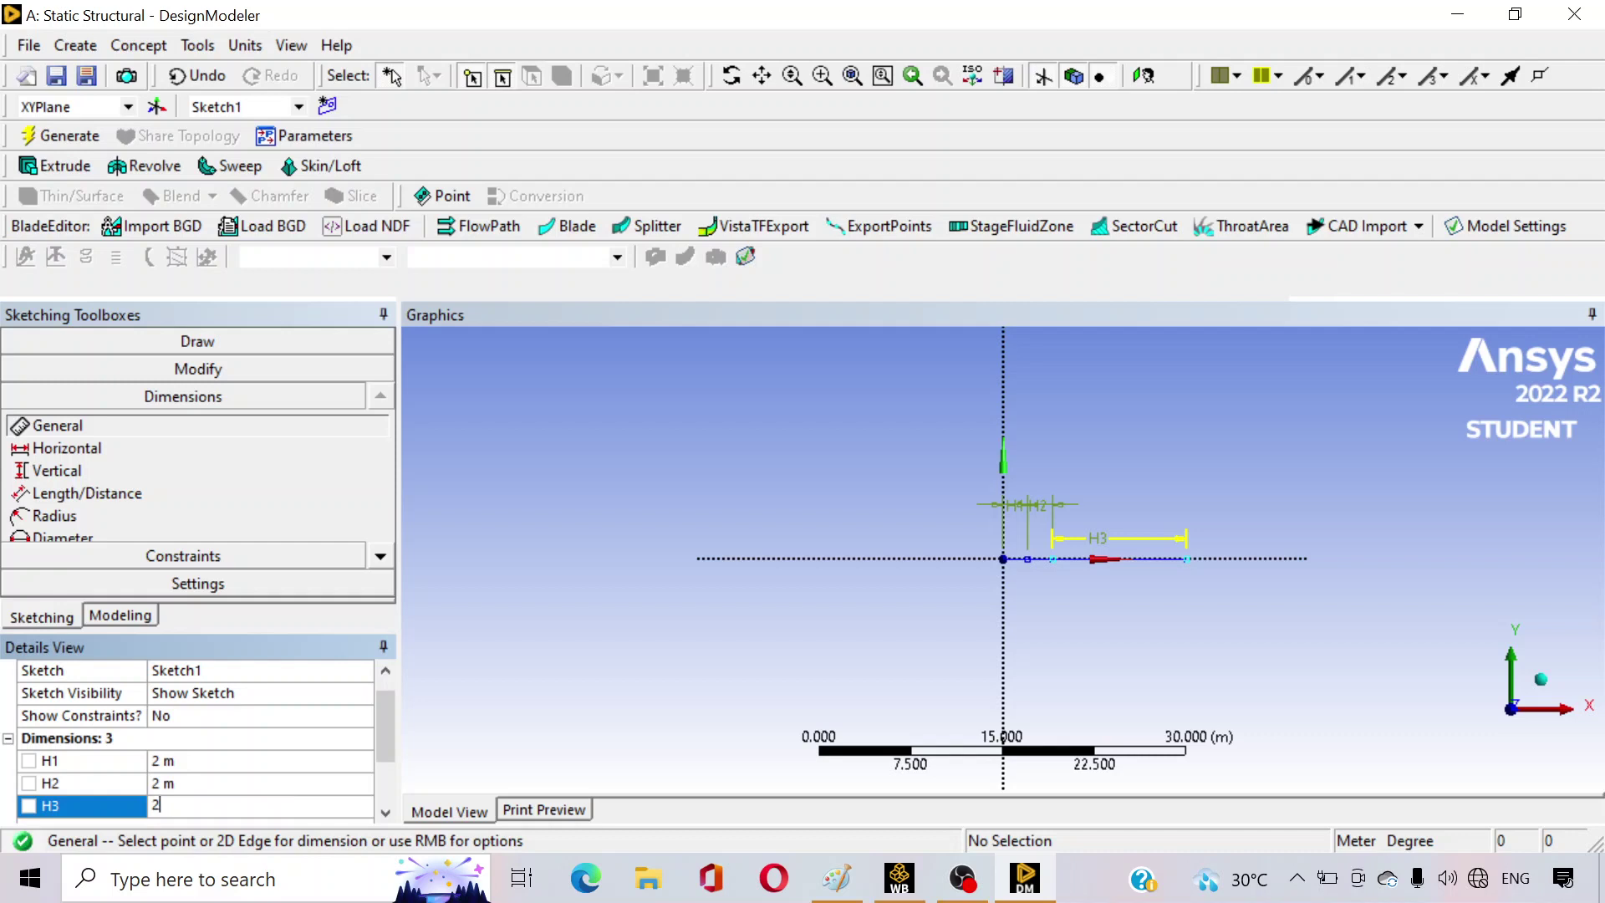
key(Return)
scroll(1018, 563, up, 5)
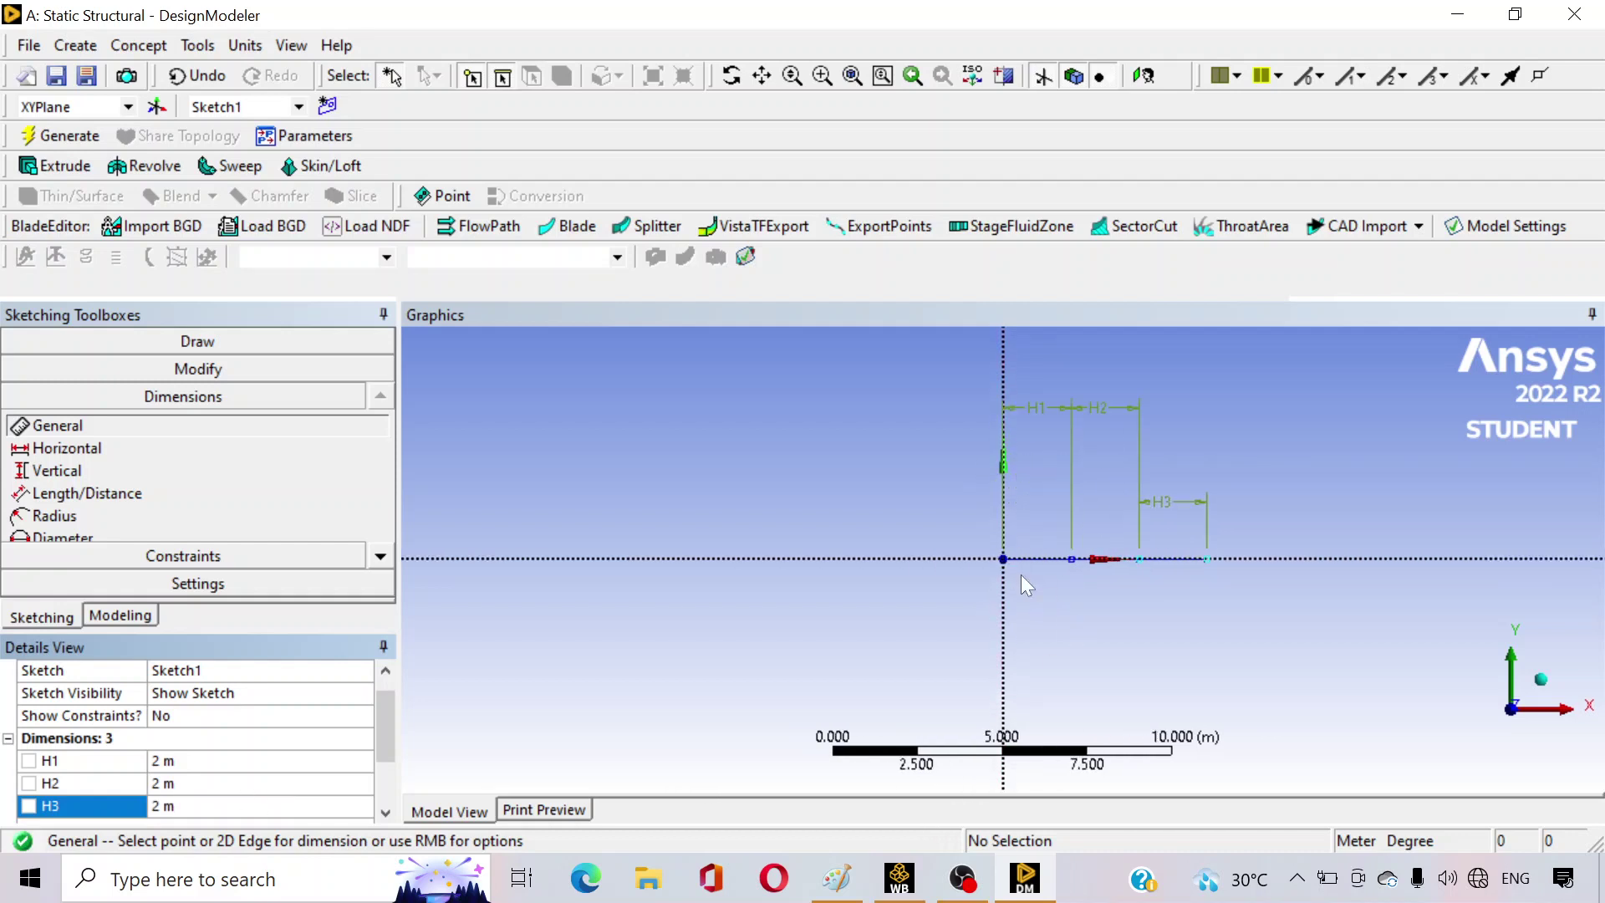
scroll(1027, 586, up, 3)
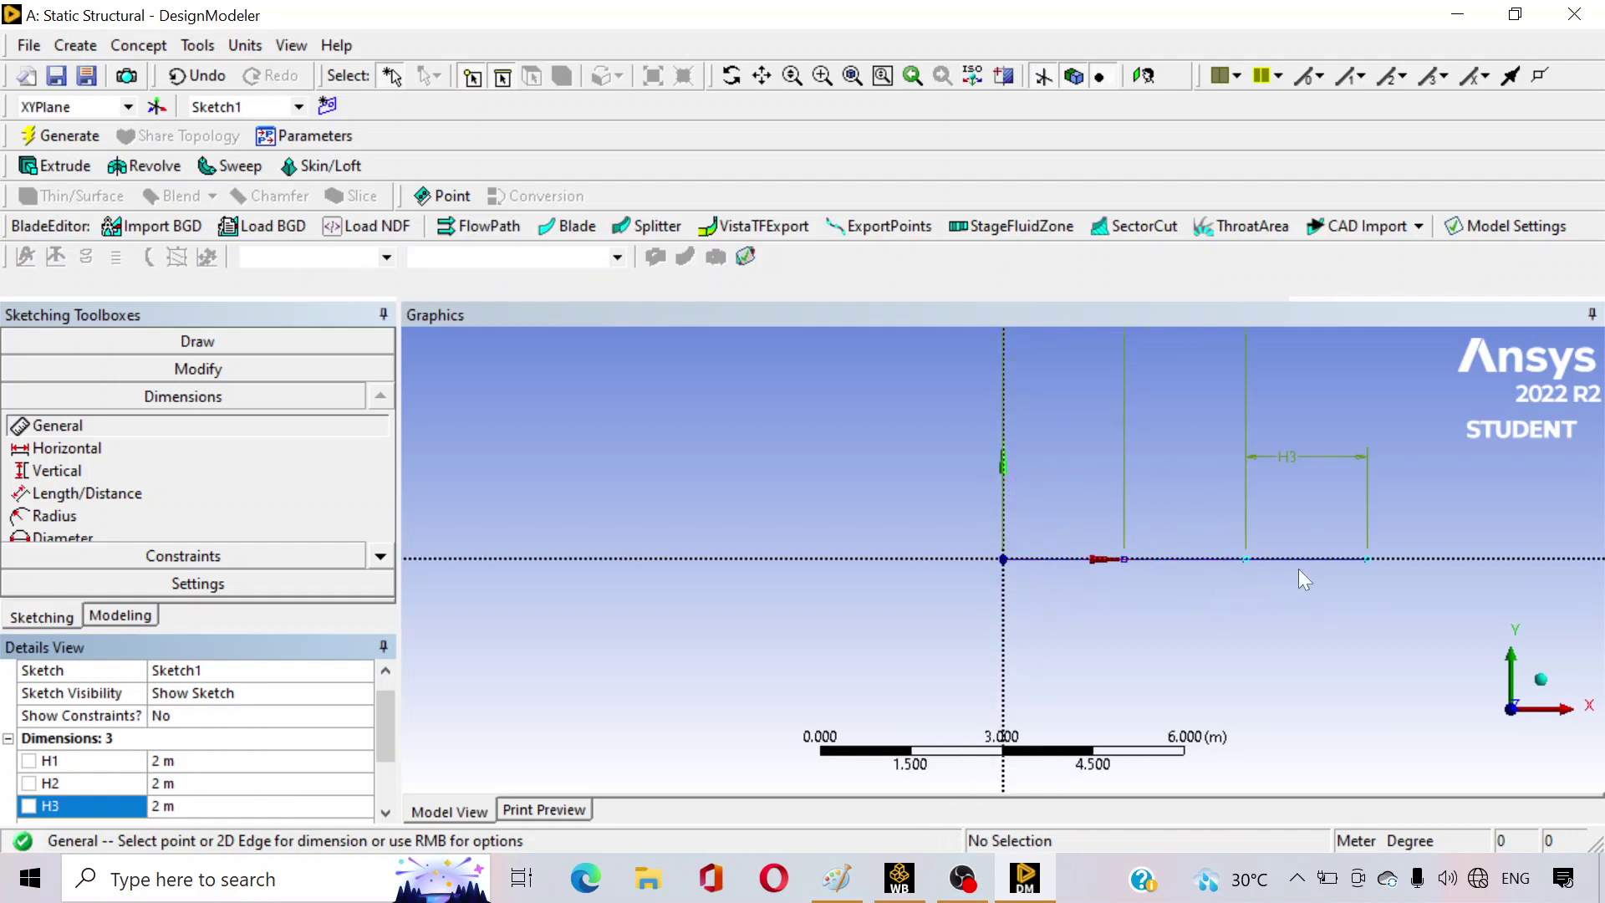
- Regenerate the model and select Sketch1 under XYPlane in the tree
click(55, 138)
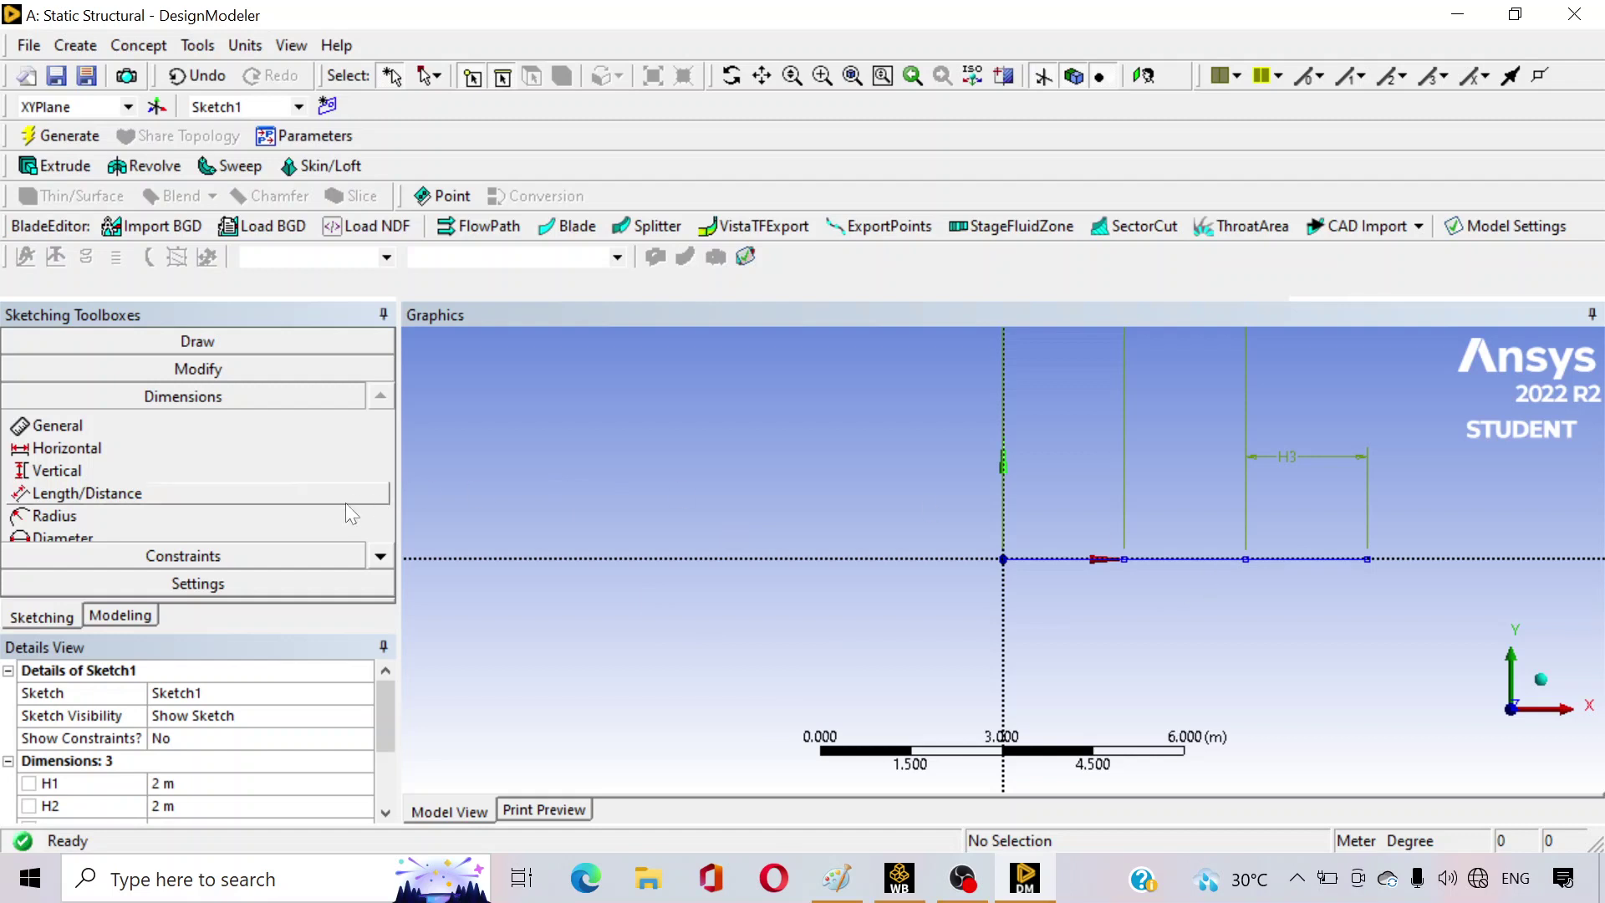
click(127, 618)
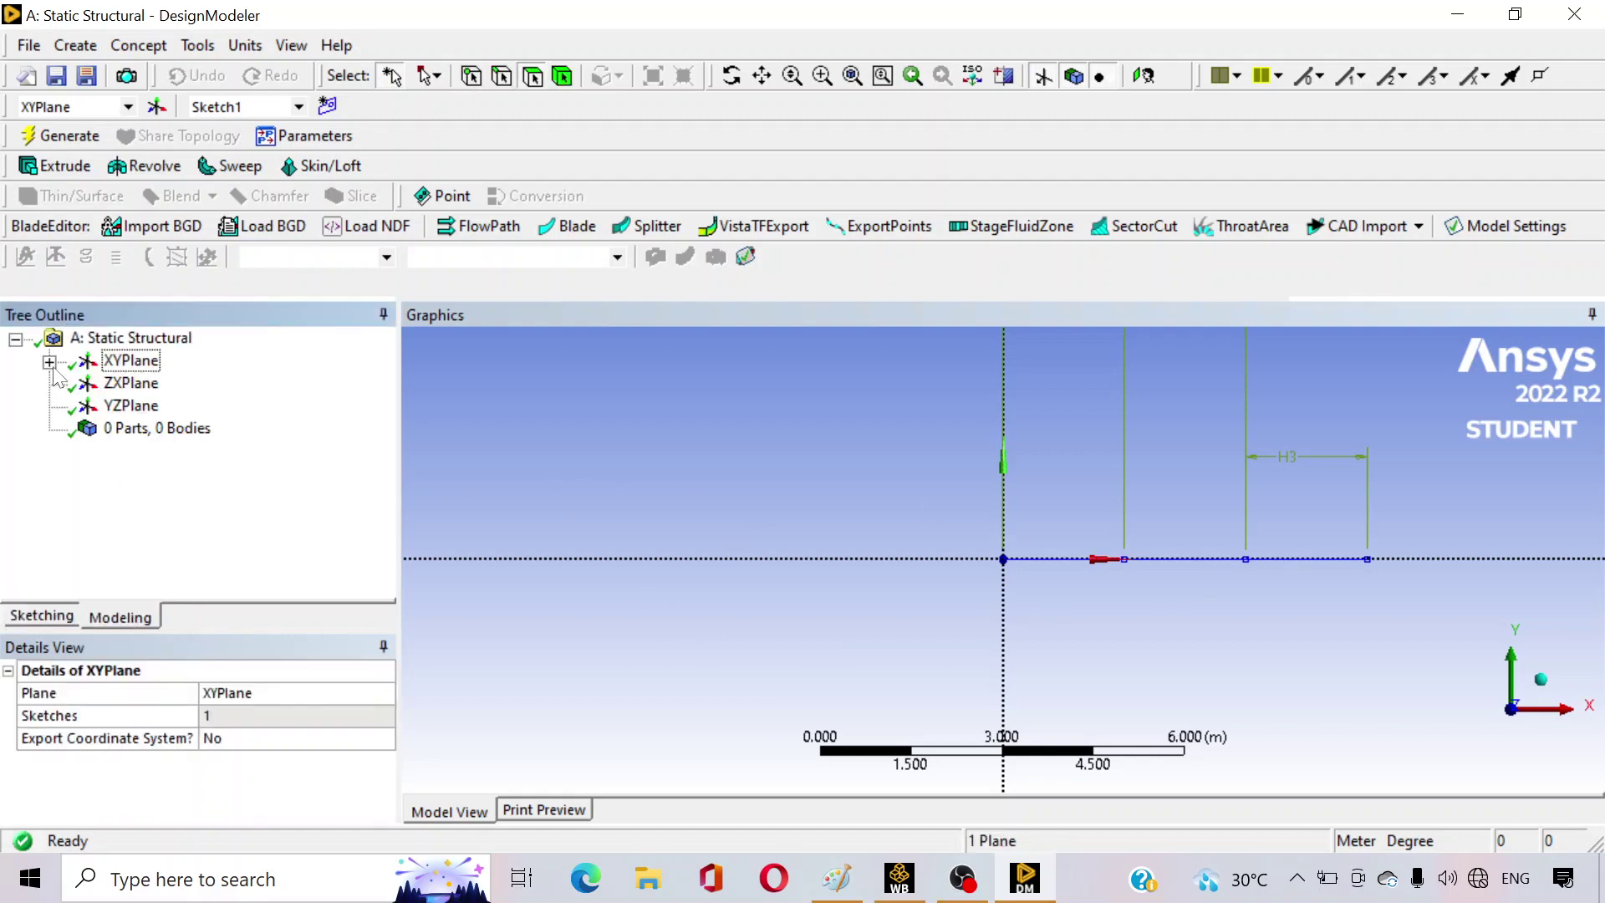
click(49, 362)
click(162, 385)
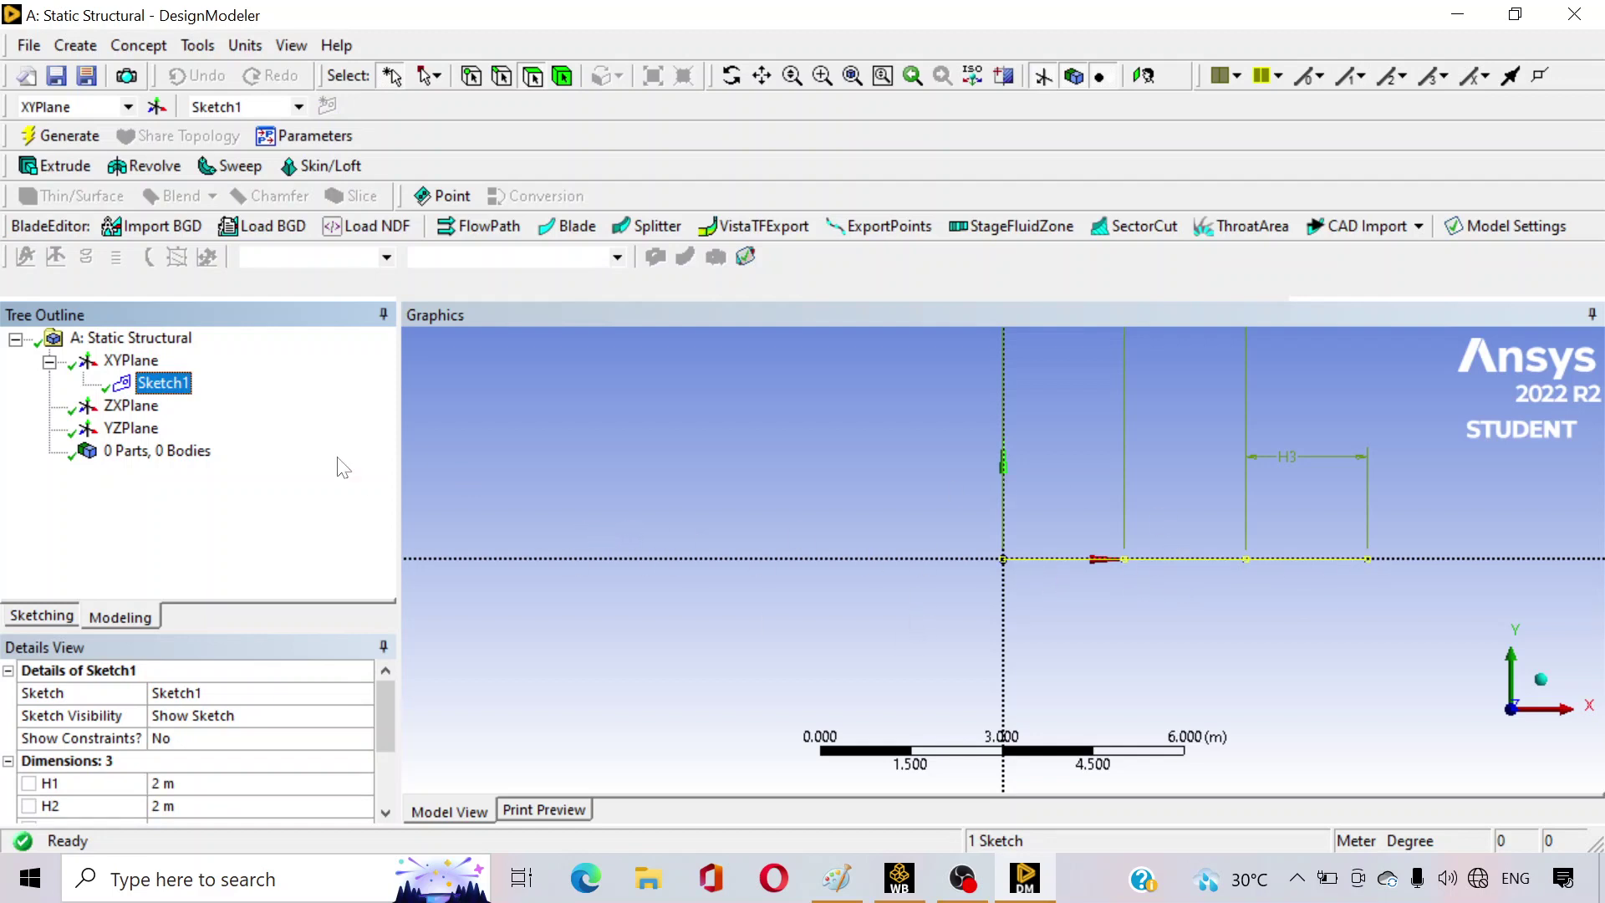
- Create Line1 from Sketch1 with Lines From Sketches, generate it, and inspect the Line Body
click(134, 46)
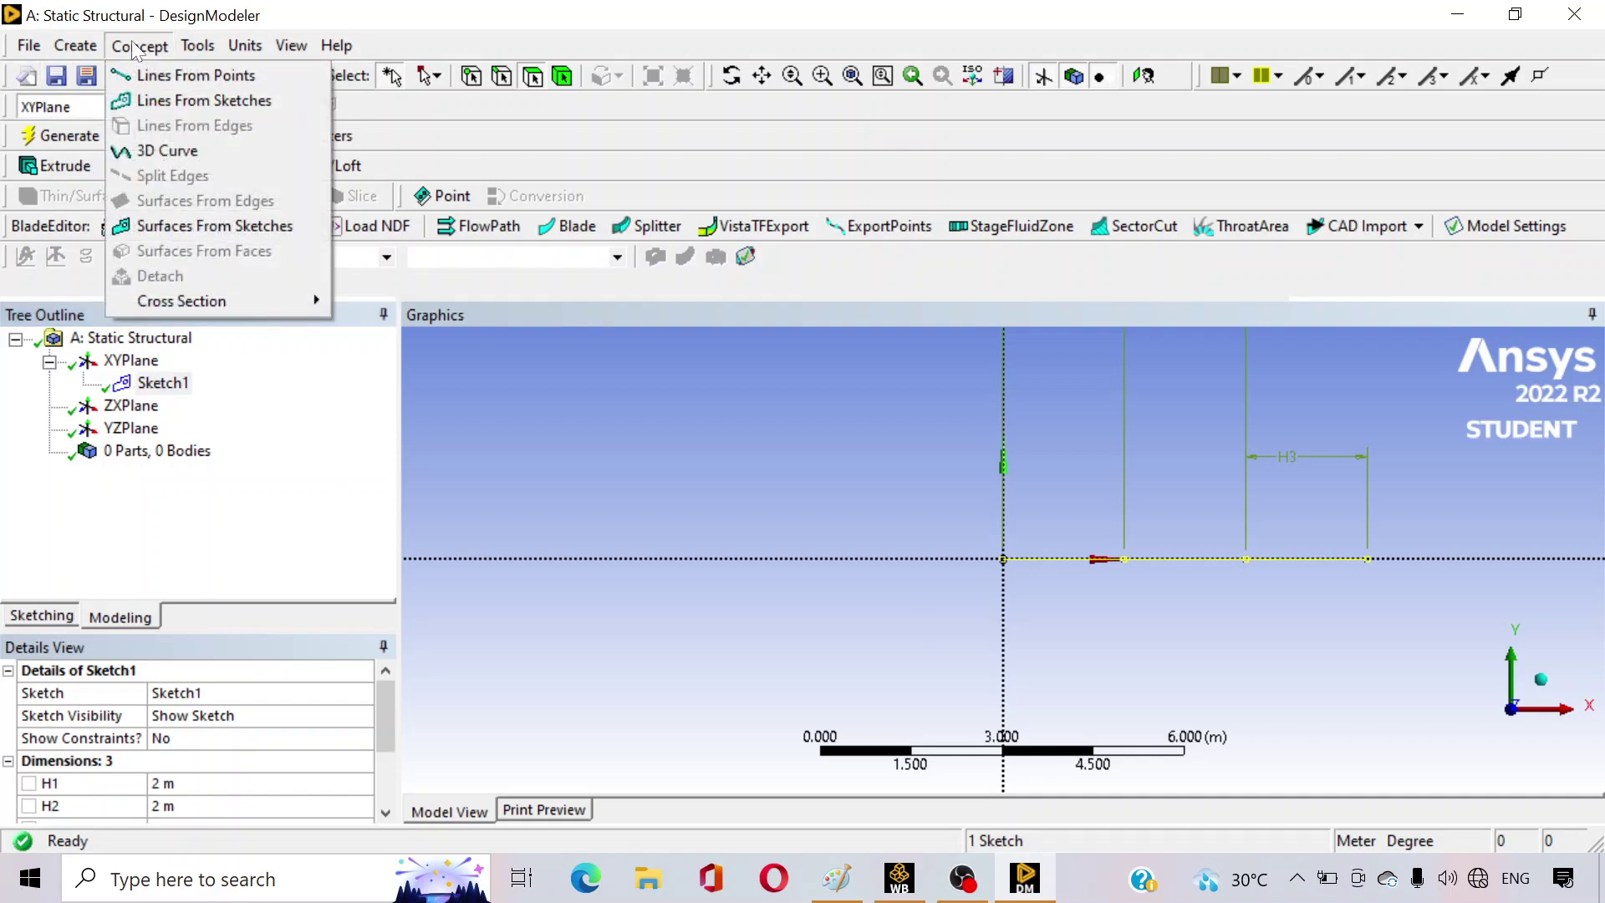
click(185, 102)
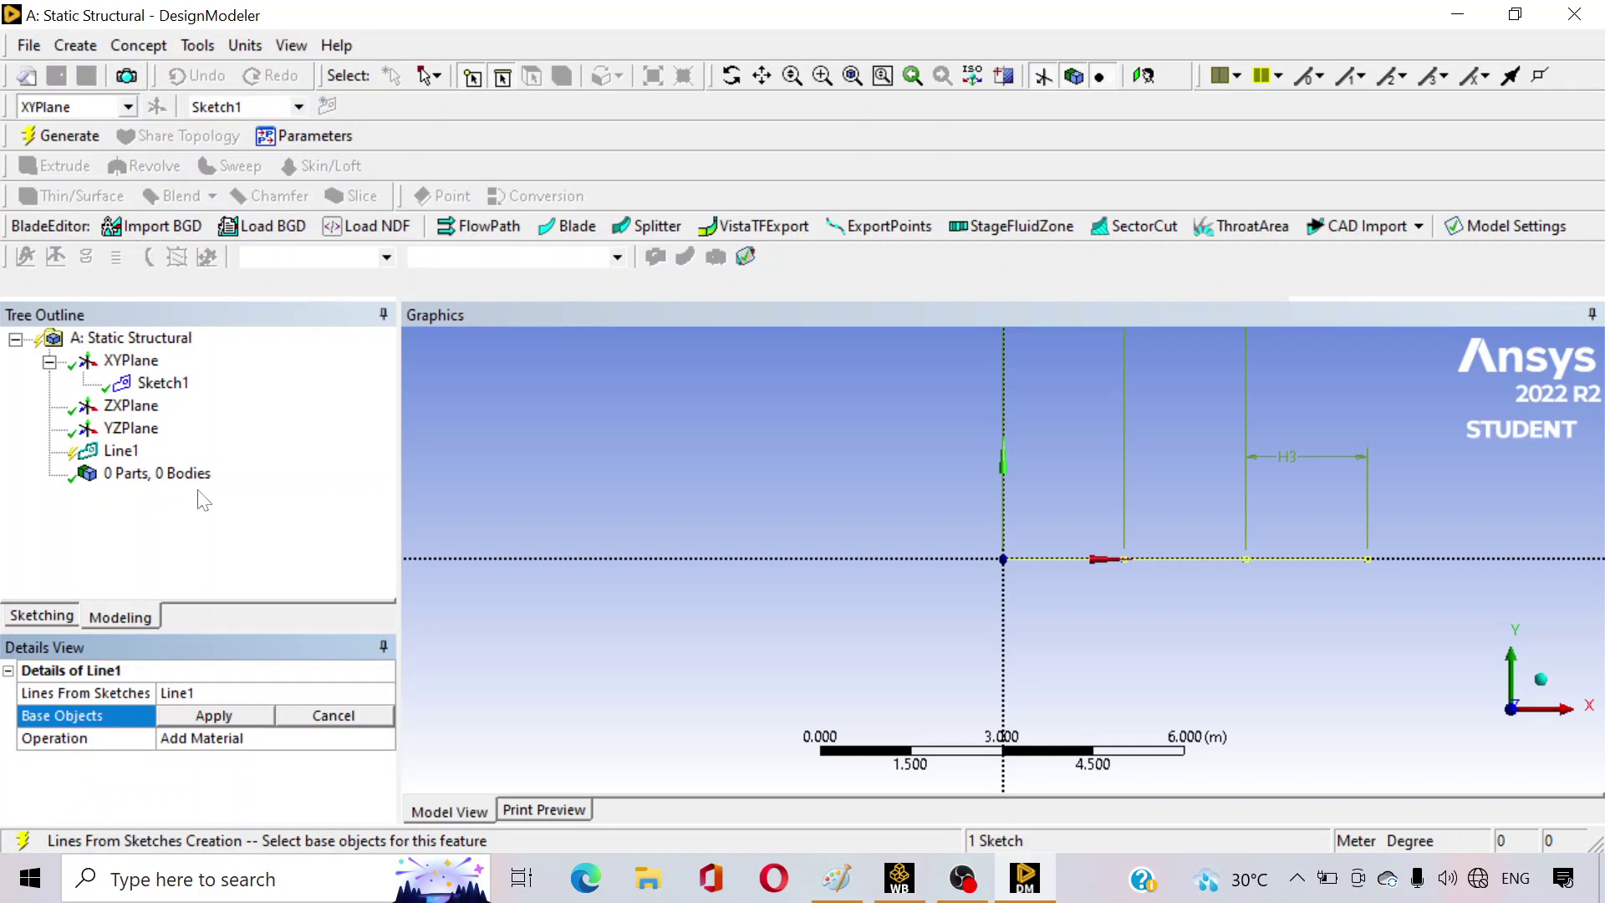
click(167, 386)
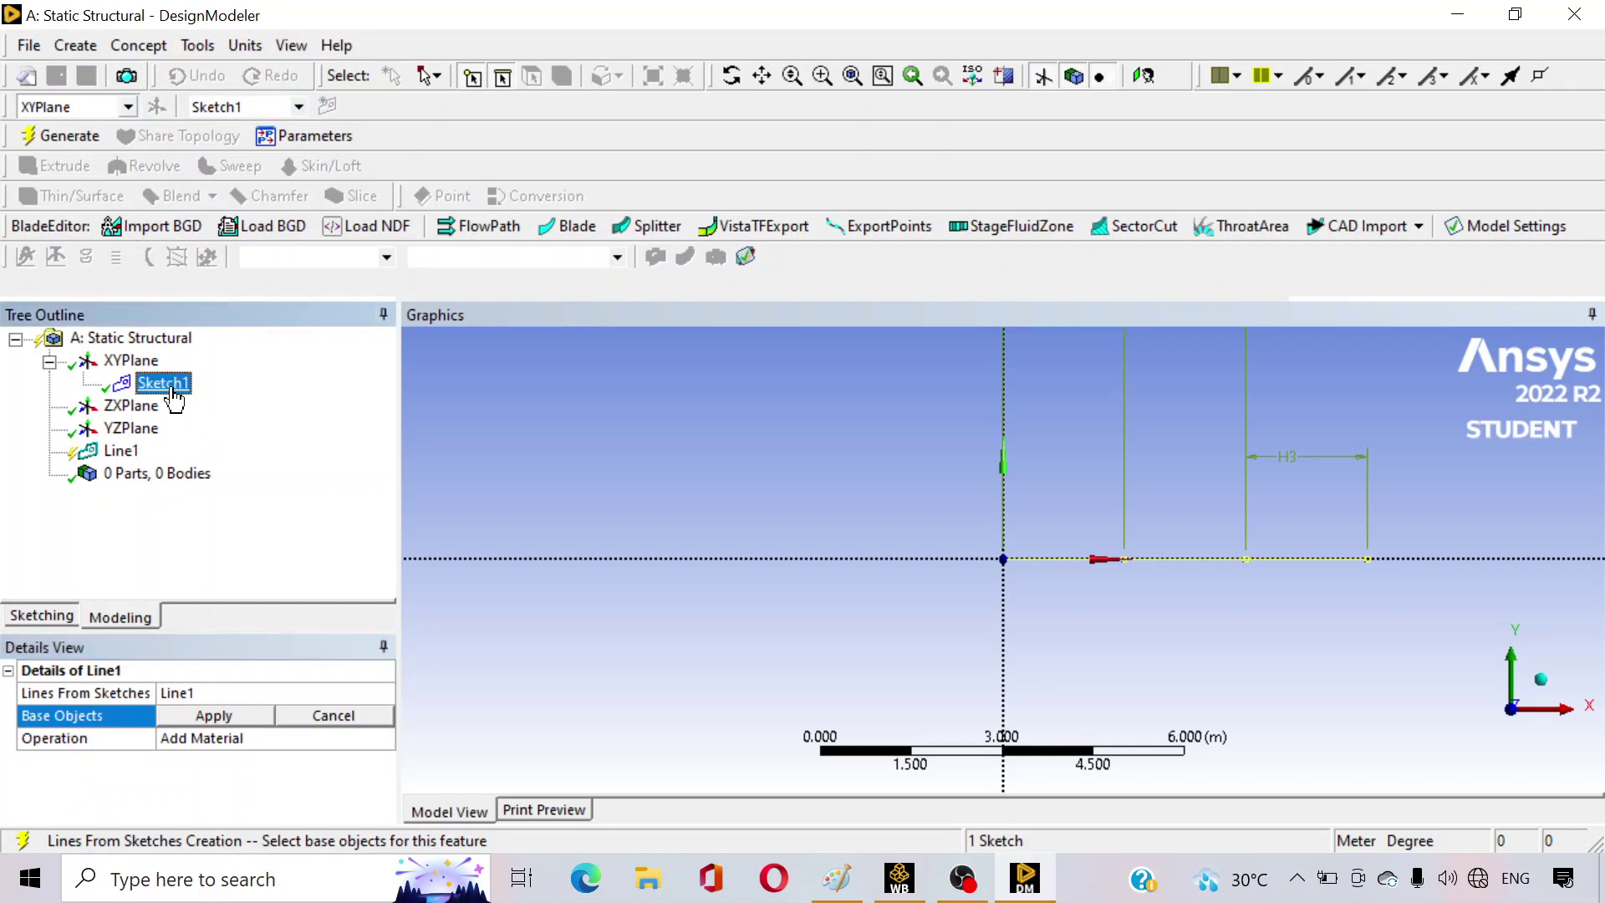
click(211, 718)
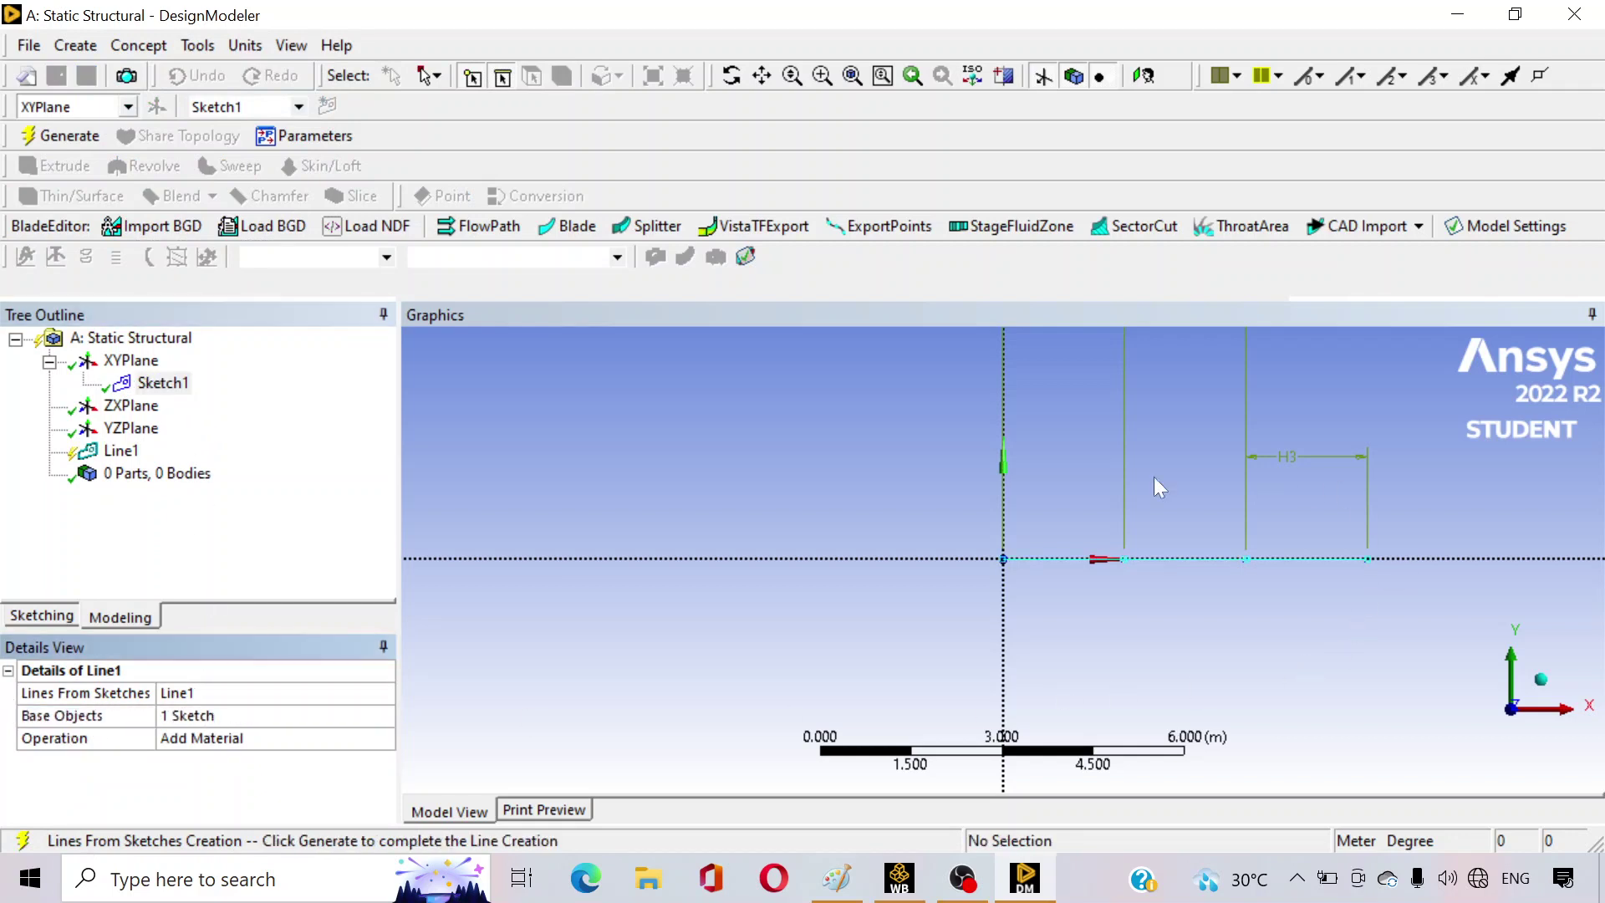
click(85, 137)
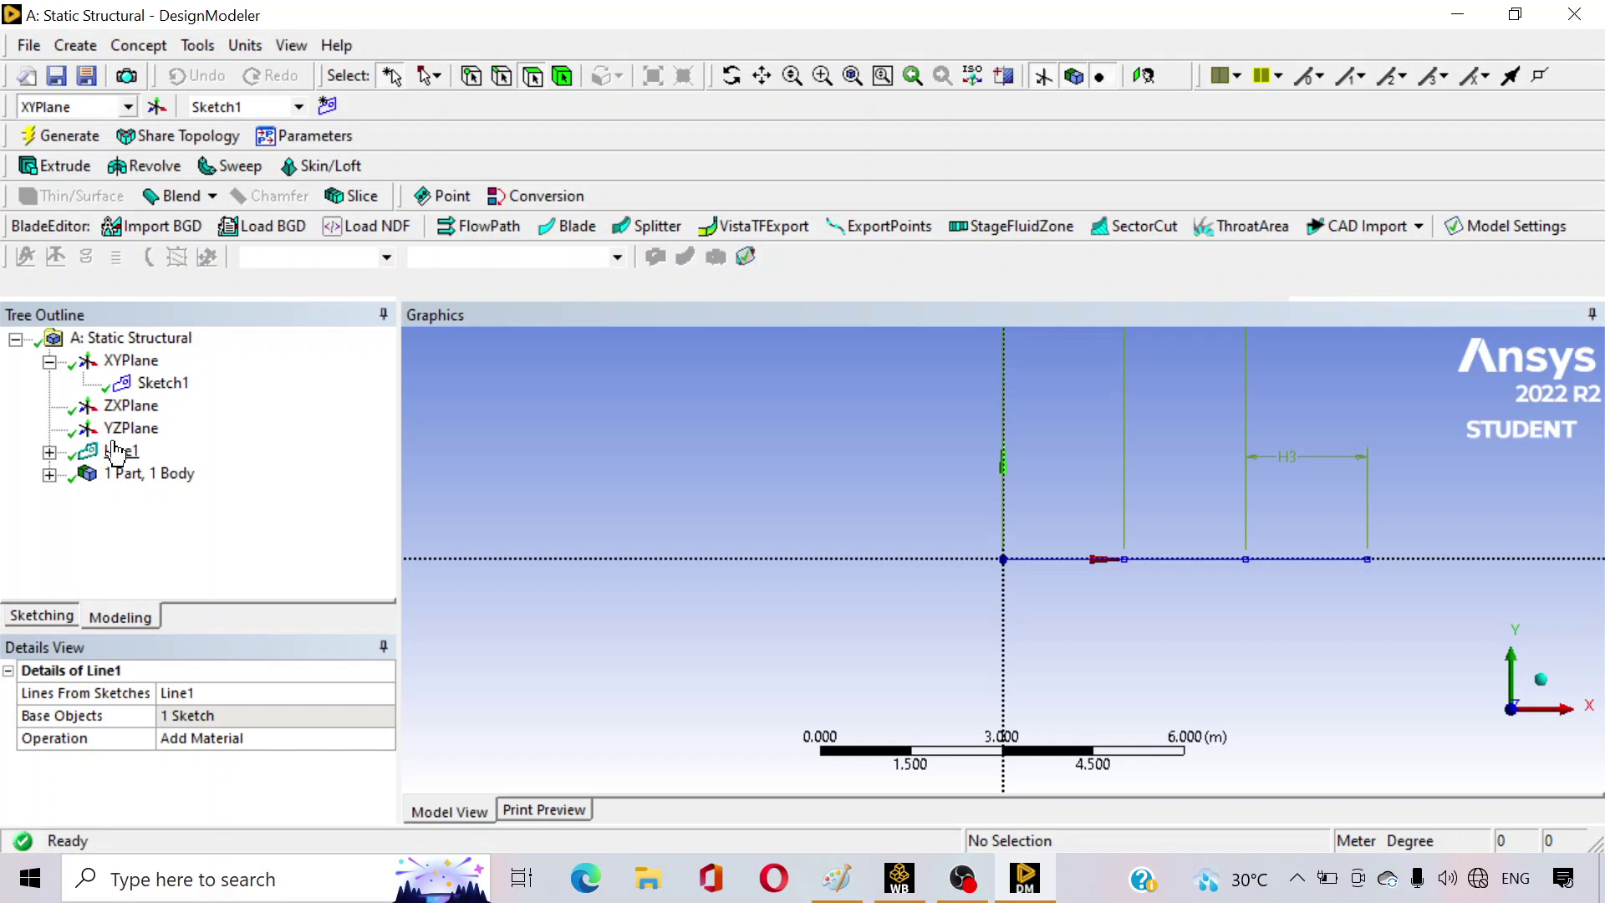
click(119, 451)
click(50, 475)
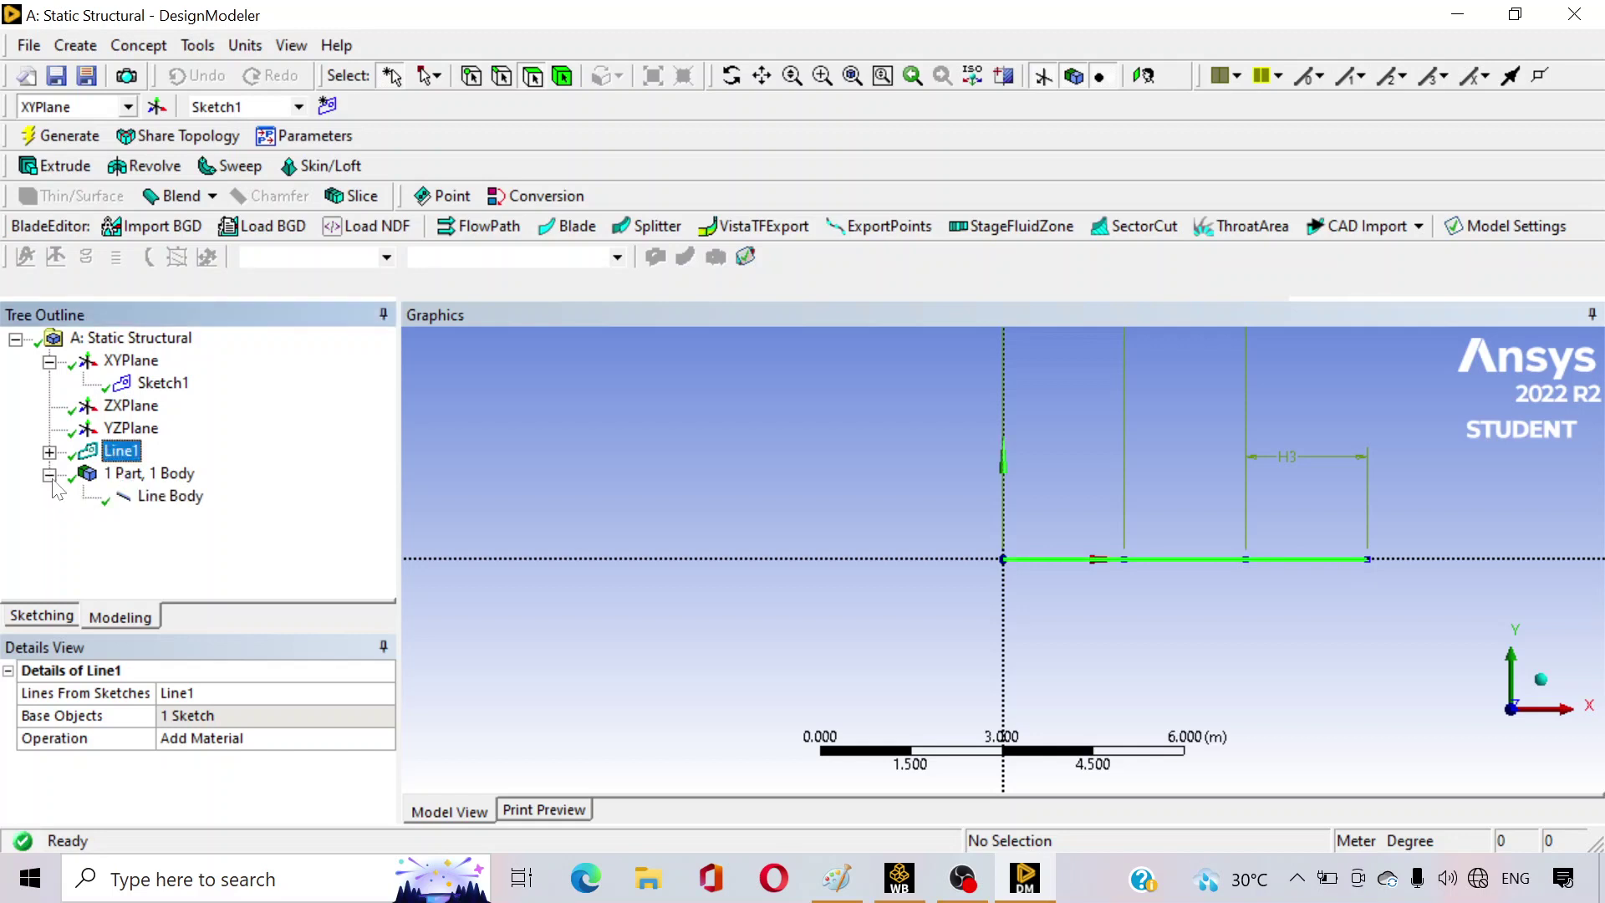
click(168, 496)
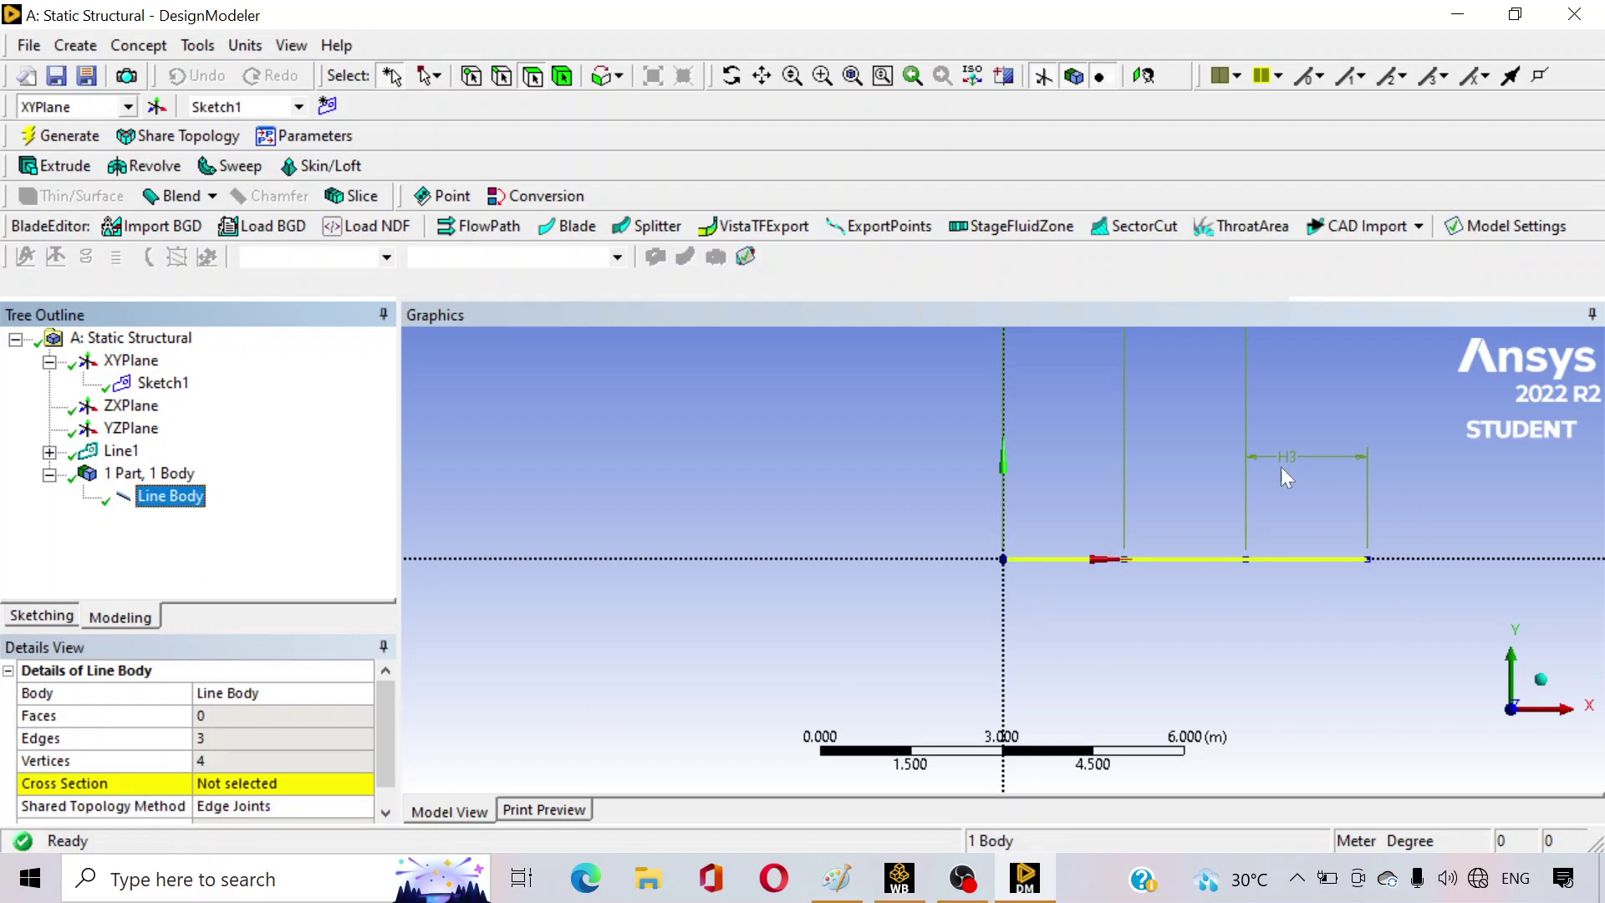
- Create rectangular cross section Rect1 with B and H both 0.06 m
click(128, 46)
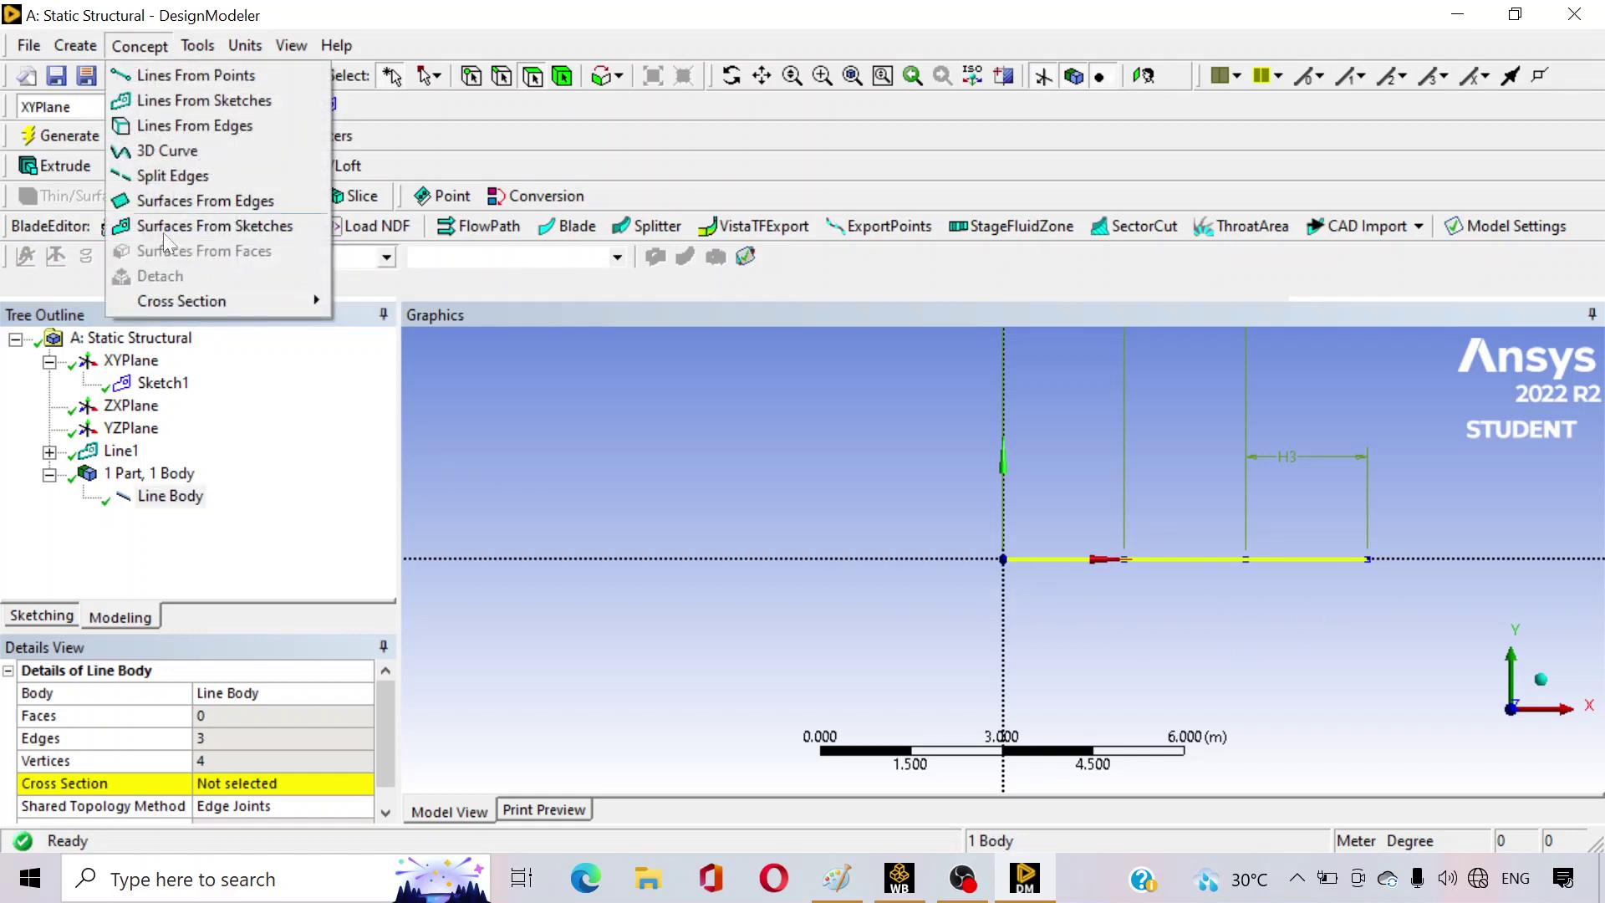
mouse_move(198, 305)
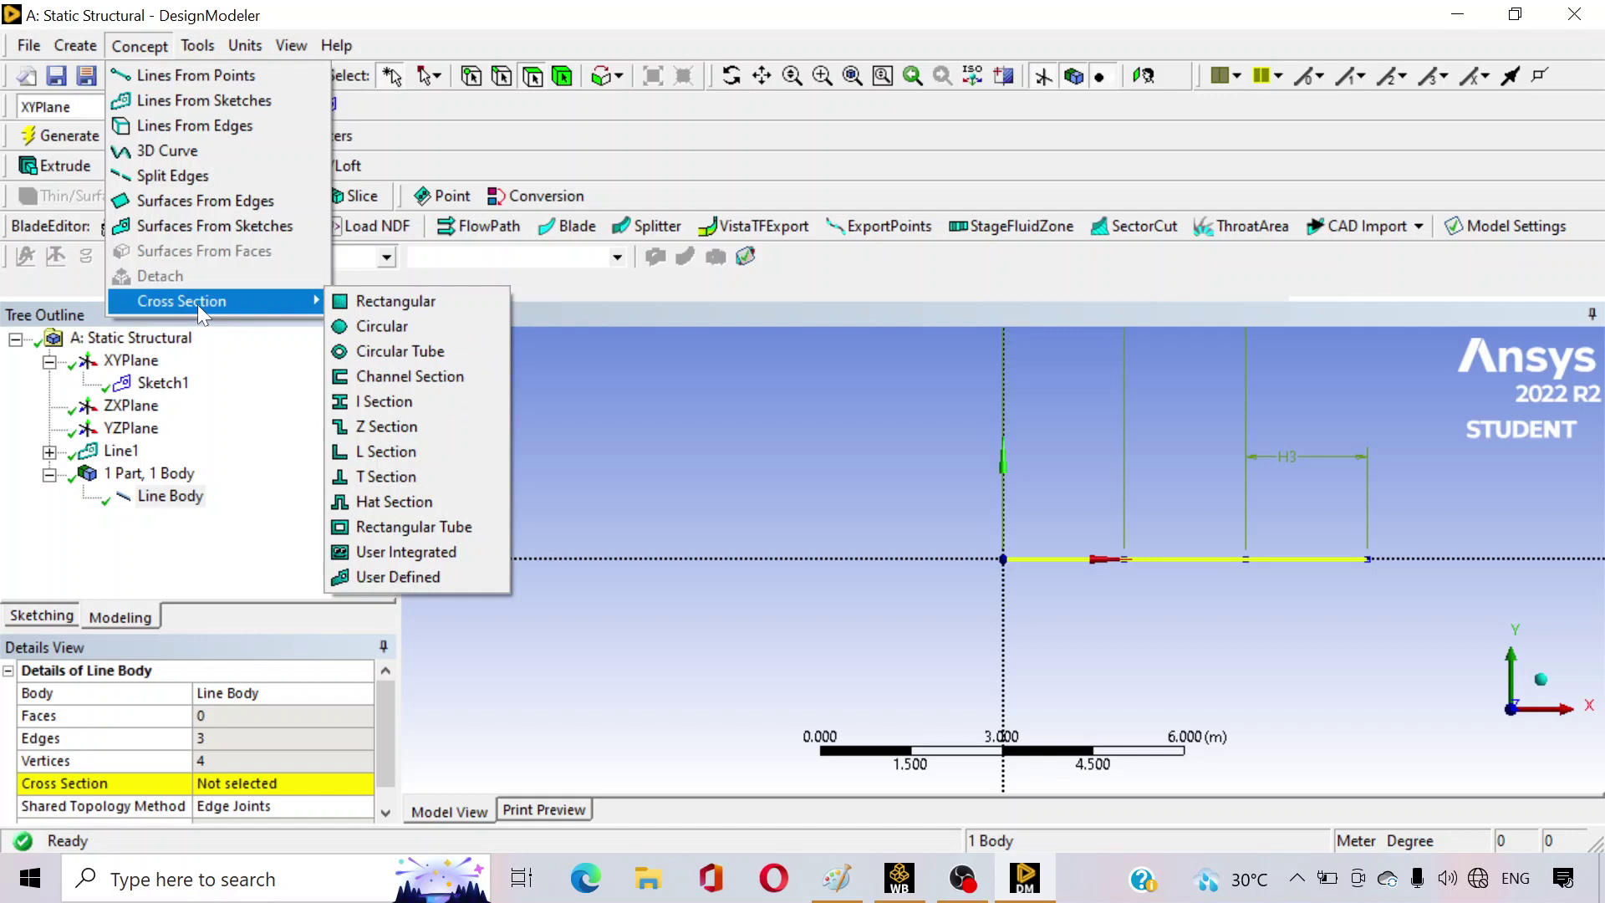
click(436, 300)
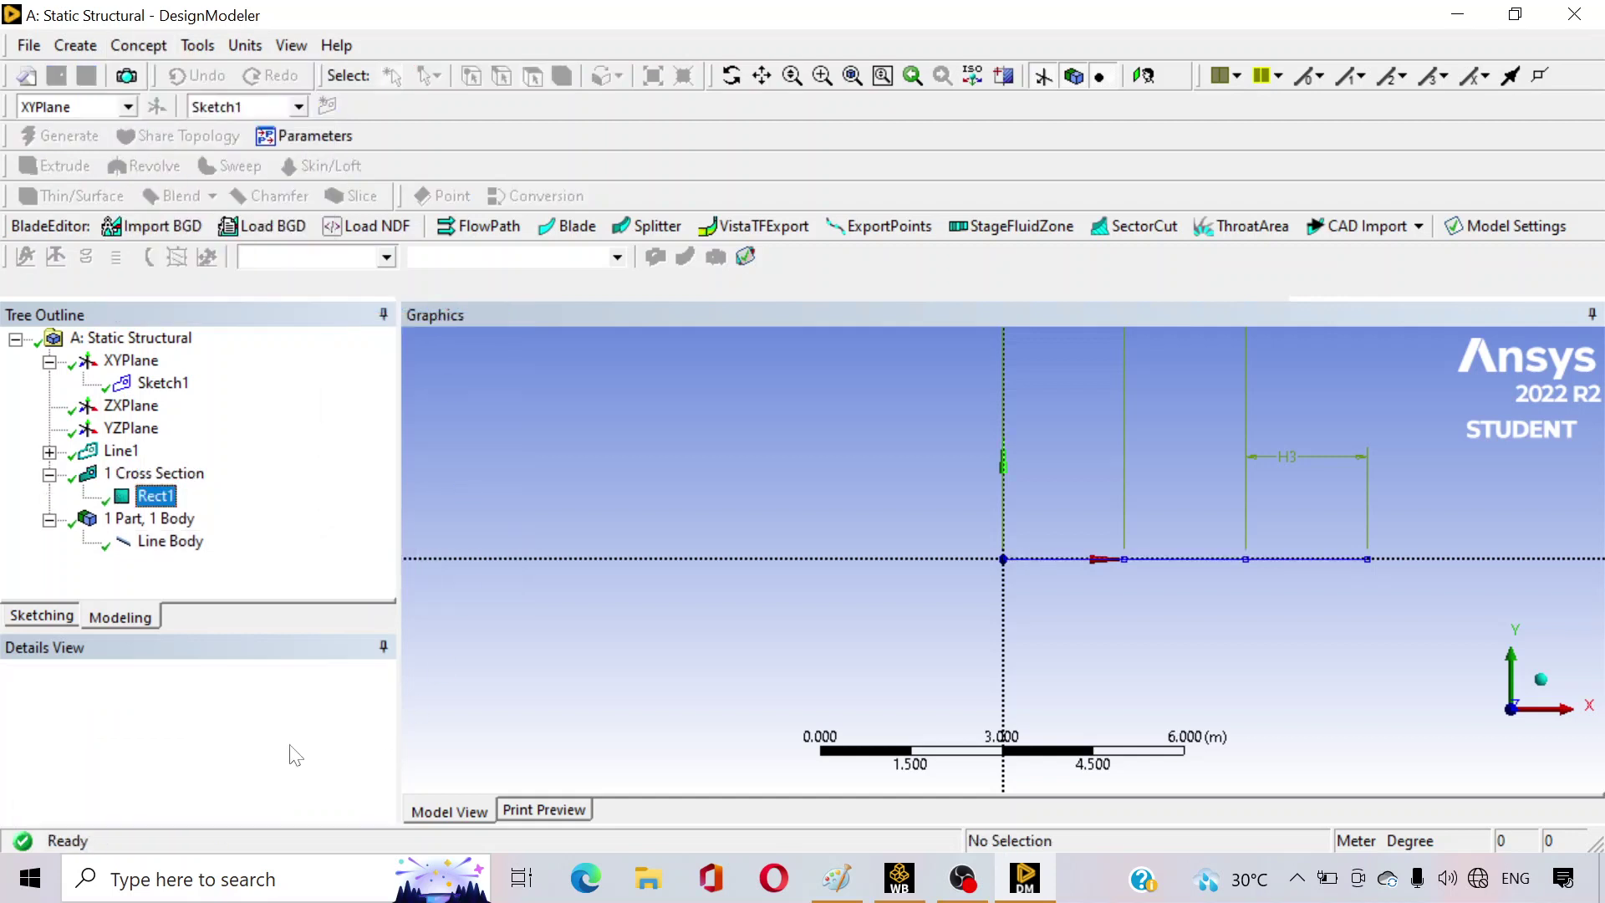
click(192, 761)
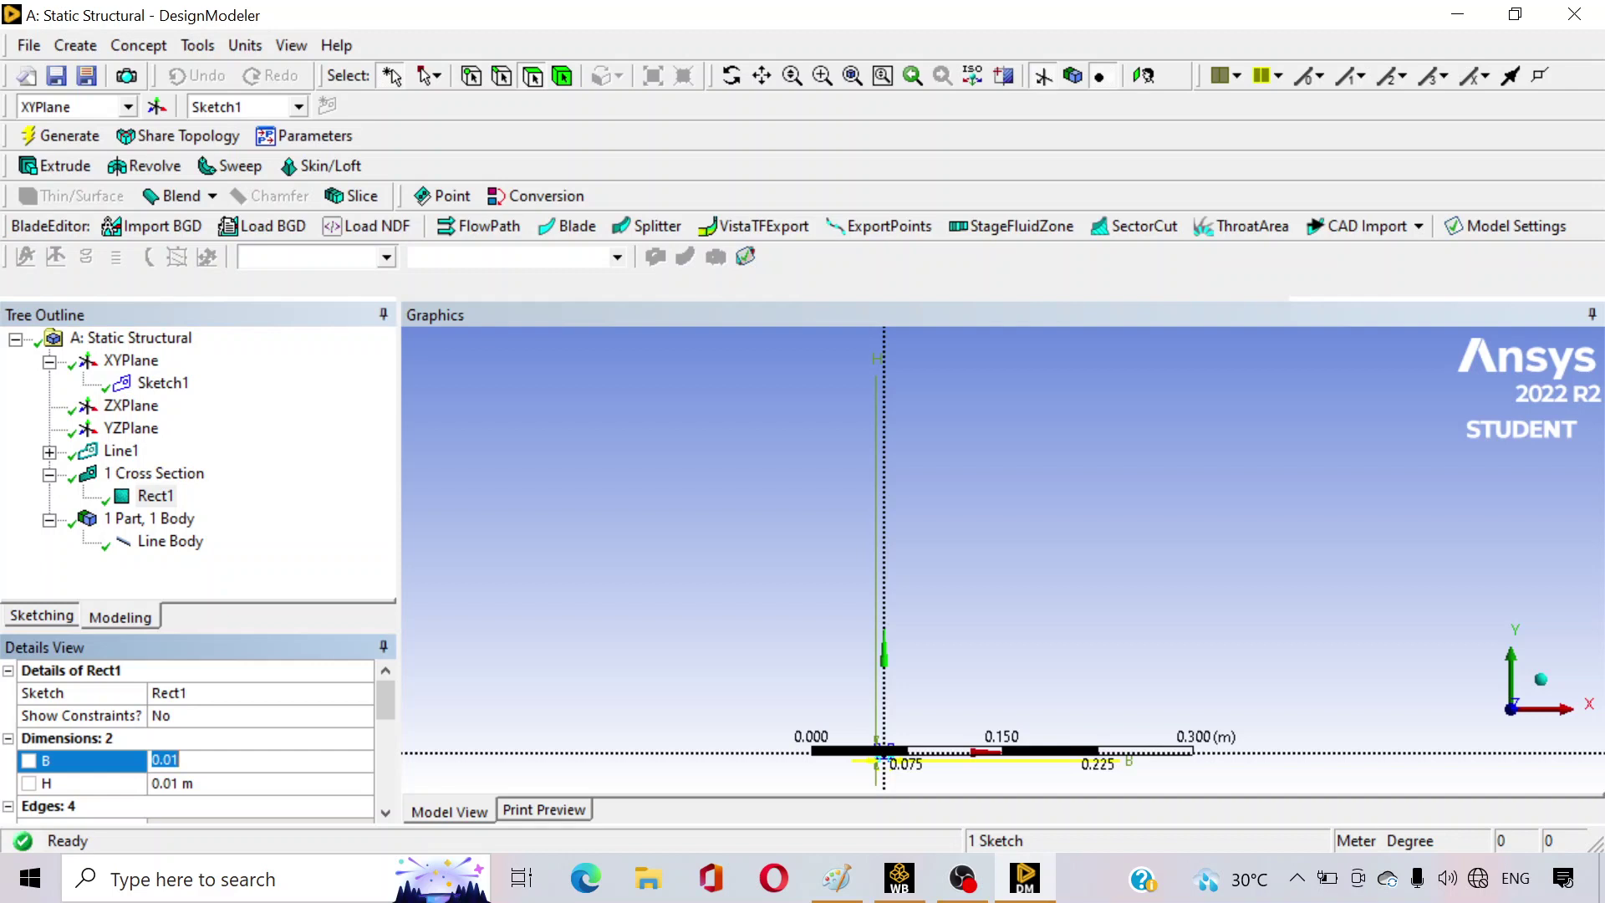
text(0)
click(192, 784)
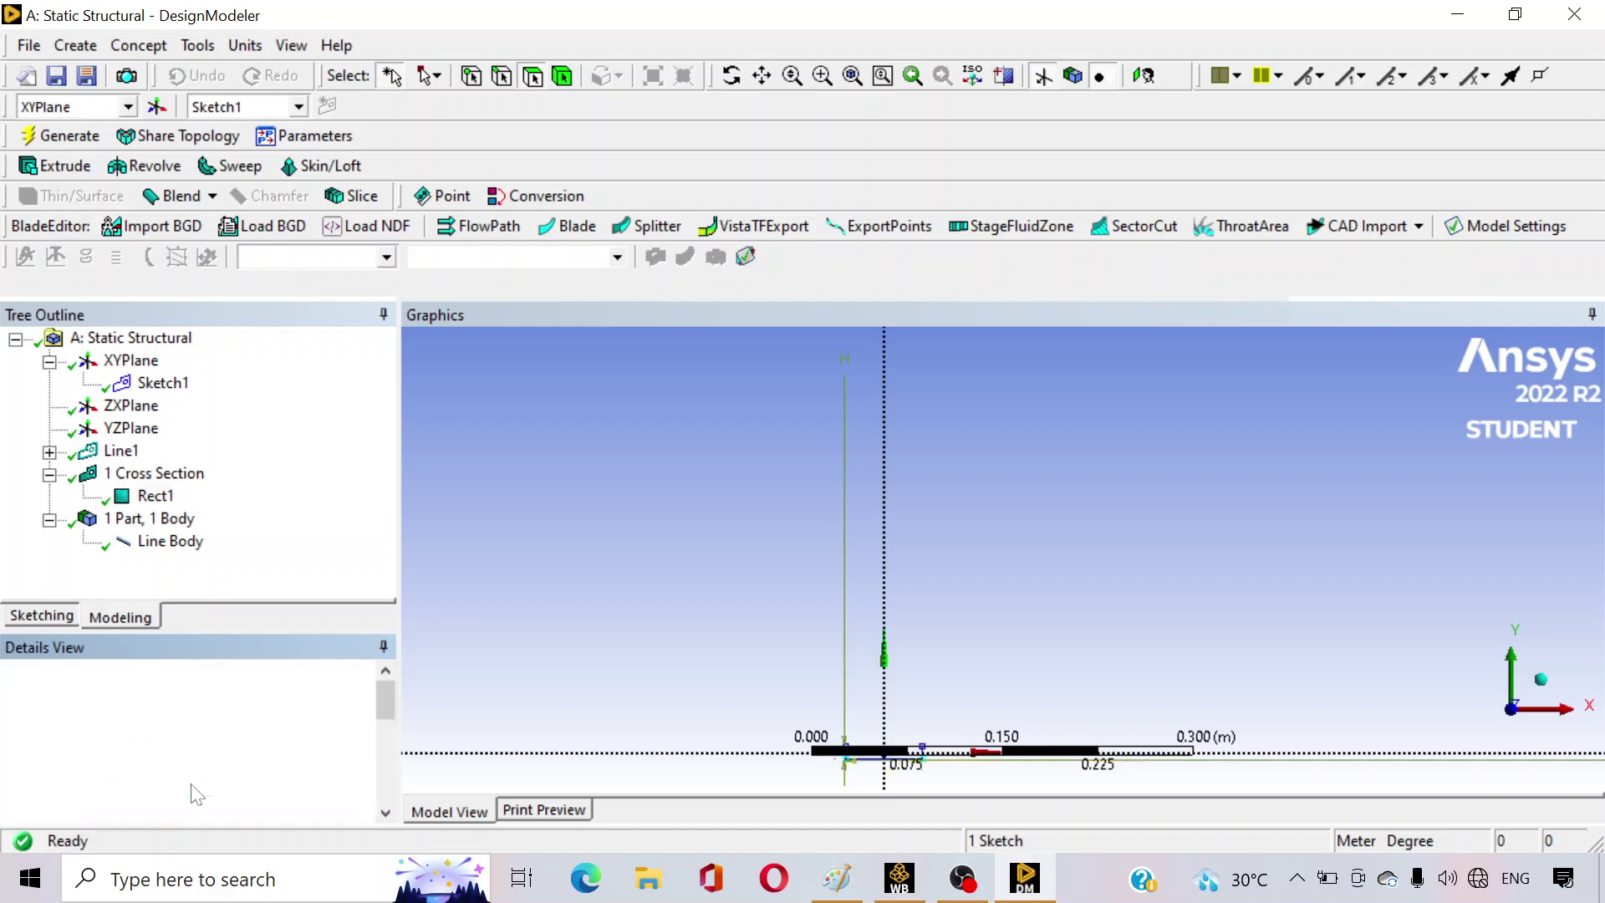
text(0)
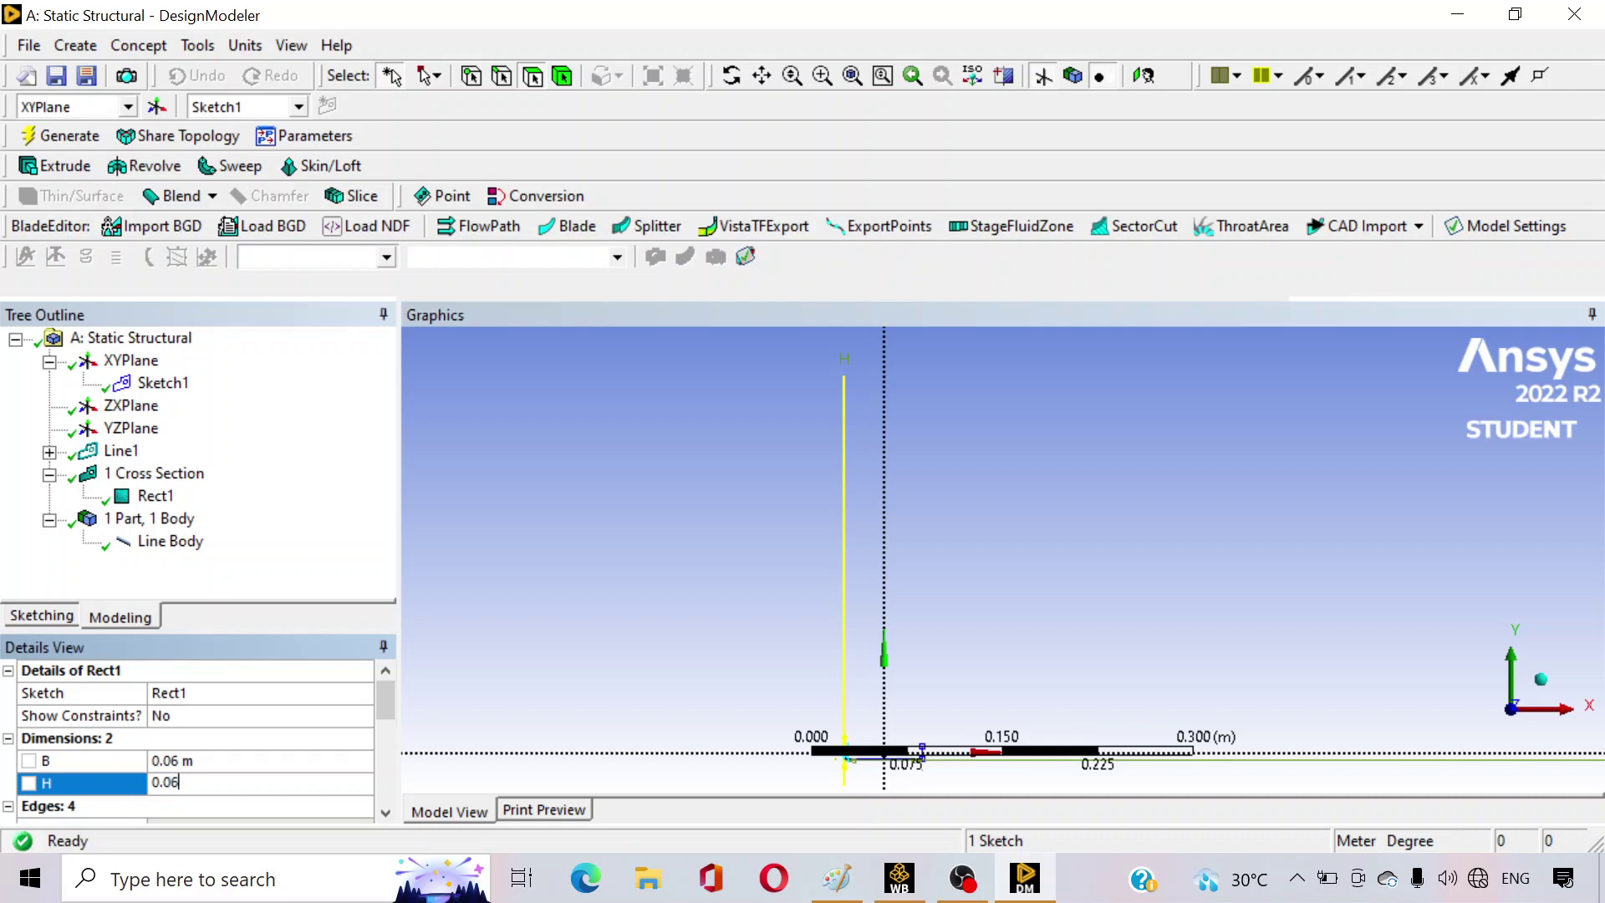
text(.06)
key(Return)
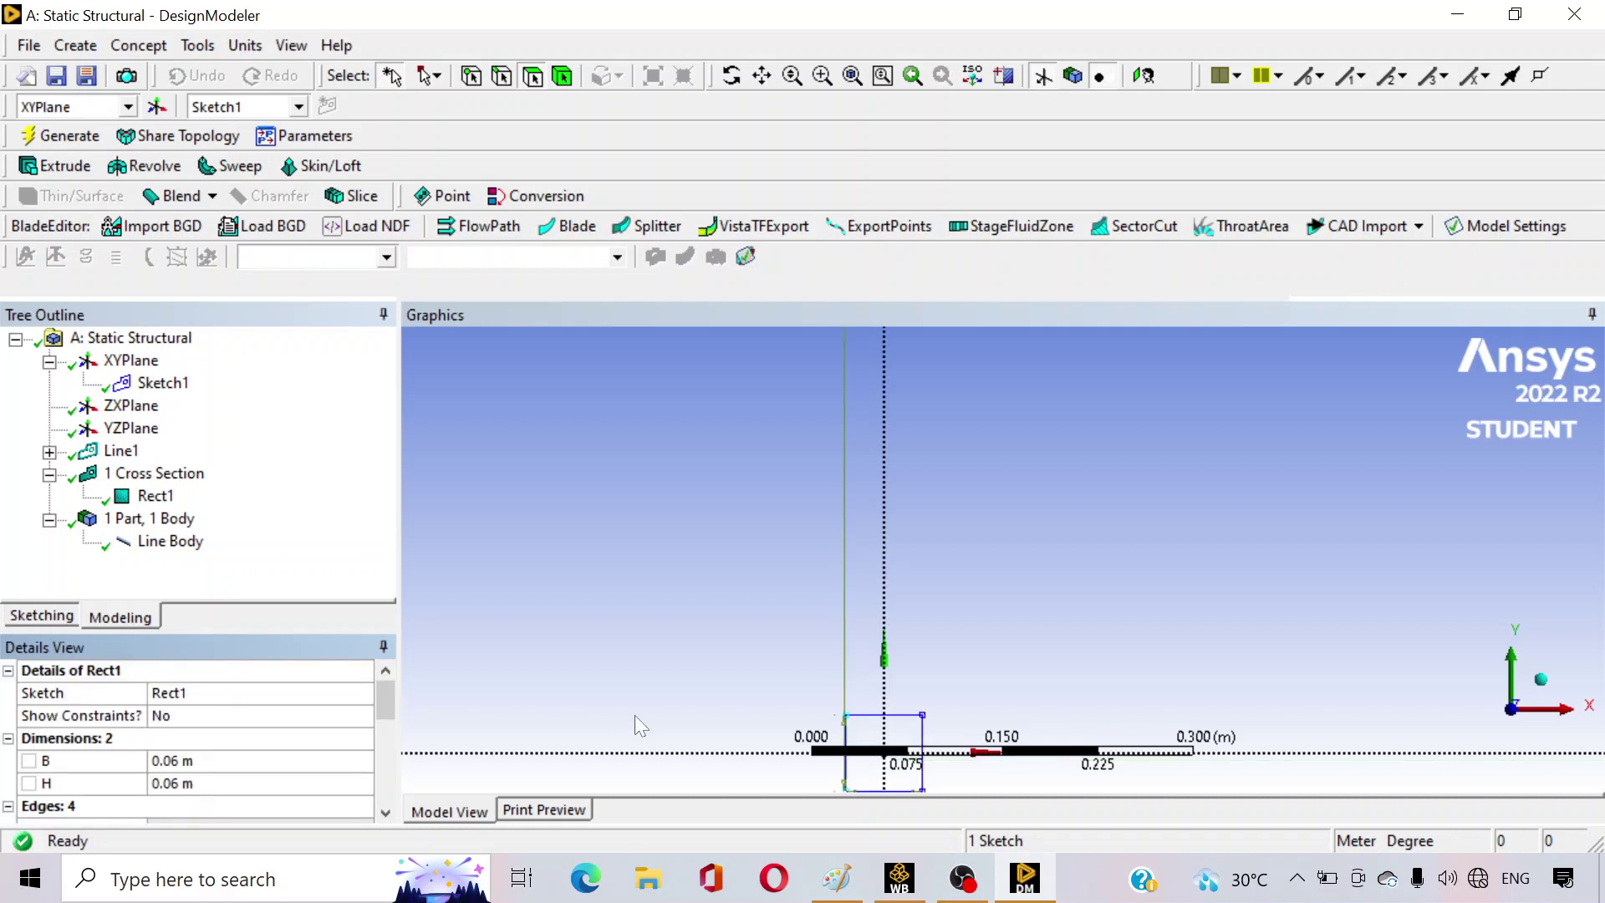
- Generate Rect1, assign it as the Line Body's cross section, and regenerate
click(62, 136)
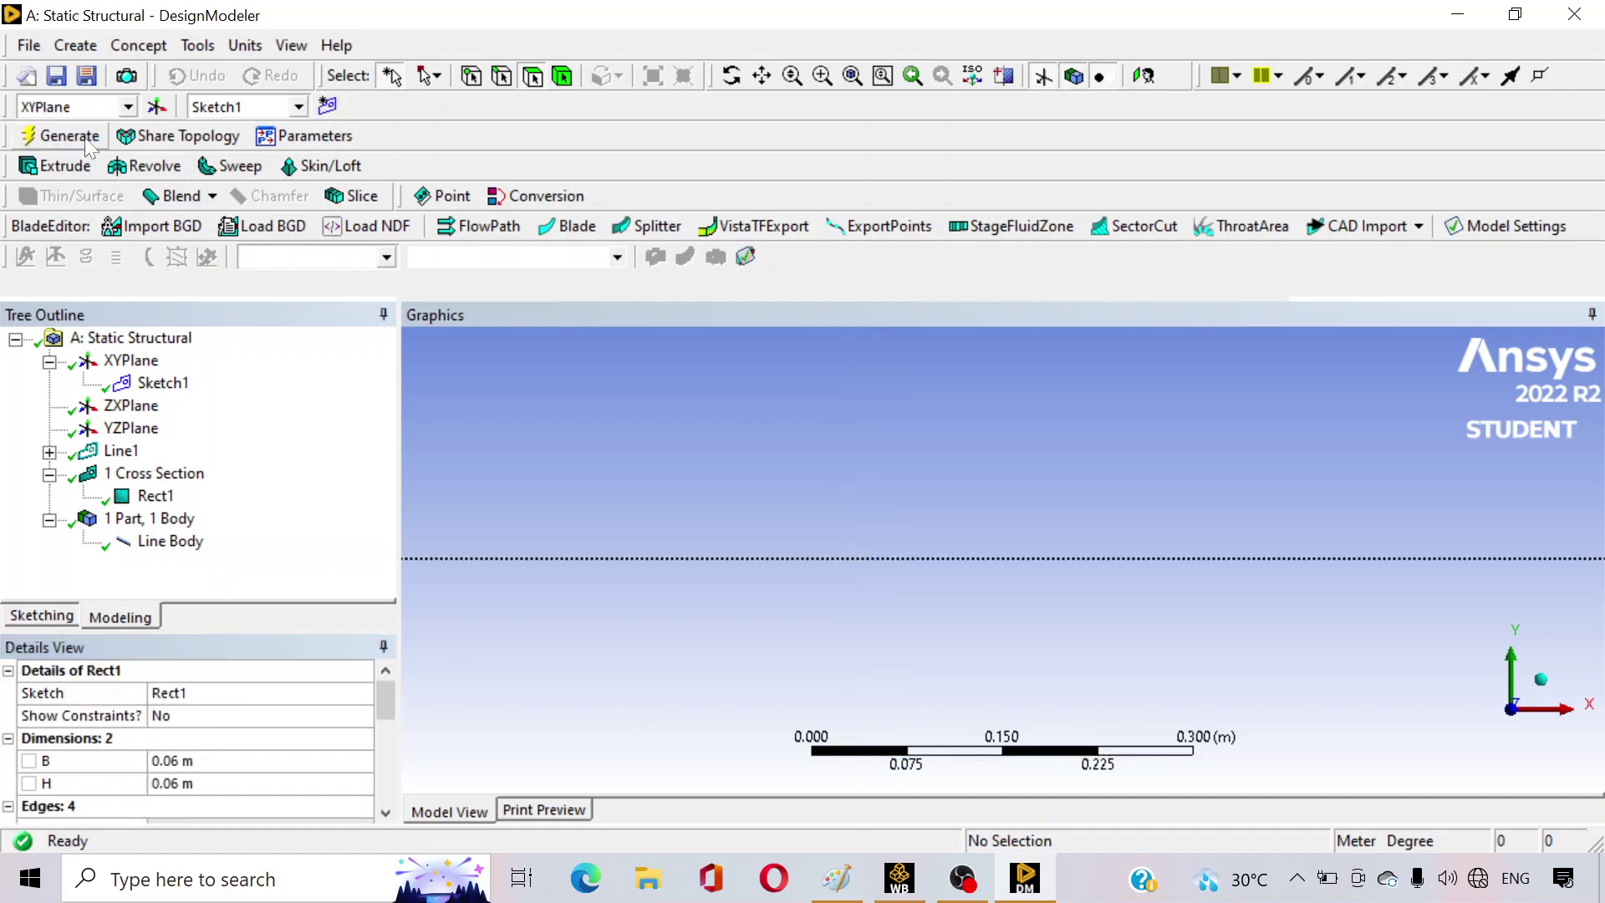
scroll(729, 584, down, 10)
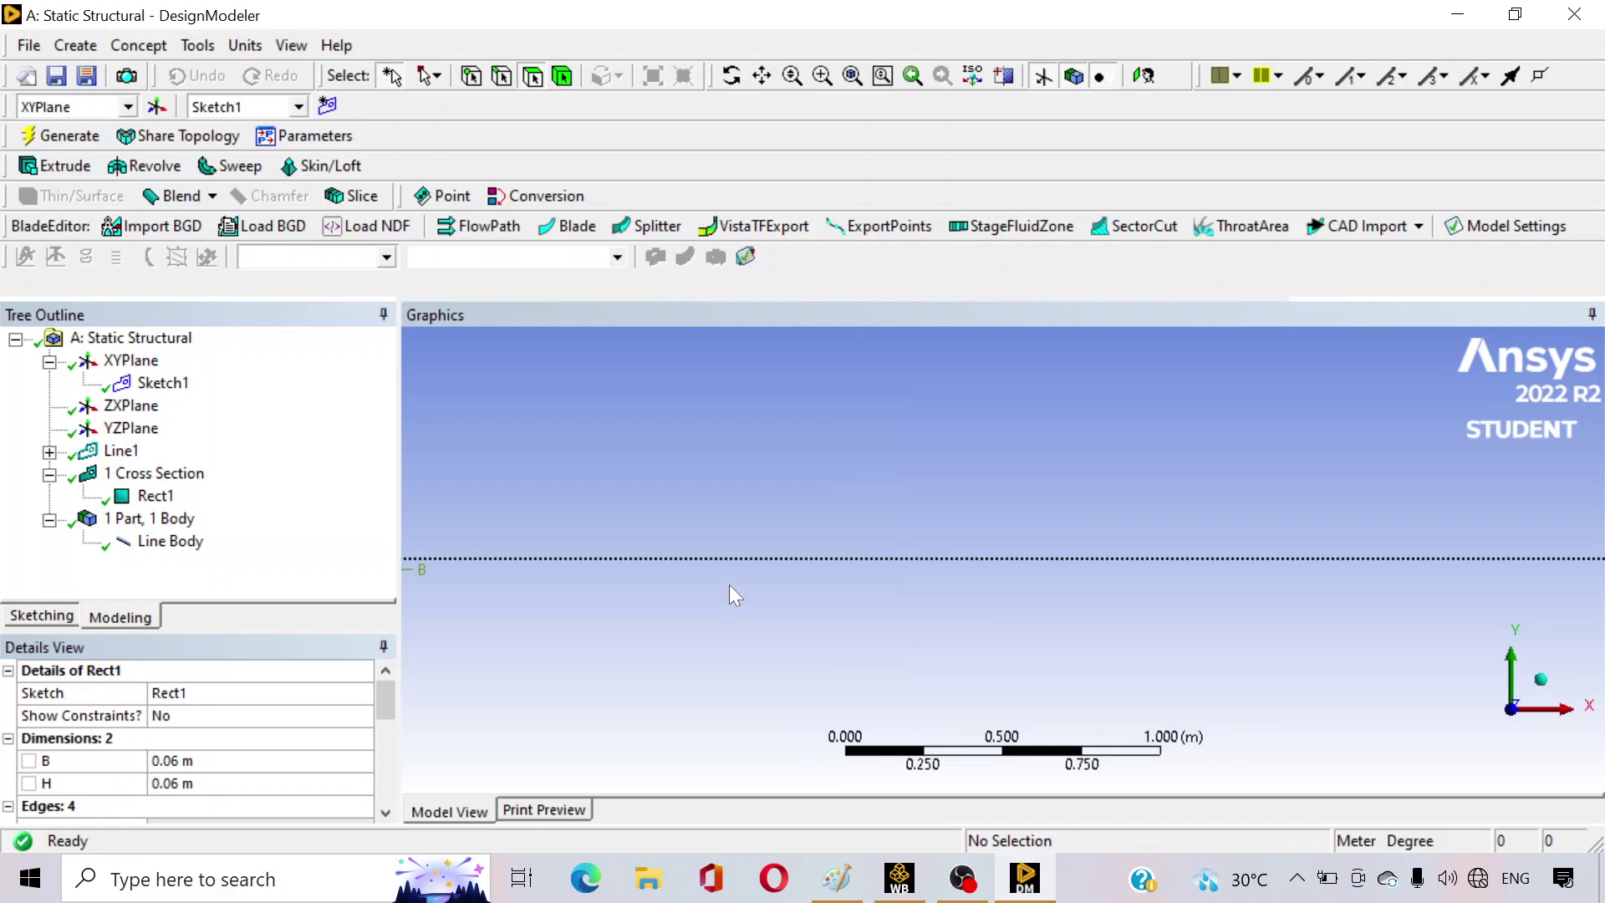
middle_drag(724, 599, 845, 609)
click(199, 547)
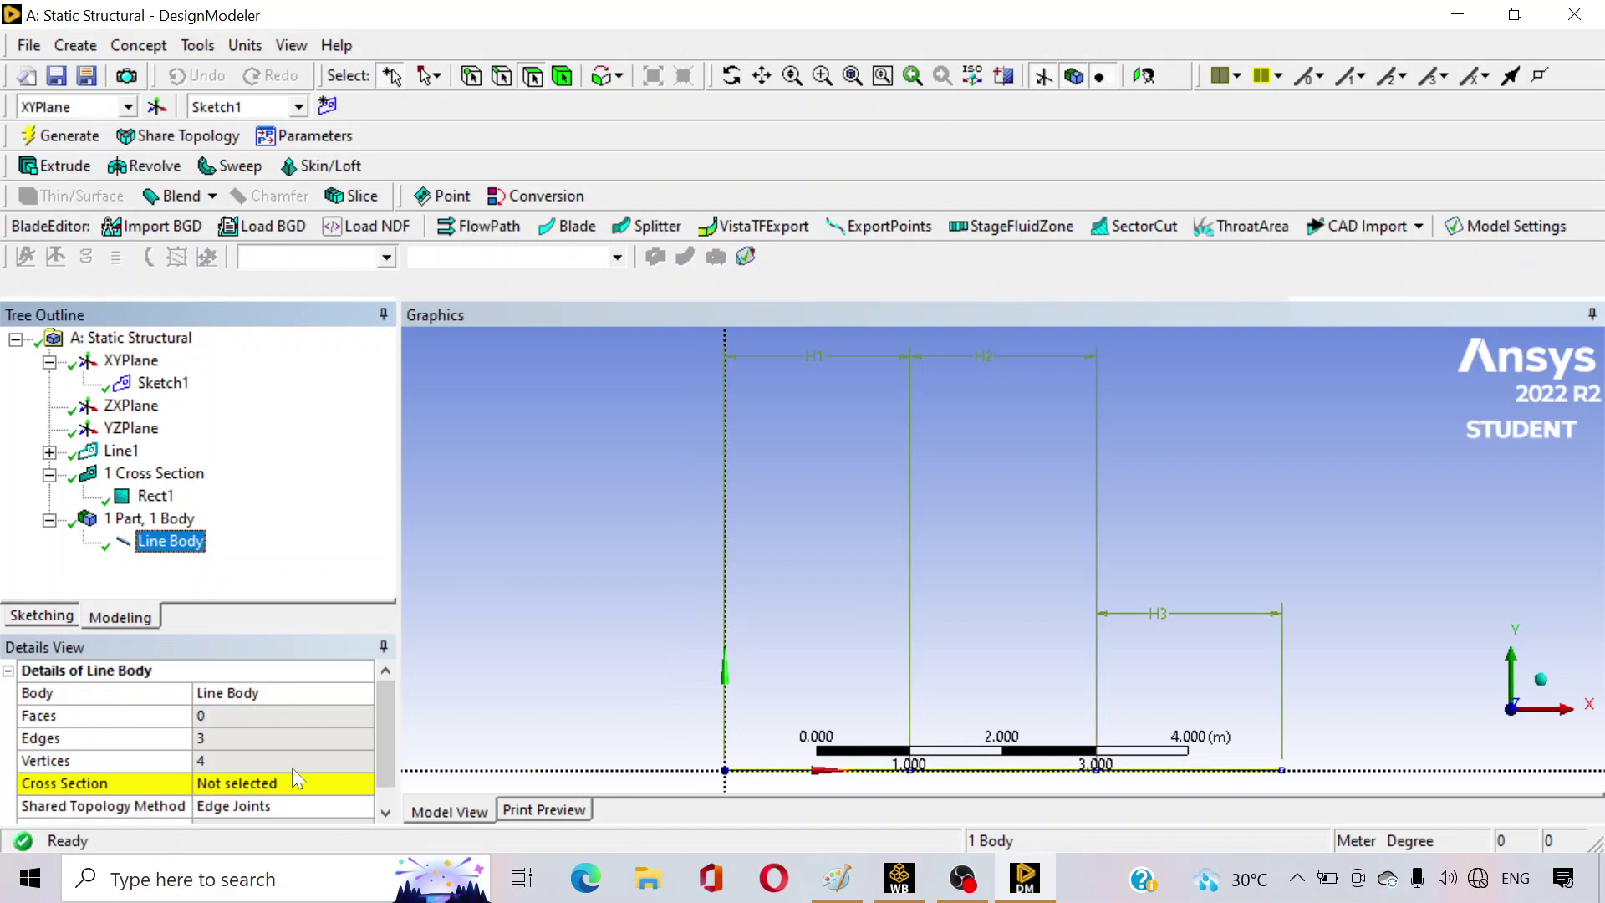
click(276, 785)
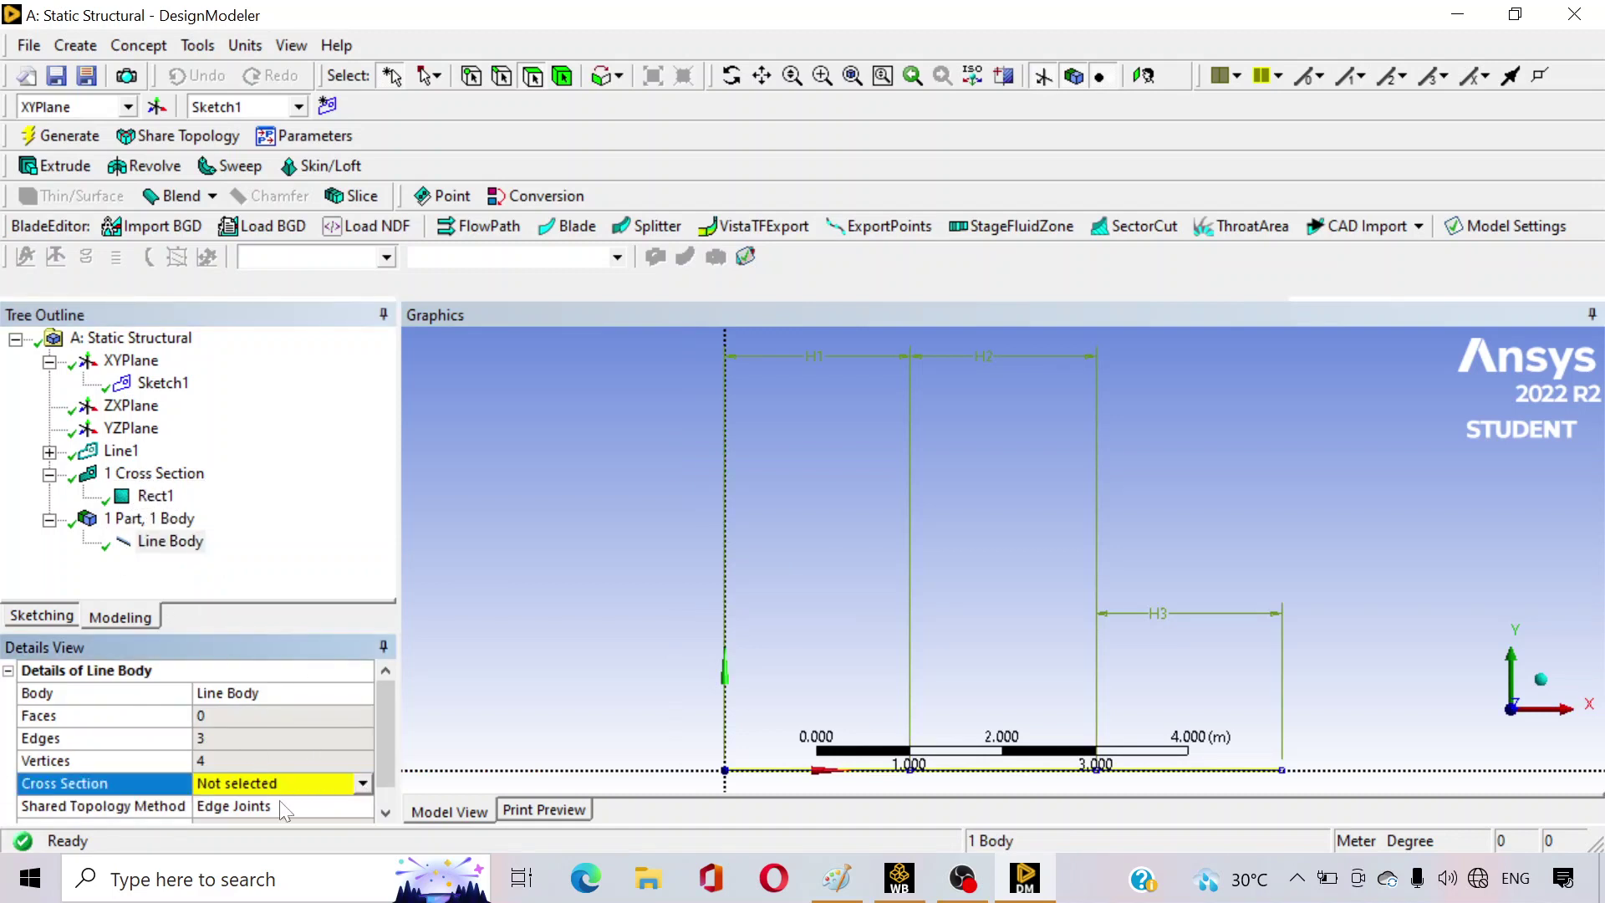
click(363, 785)
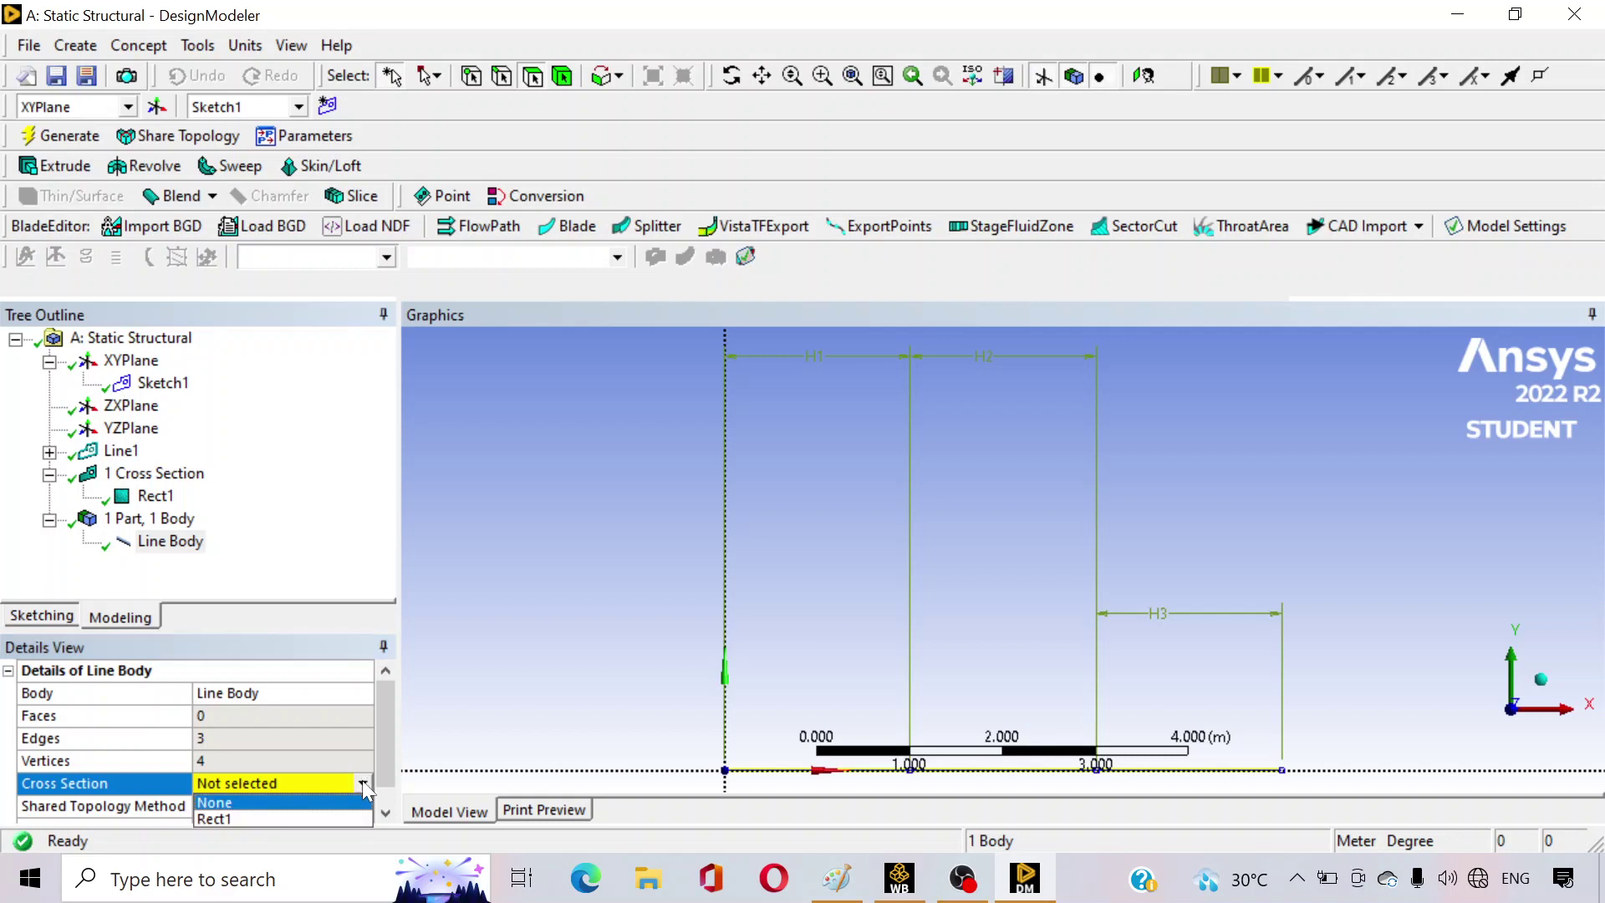
click(295, 821)
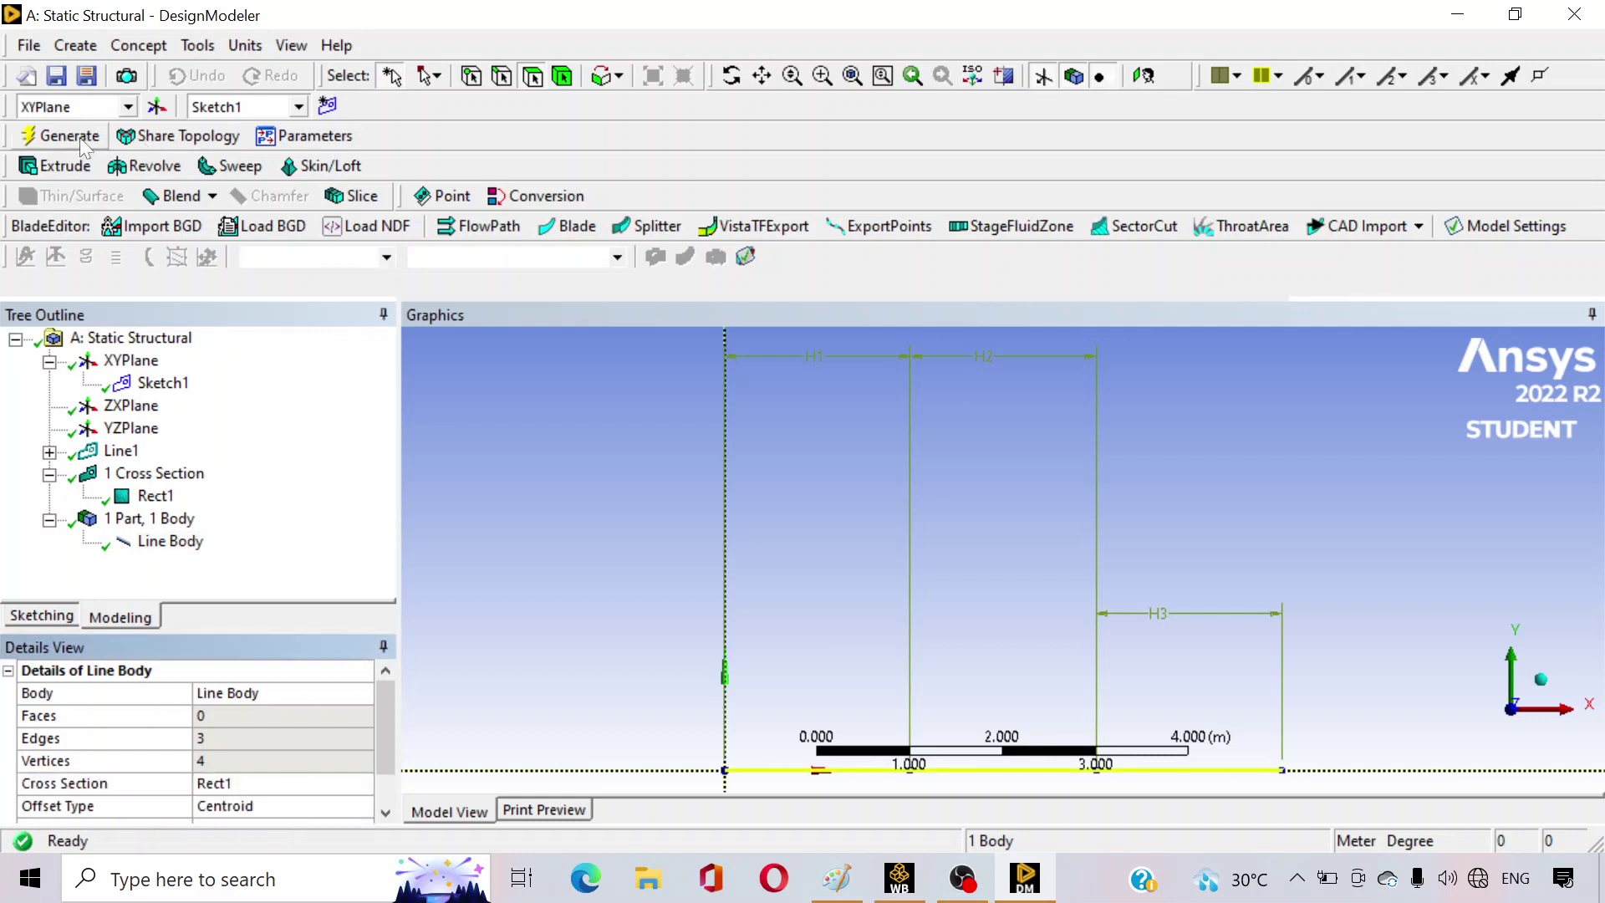
click(1078, 706)
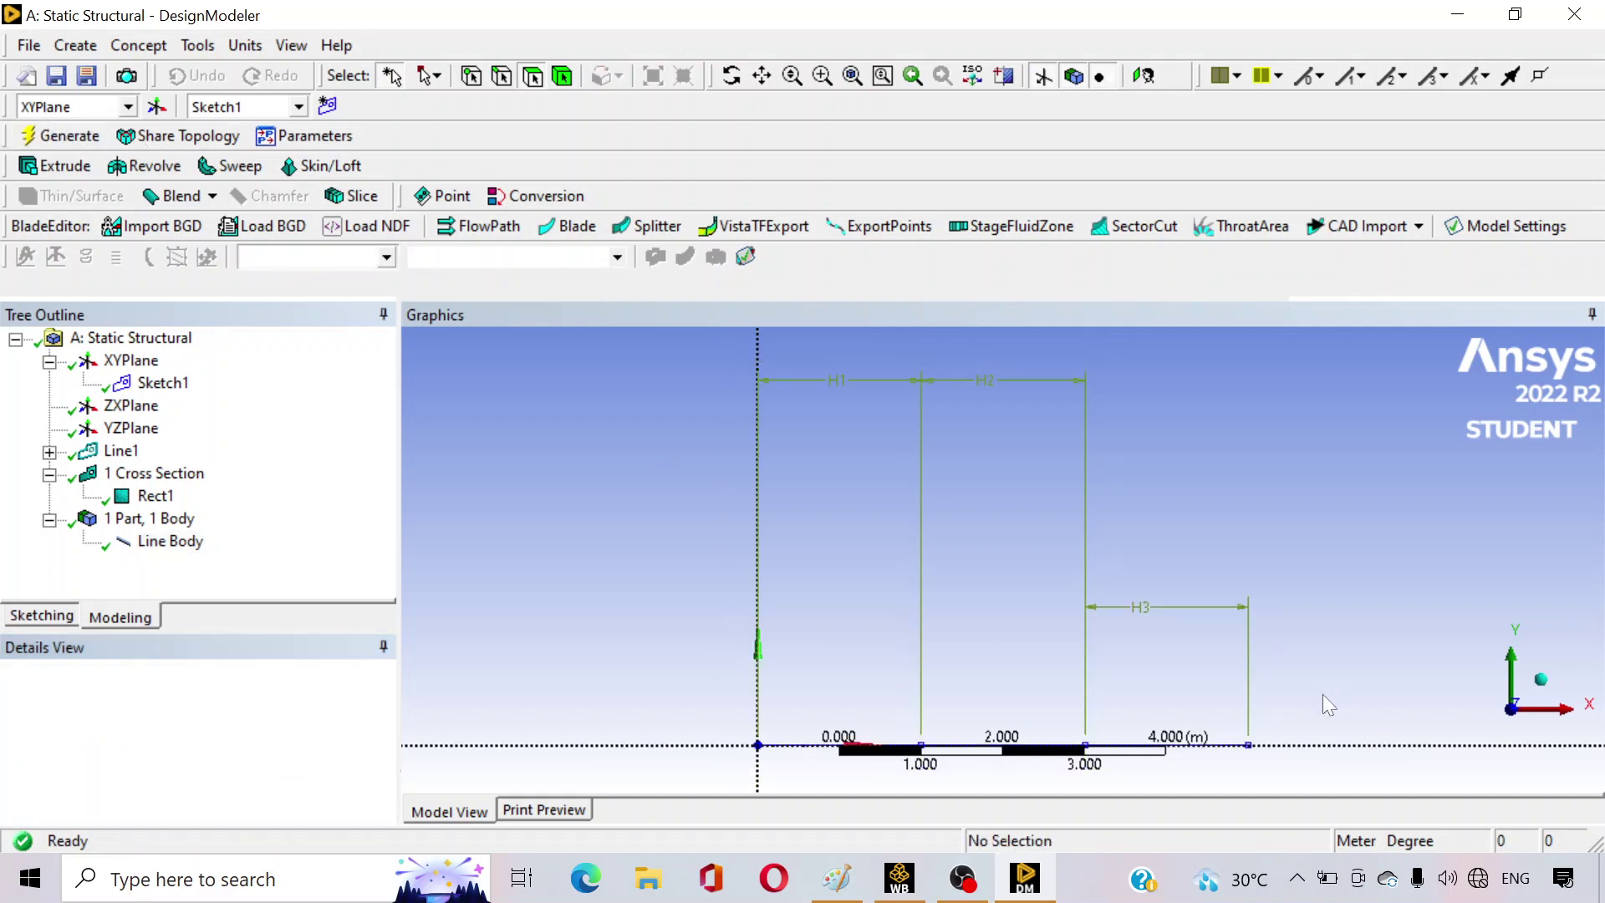
- Display the beam with its solid square cross section and orbit to inspect it in 3-D
middle_drag(1301, 599, 1093, 427)
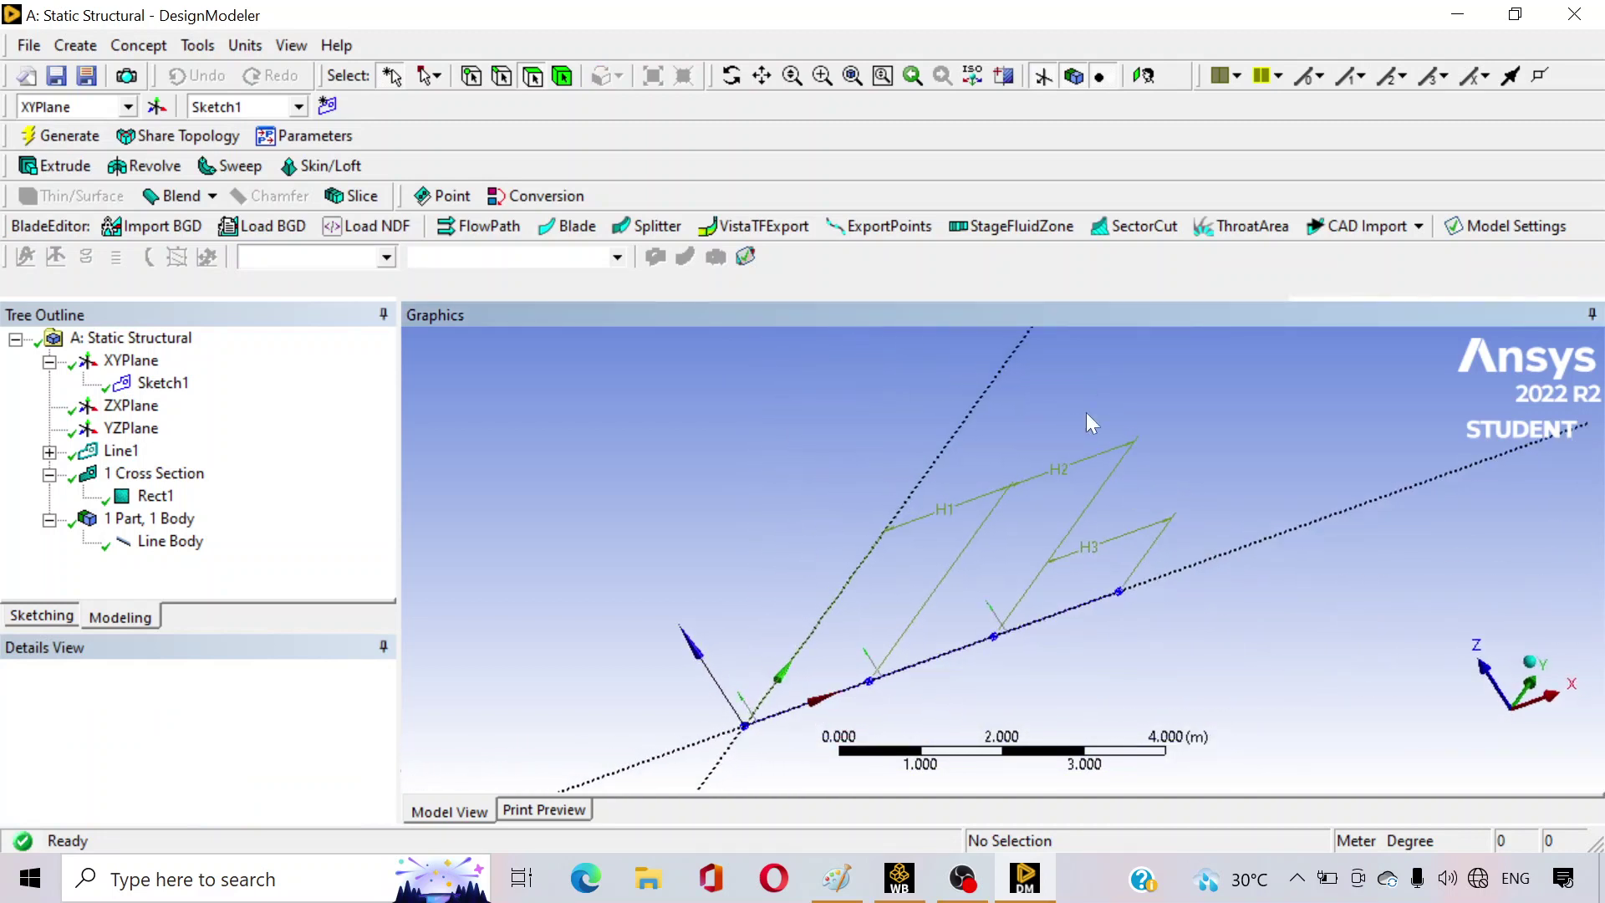
click(291, 45)
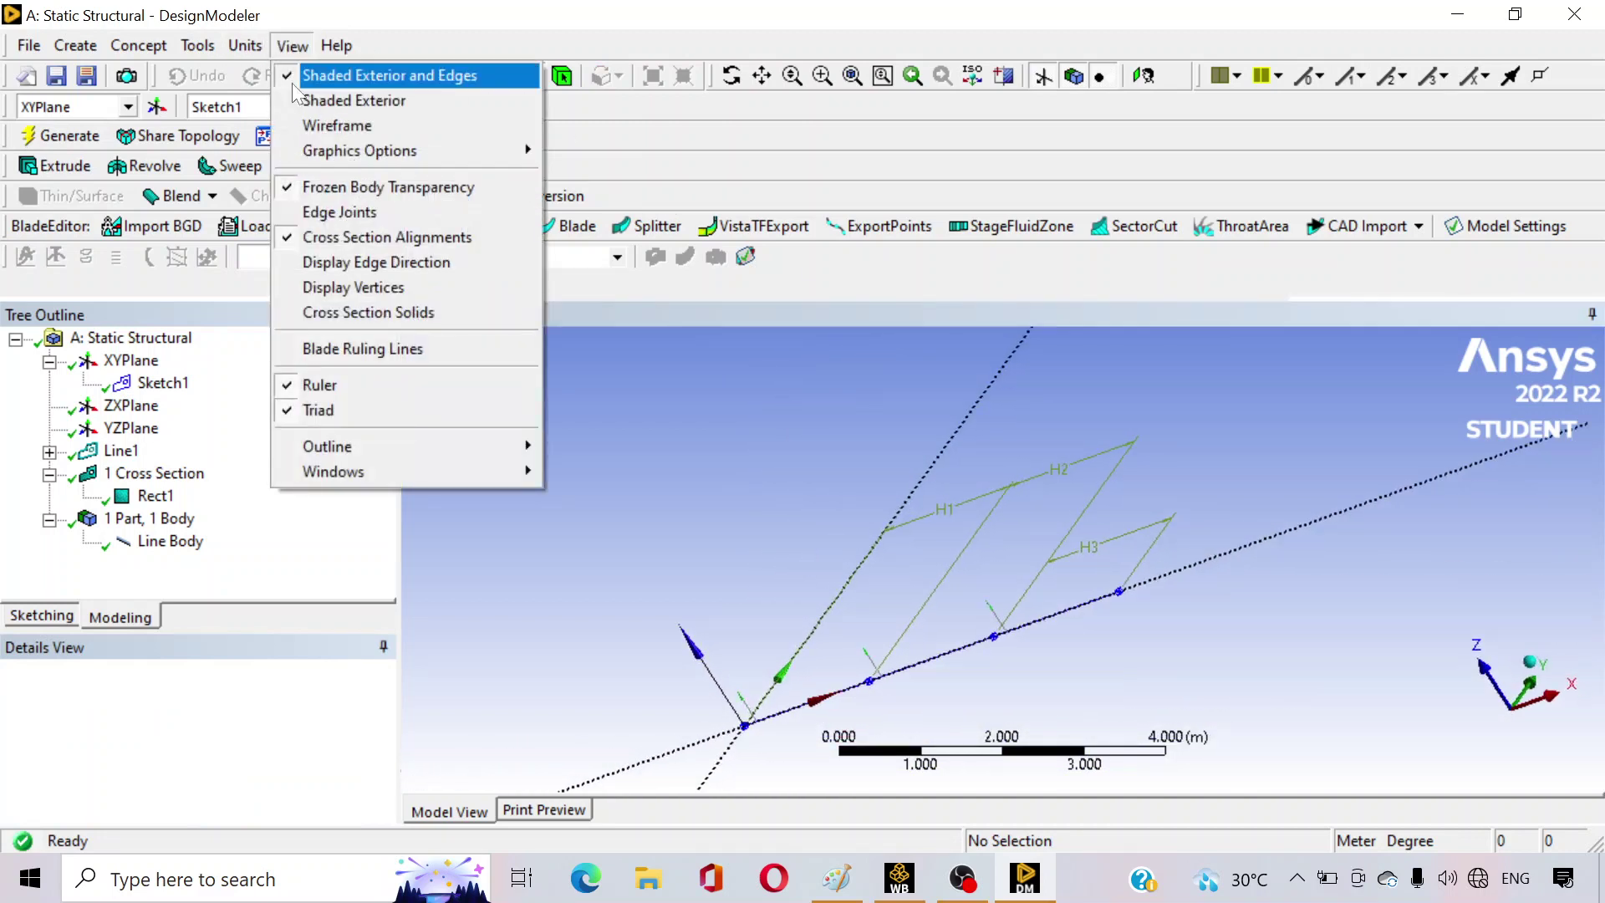
click(319, 312)
scroll(1083, 644, up, 5)
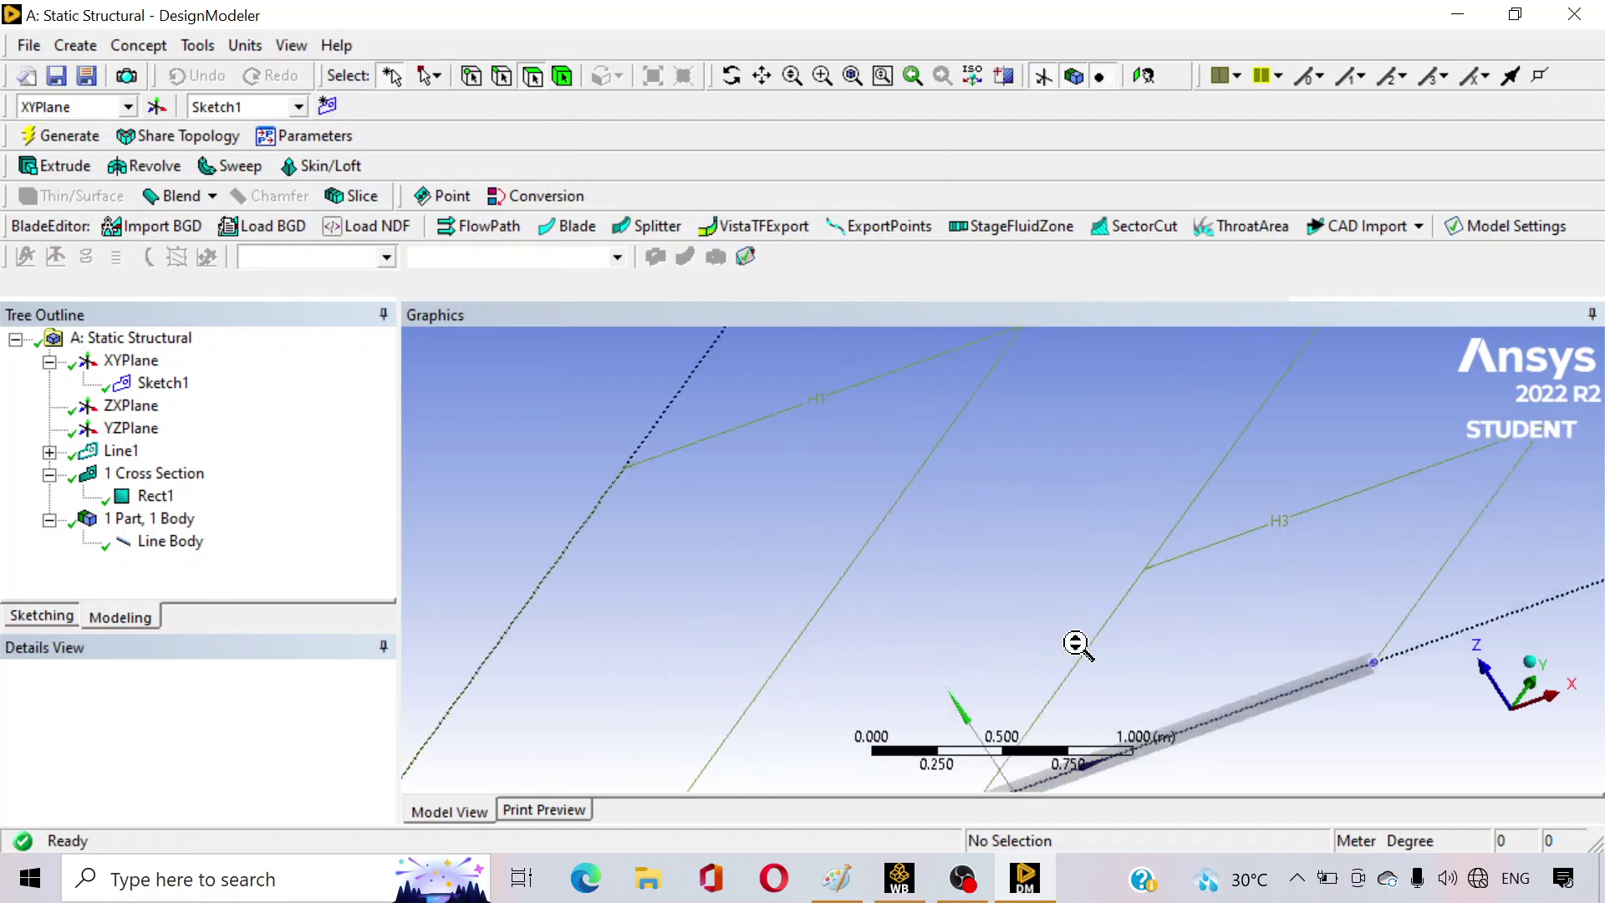
middle_drag(1312, 692, 1204, 609)
middle_drag(948, 682, 996, 663)
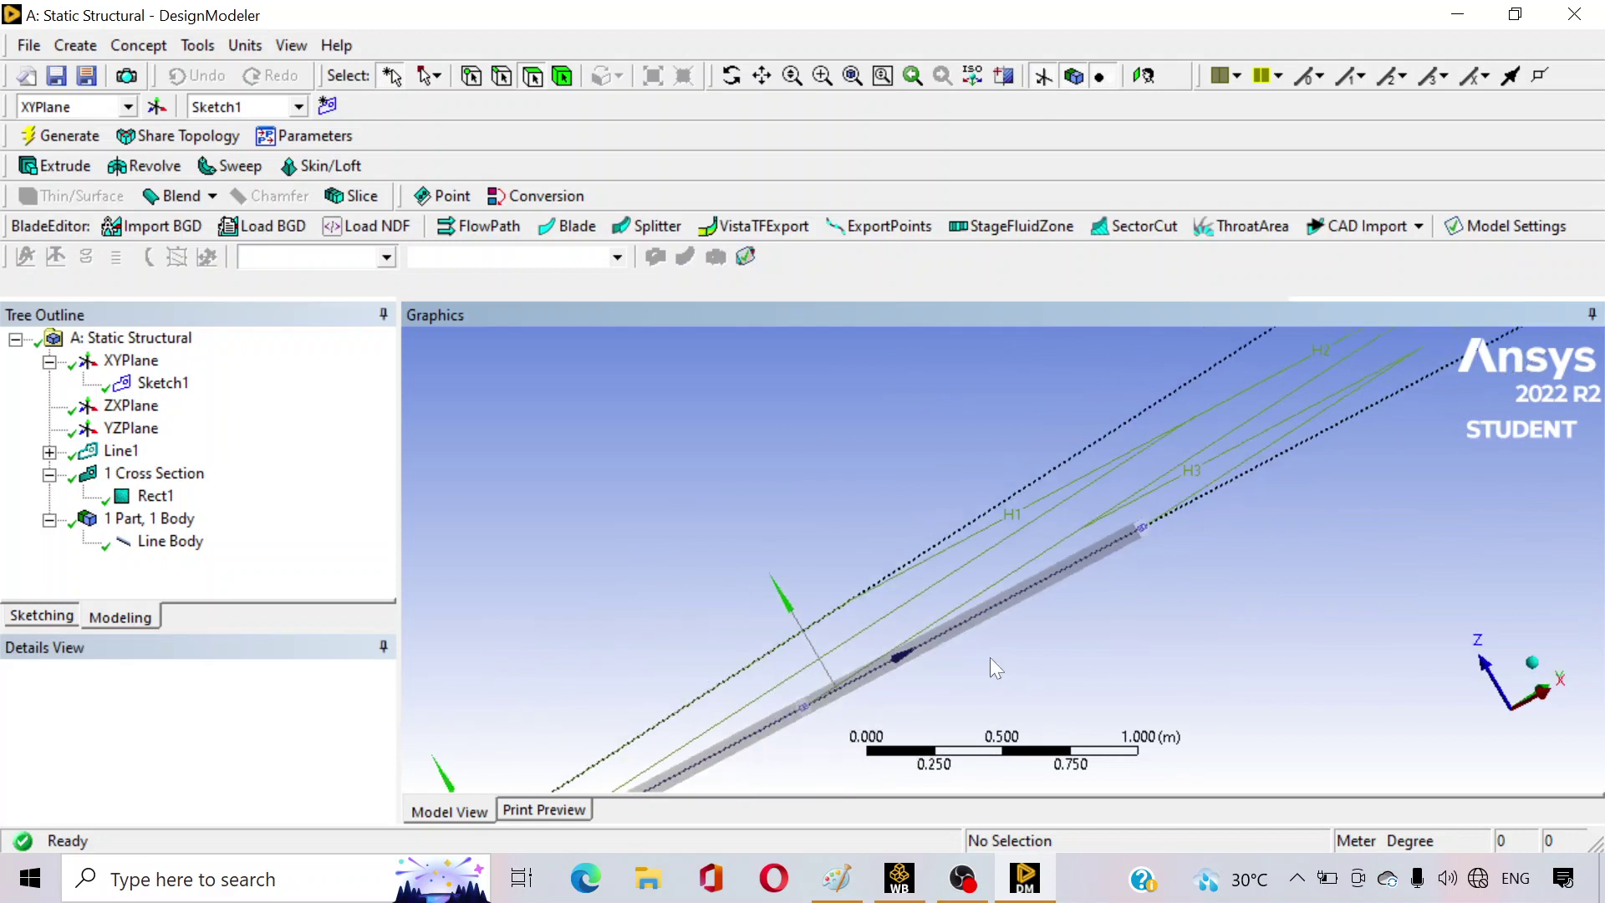
scroll(1032, 645, down, 2)
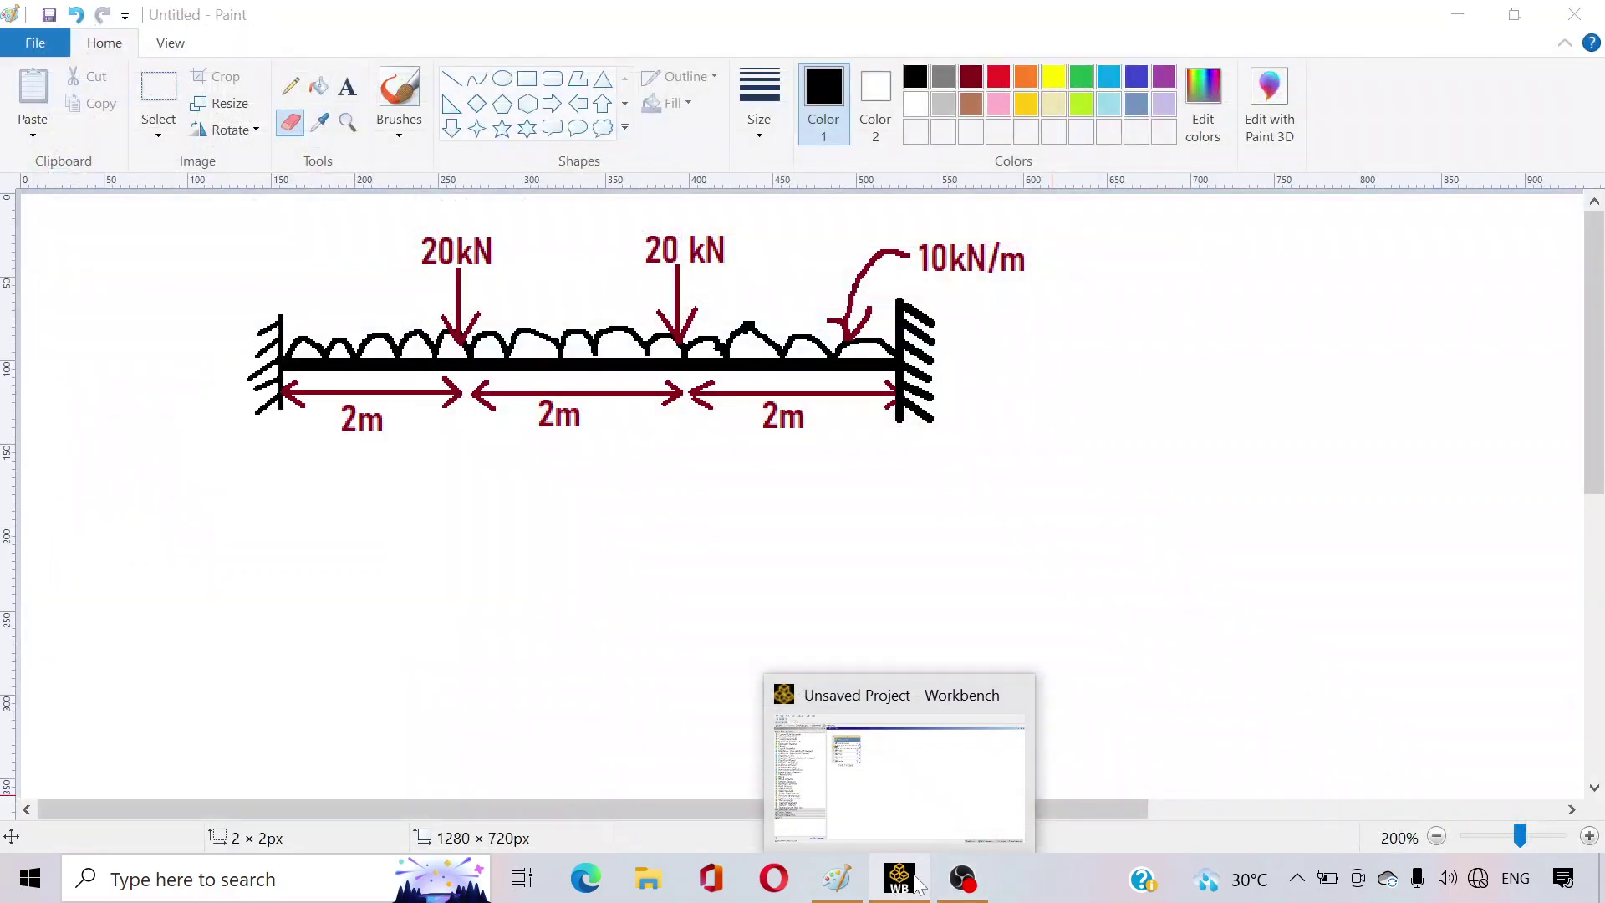
- Launch Mechanical from the Model cell (A4) and check the beam load sketch
click(898, 878)
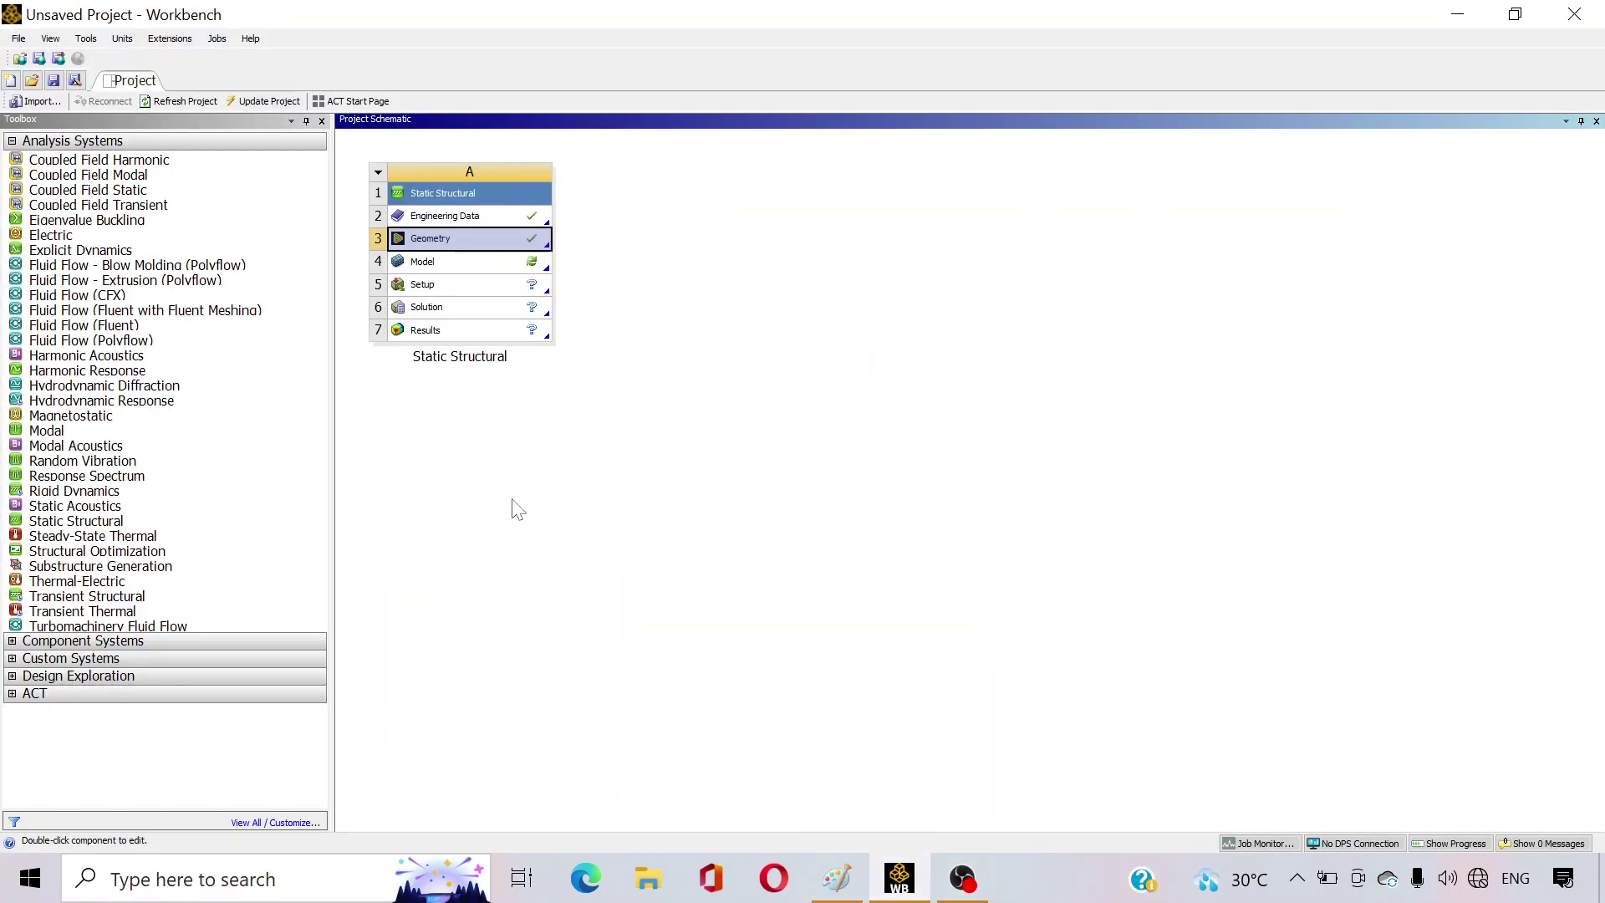
click(444, 264)
double_click(444, 264)
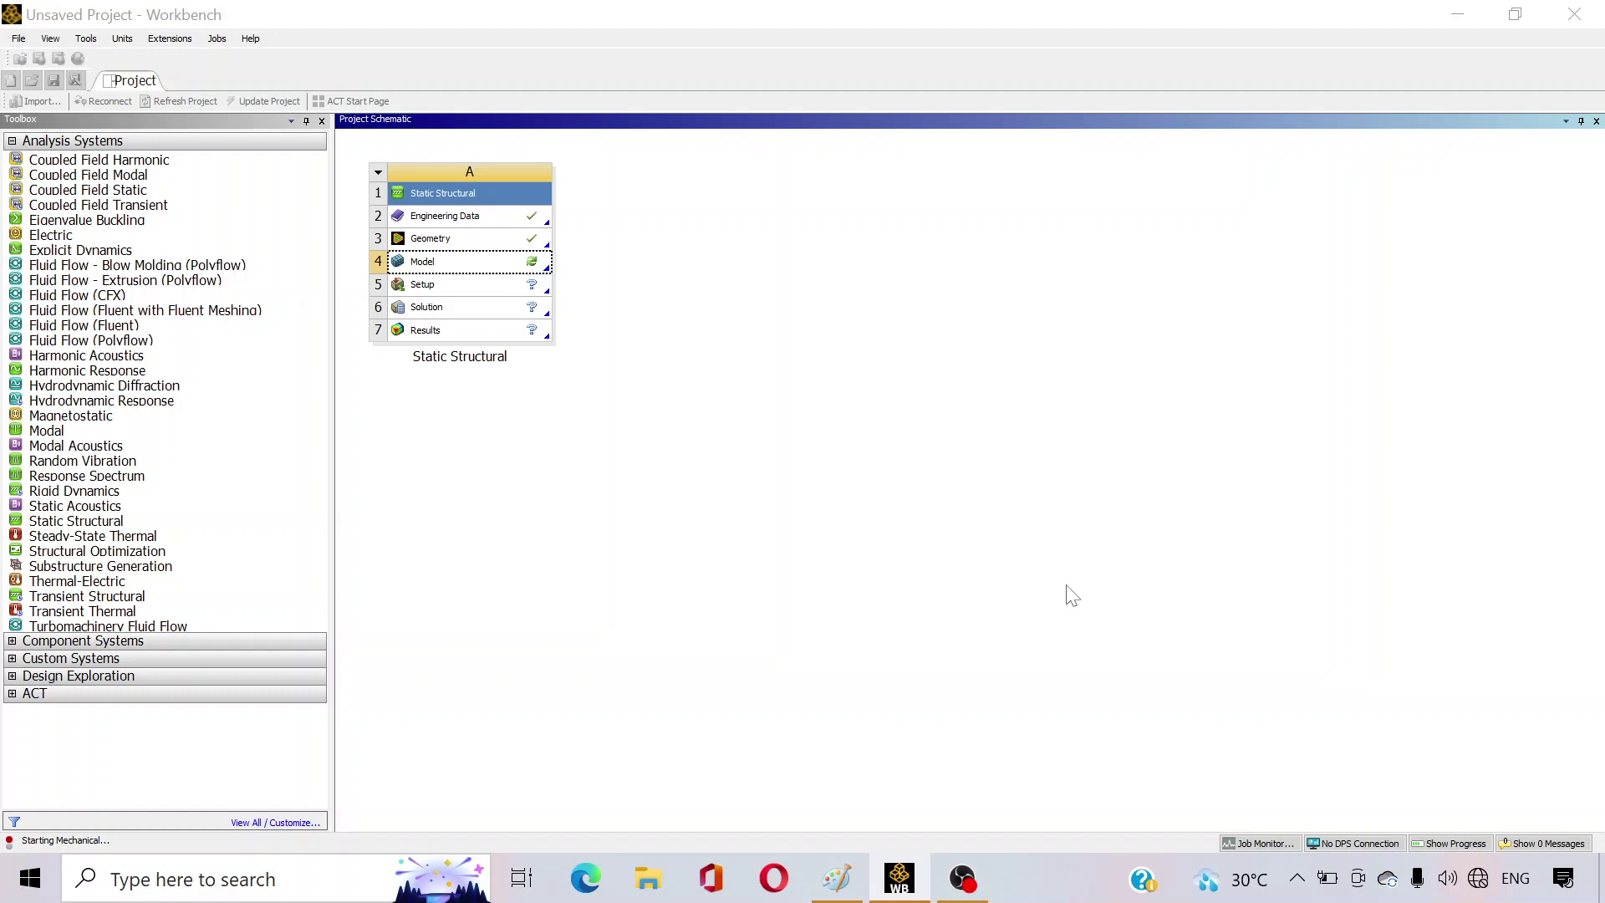
click(861, 870)
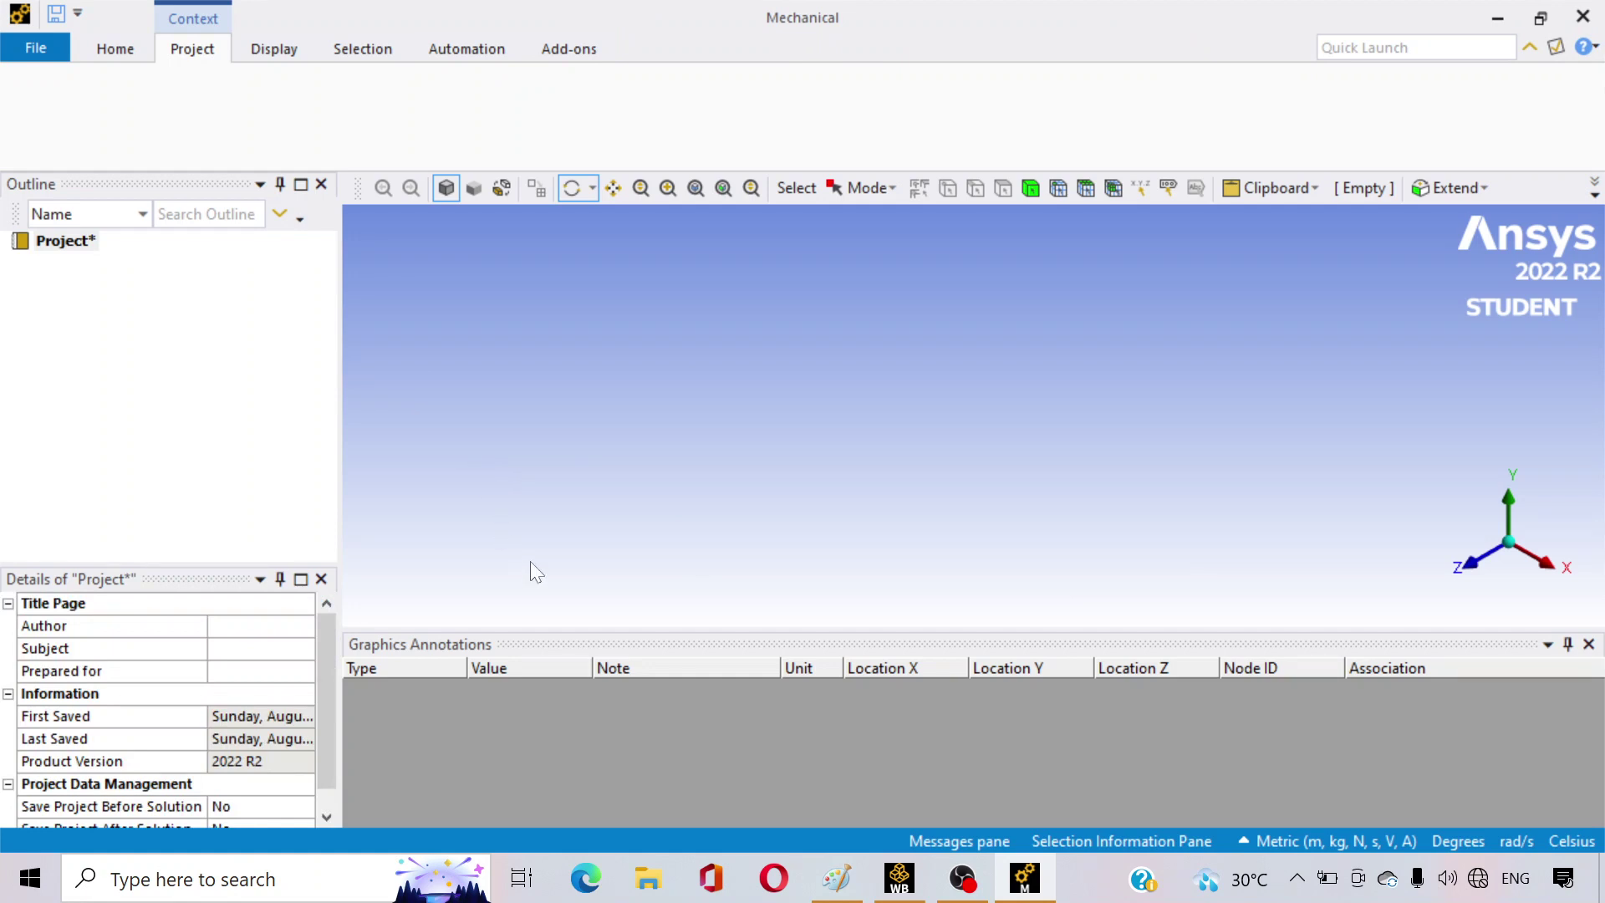
- Check the beam load sketch in Paint, then return to the loaded beam model in Mechanical
click(840, 879)
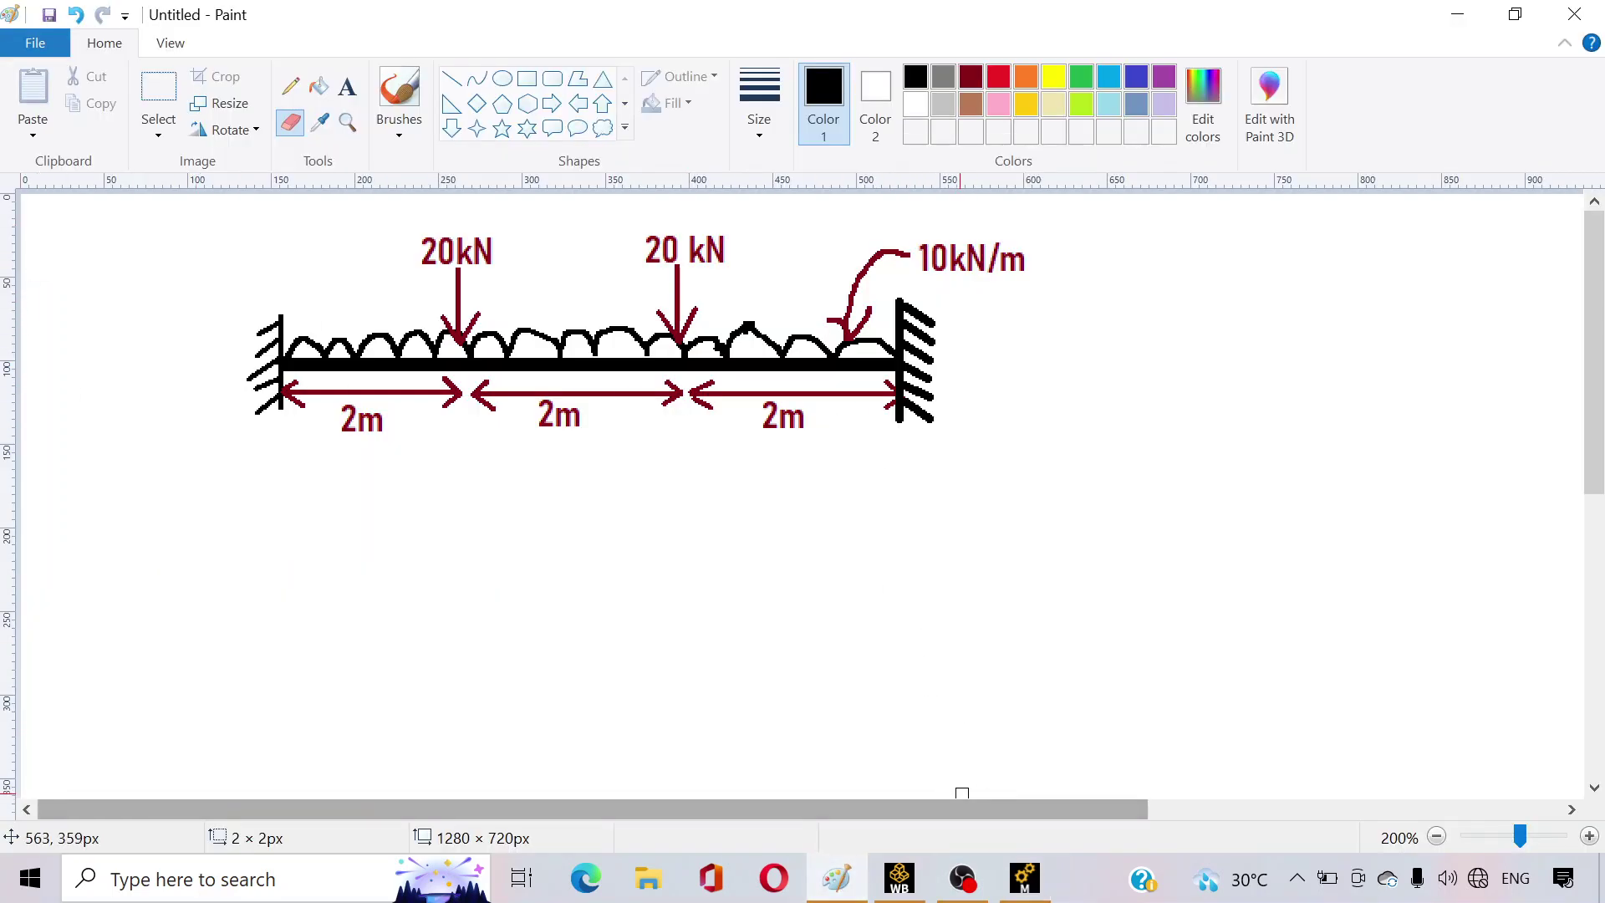
click(1025, 888)
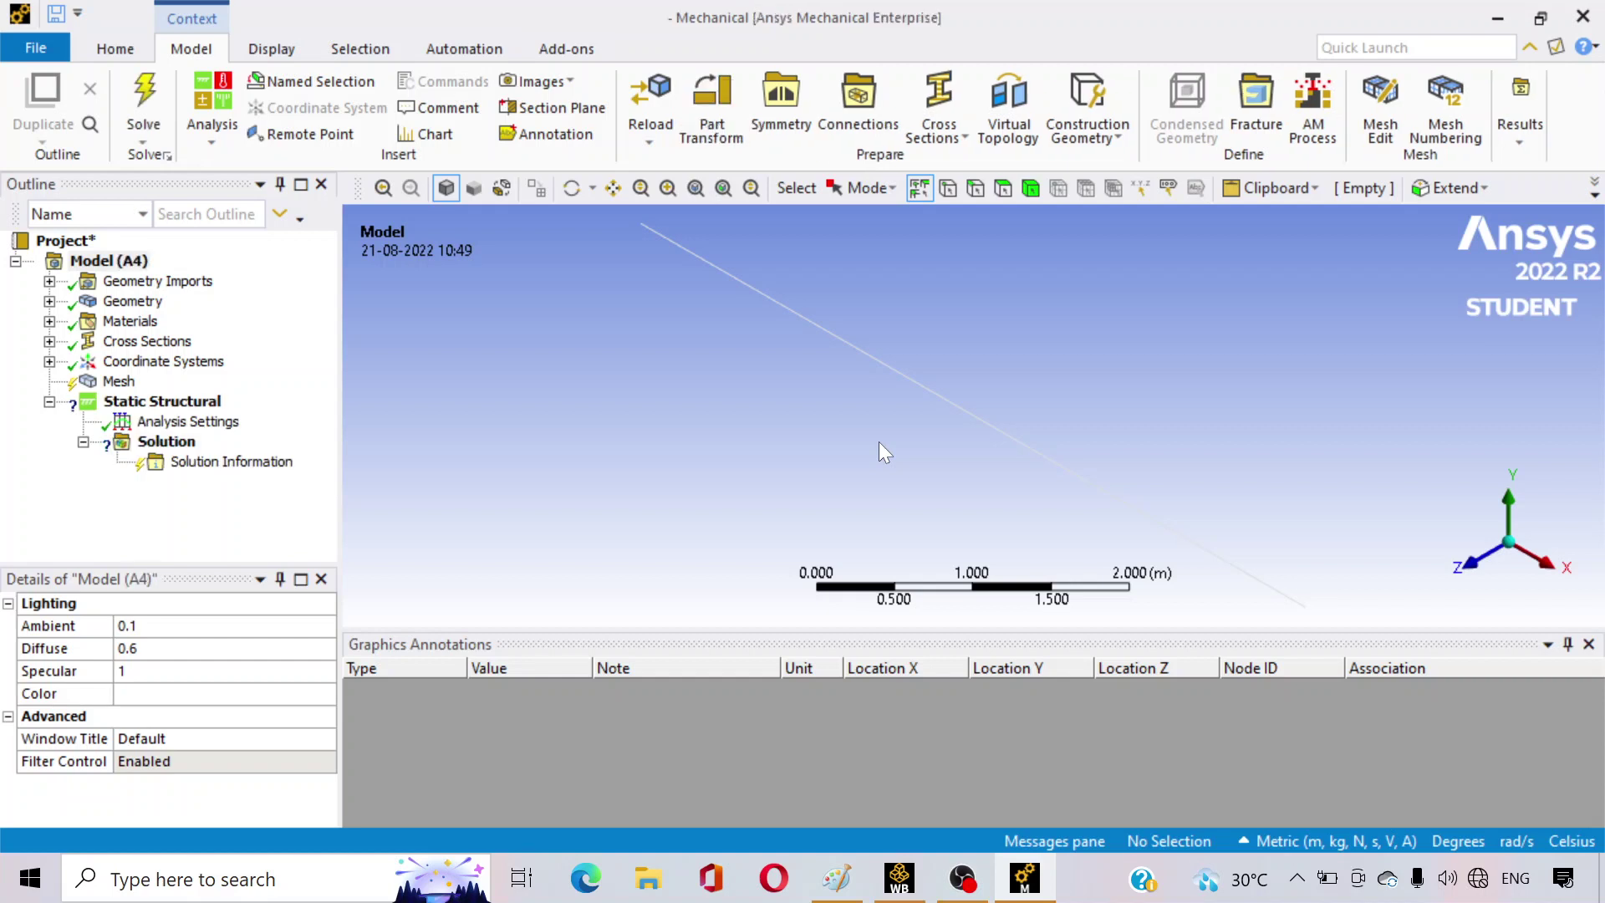
scroll(879, 442, down, 3)
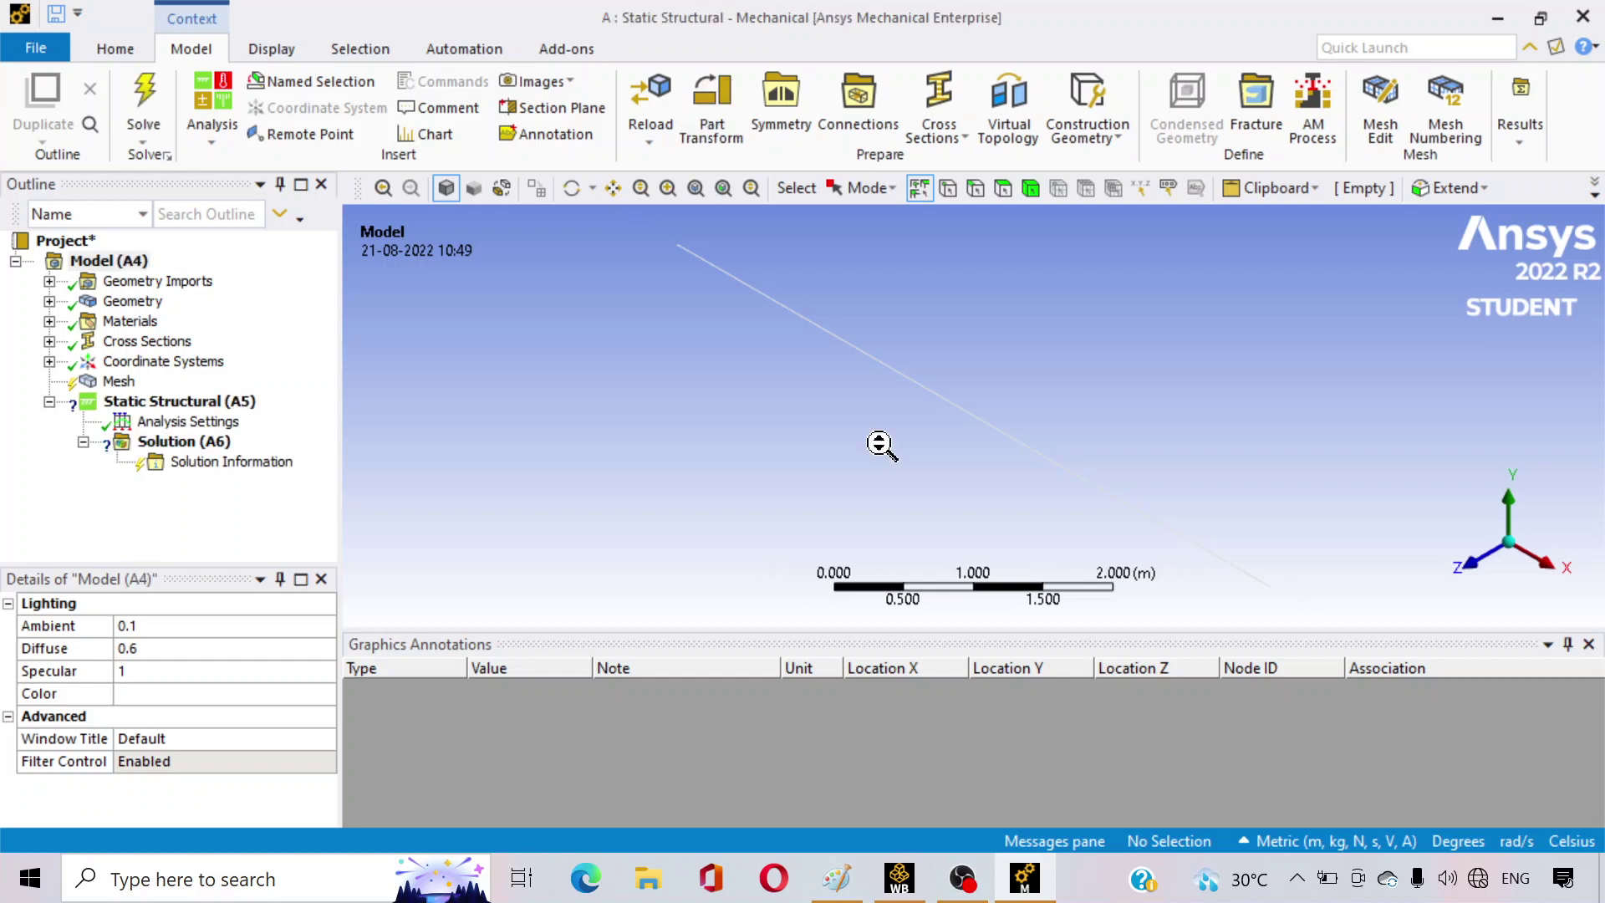
scroll(880, 443, up, 1)
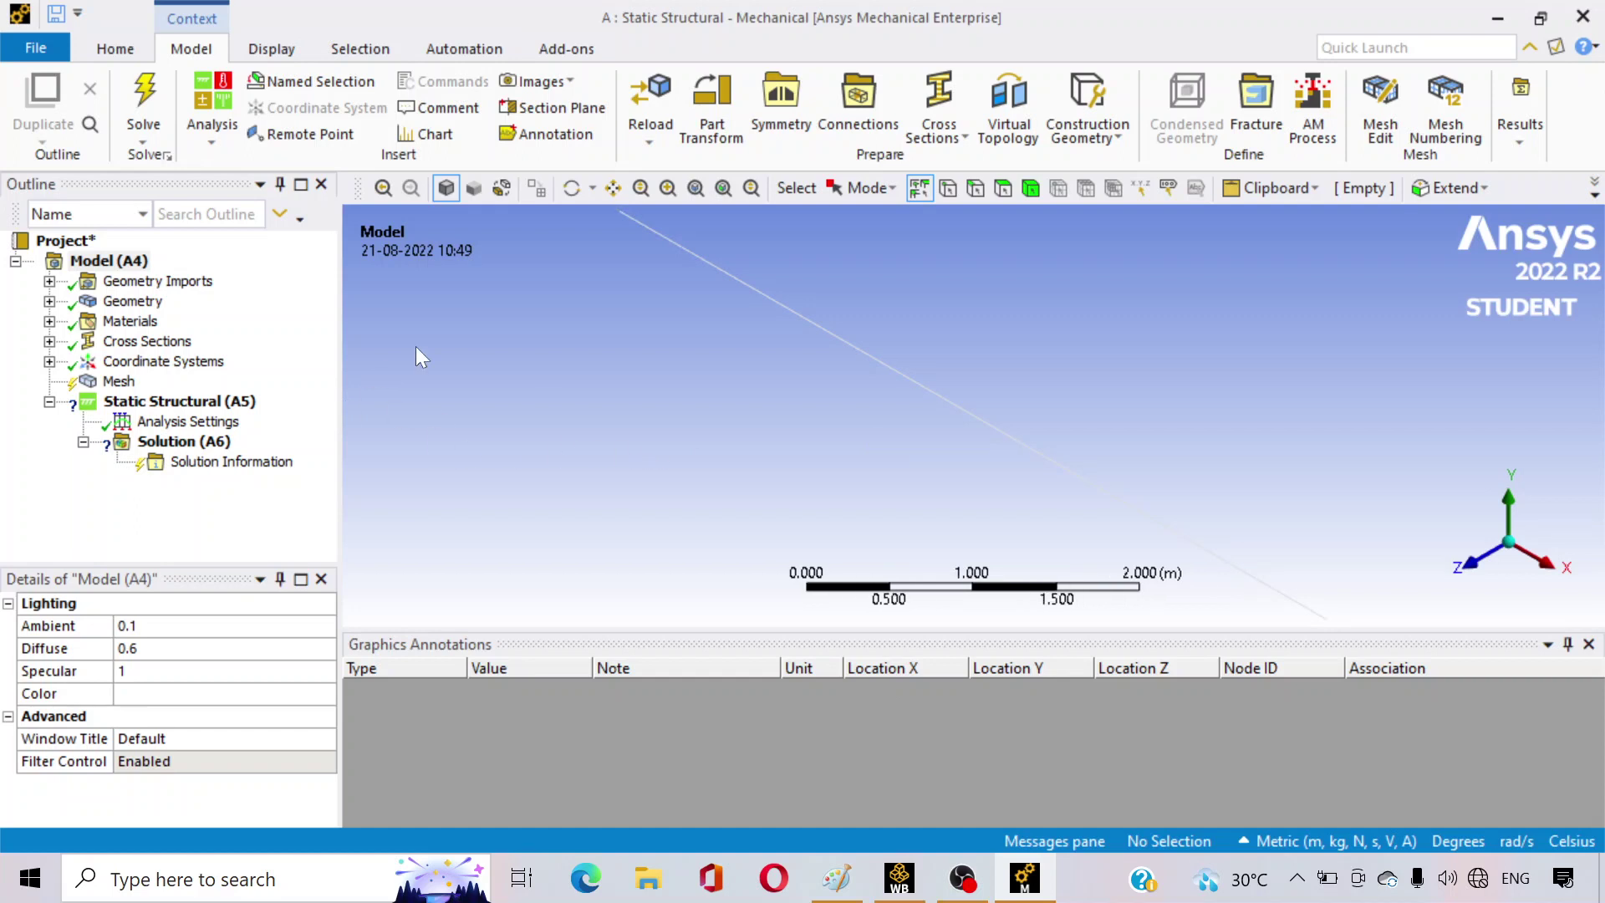
- Generate the beam mesh from the Mesh branch, then select Static Structural (A5)
click(118, 381)
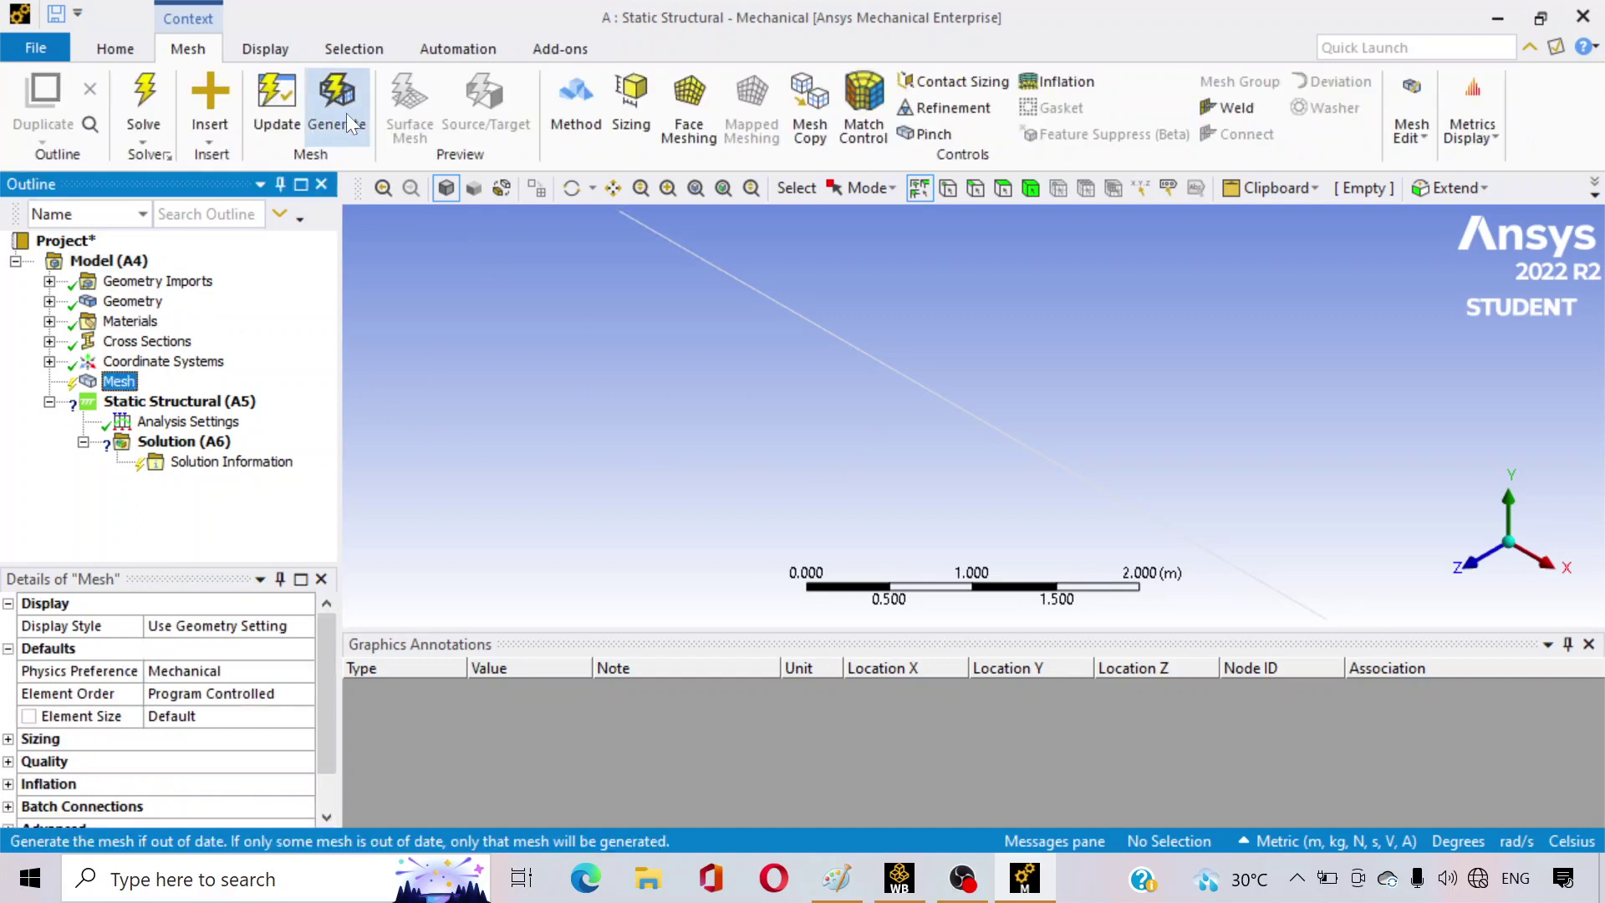
click(348, 117)
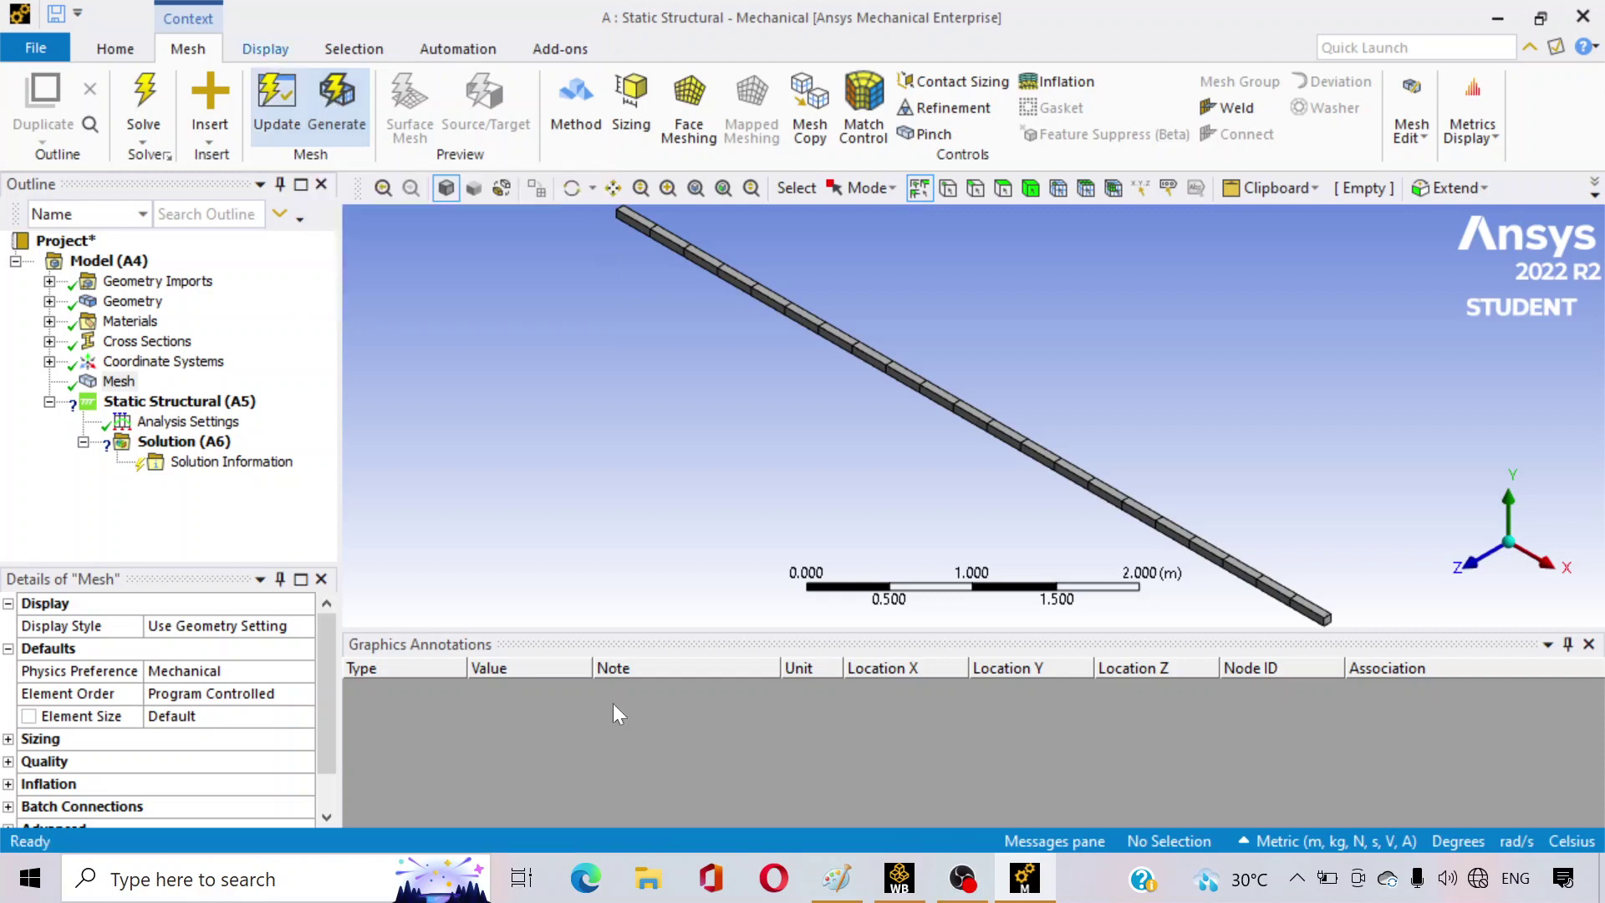
scroll(928, 398, up, 5)
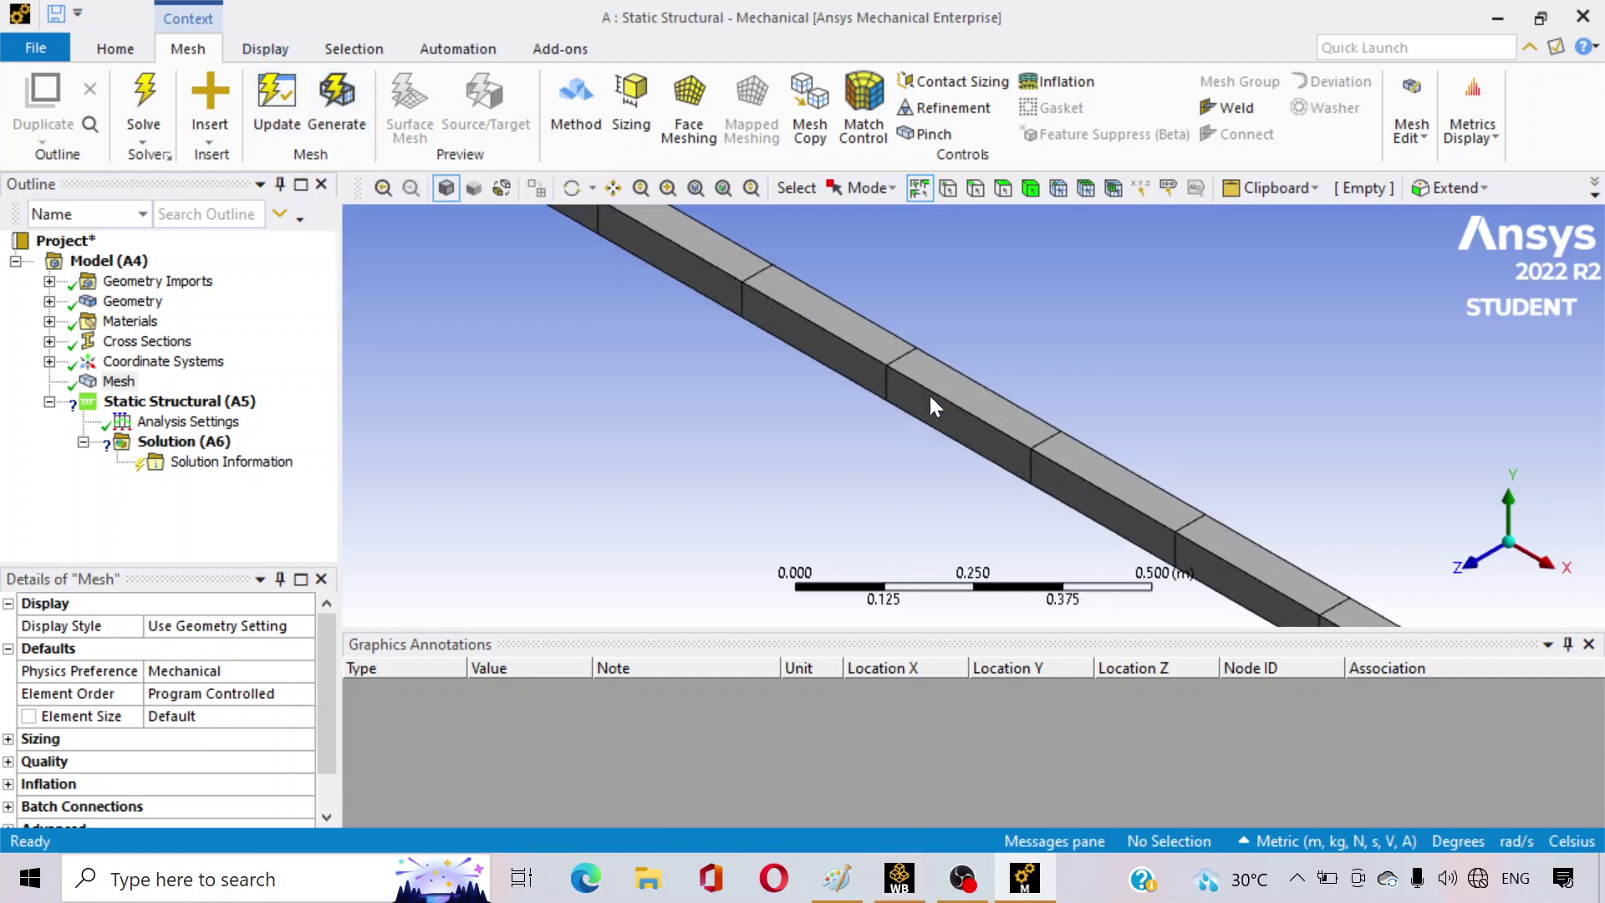
scroll(901, 387, down, 5)
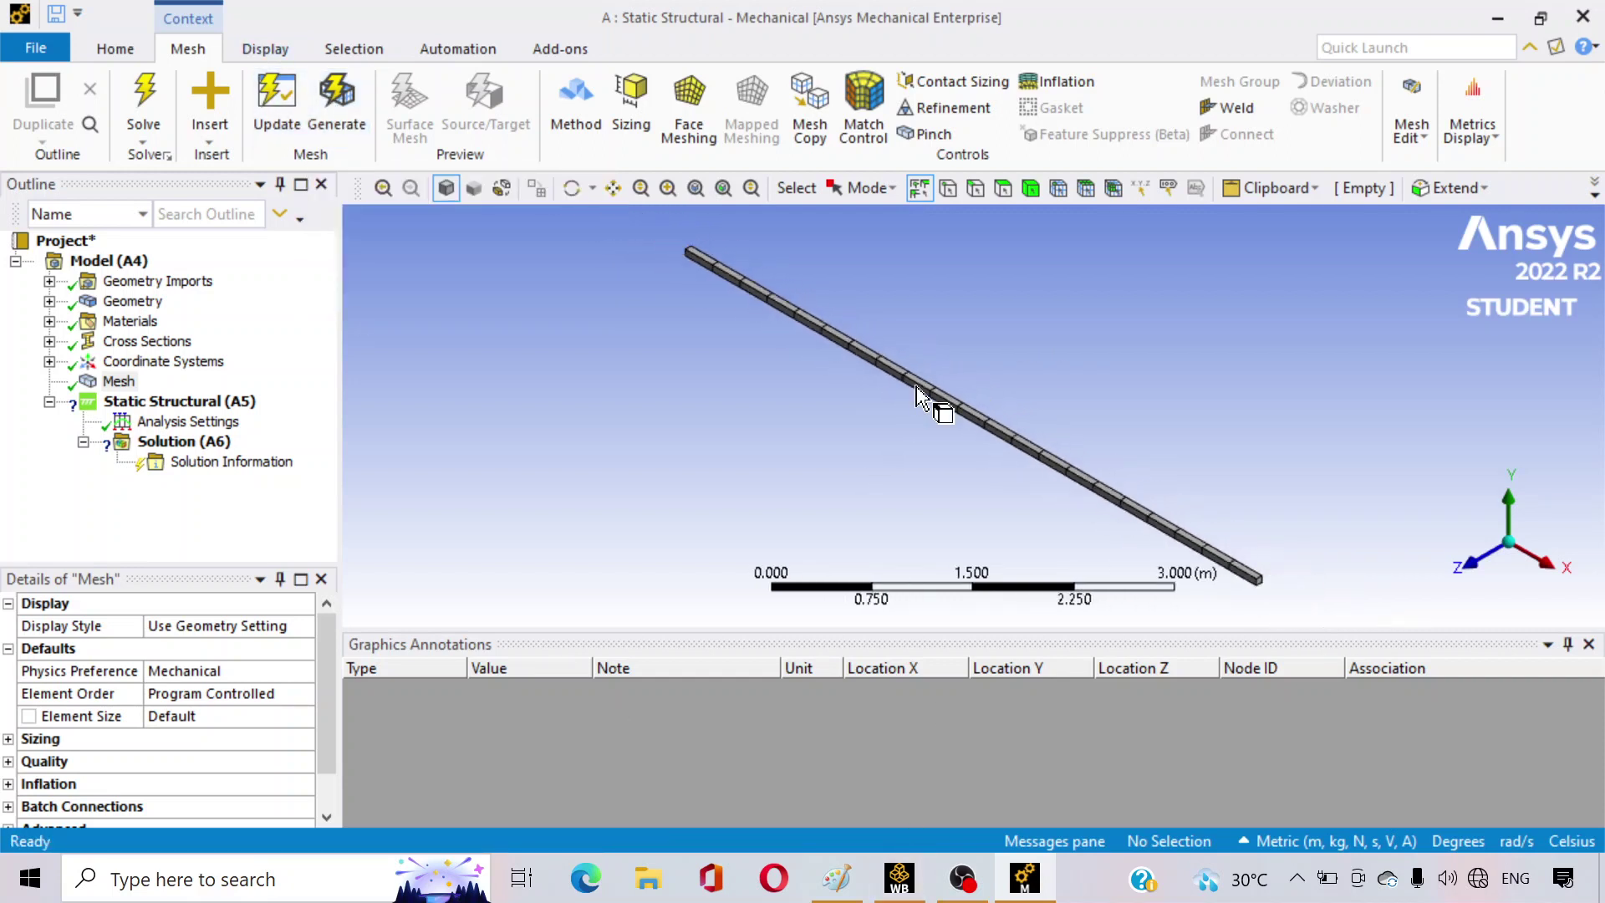
click(243, 404)
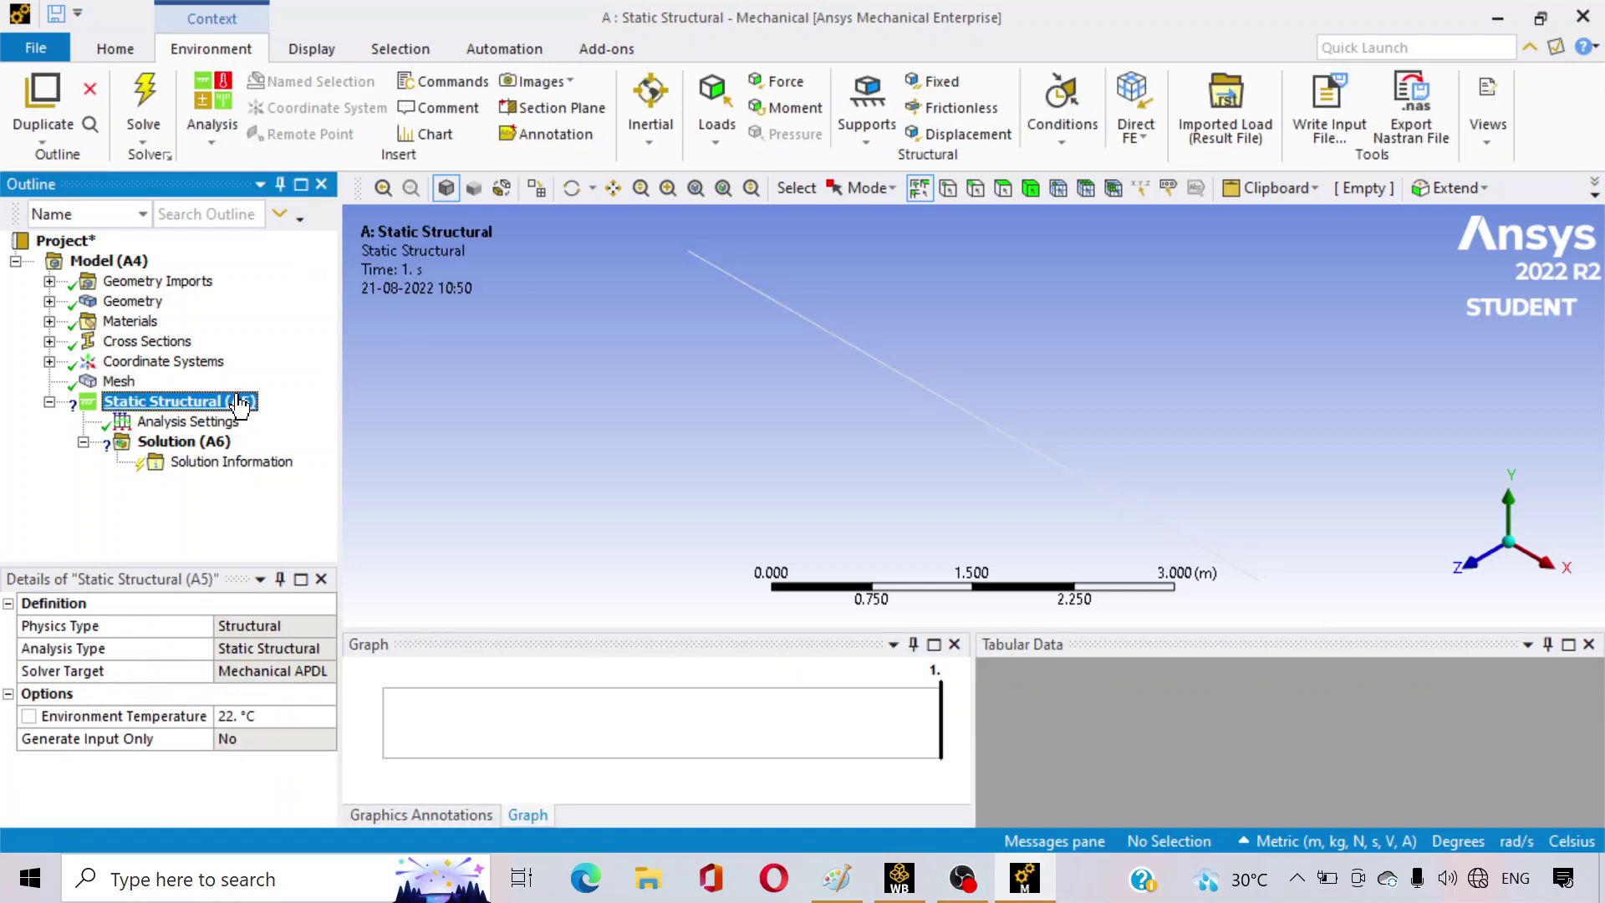
- Insert a Fixed Support scoped to the two end vertices of the 6 m beam
right_click(241, 413)
mouse_move(280, 422)
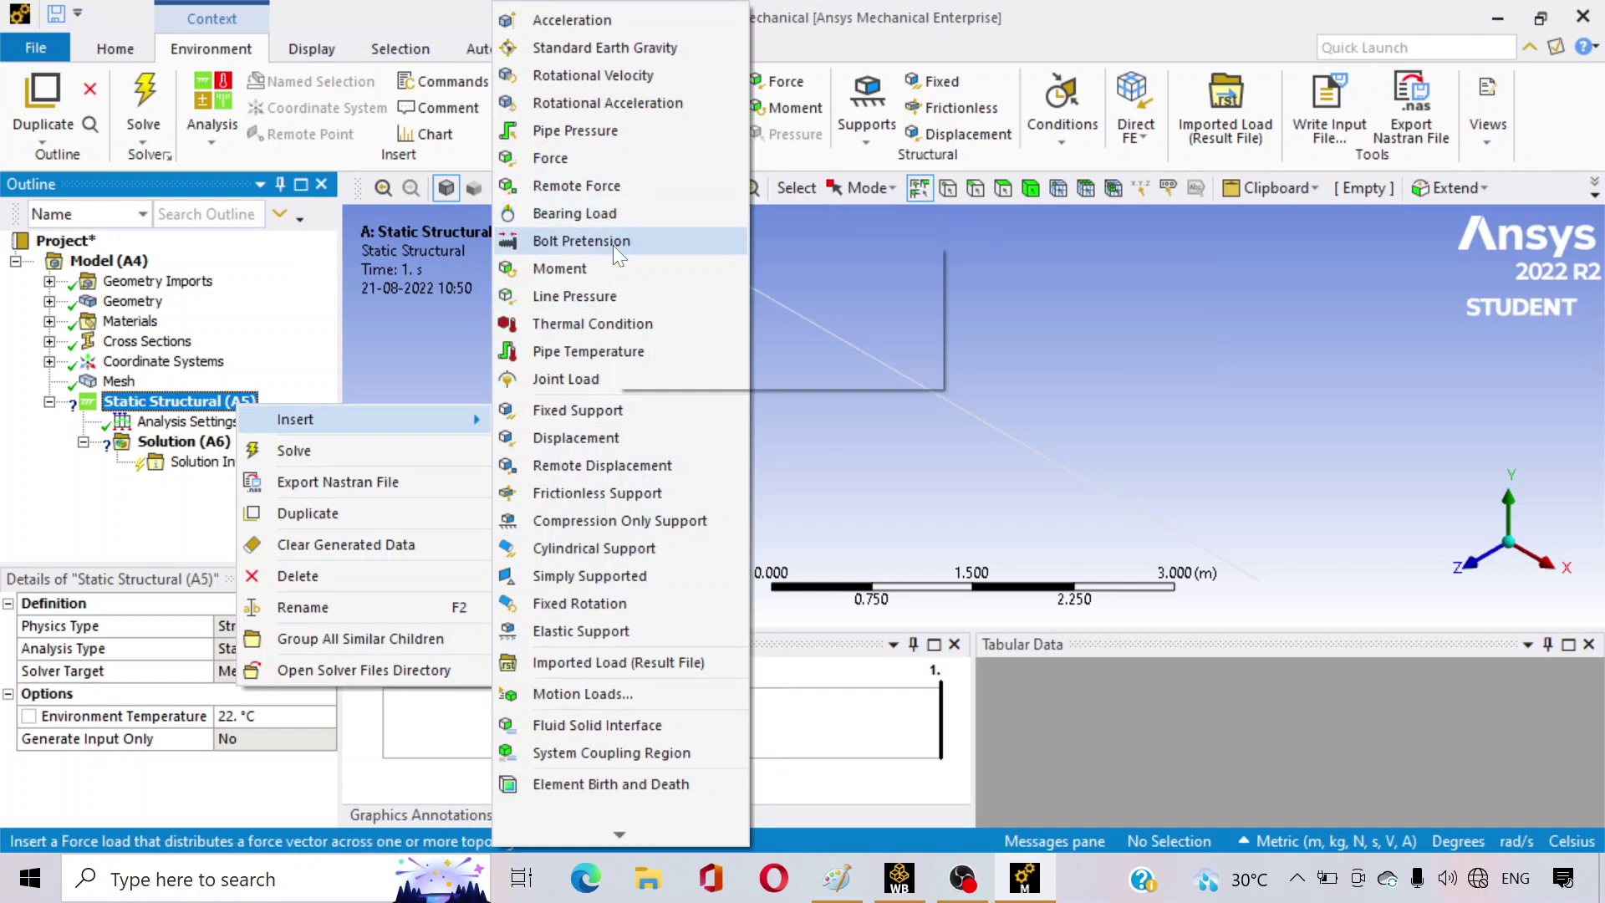
click(592, 410)
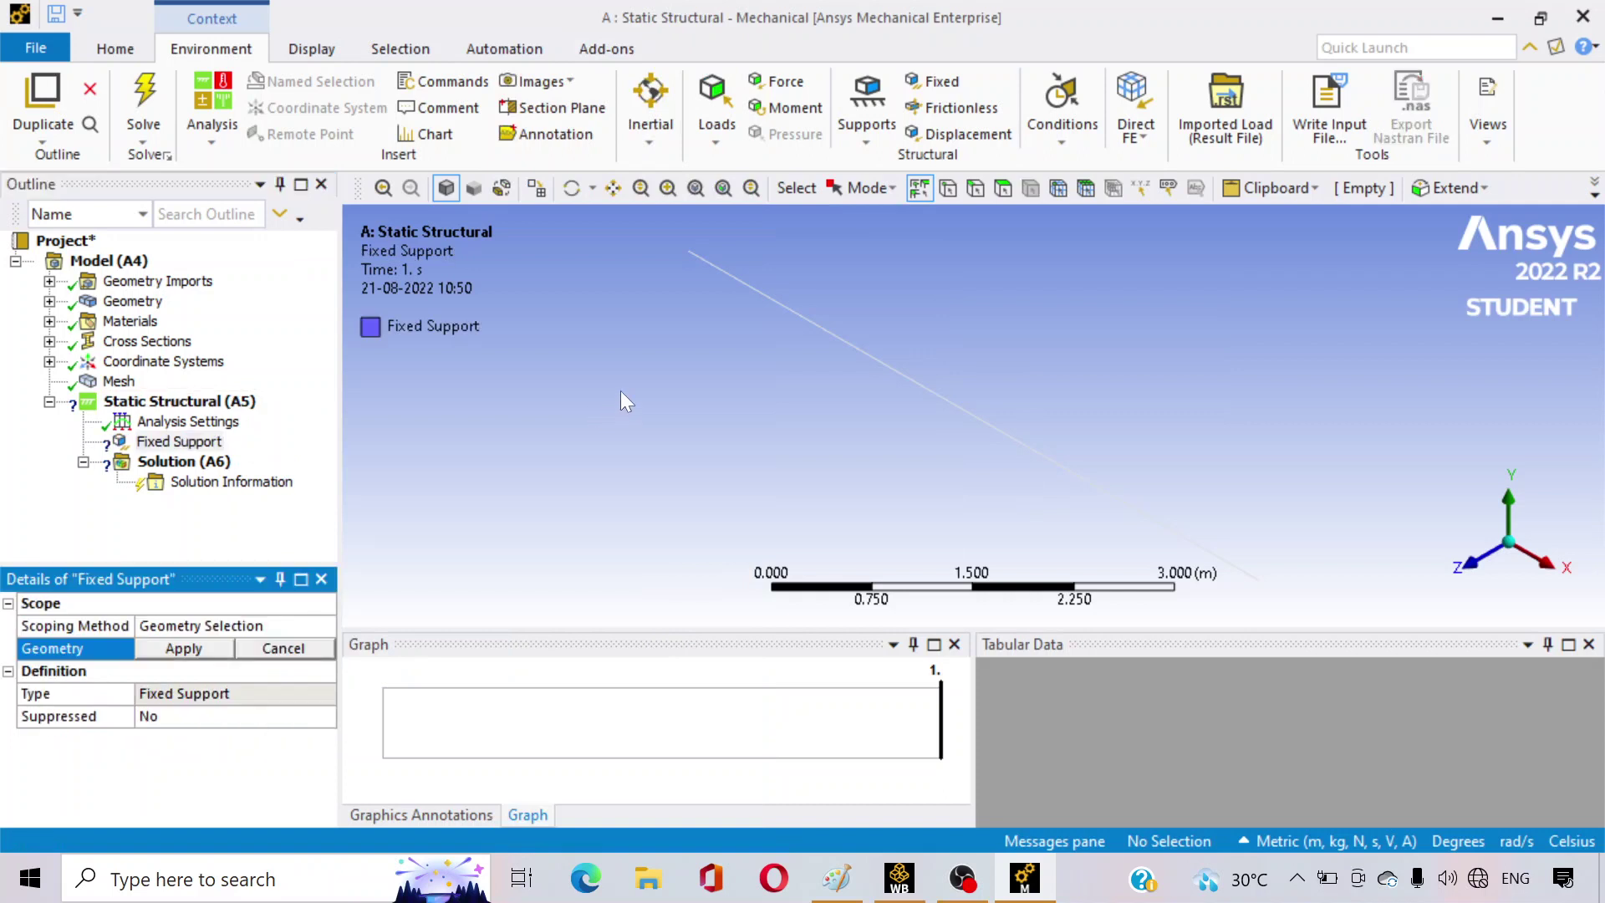
click(690, 252)
scroll(860, 426, down, 1)
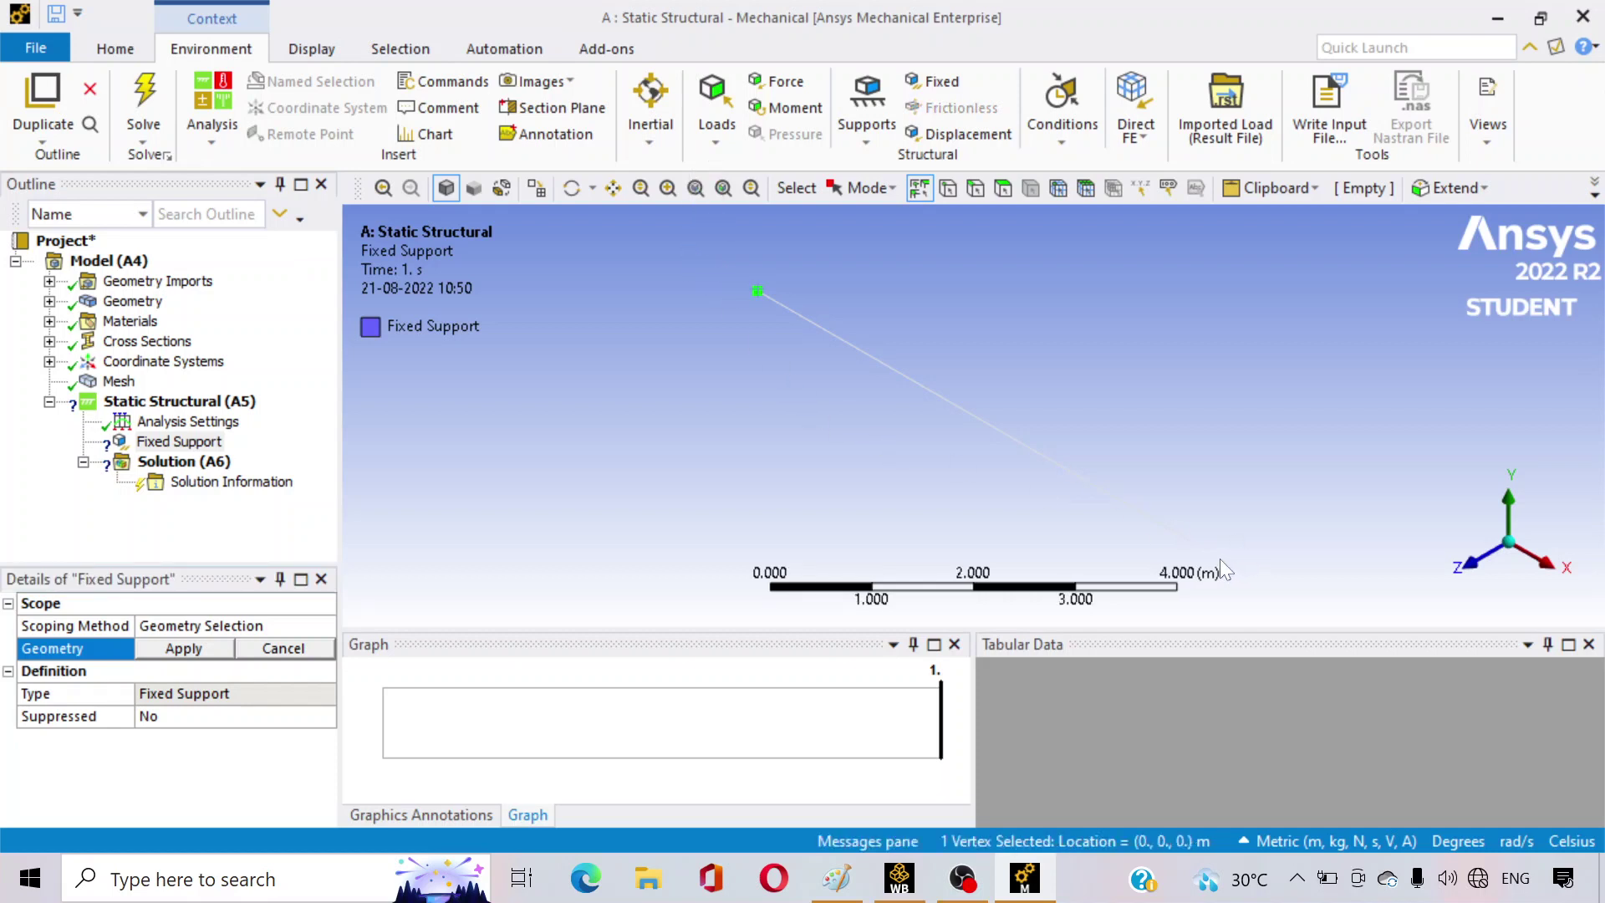
ctrl+click(1189, 542)
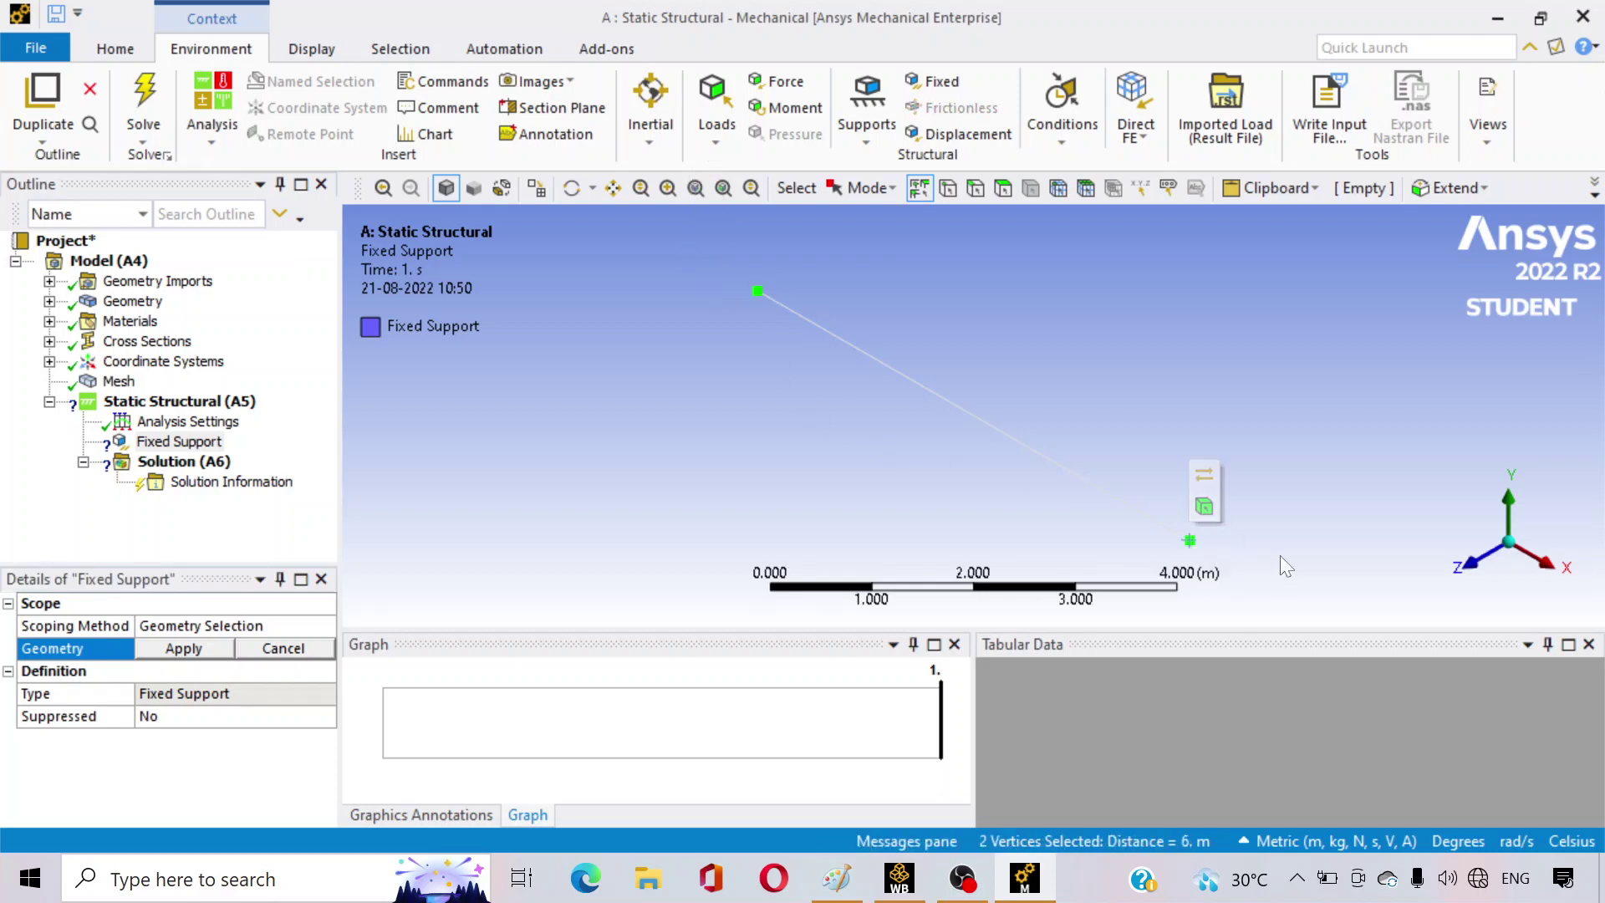
click(184, 648)
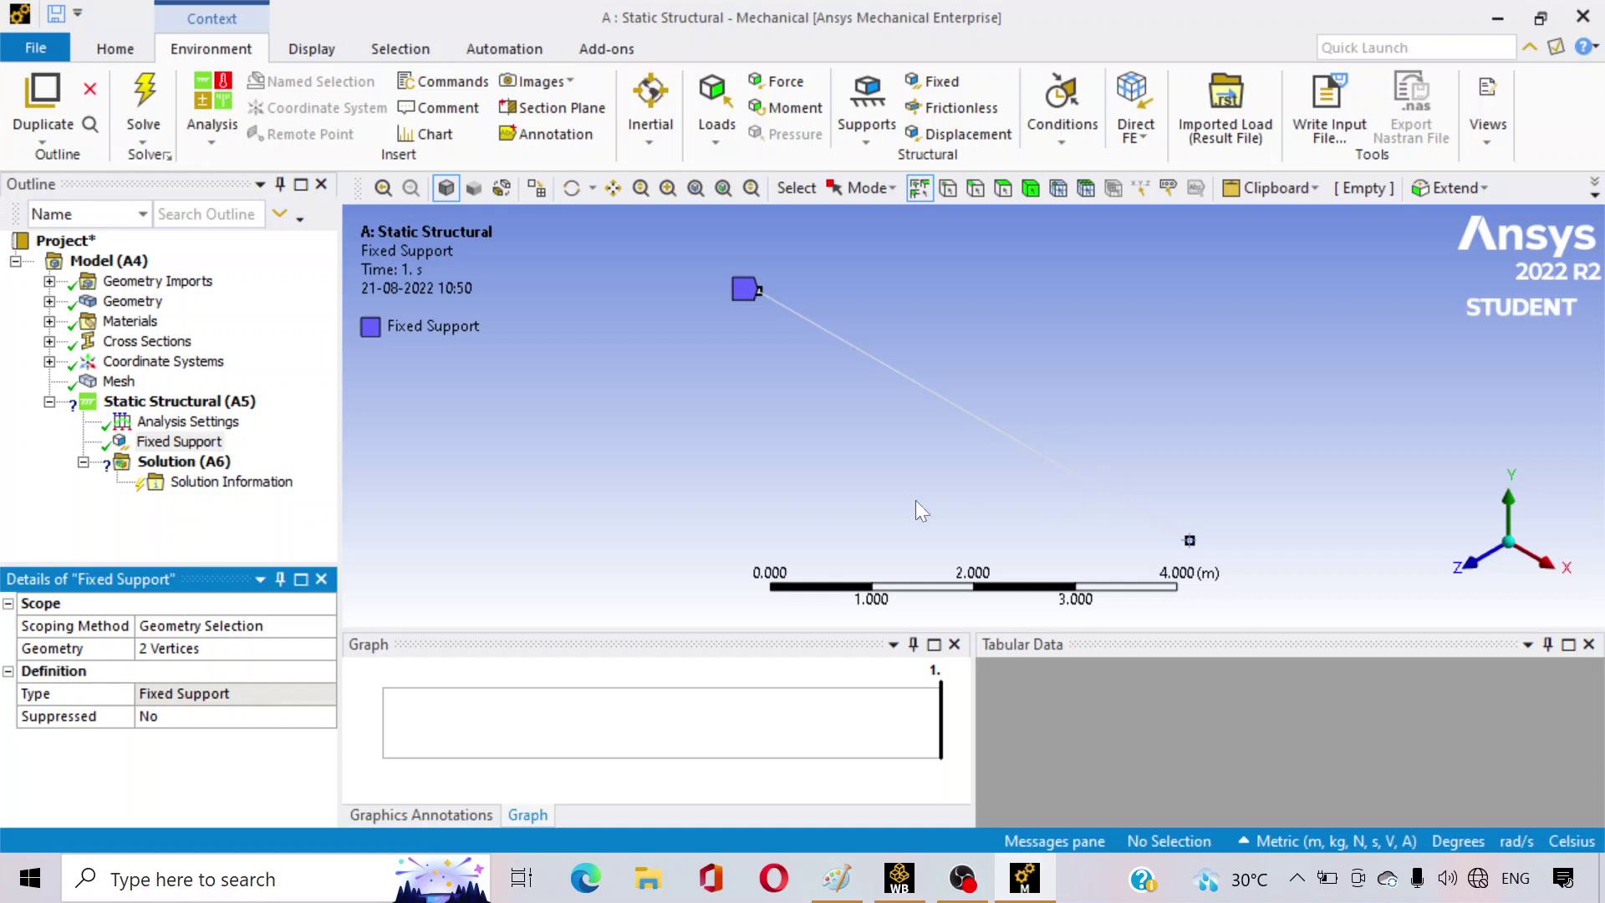
click(247, 408)
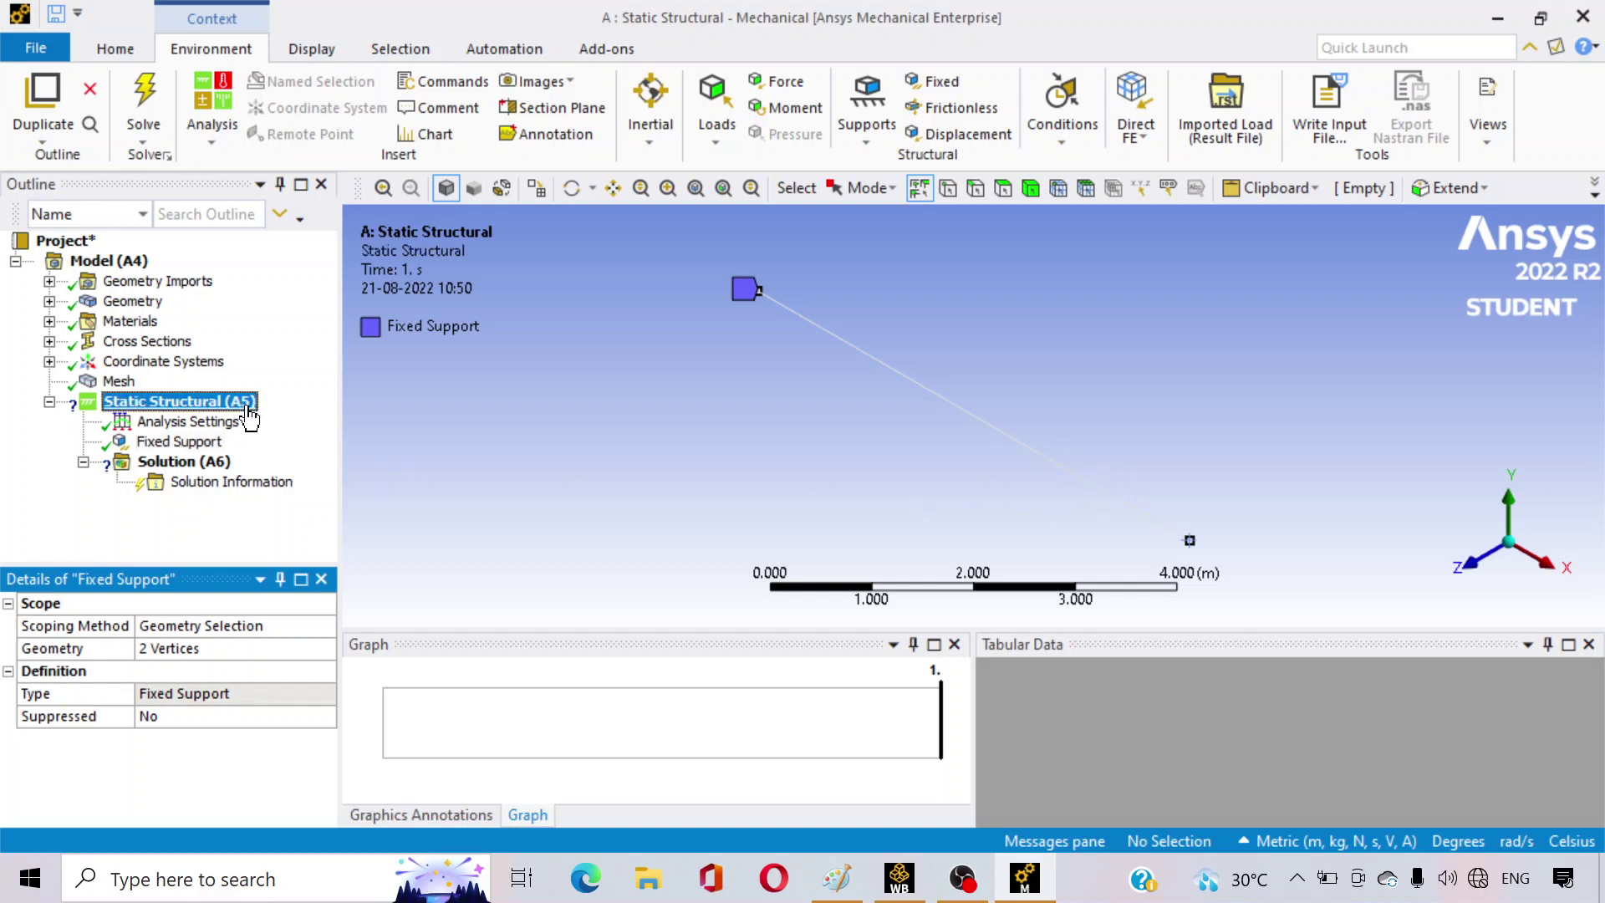
- Insert a Line Pressure applied to all three 2 m beam edges
right_click(249, 413)
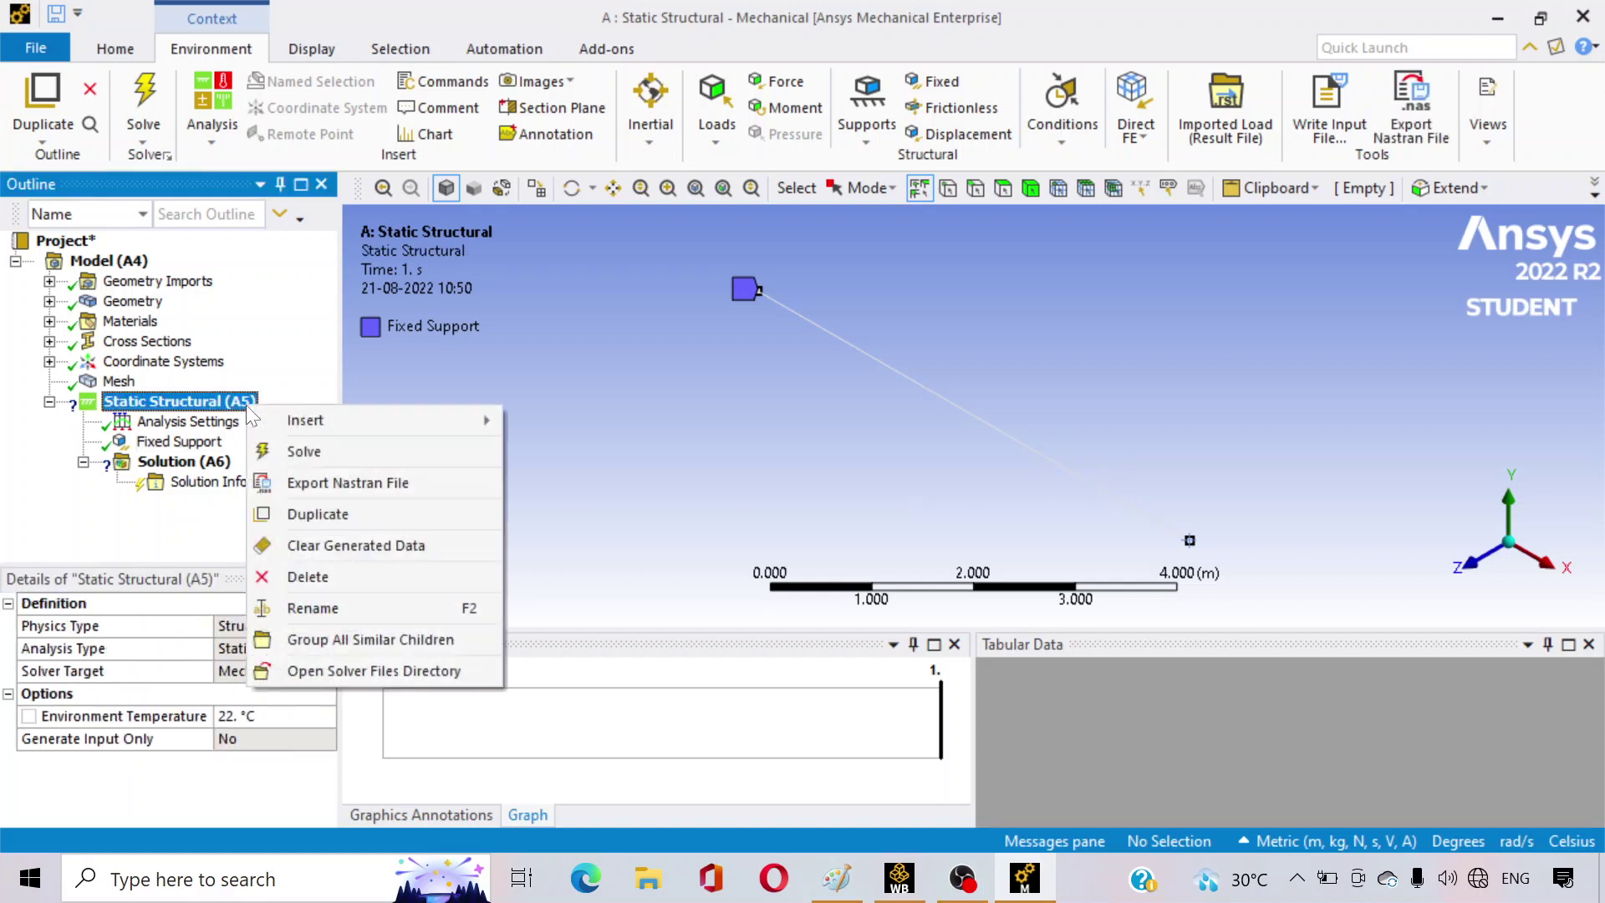
mouse_move(294, 417)
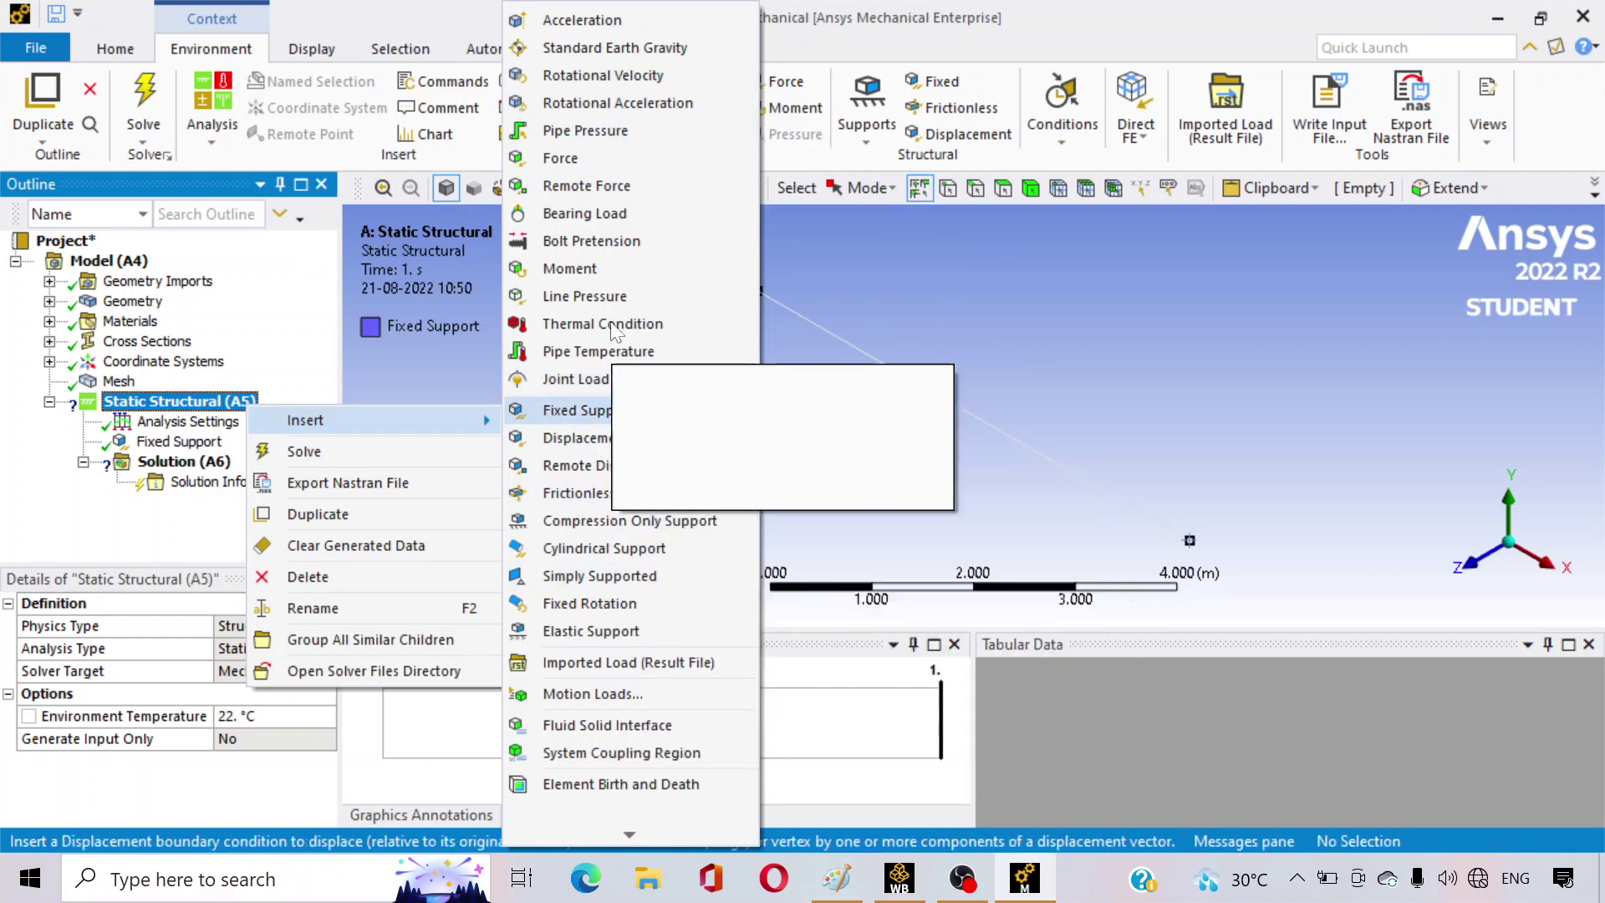
click(607, 297)
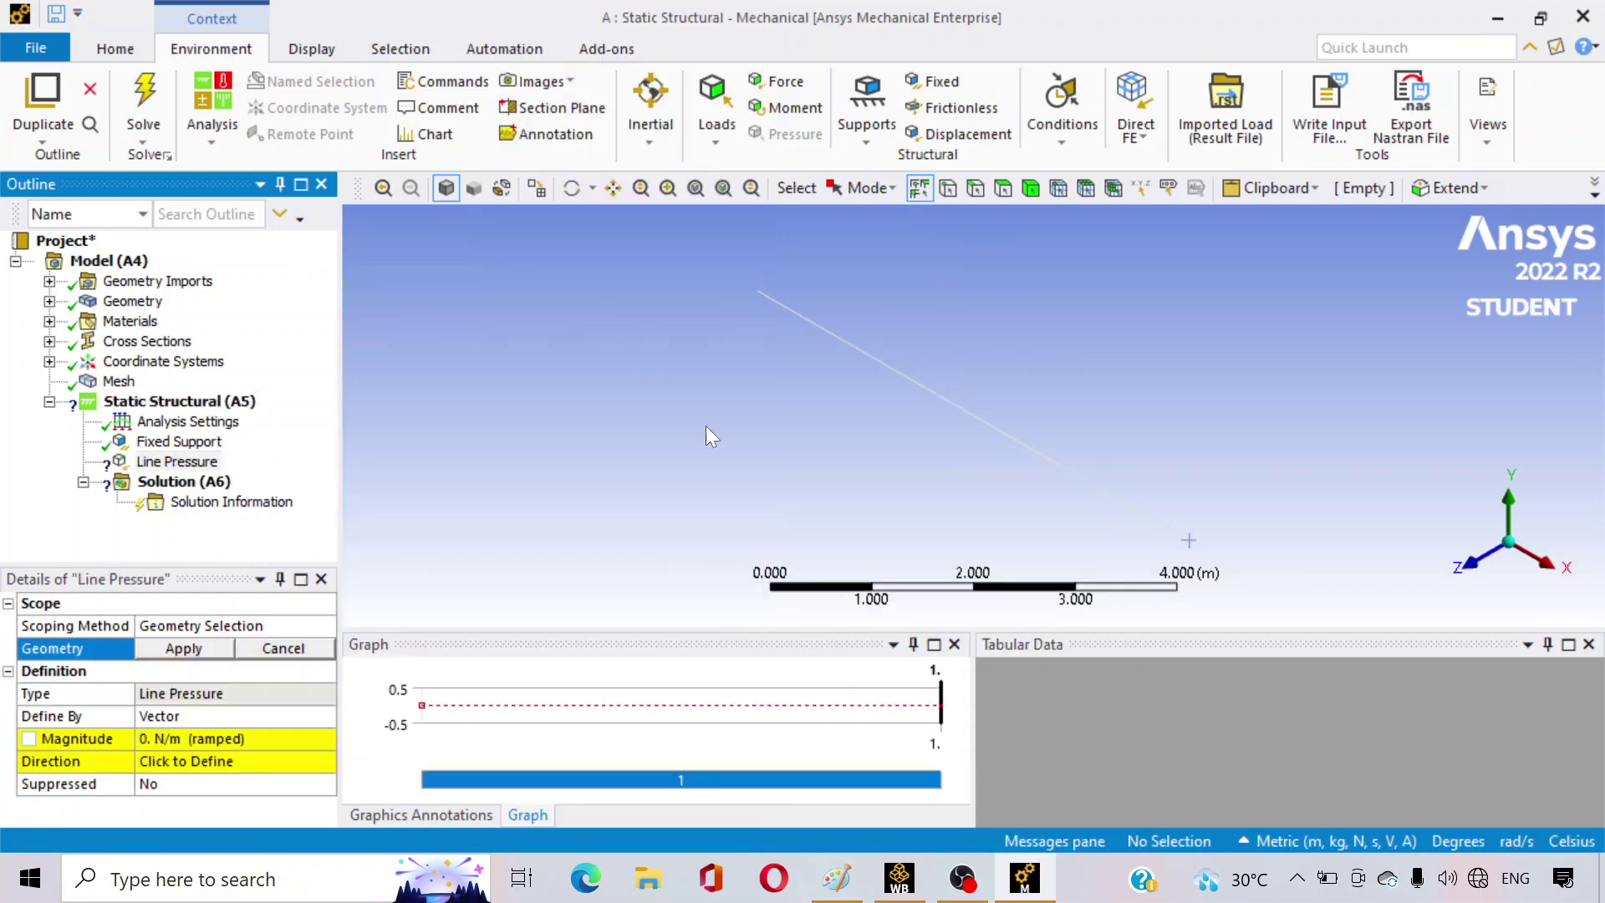
click(838, 345)
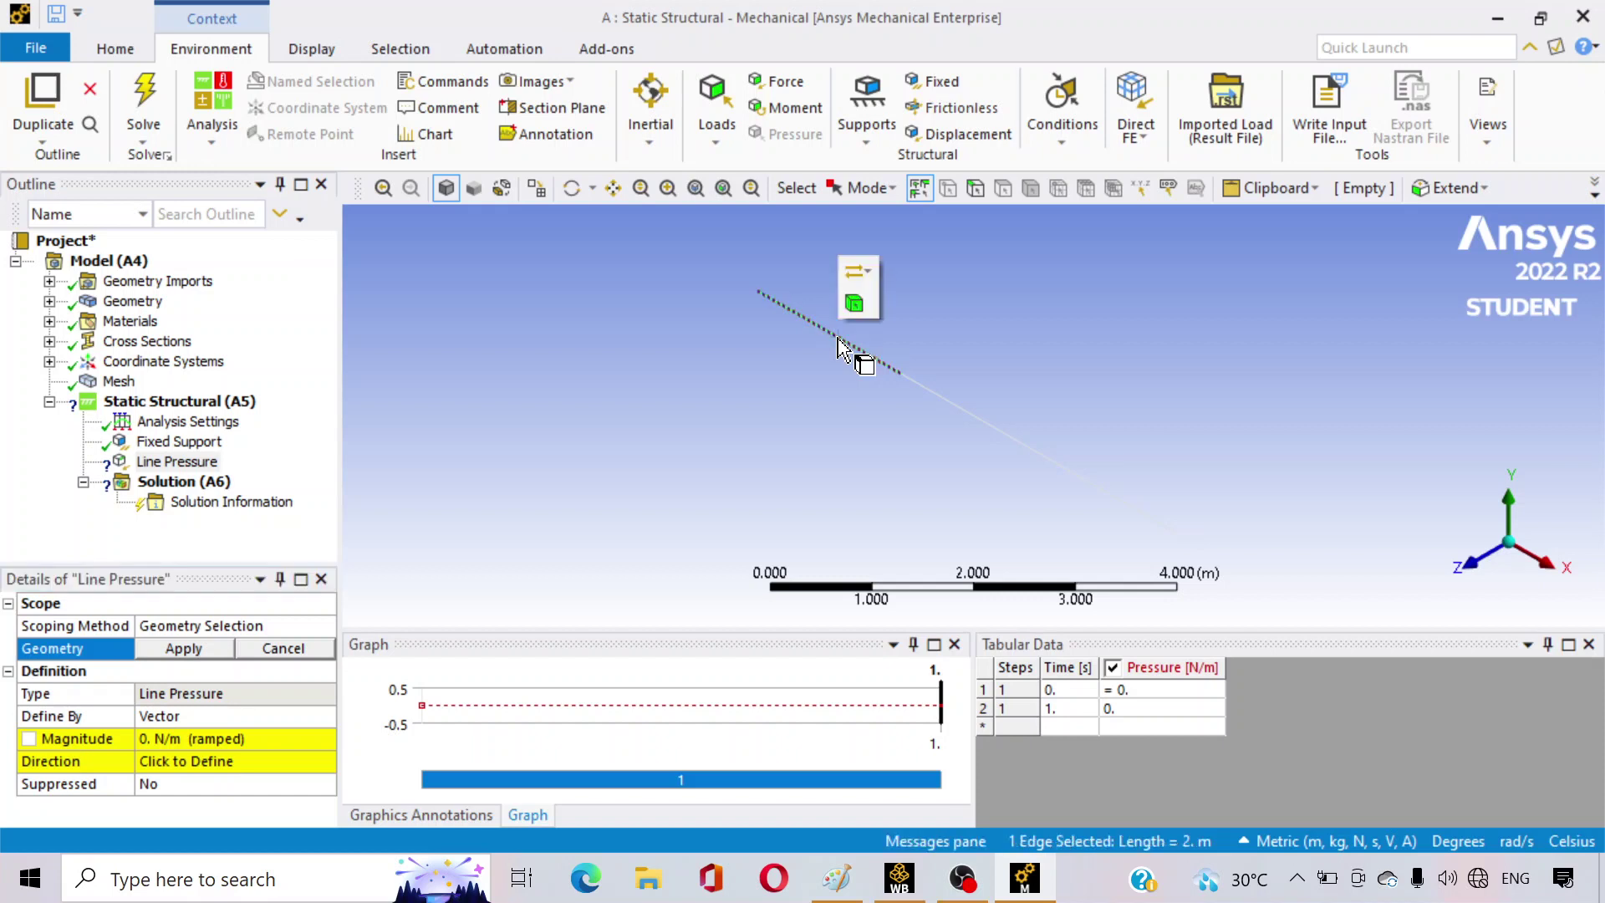
ctrl+click(955, 415)
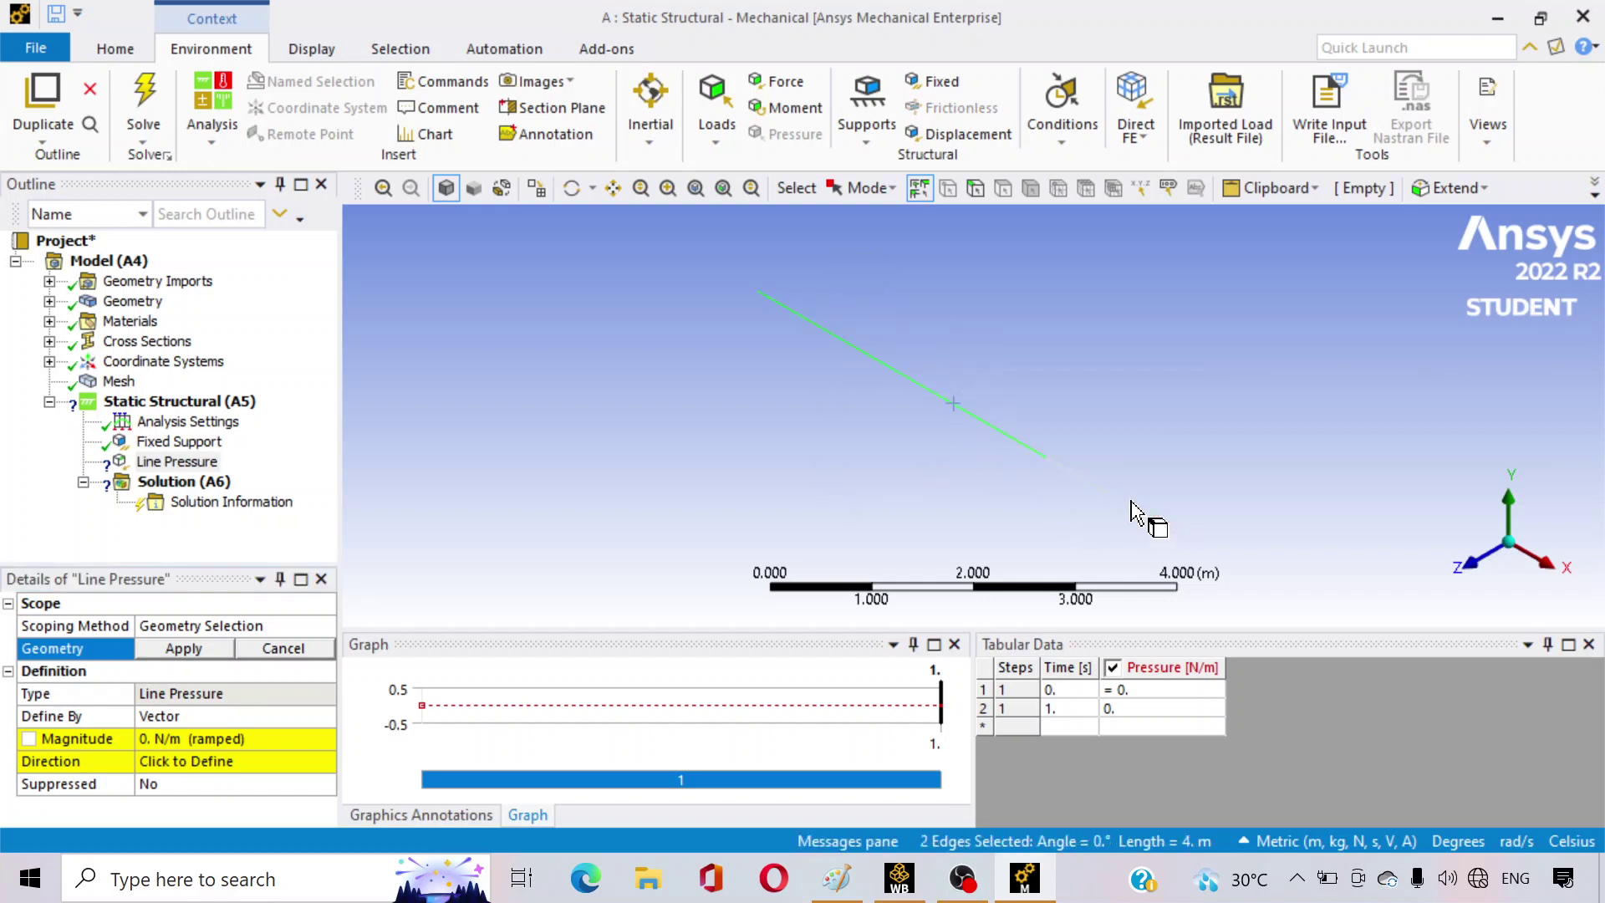
ctrl+click(1126, 506)
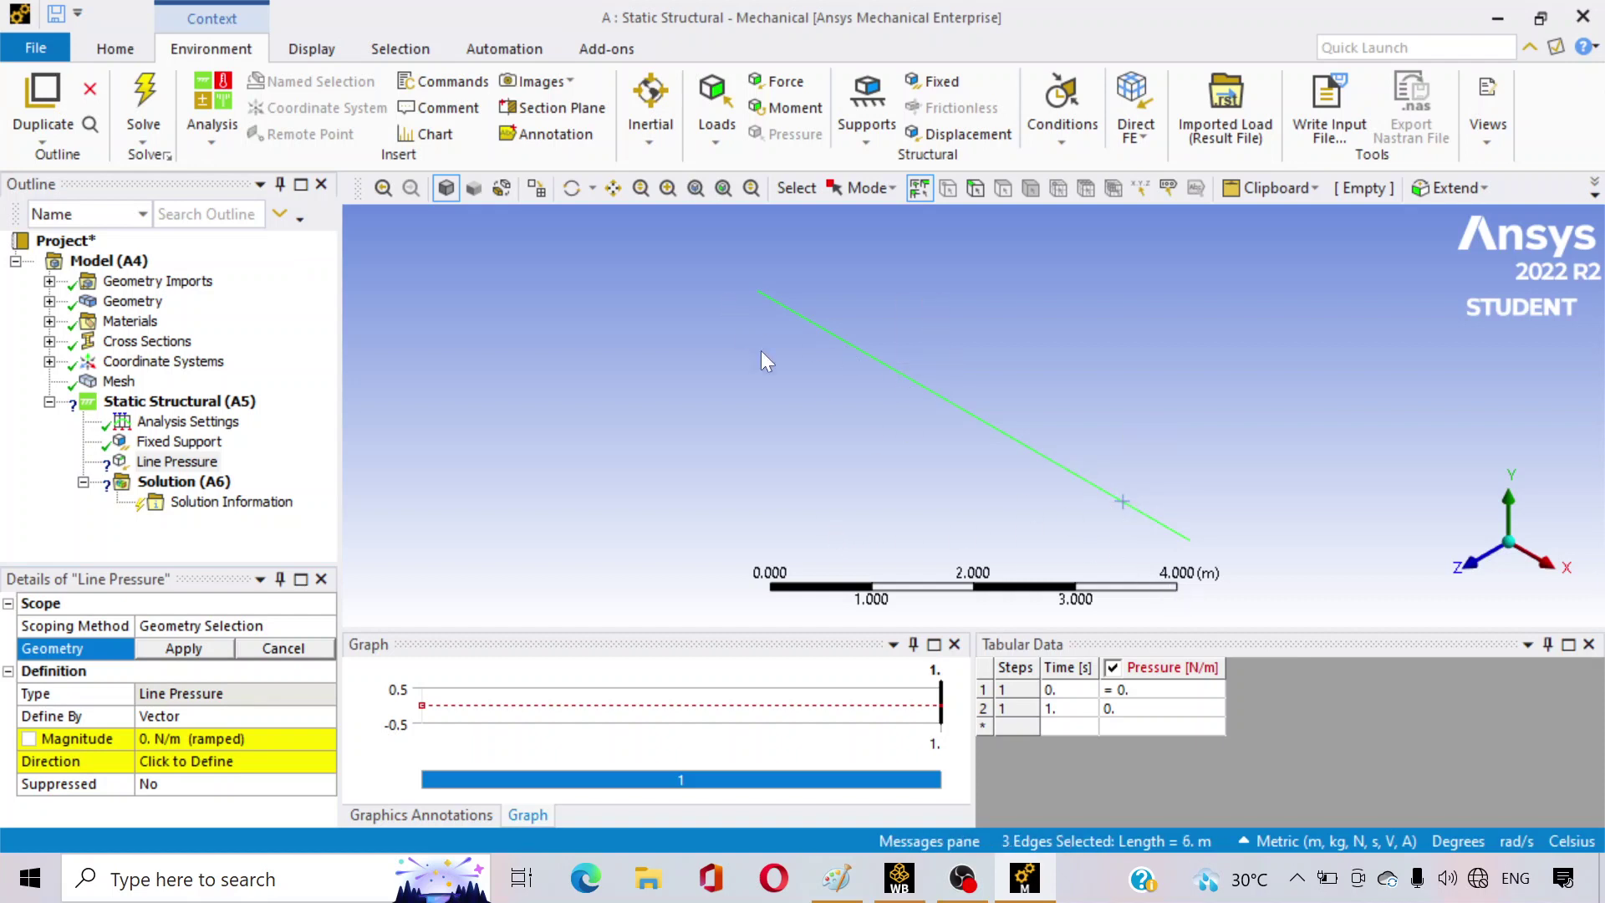
click(183, 649)
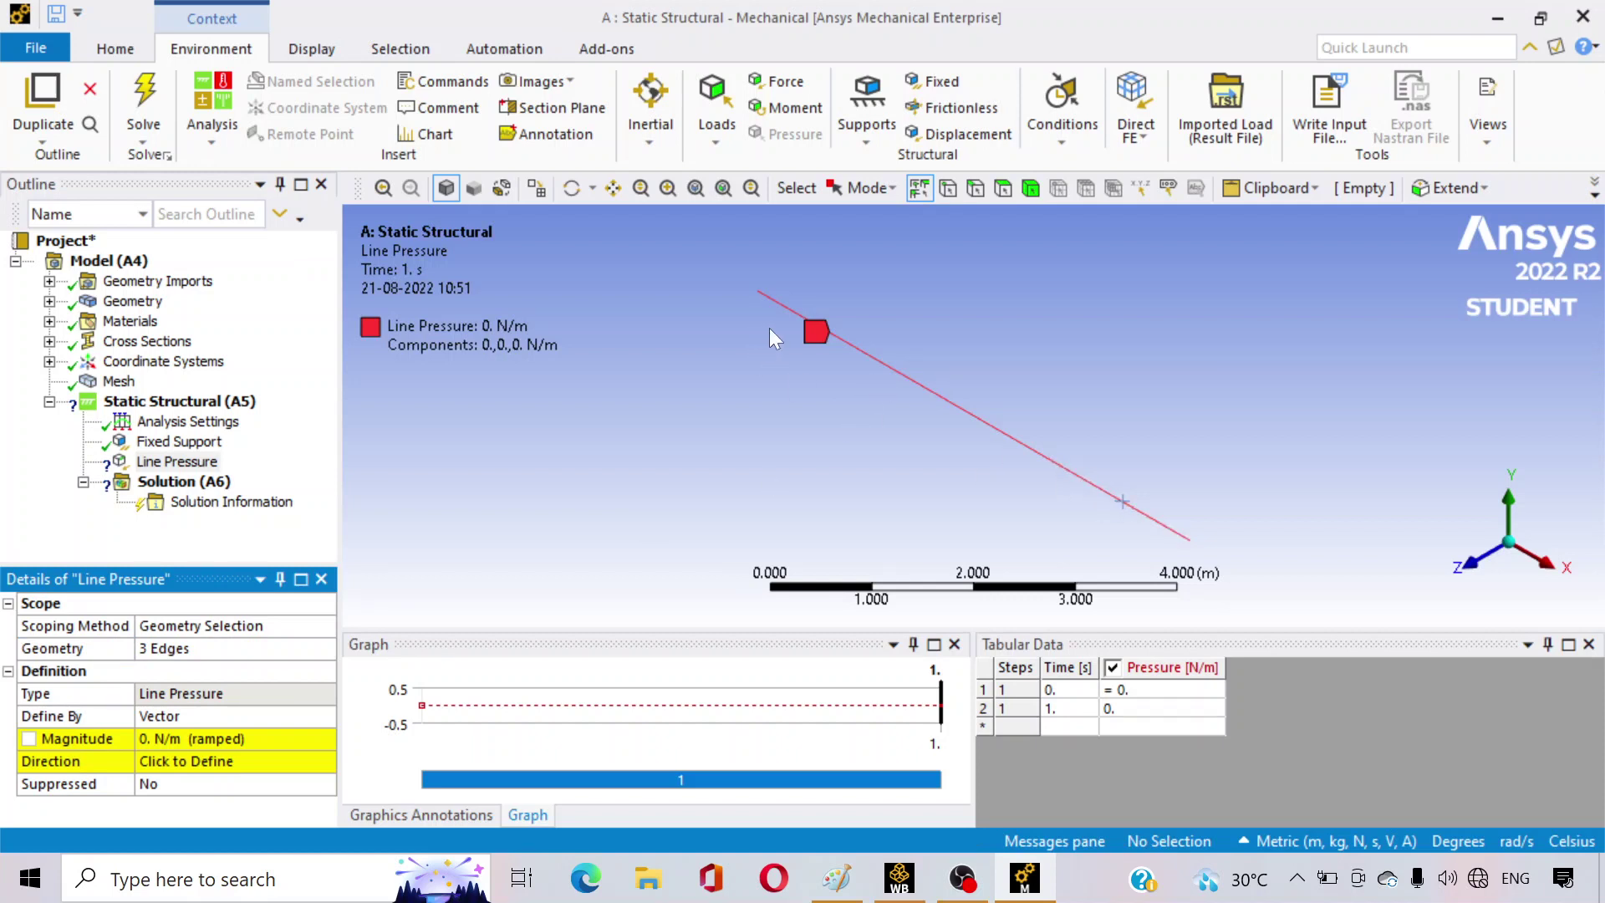
- Define the line pressure by Components and check the 10 kN/m load on the sketch
click(244, 718)
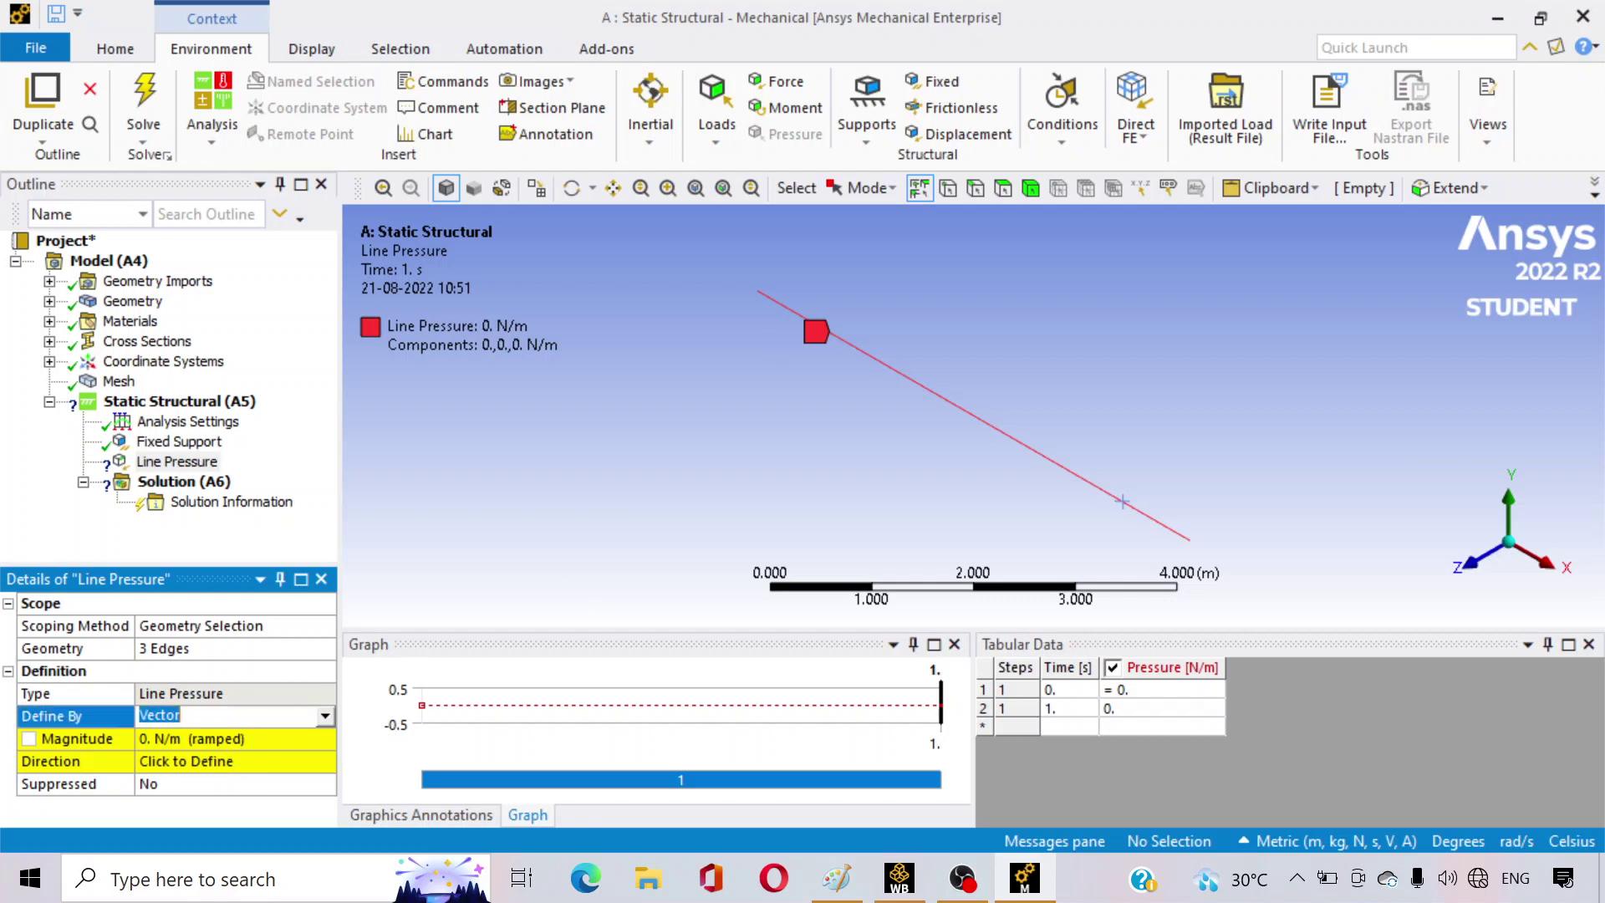
click(325, 716)
click(315, 738)
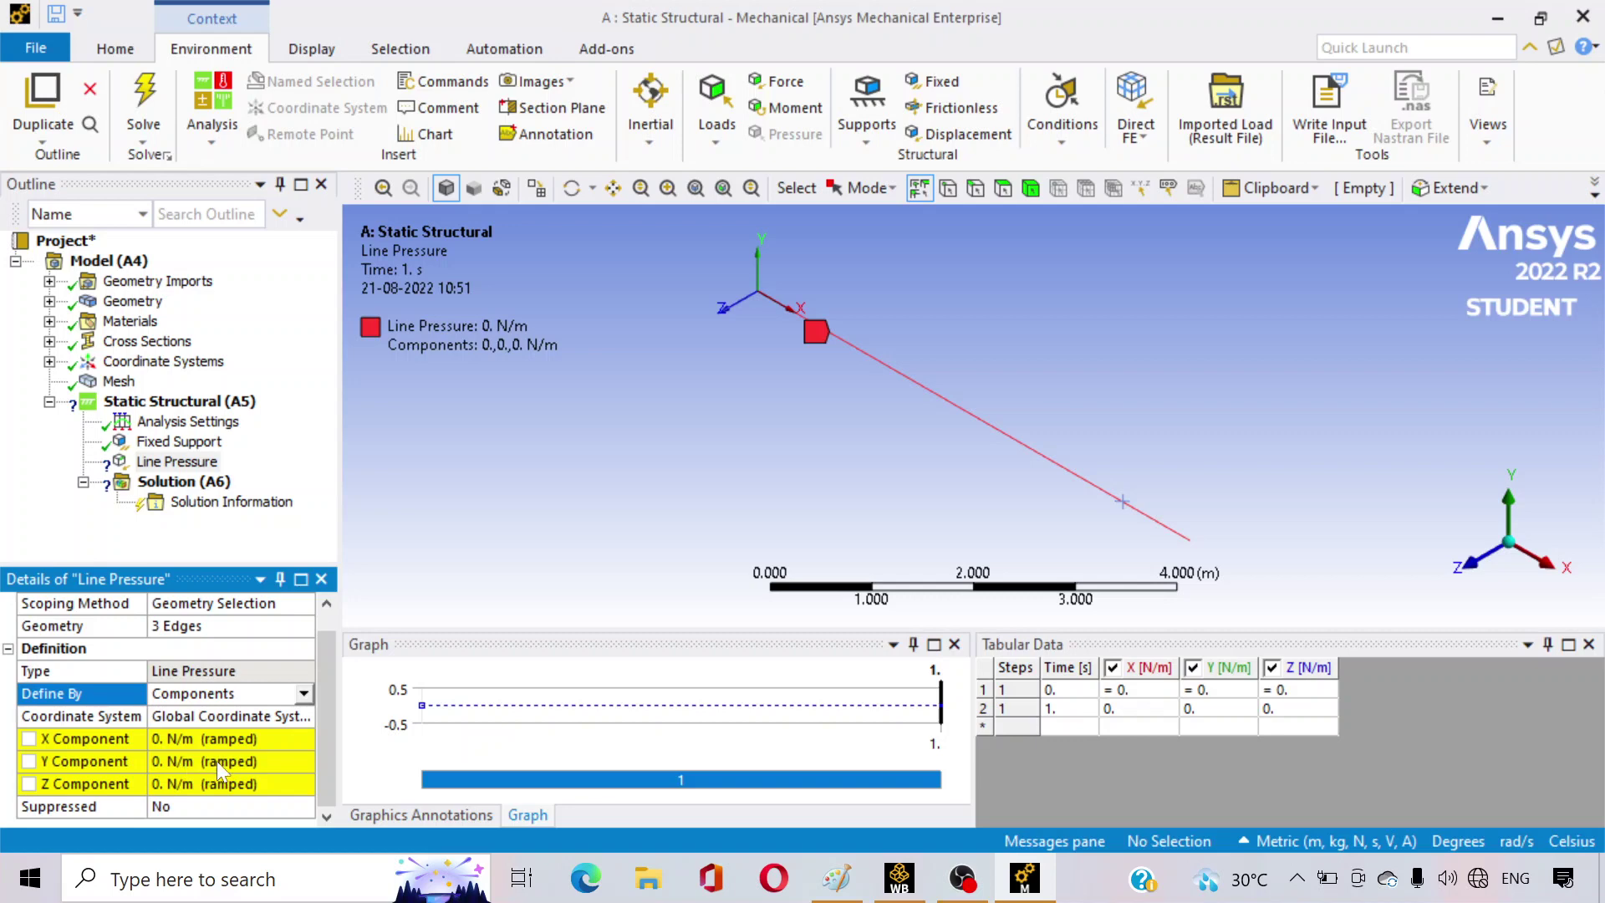
click(836, 878)
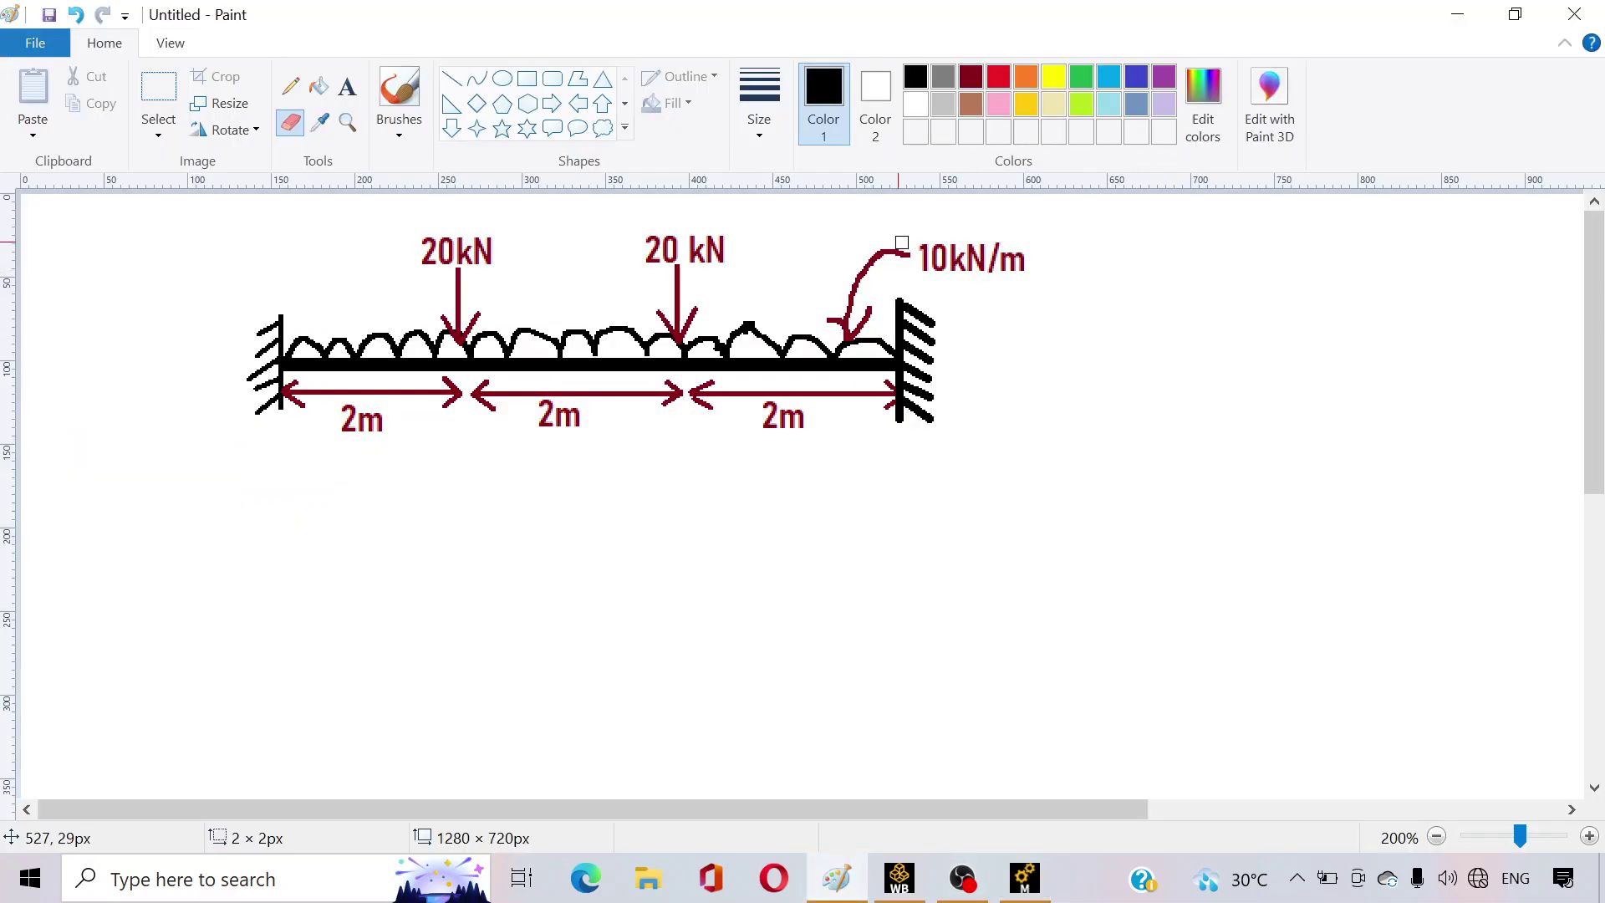
click(1025, 878)
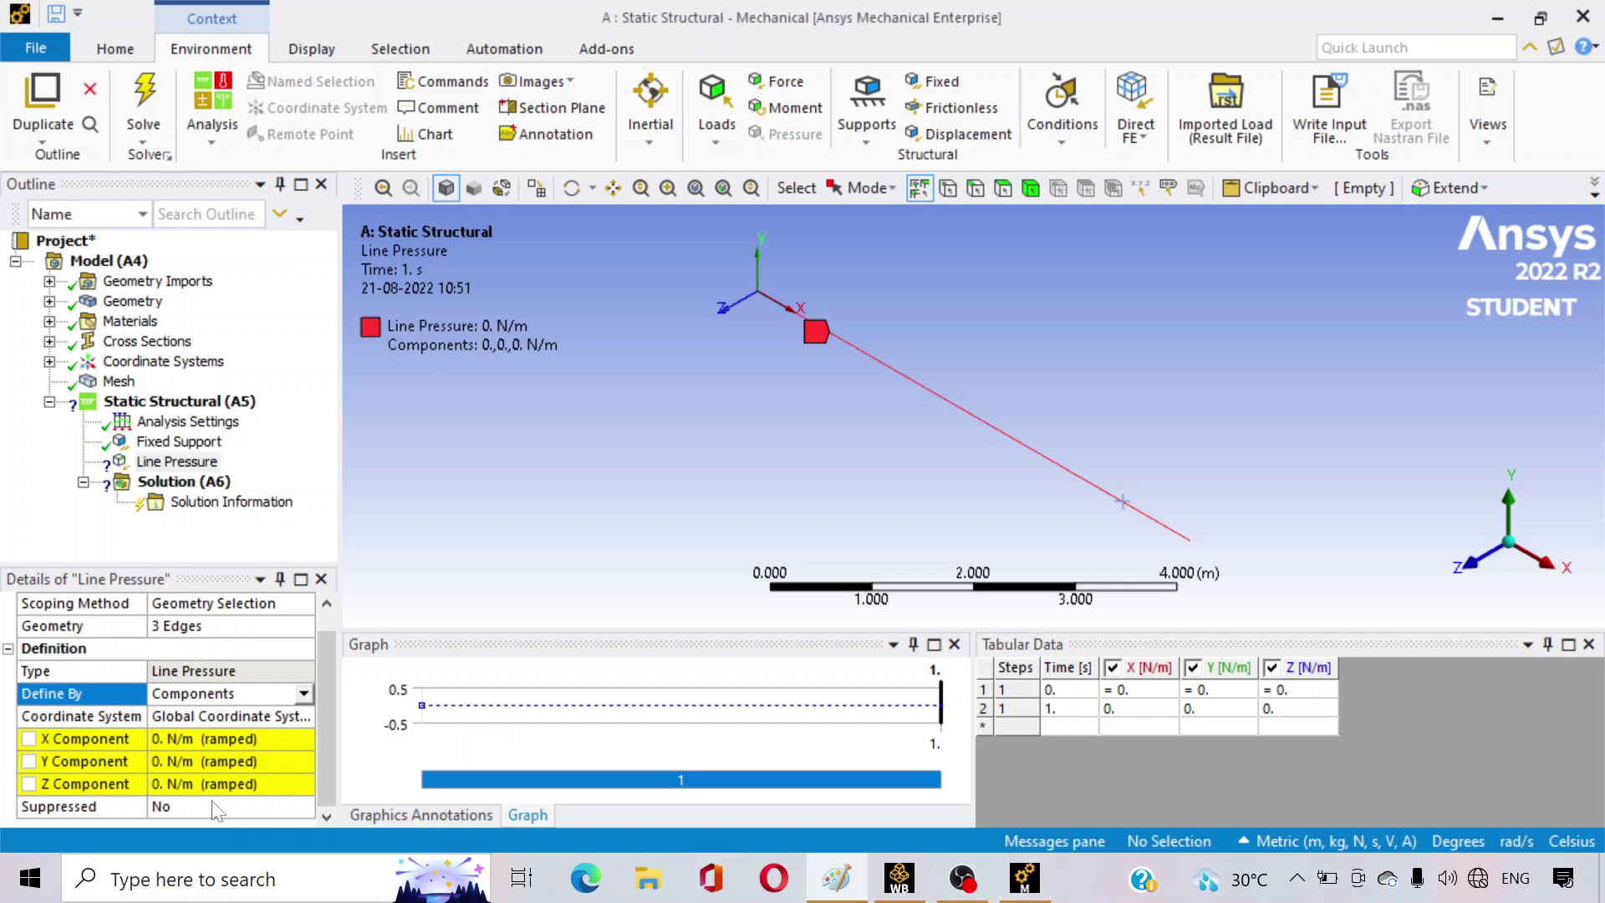
- Set the line pressure Y component to -10000 N/m so it acts downward
click(204, 761)
text(10)
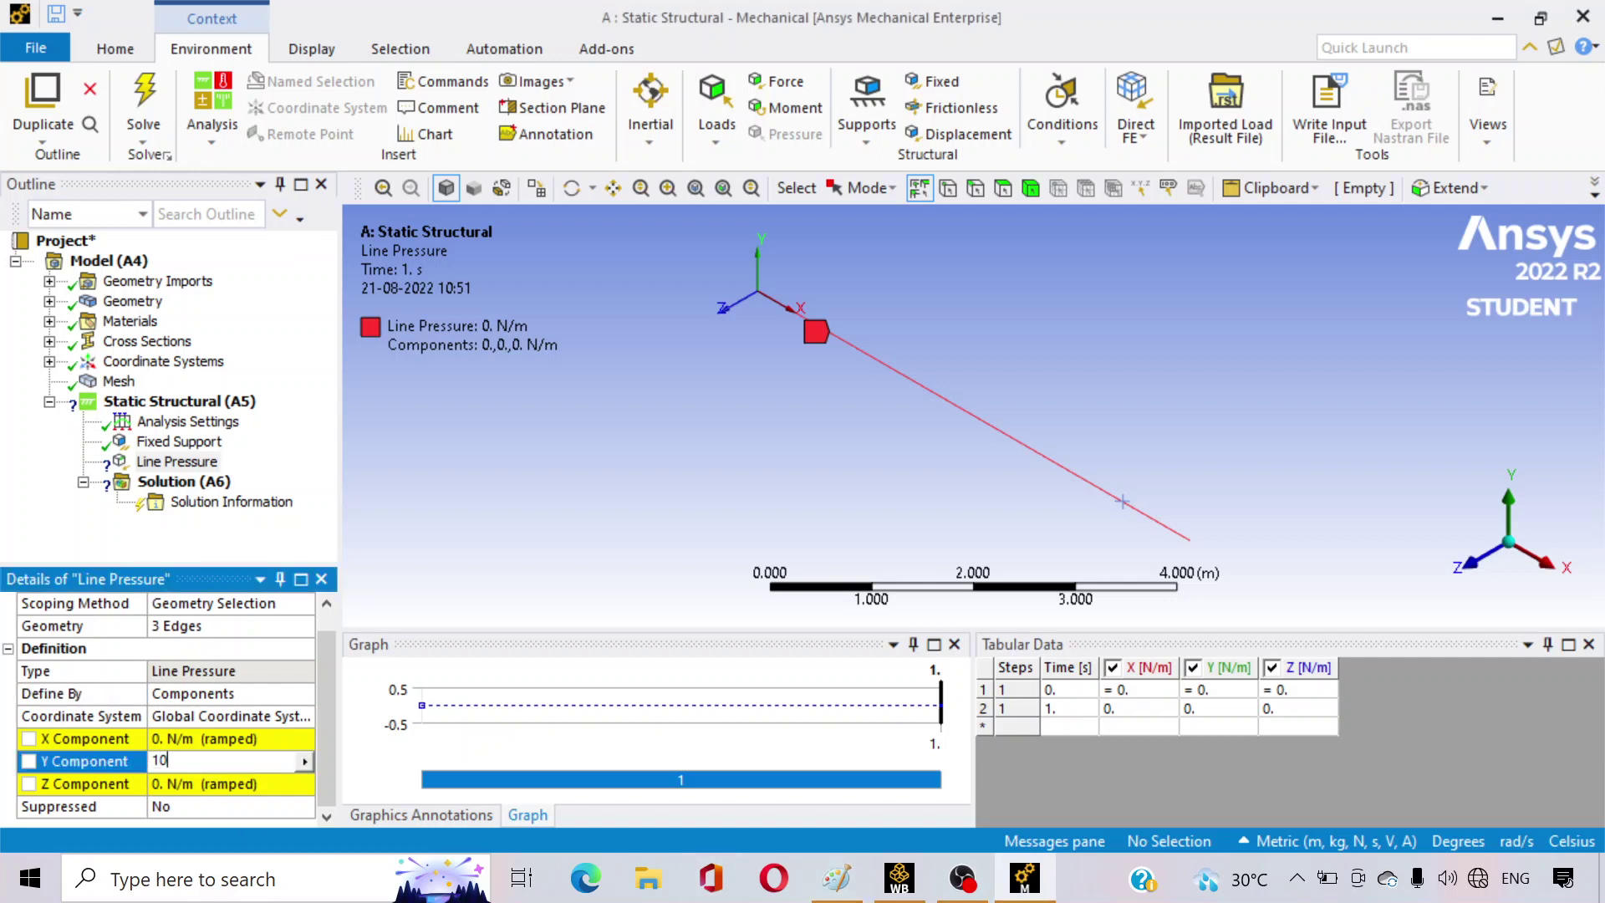
text(000)
key(Return)
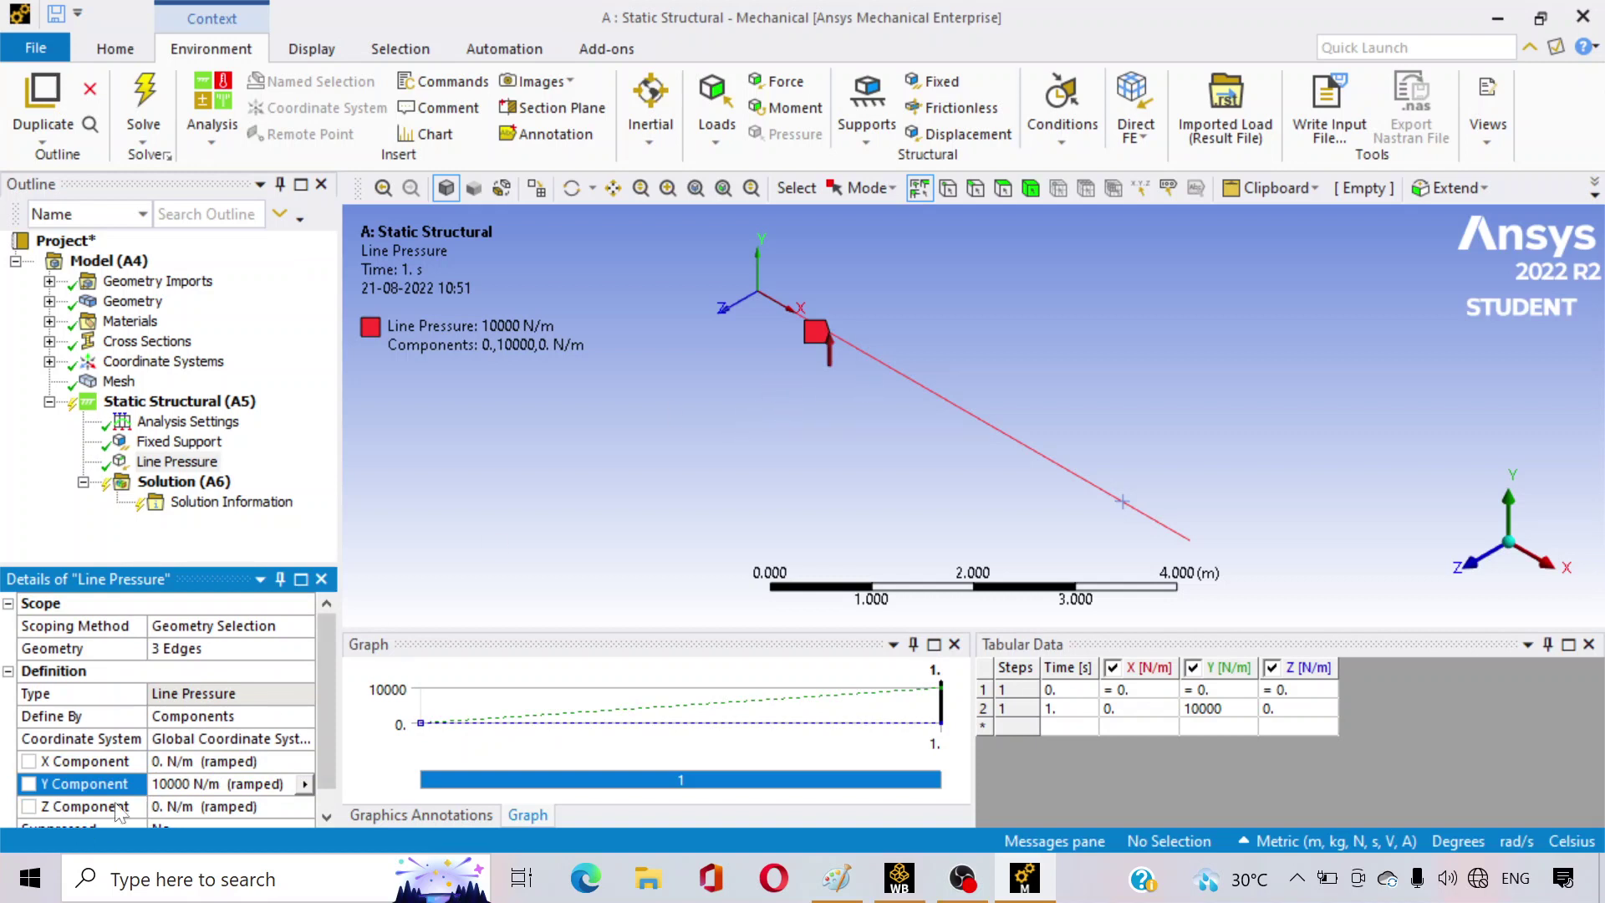
click(153, 783)
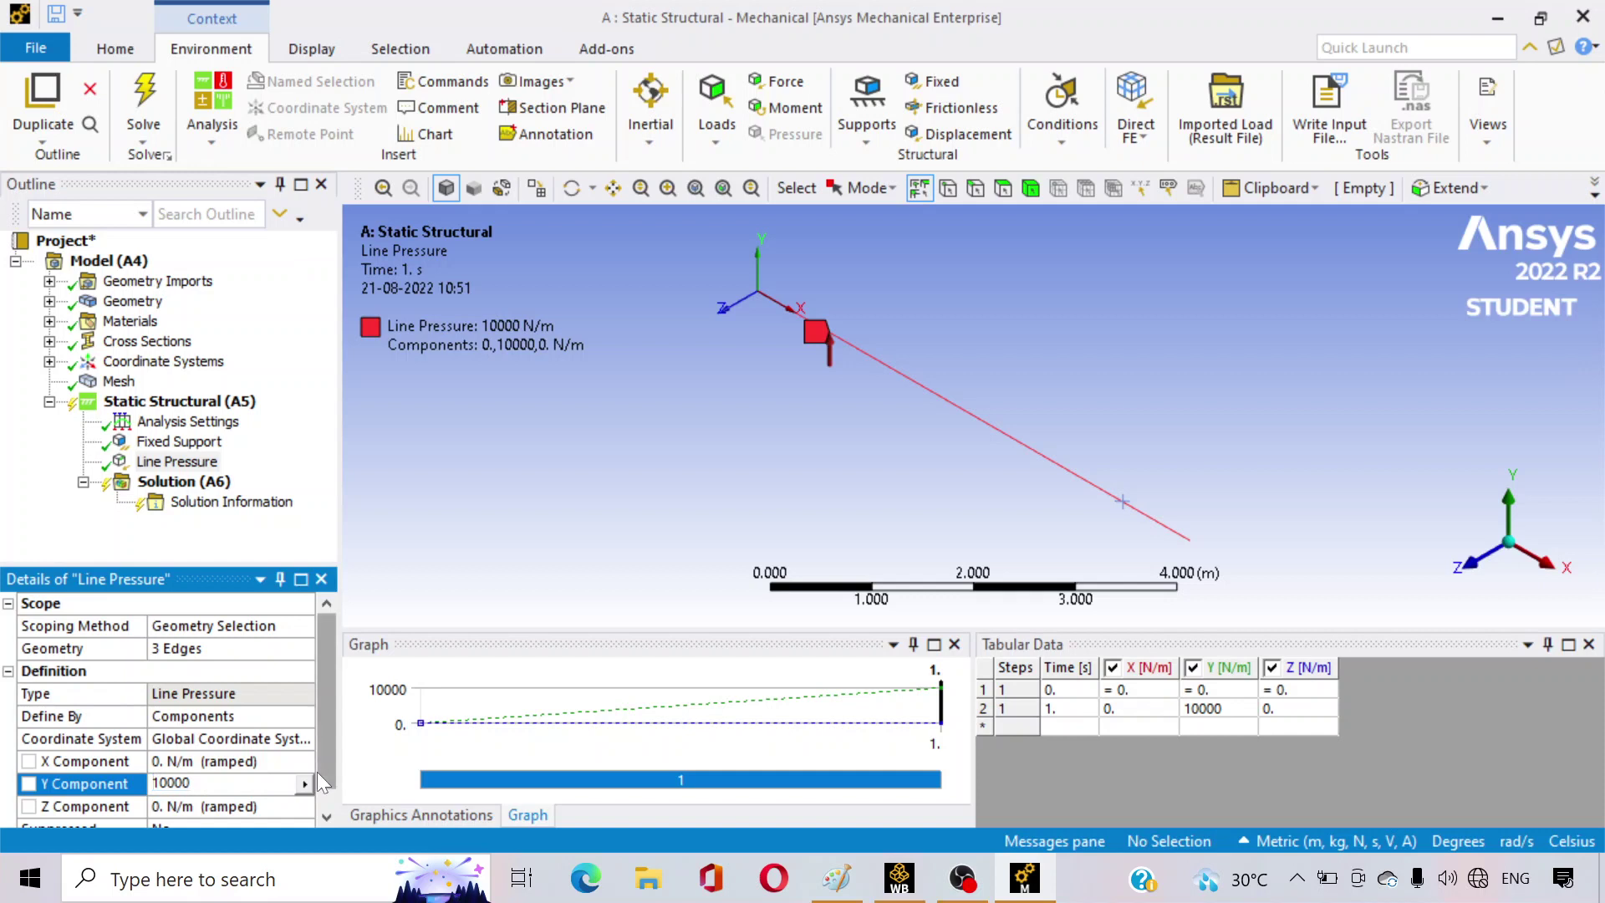
text(-)
key(Return)
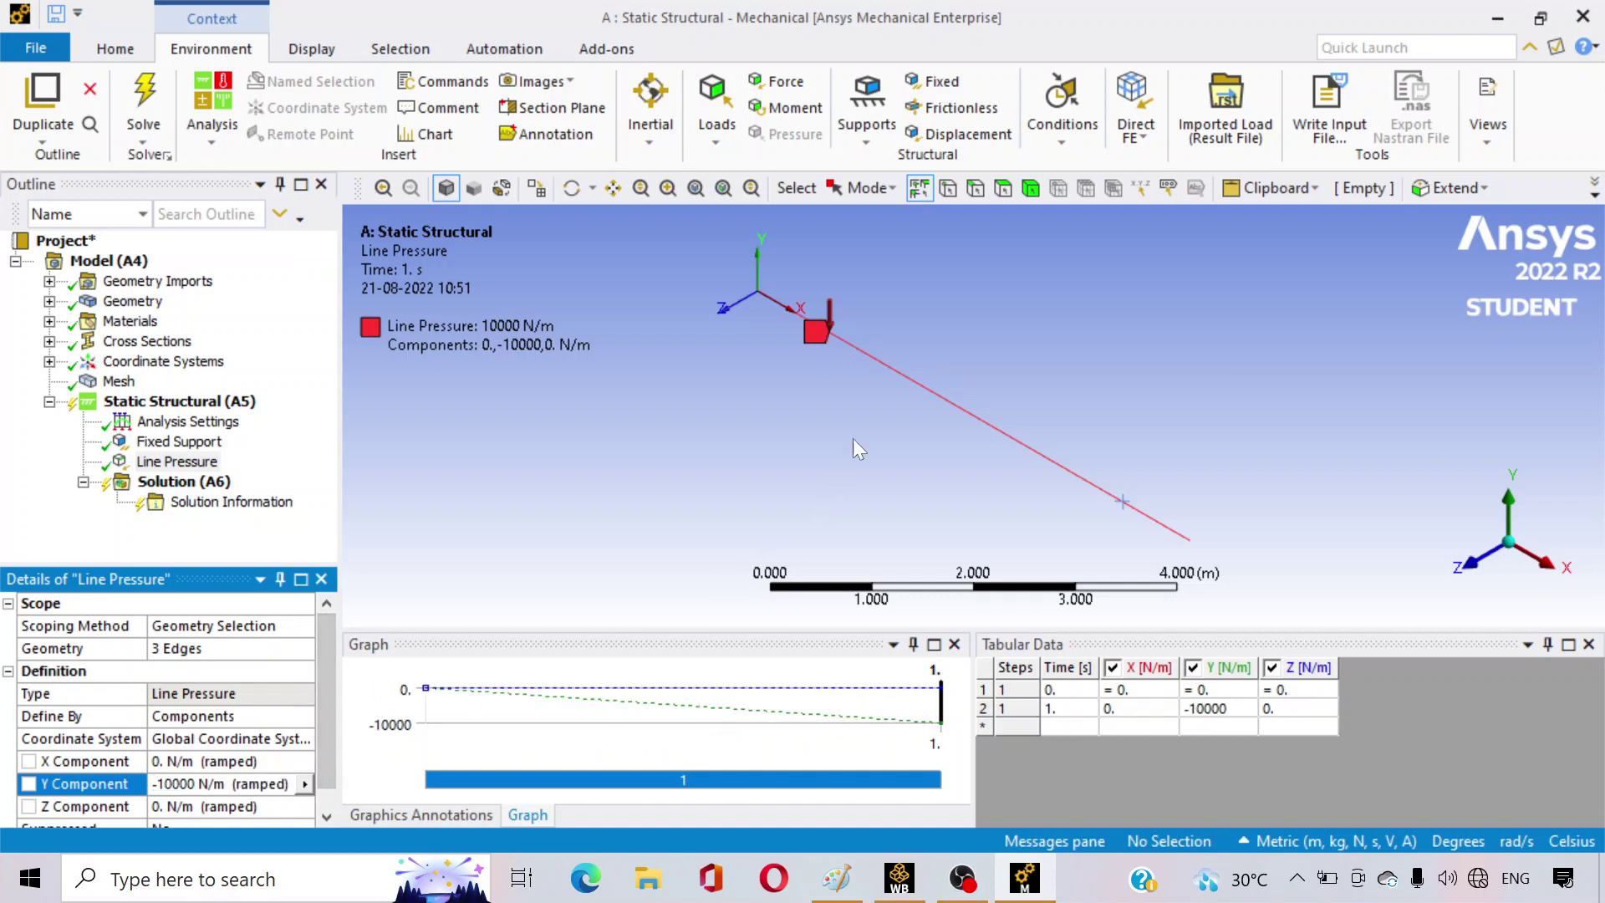
scroll(809, 367, down, 2)
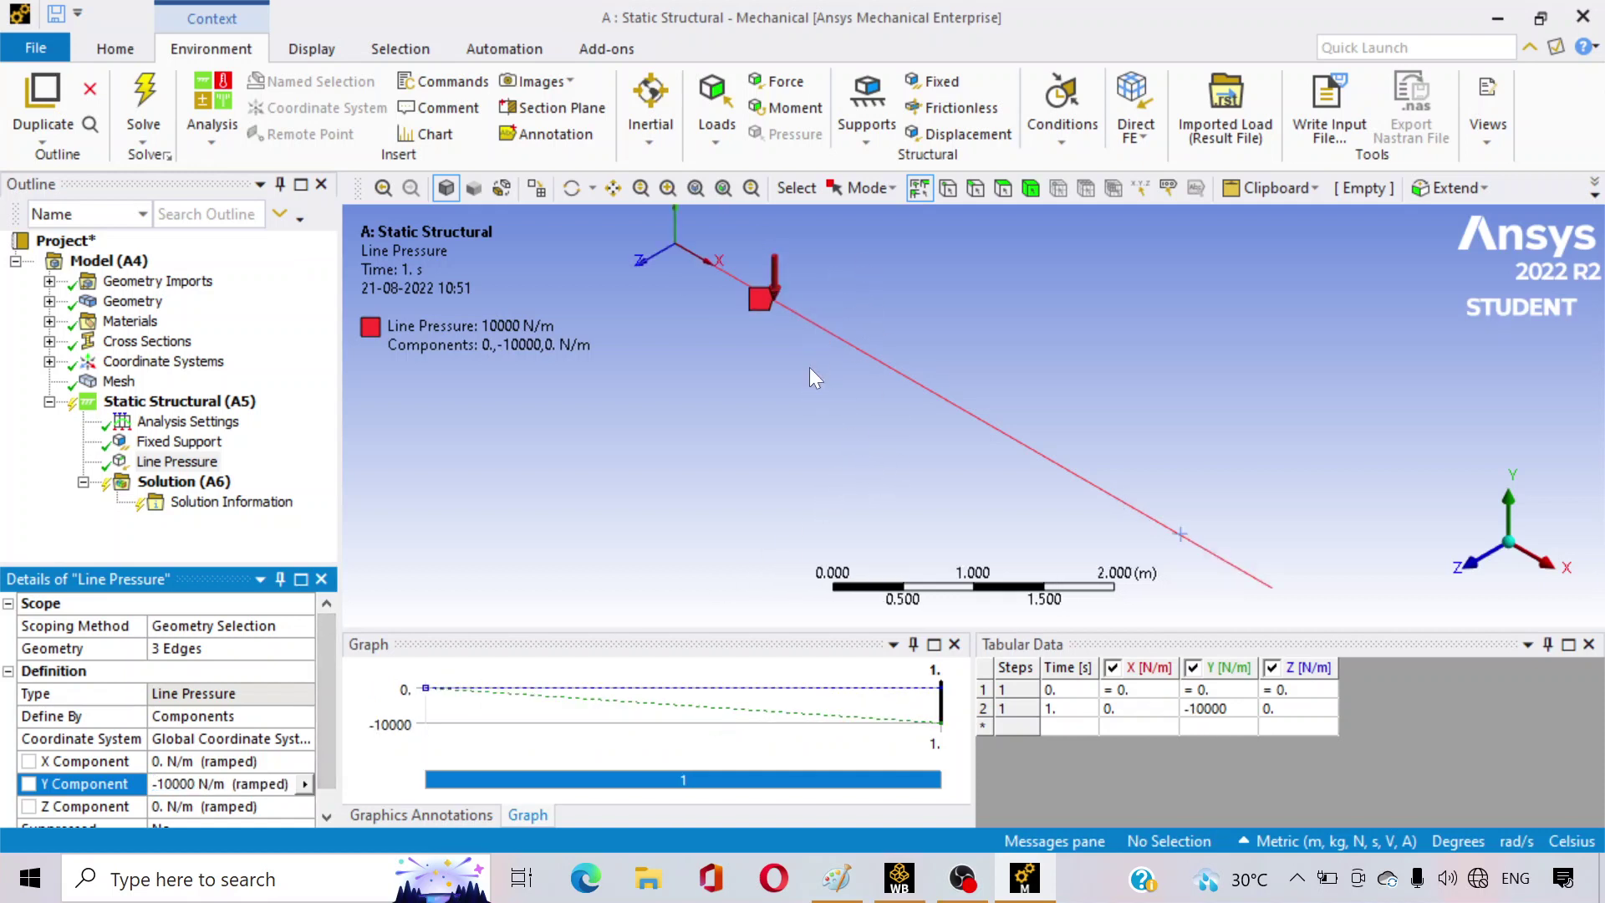
click(240, 403)
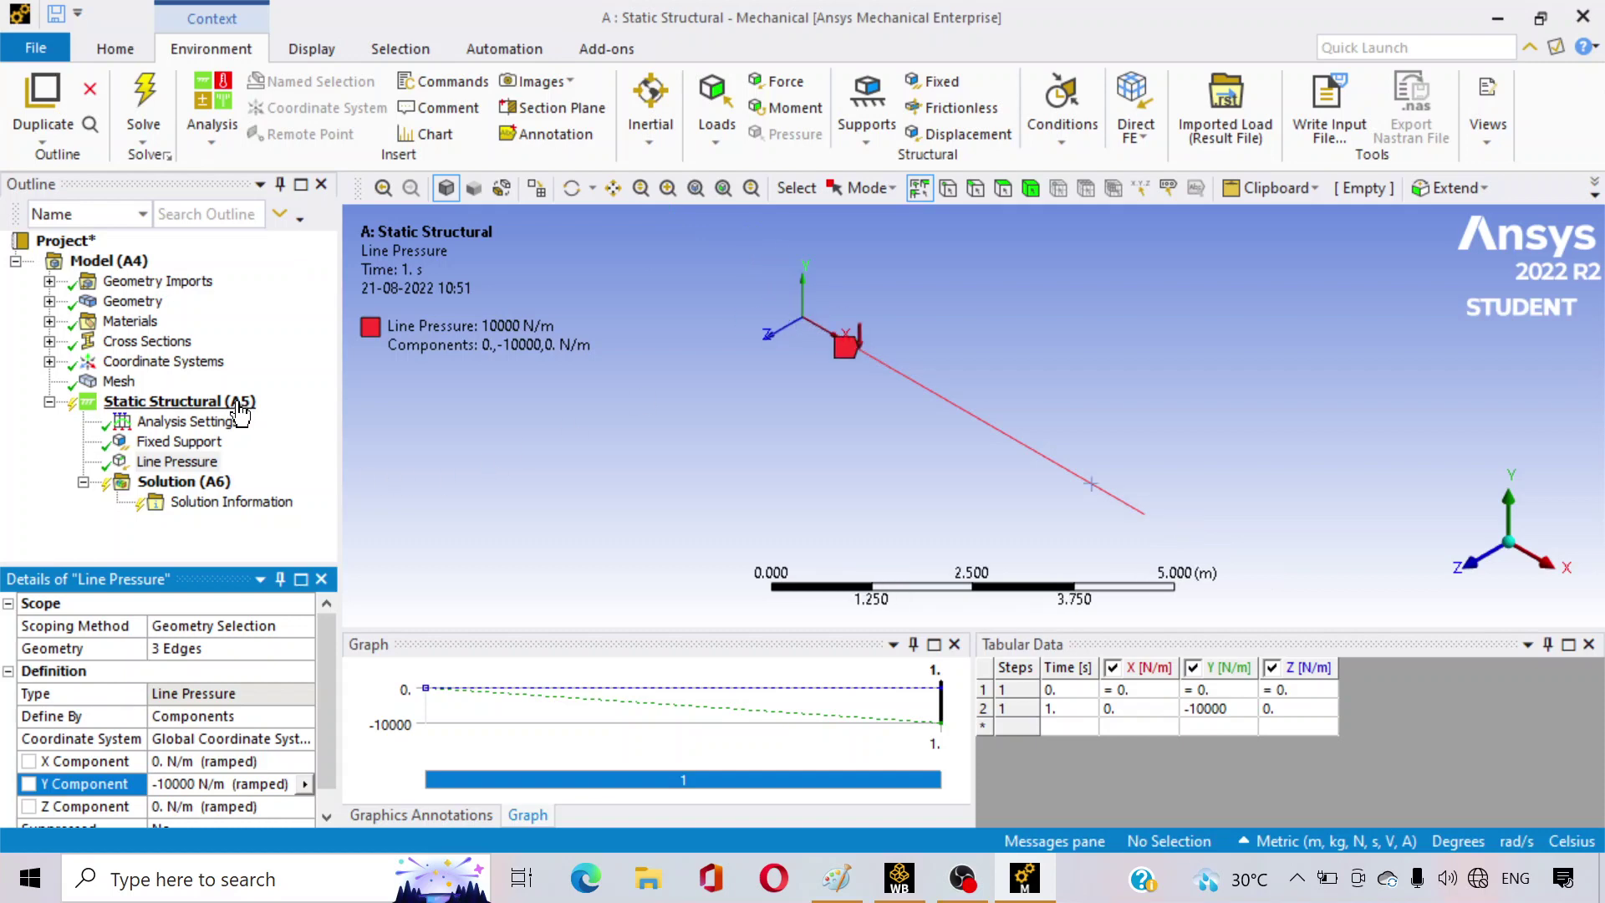
- Insert a Force scoped to two beam vertices, starting with the one at x = 2 m
right_click(240, 404)
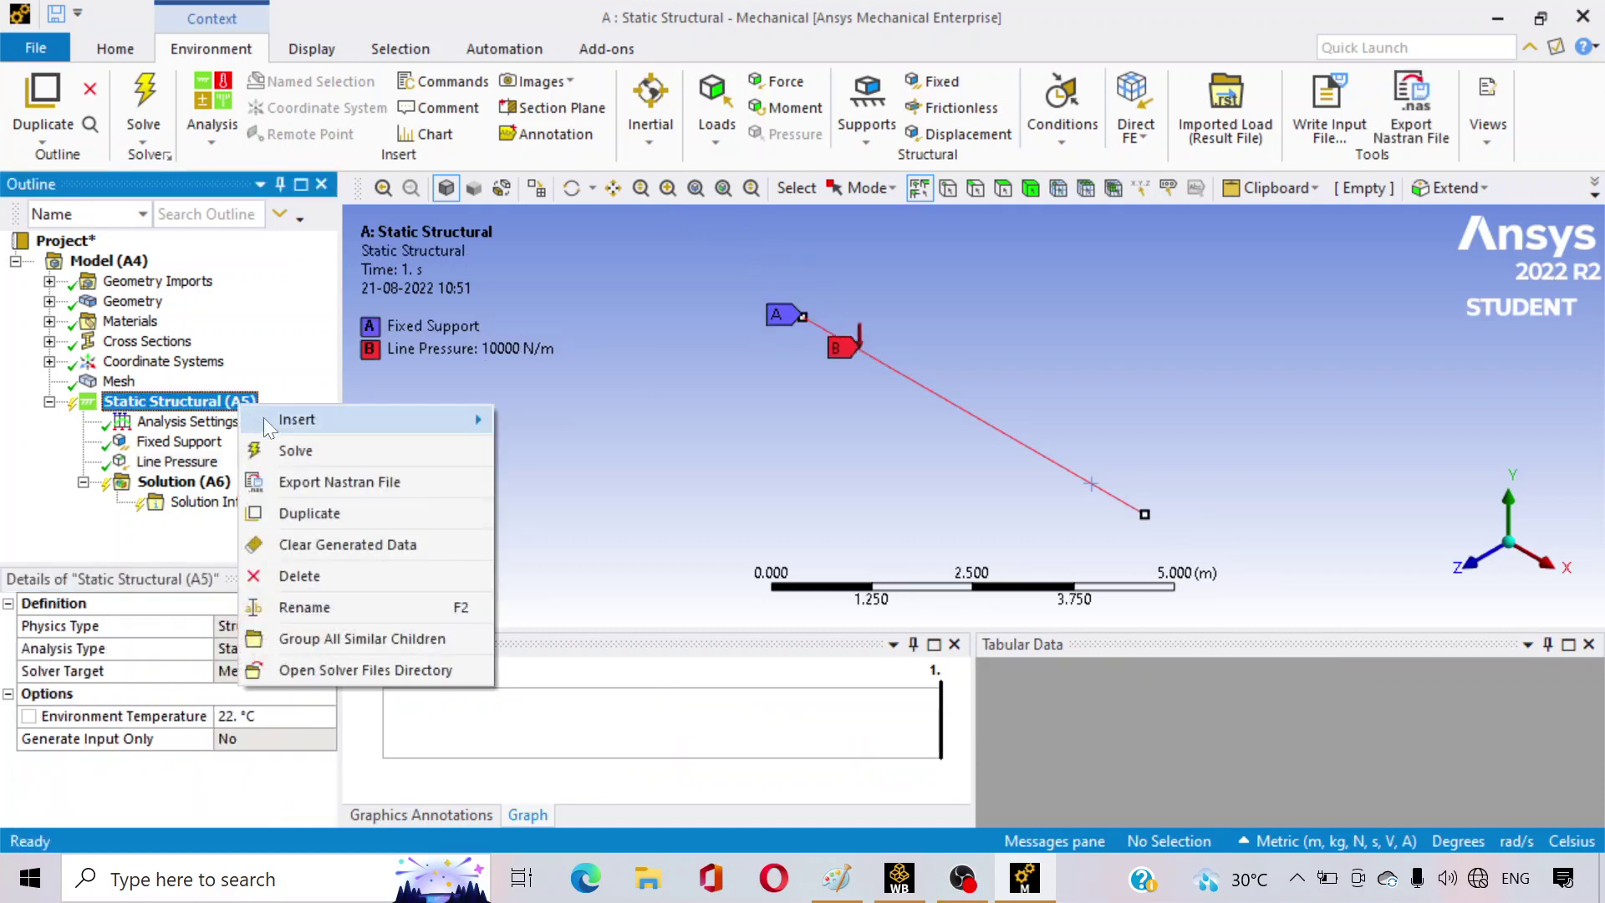
mouse_move(263, 418)
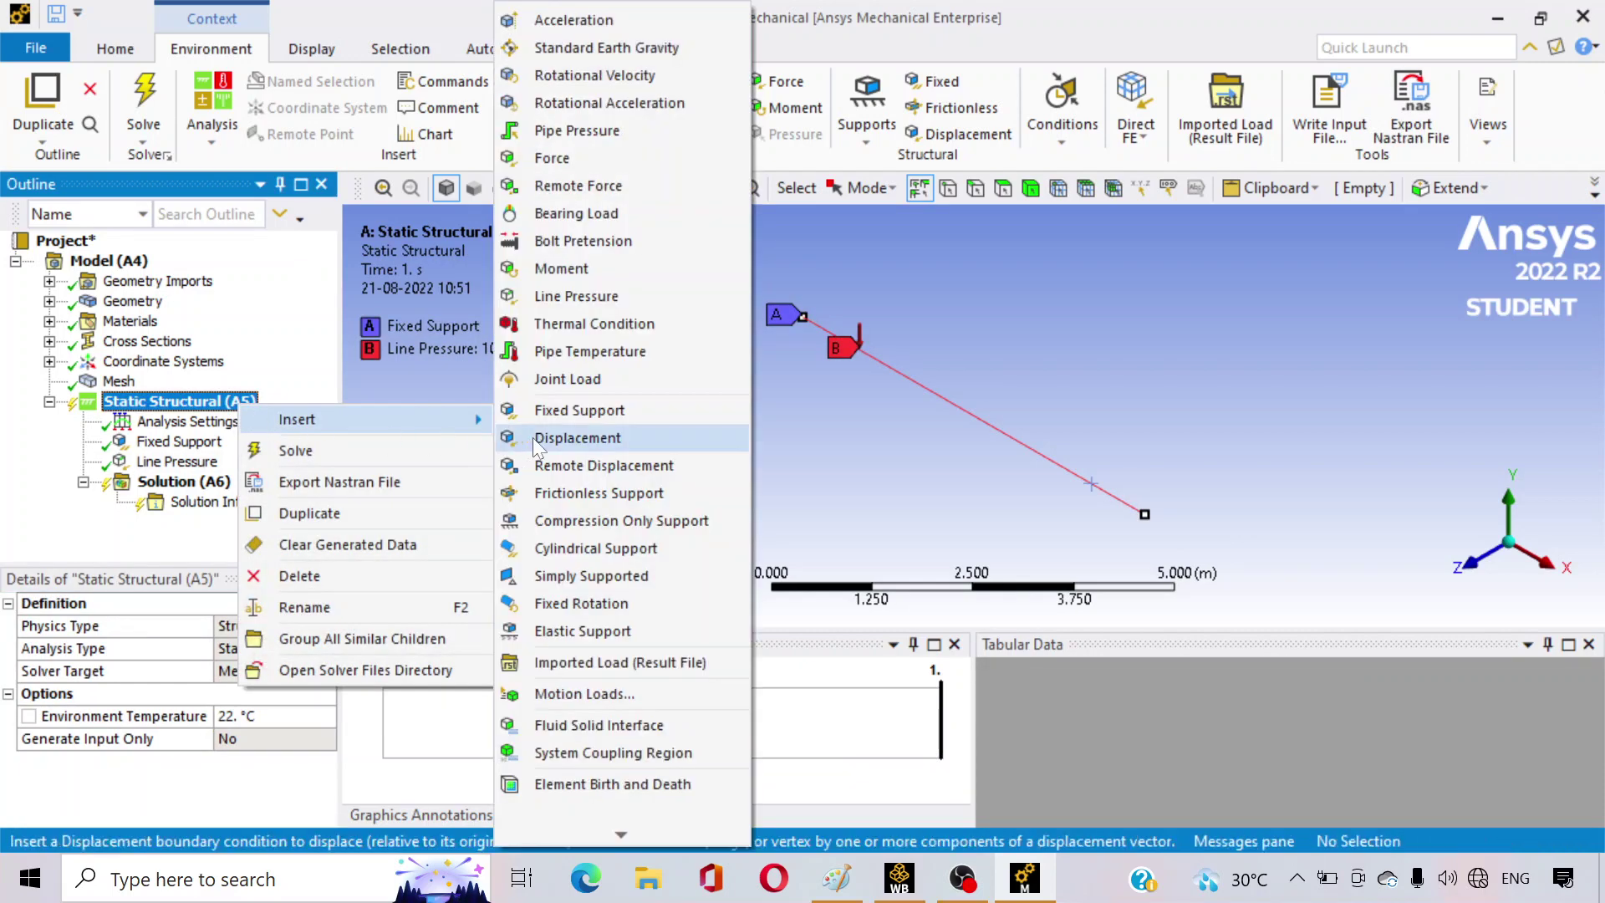
click(595, 158)
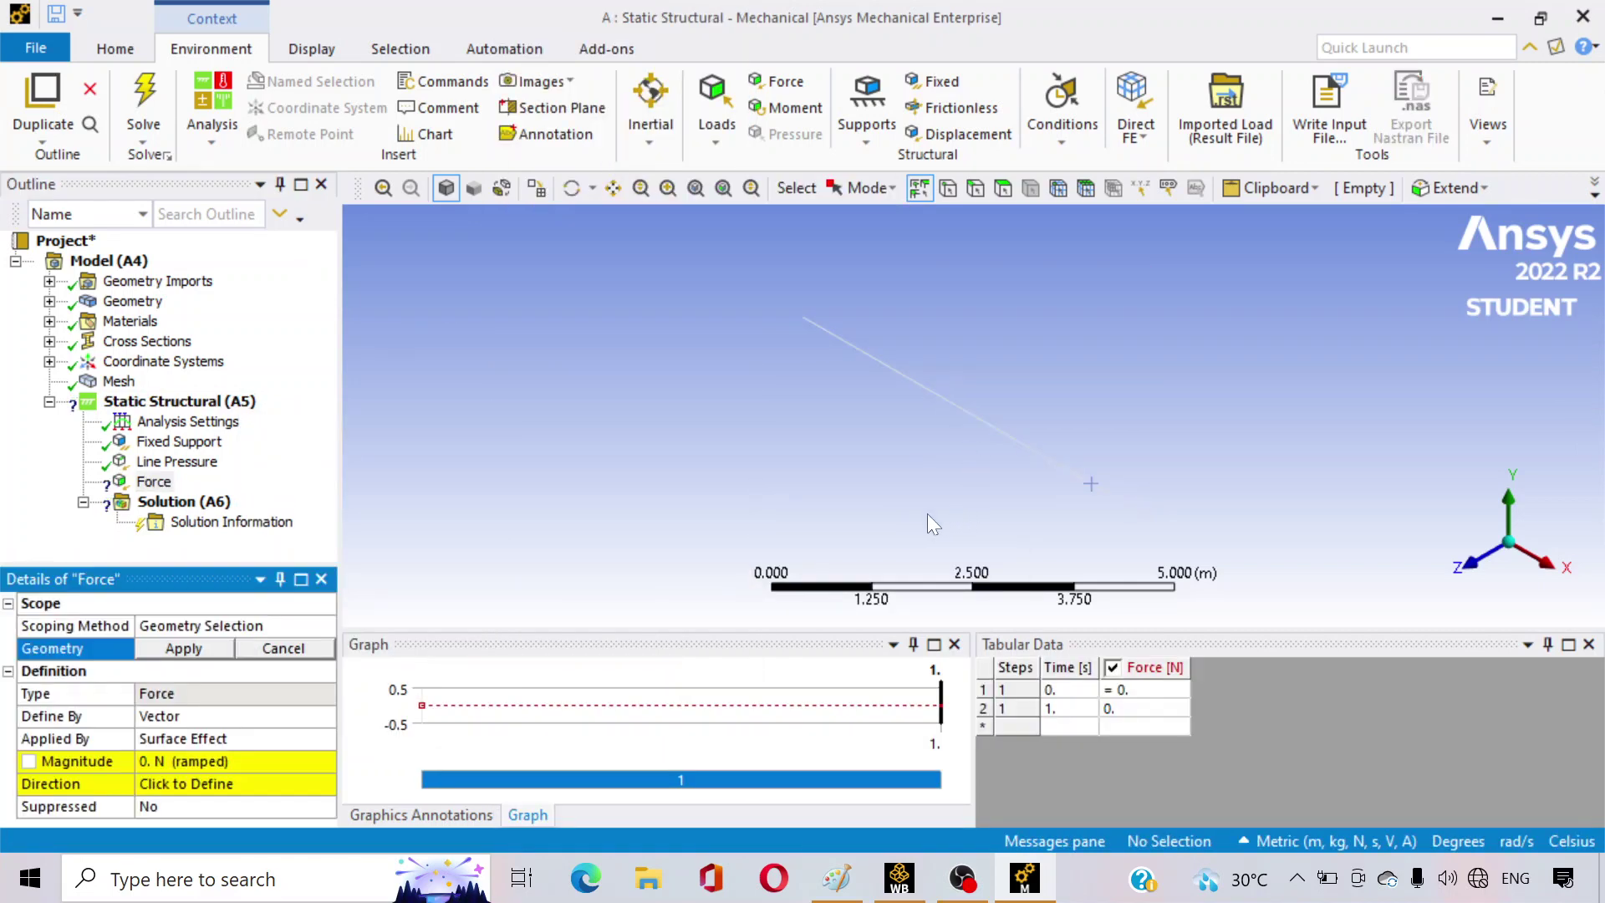
scroll(885, 518, up, 2)
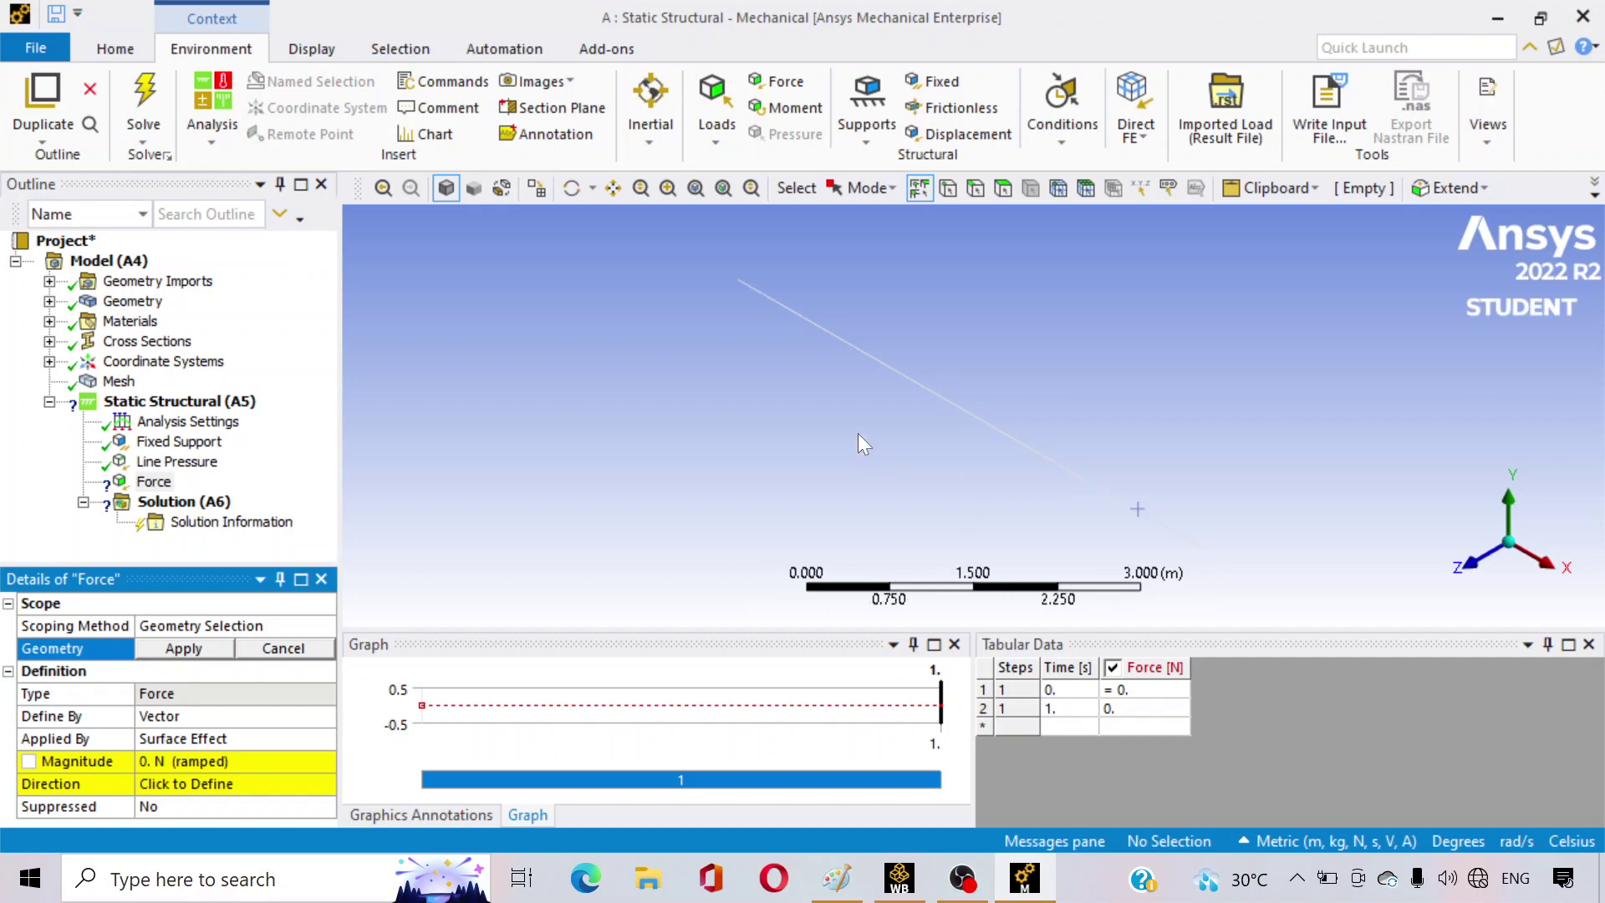
click(894, 371)
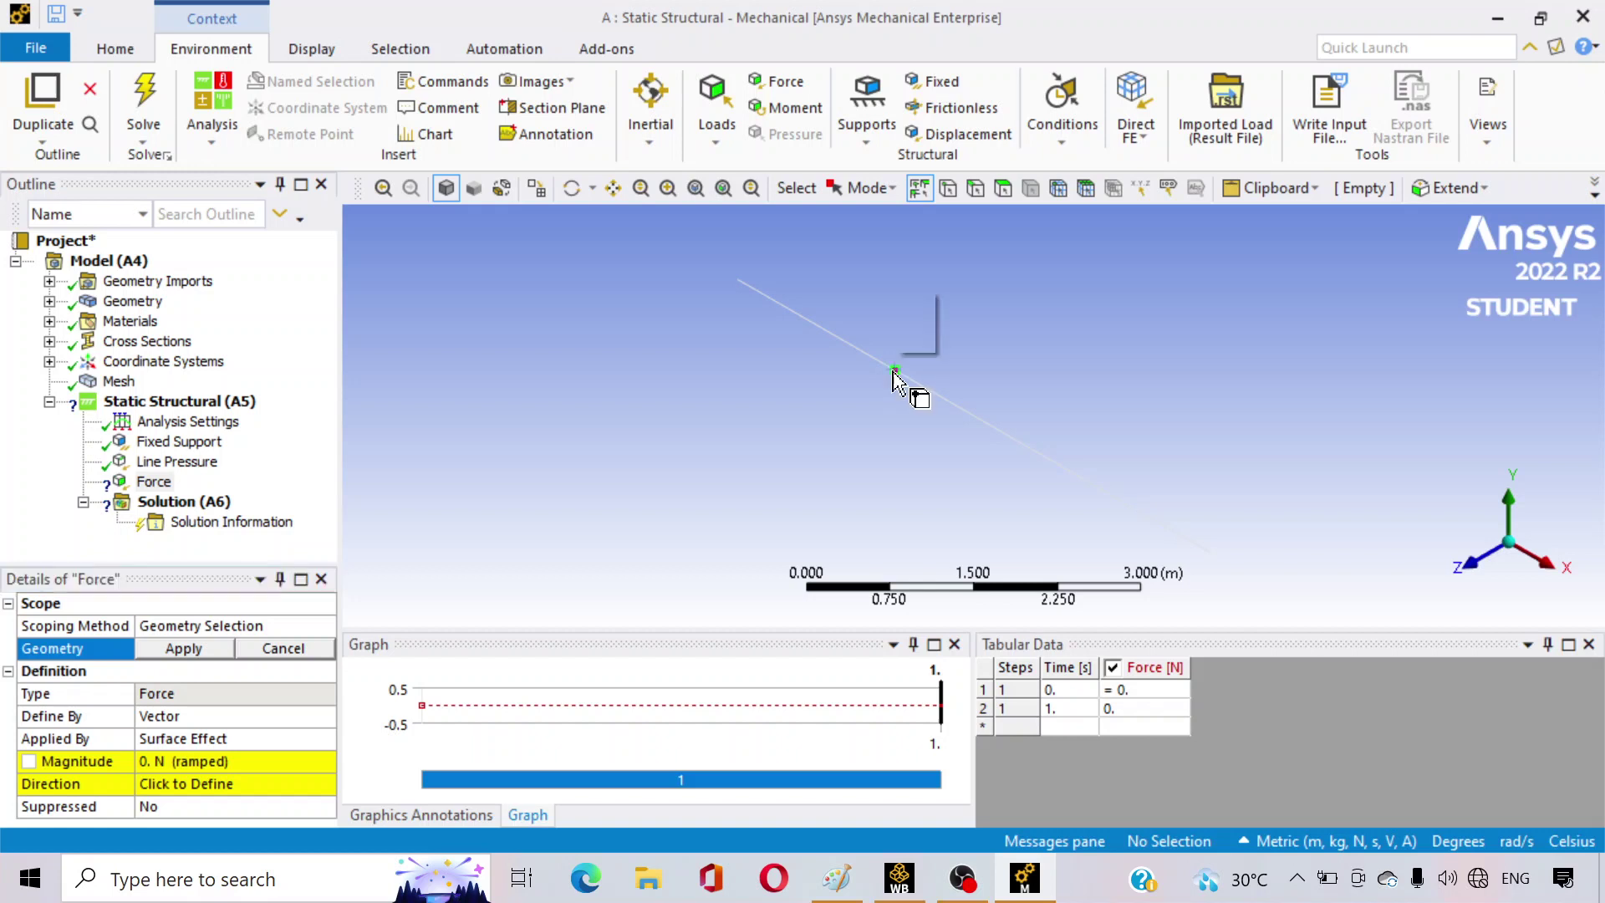
ctrl+click(1052, 461)
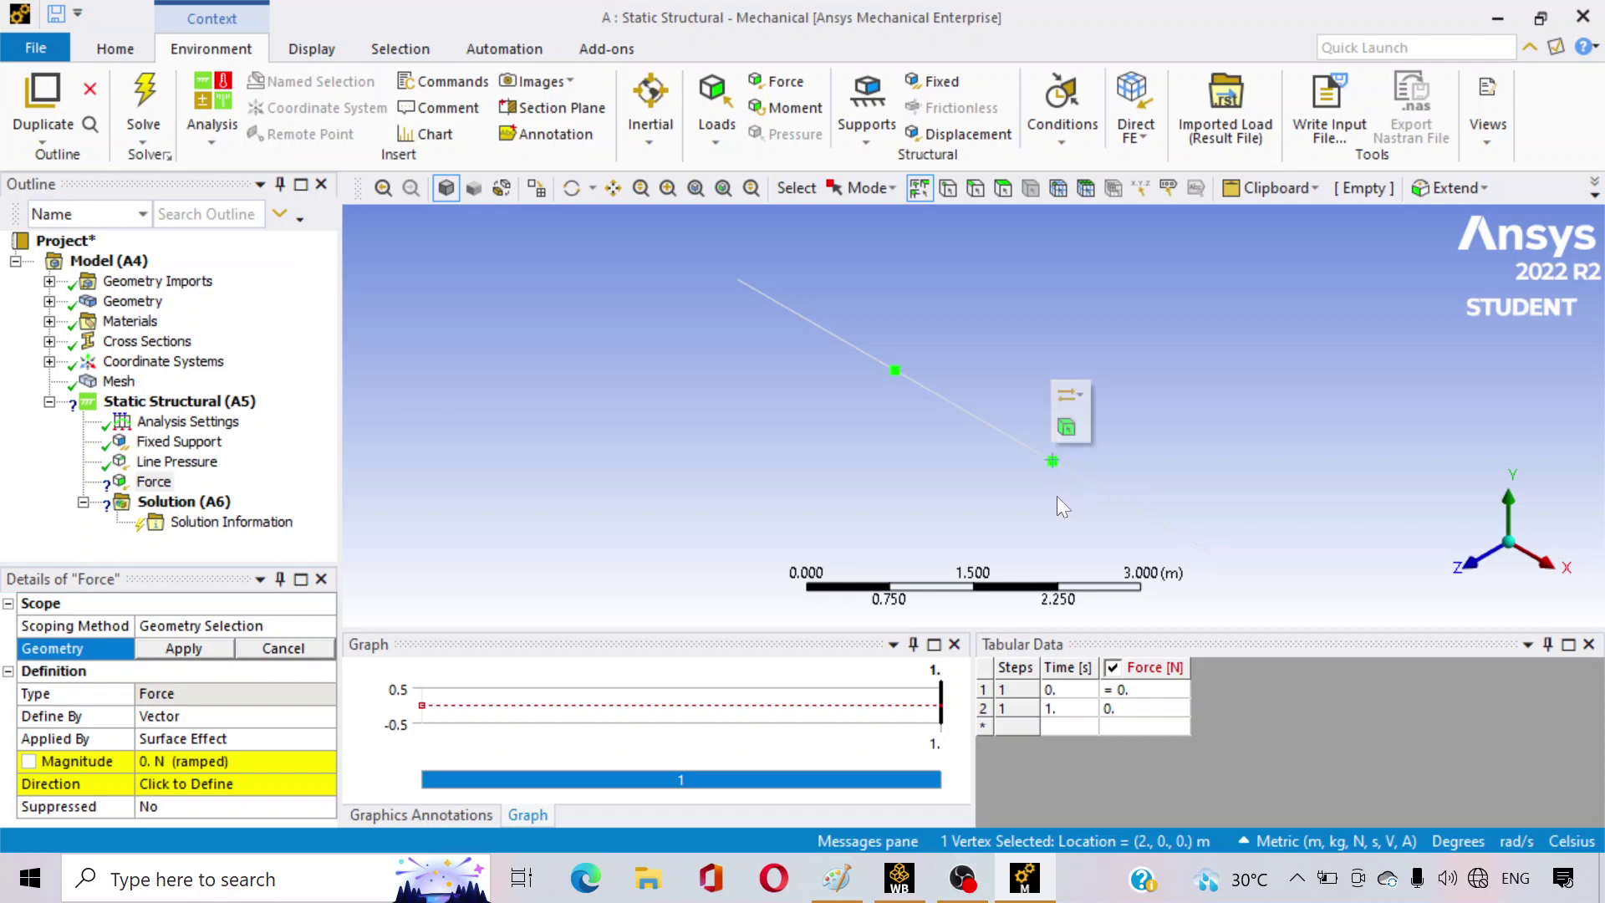
click(203, 648)
- Define the force by Components with a Y component of -20000 N
click(218, 715)
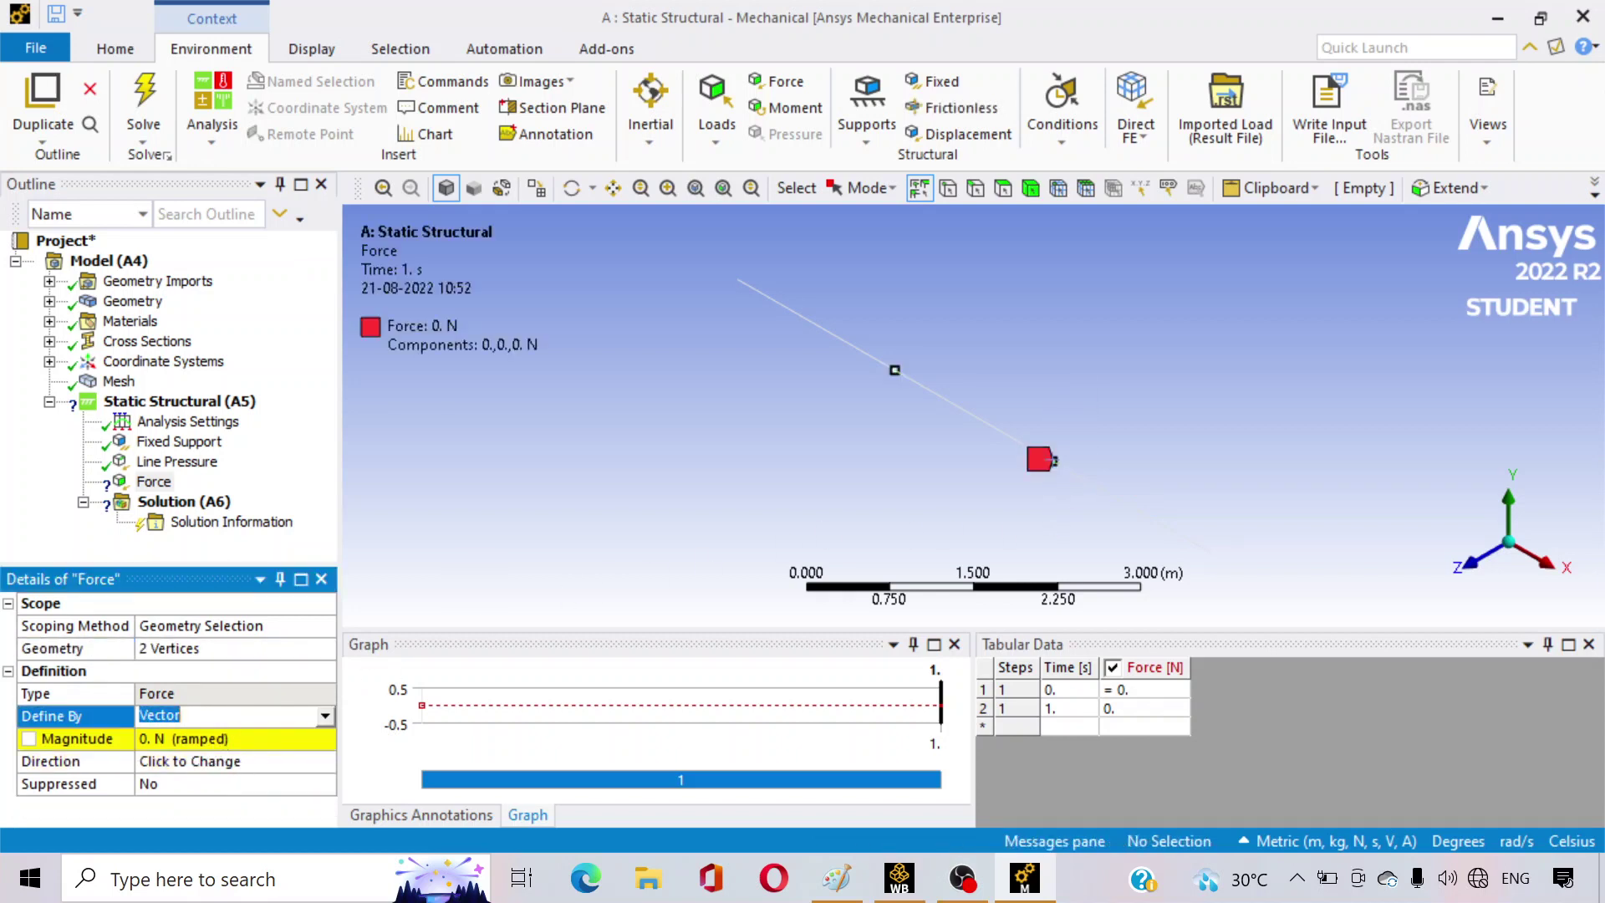
click(324, 716)
click(179, 746)
click(224, 782)
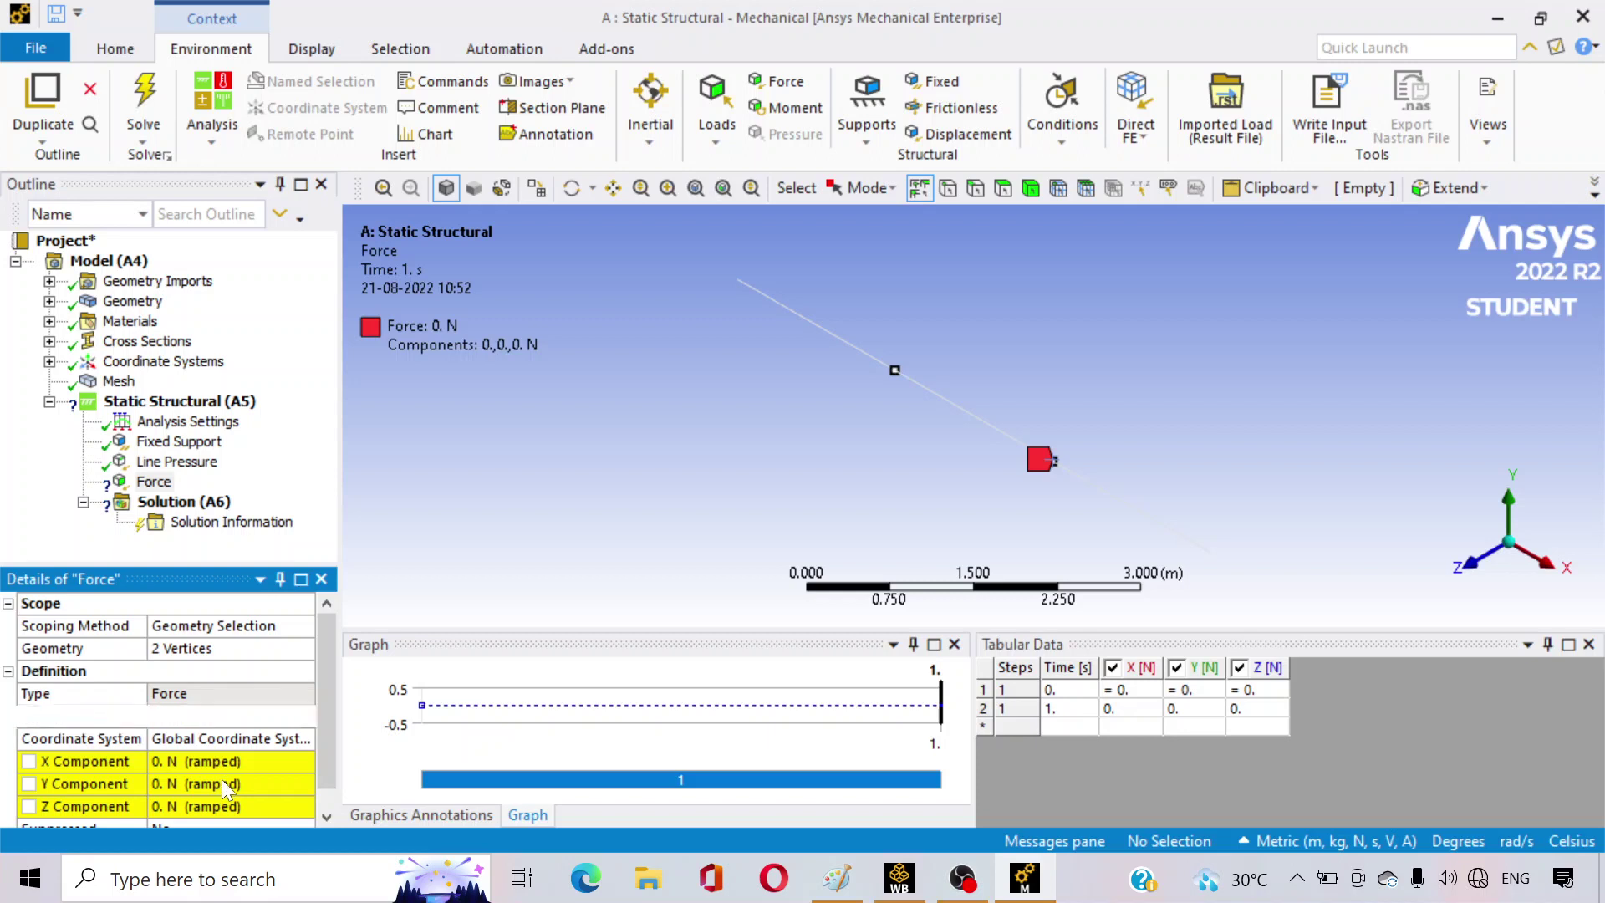
text(-)
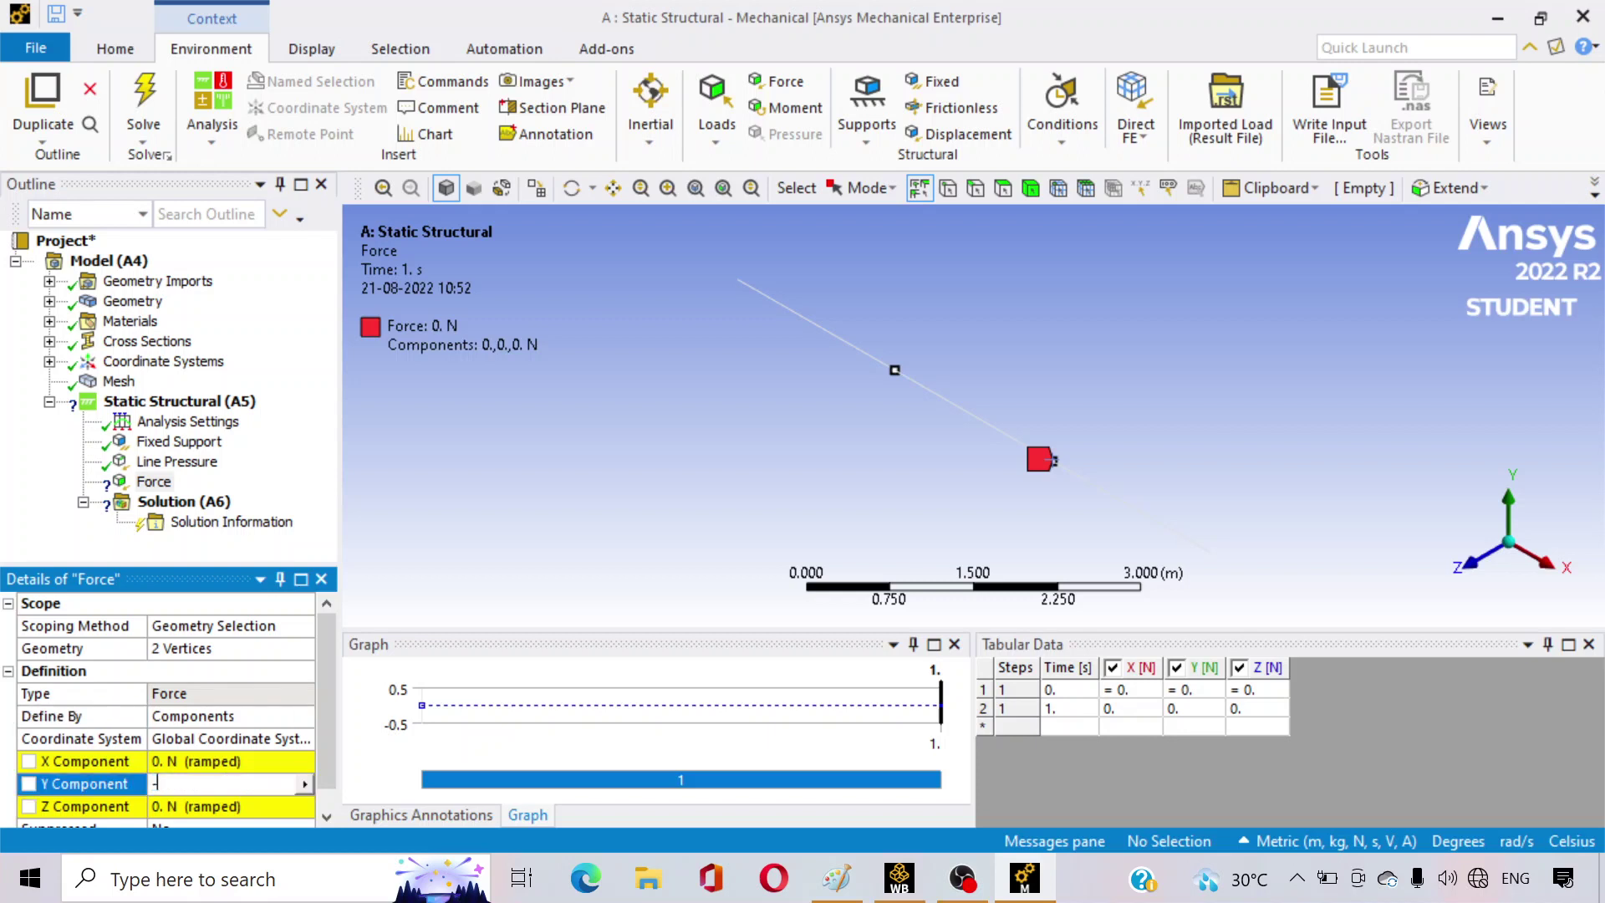
text(20000)
key(Return)
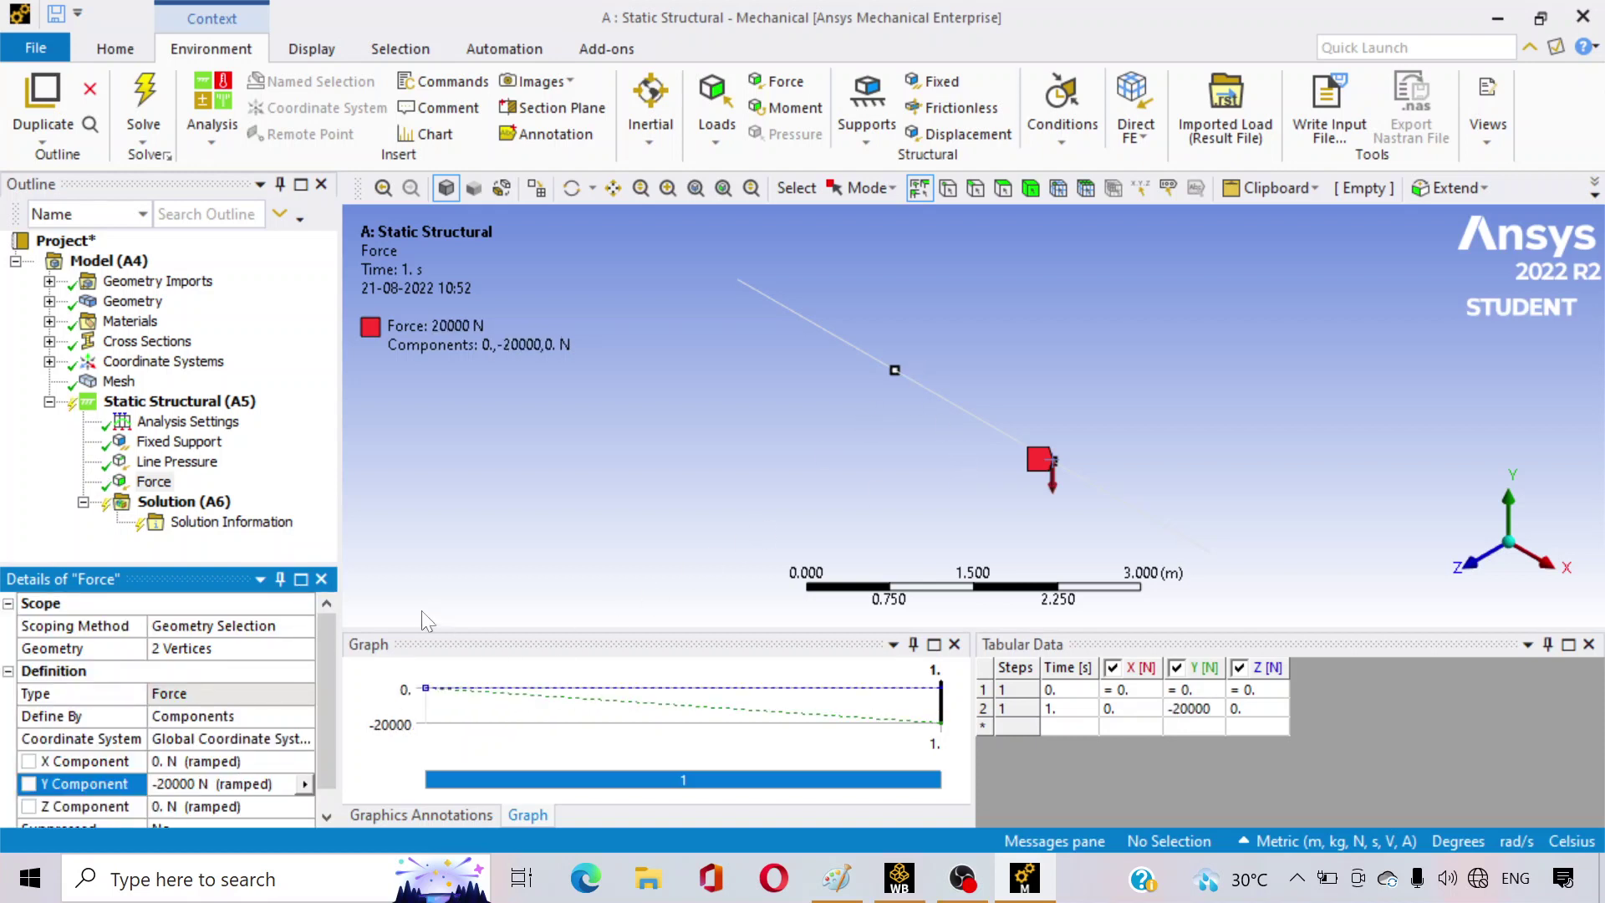
click(210, 446)
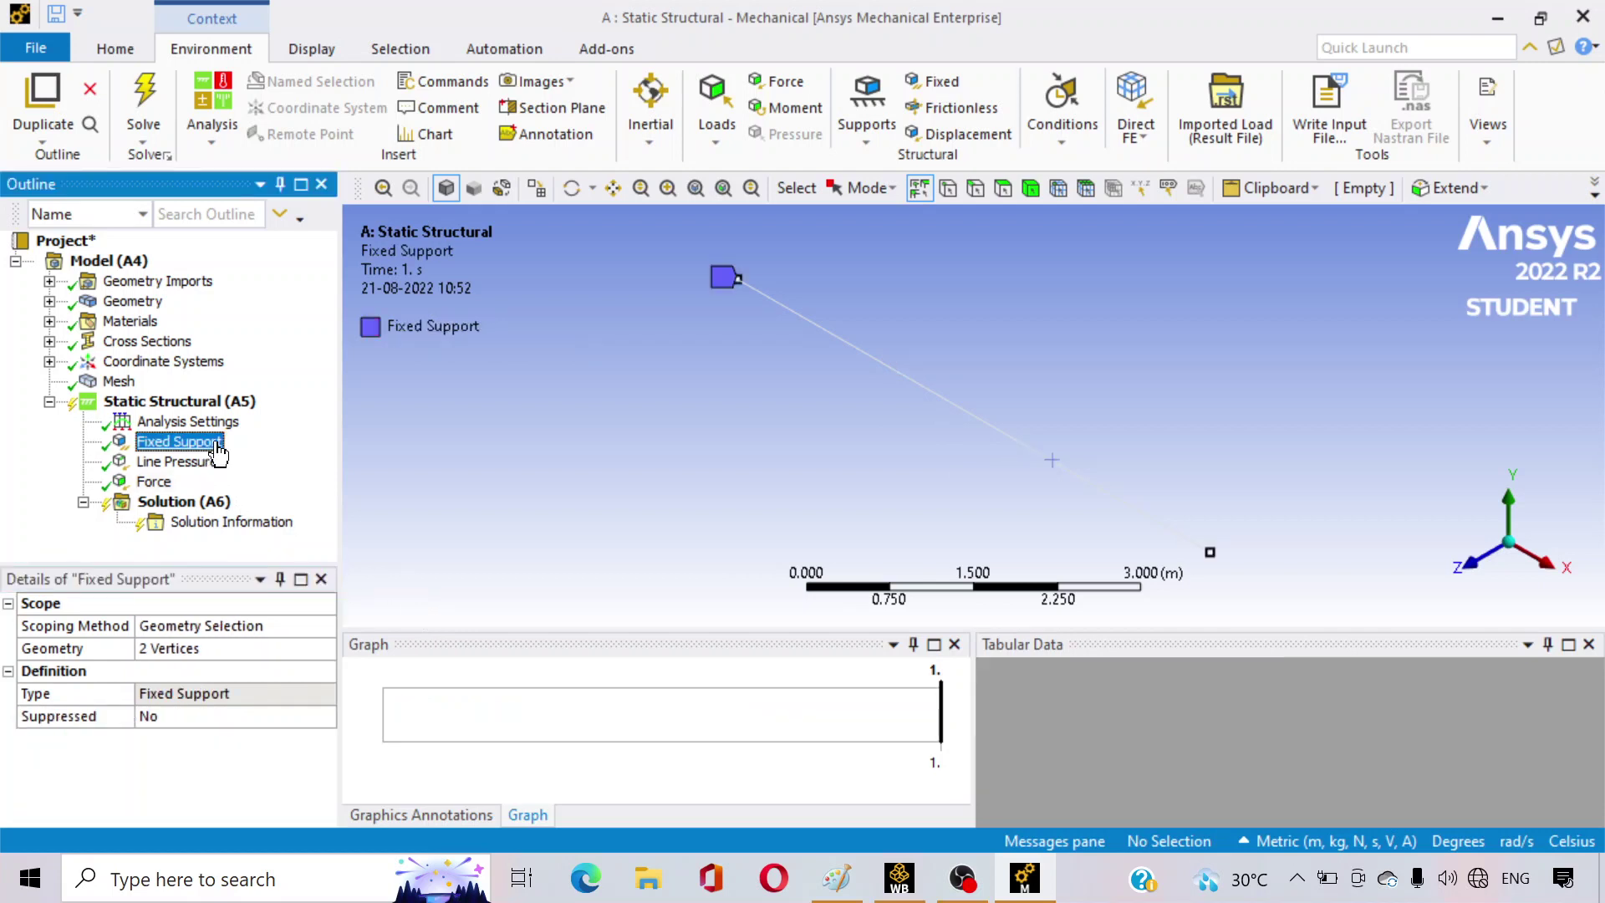
- Review the Line Pressure and Force load settings in the outline
key(Down)
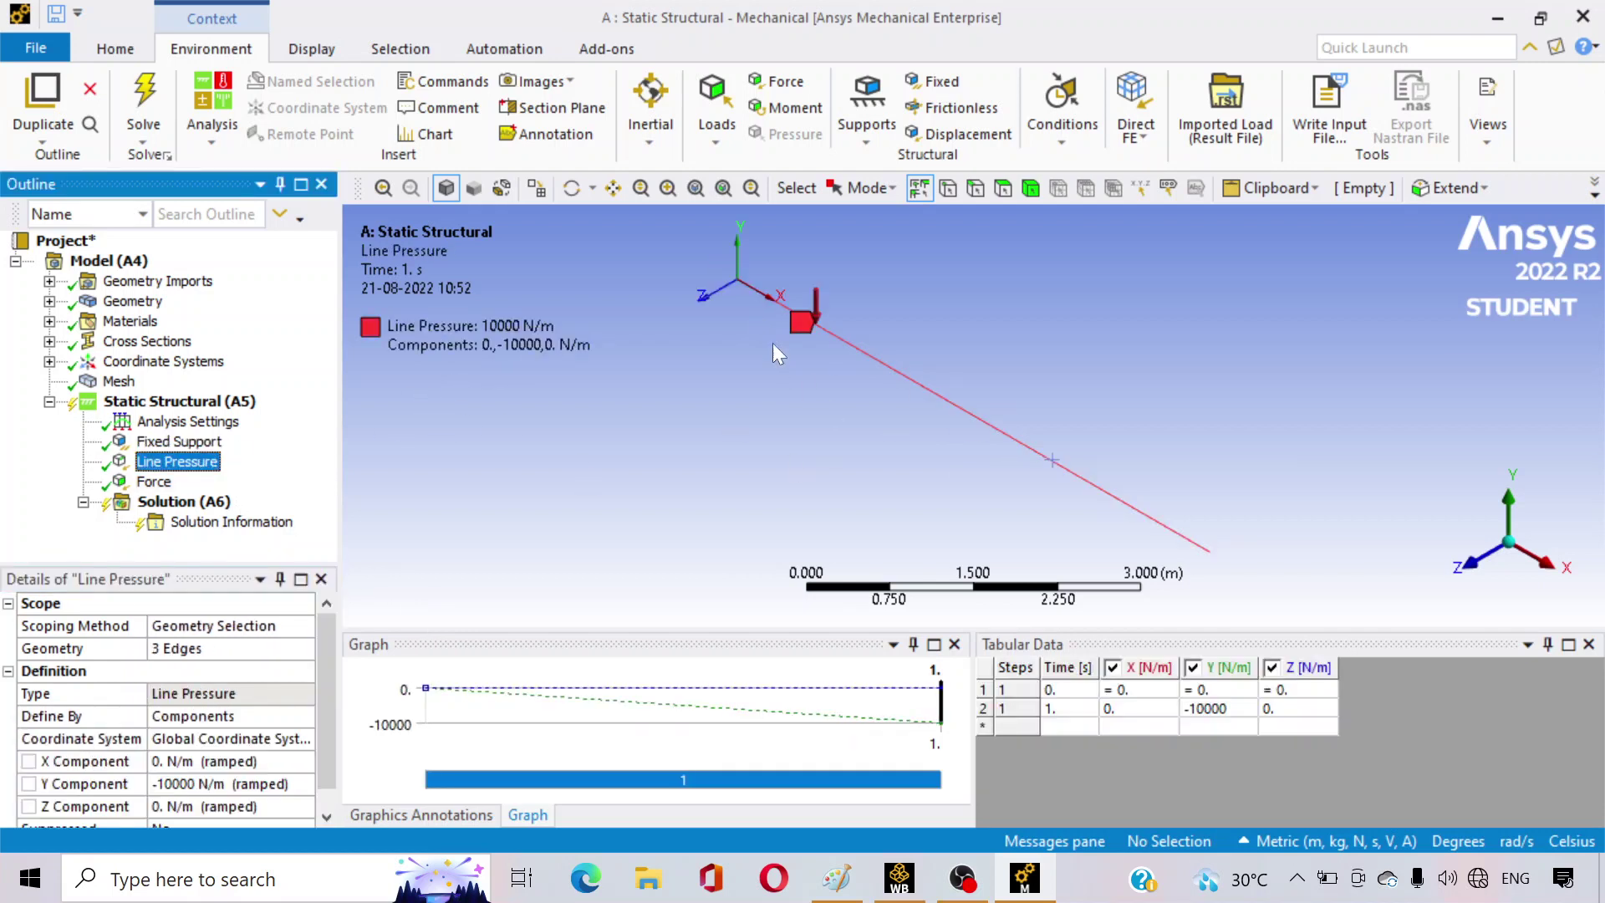
click(150, 482)
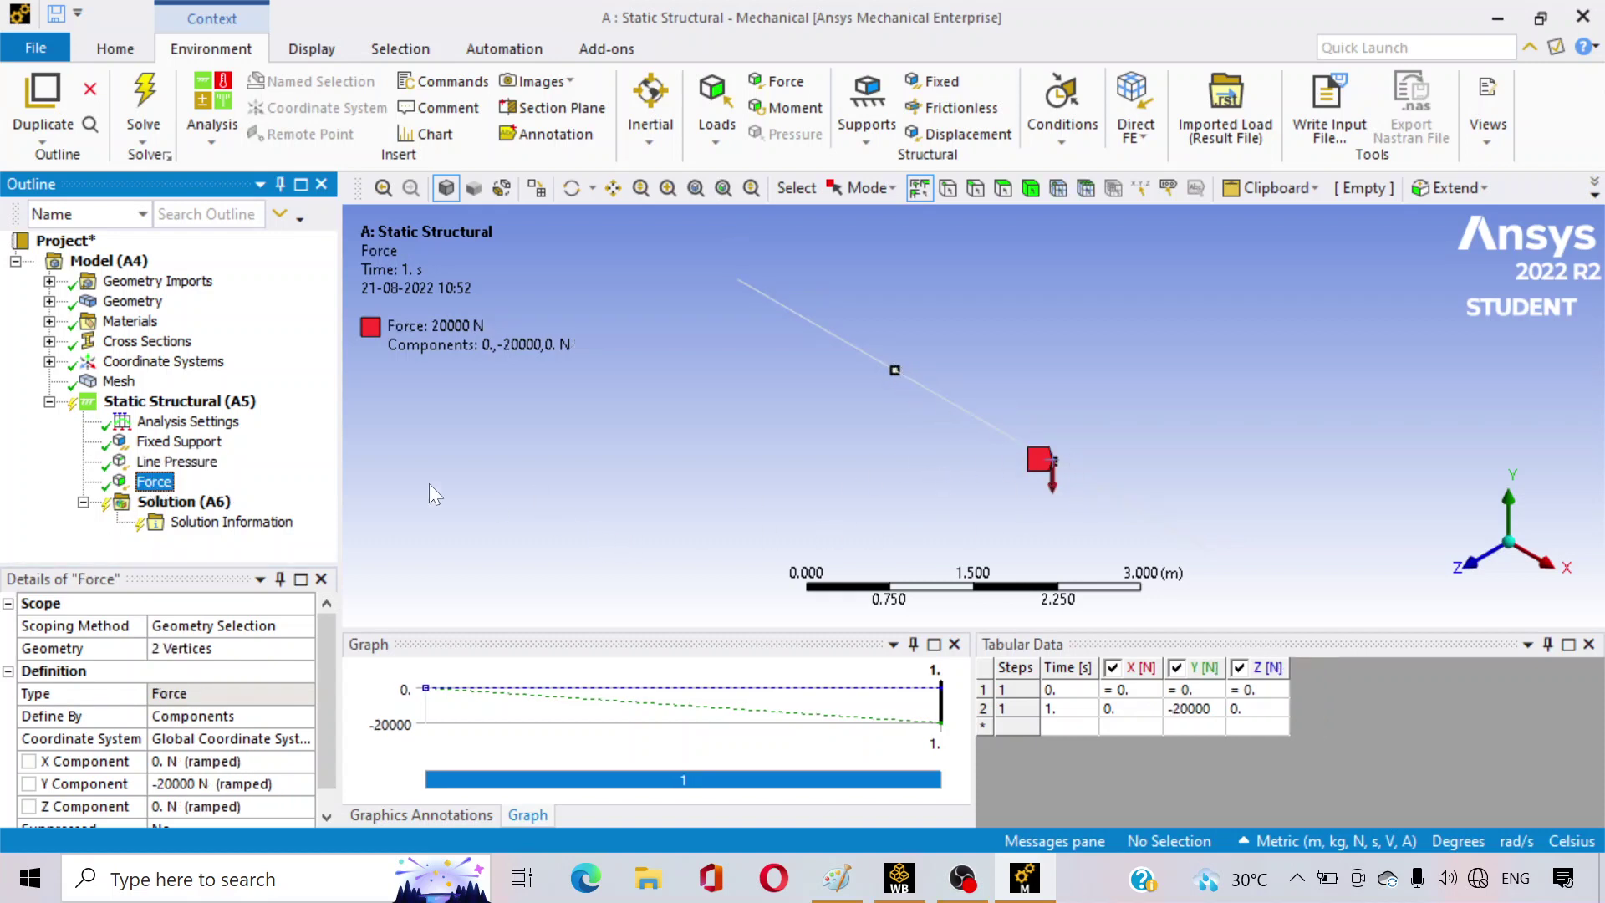
- Add Total Deformation and Directional Deformation results under Solution
click(194, 502)
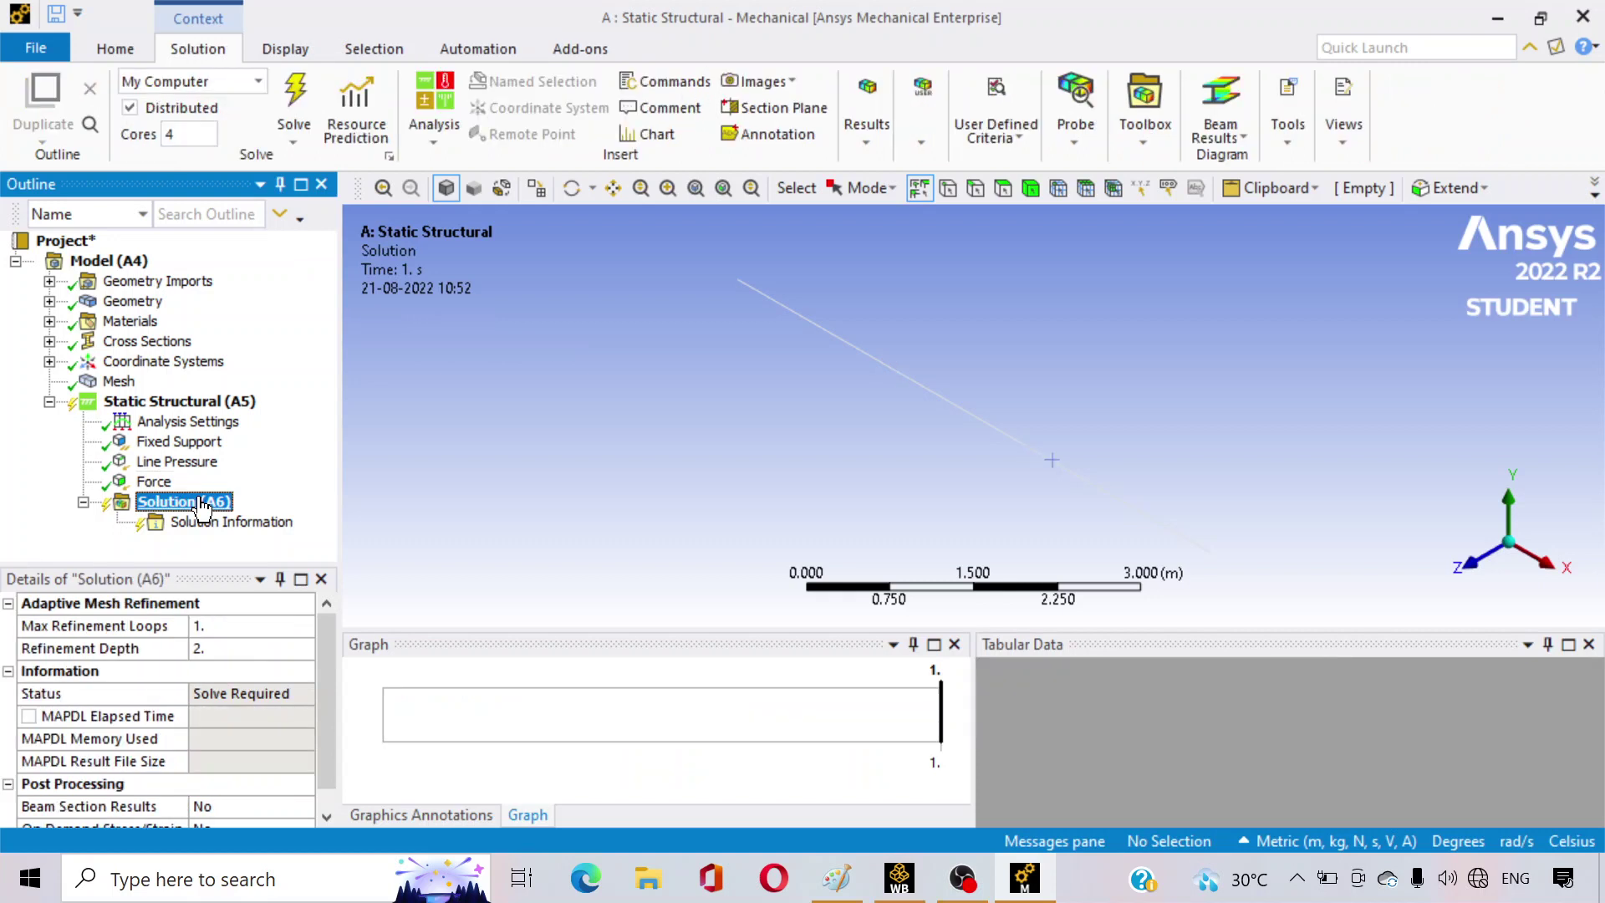
right_click(201, 506)
mouse_move(269, 508)
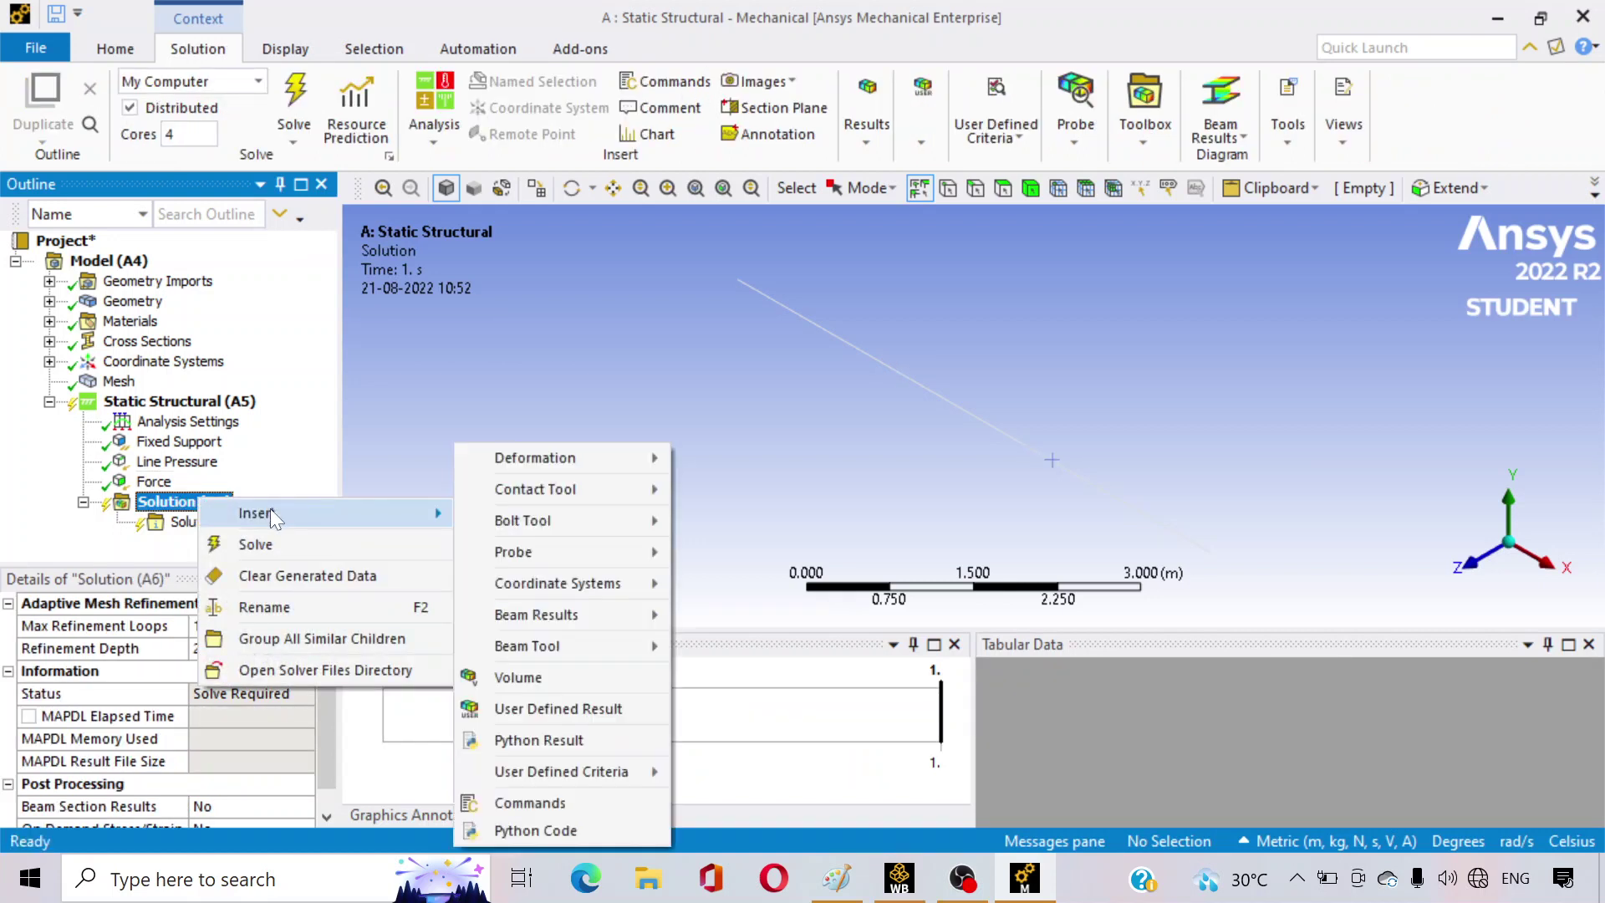
mouse_move(556, 456)
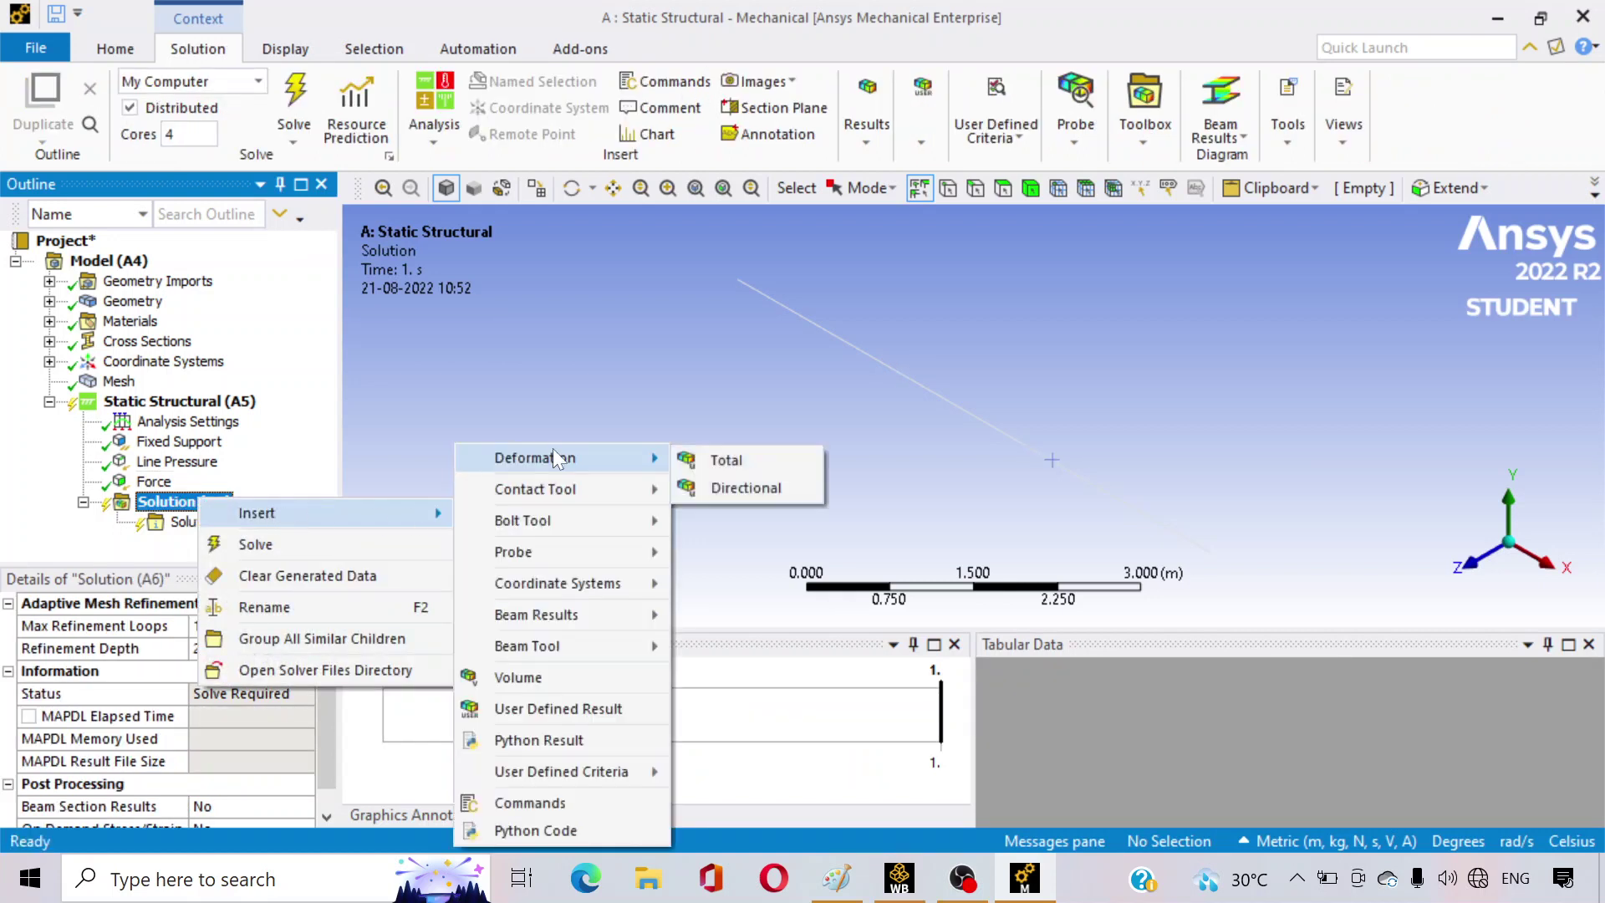
click(726, 465)
click(184, 504)
right_click(185, 504)
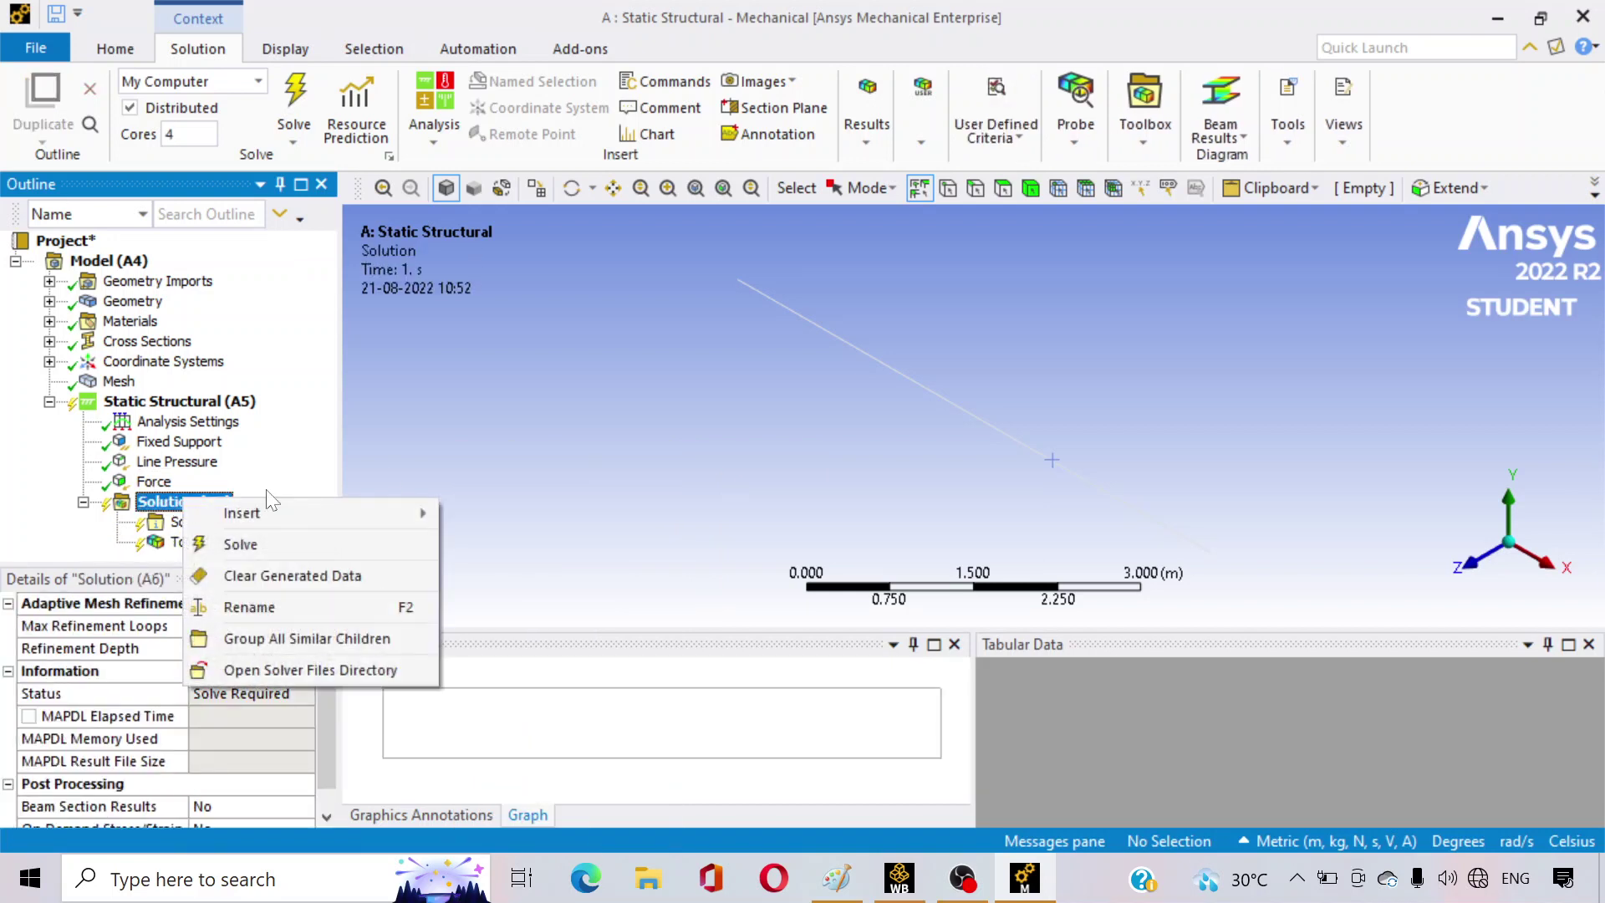
mouse_move(272, 511)
mouse_move(570, 452)
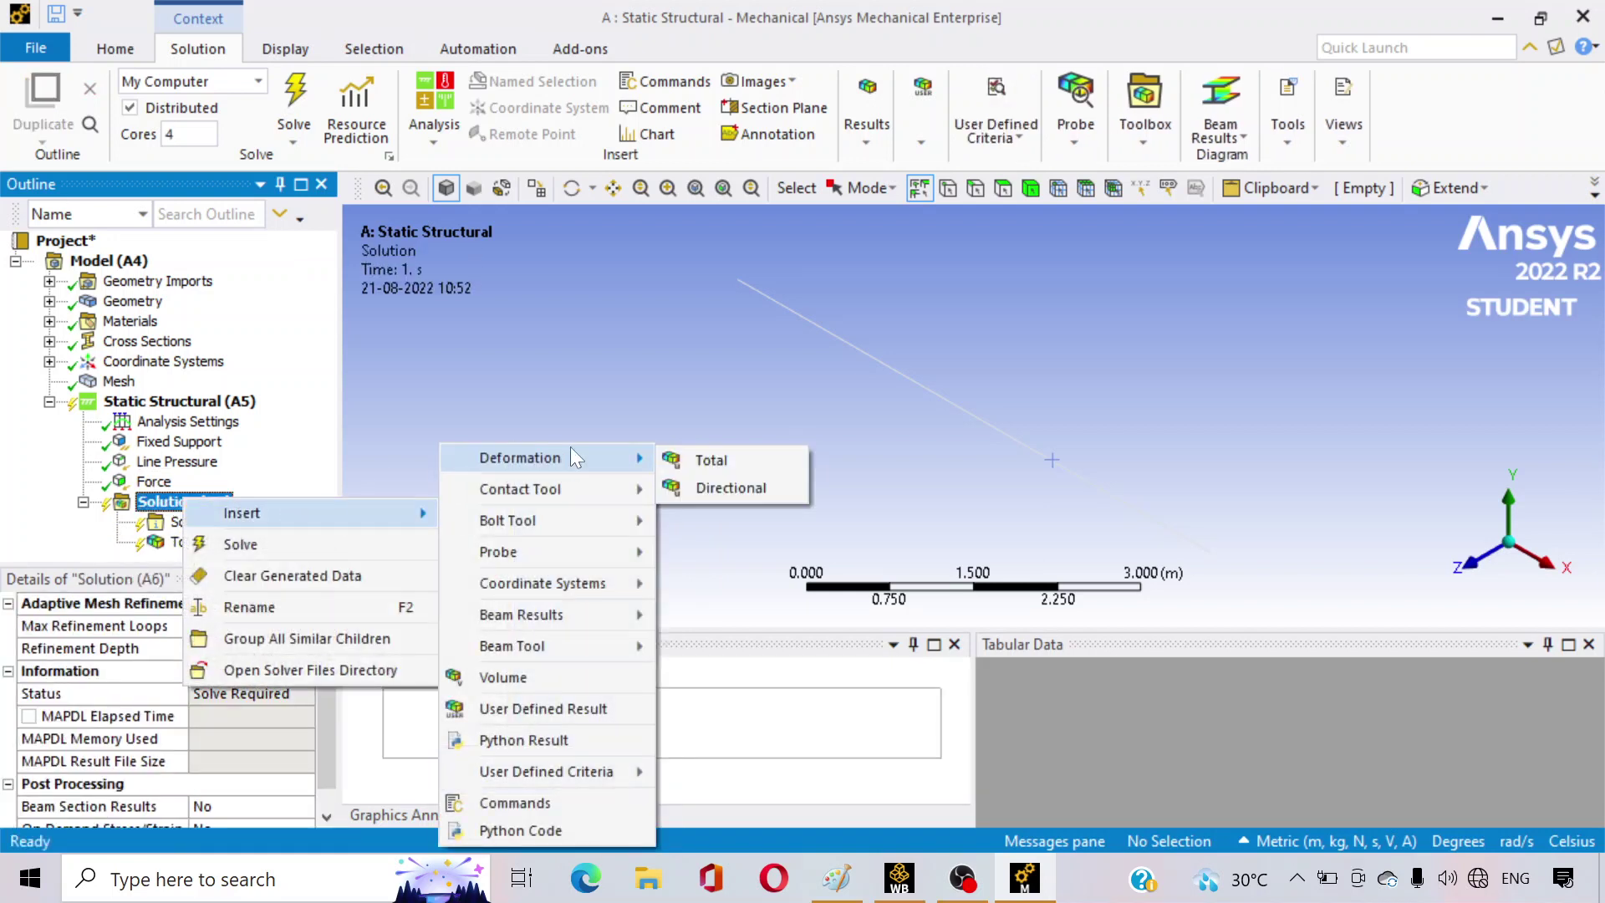
click(734, 492)
- Add Shear Force and Axial Force beam results under Solution
right_click(177, 483)
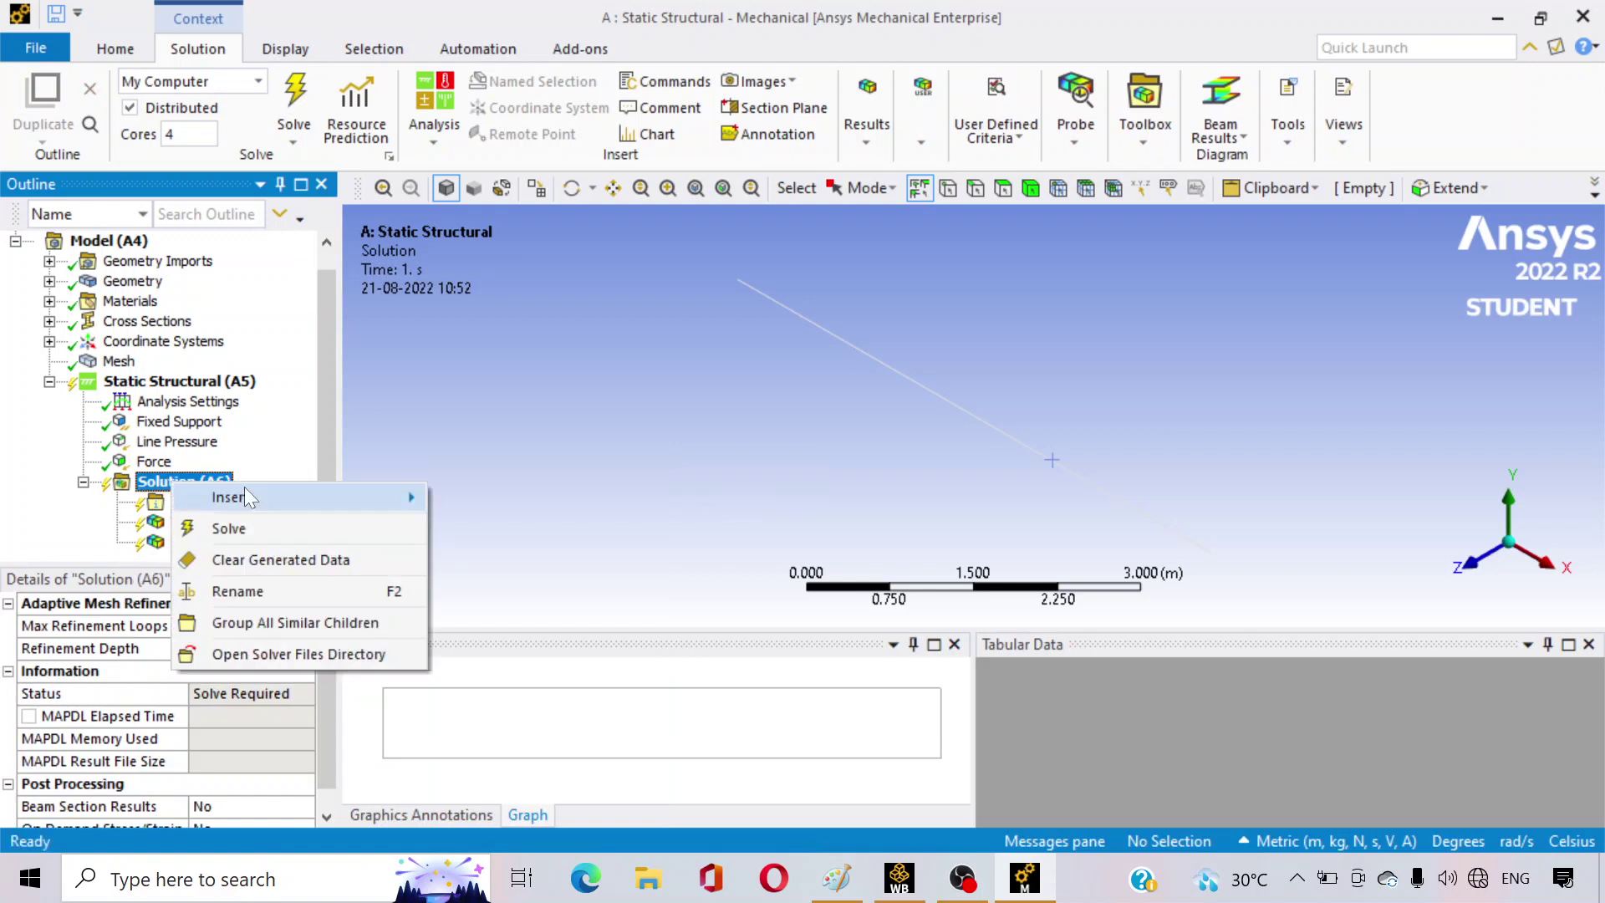
mouse_move(244, 494)
mouse_move(506, 485)
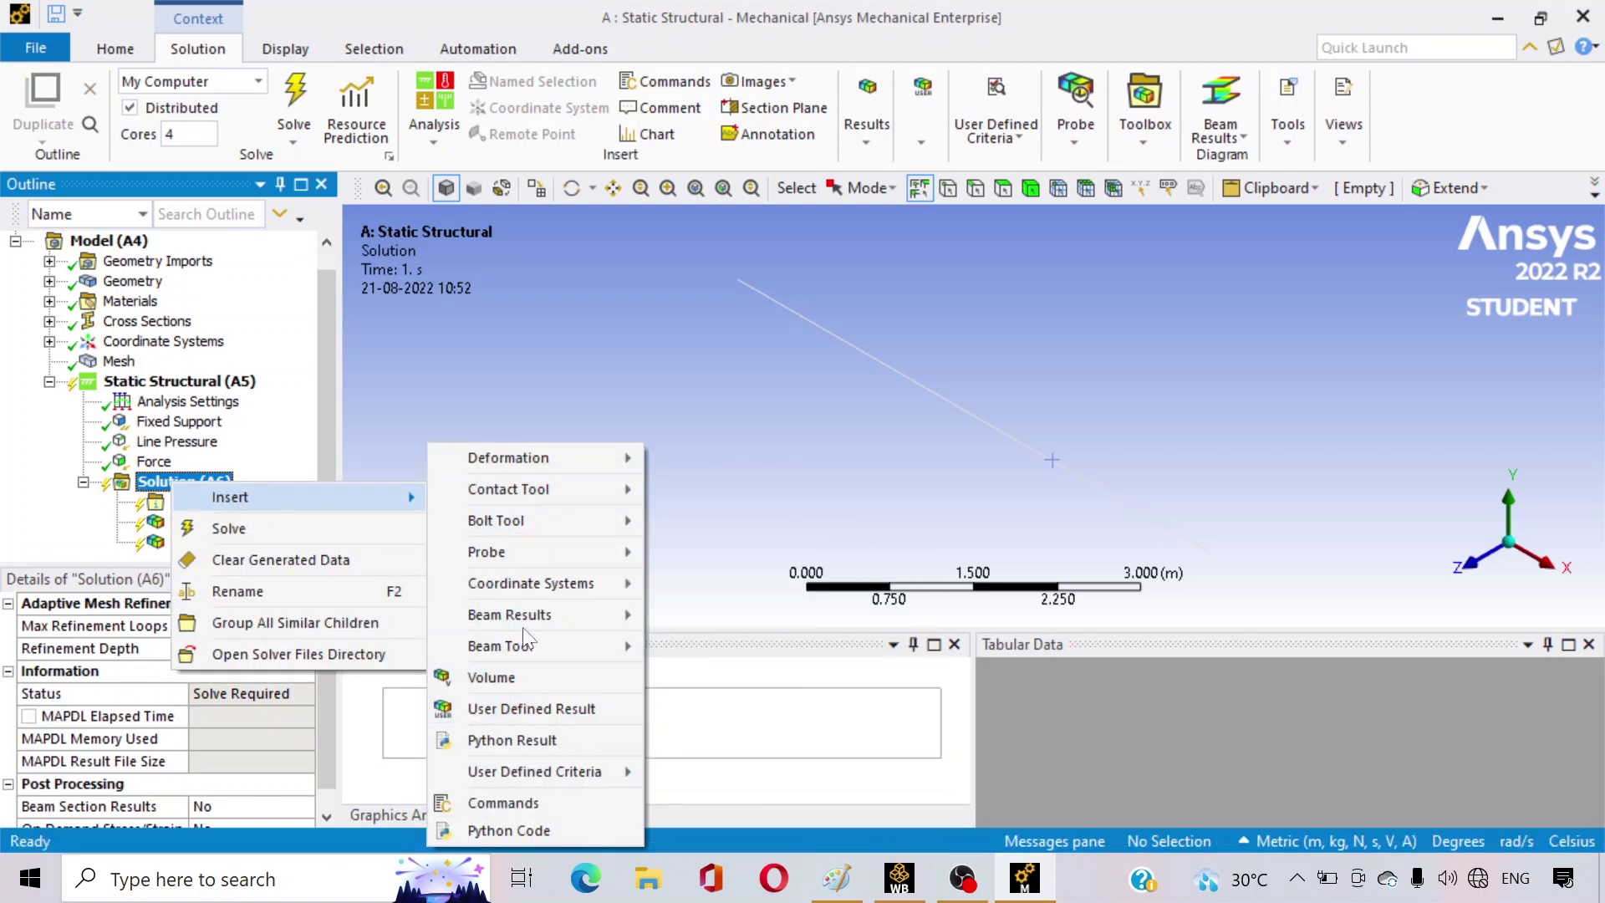
mouse_move(522, 622)
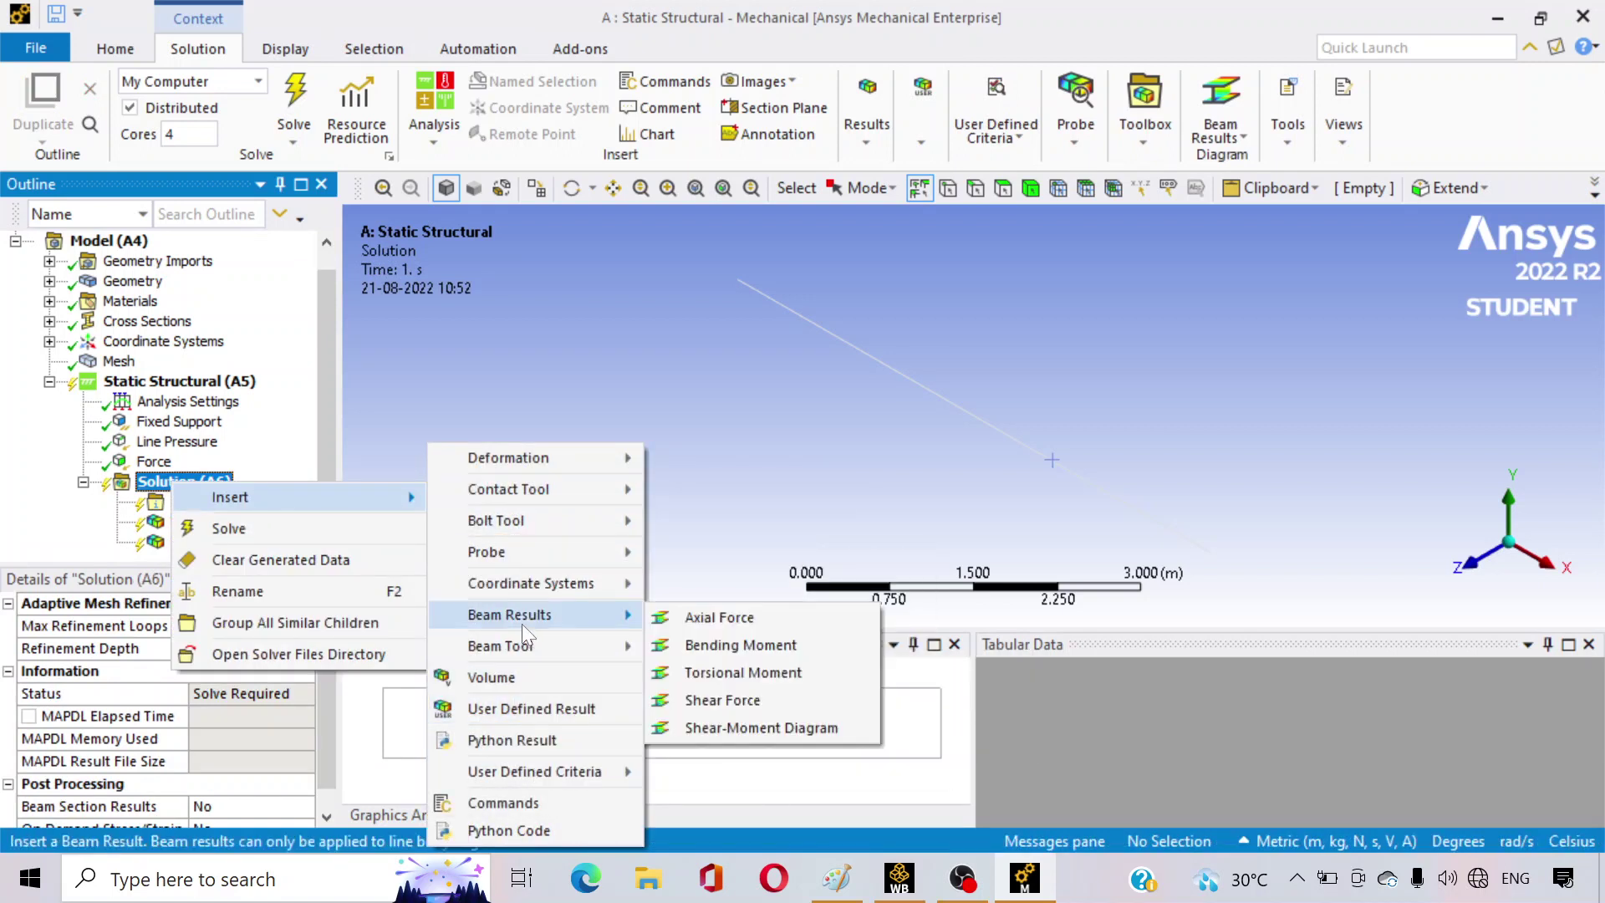
click(722, 699)
right_click(163, 465)
mouse_move(312, 484)
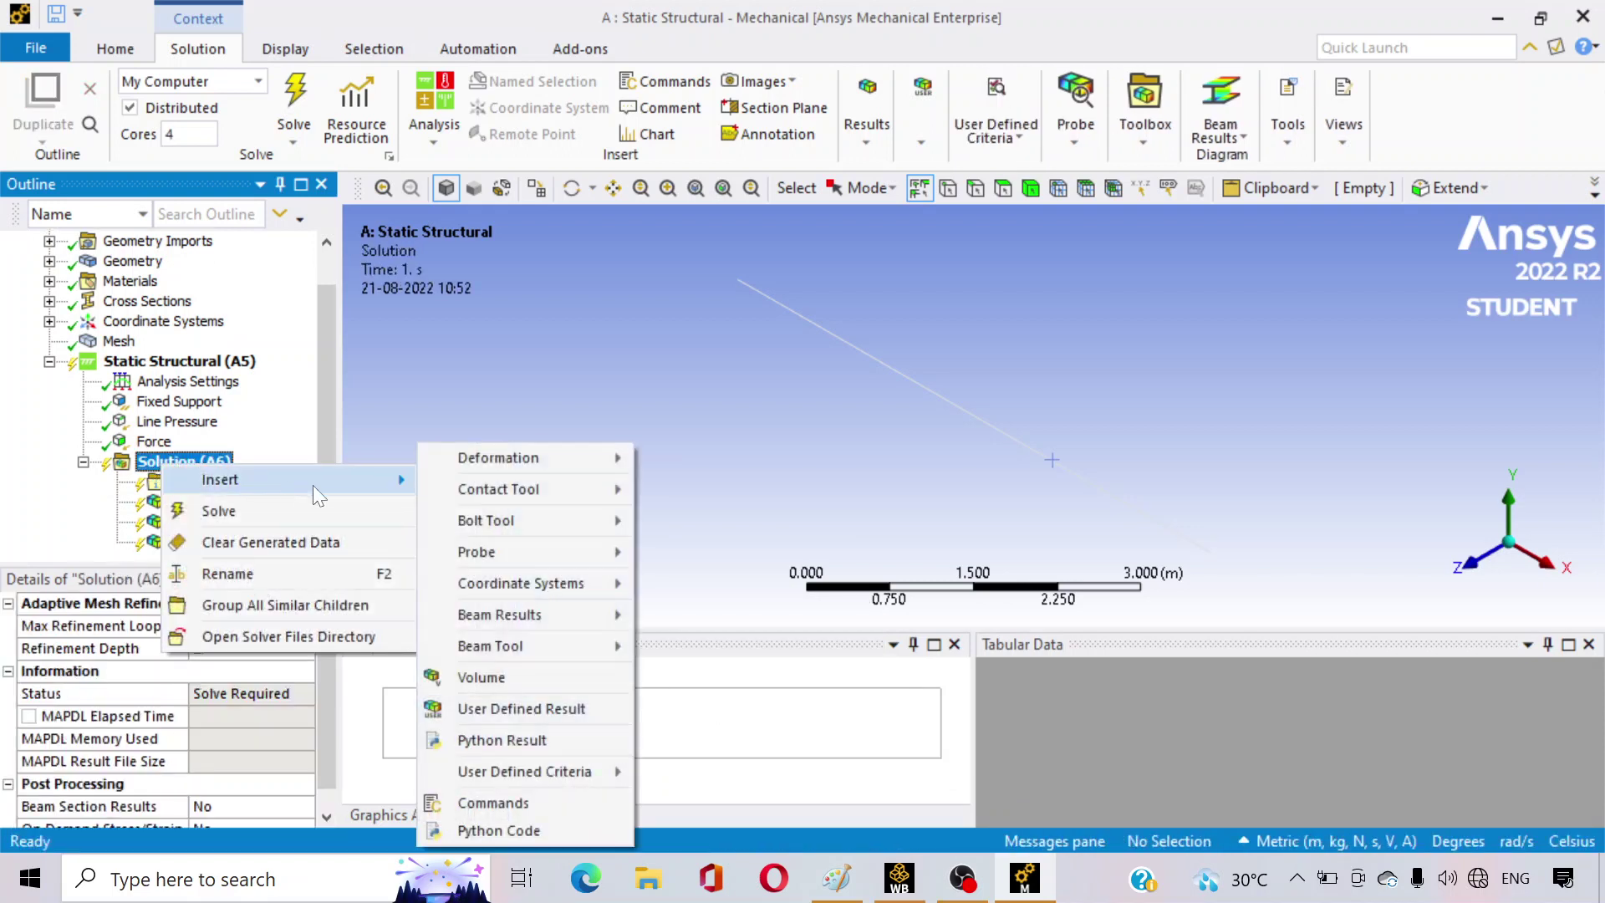
mouse_move(518, 621)
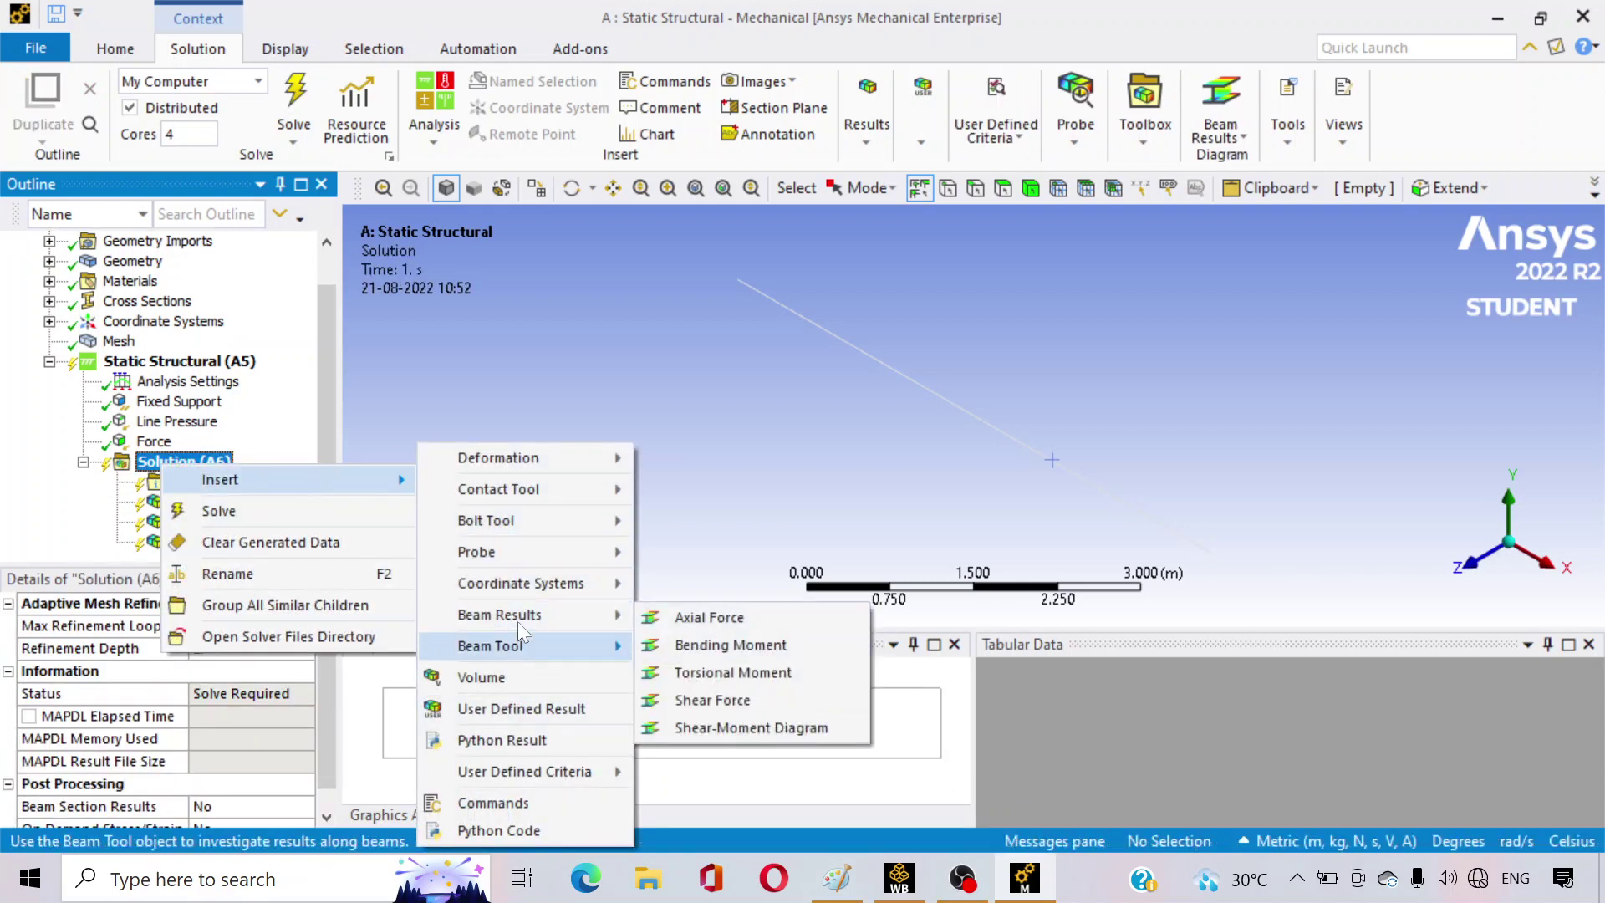
click(709, 621)
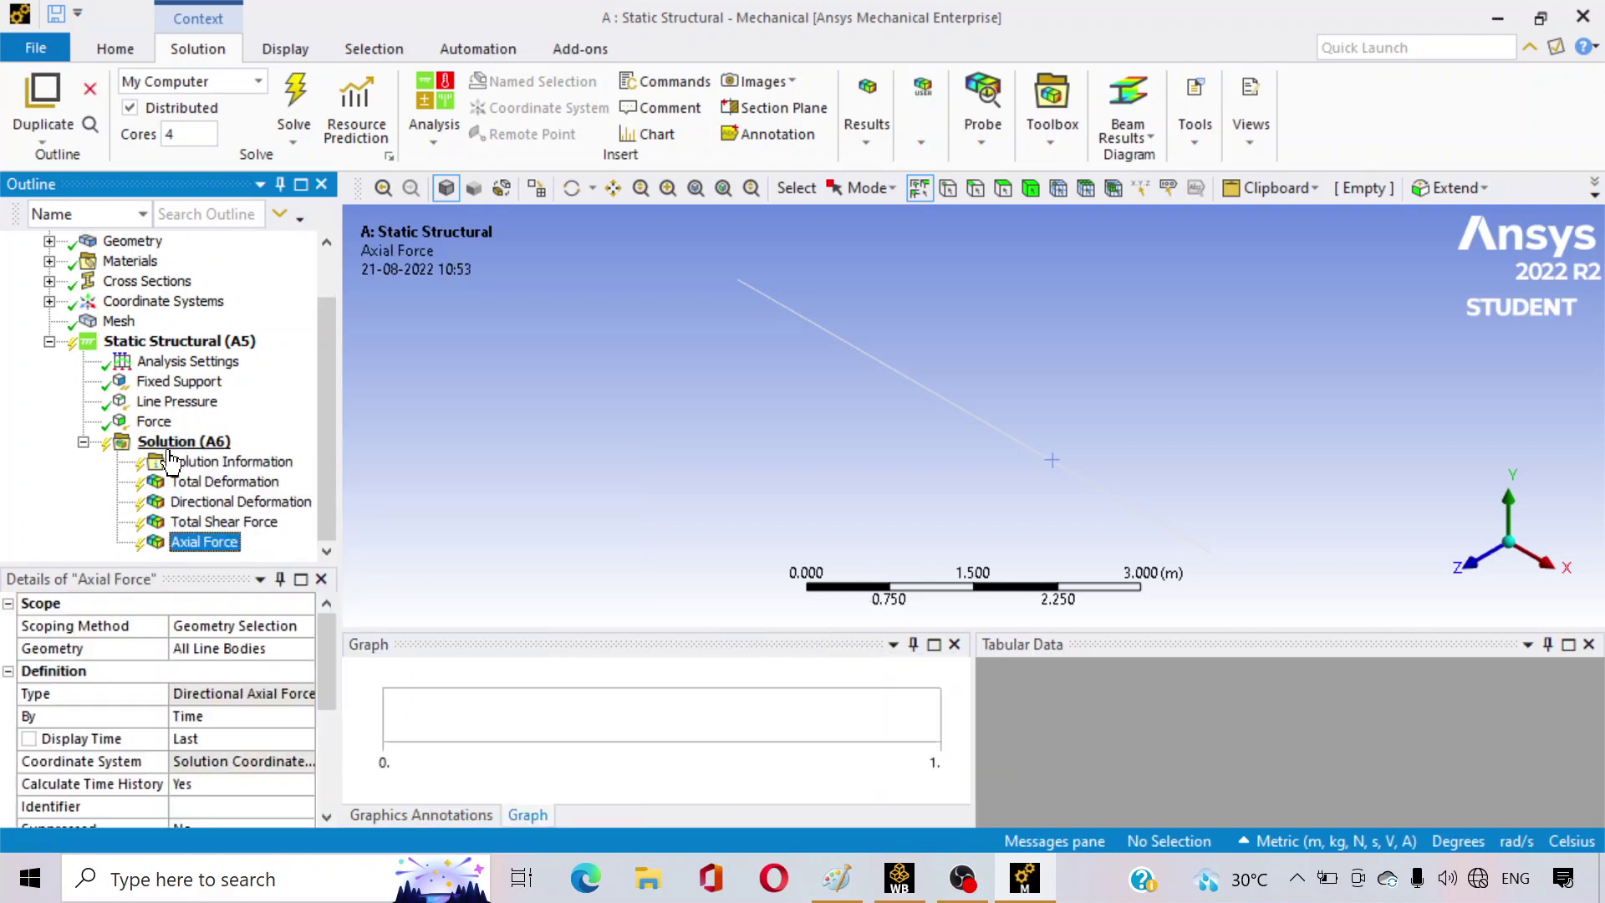
- Add a Bending Moment beam result and a Total Shear-Moment Diagram
right_click(172, 446)
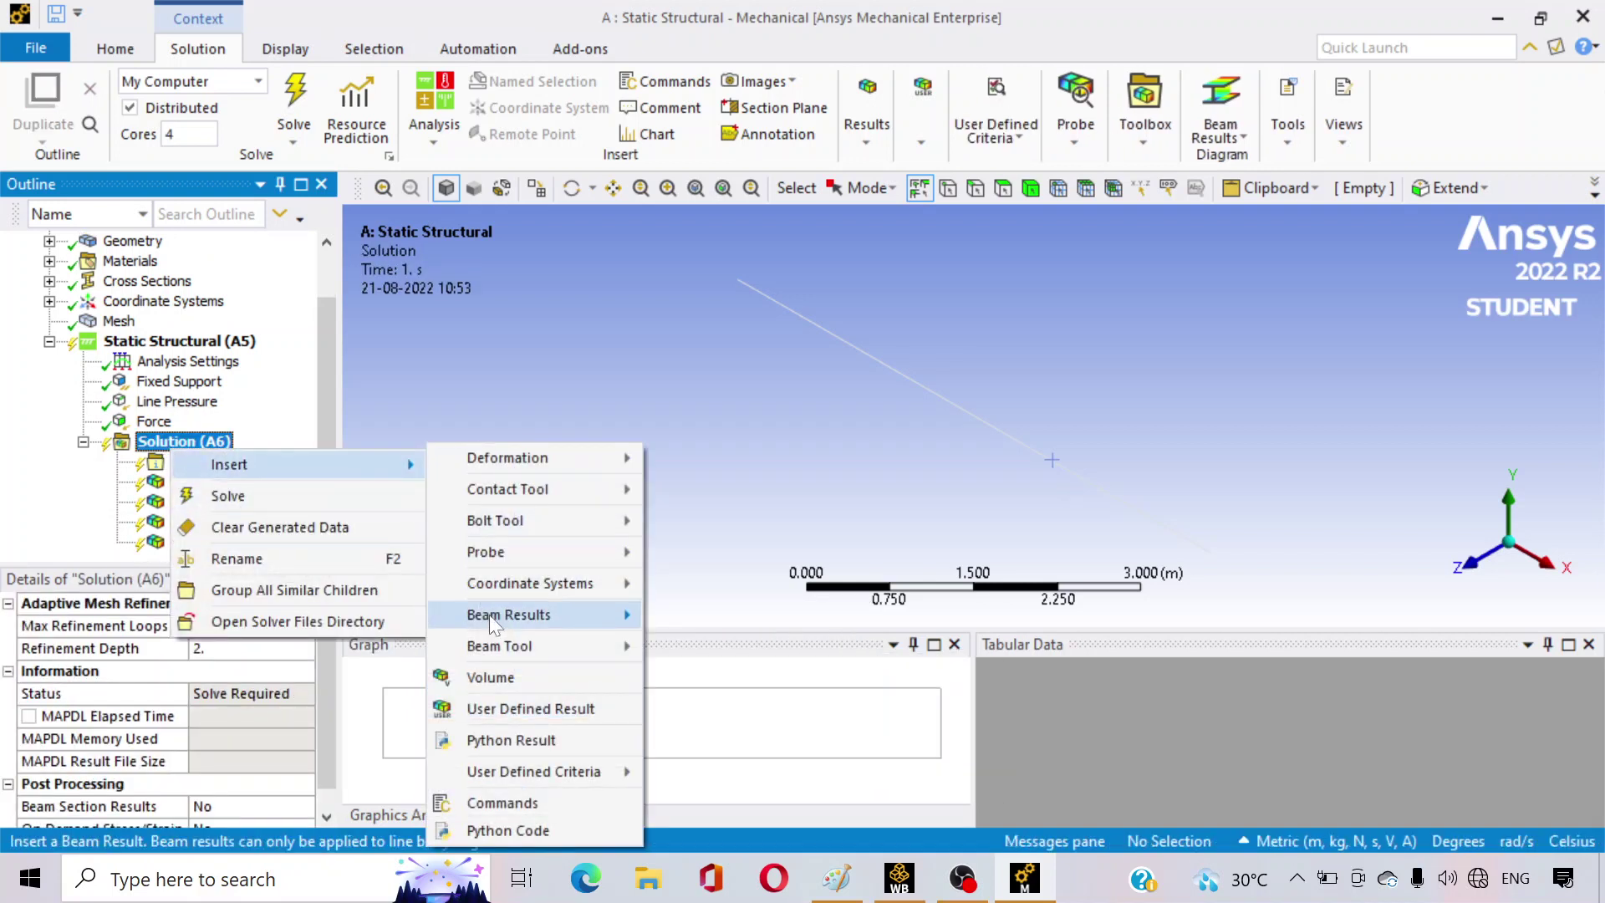
mouse_move(492, 621)
click(722, 644)
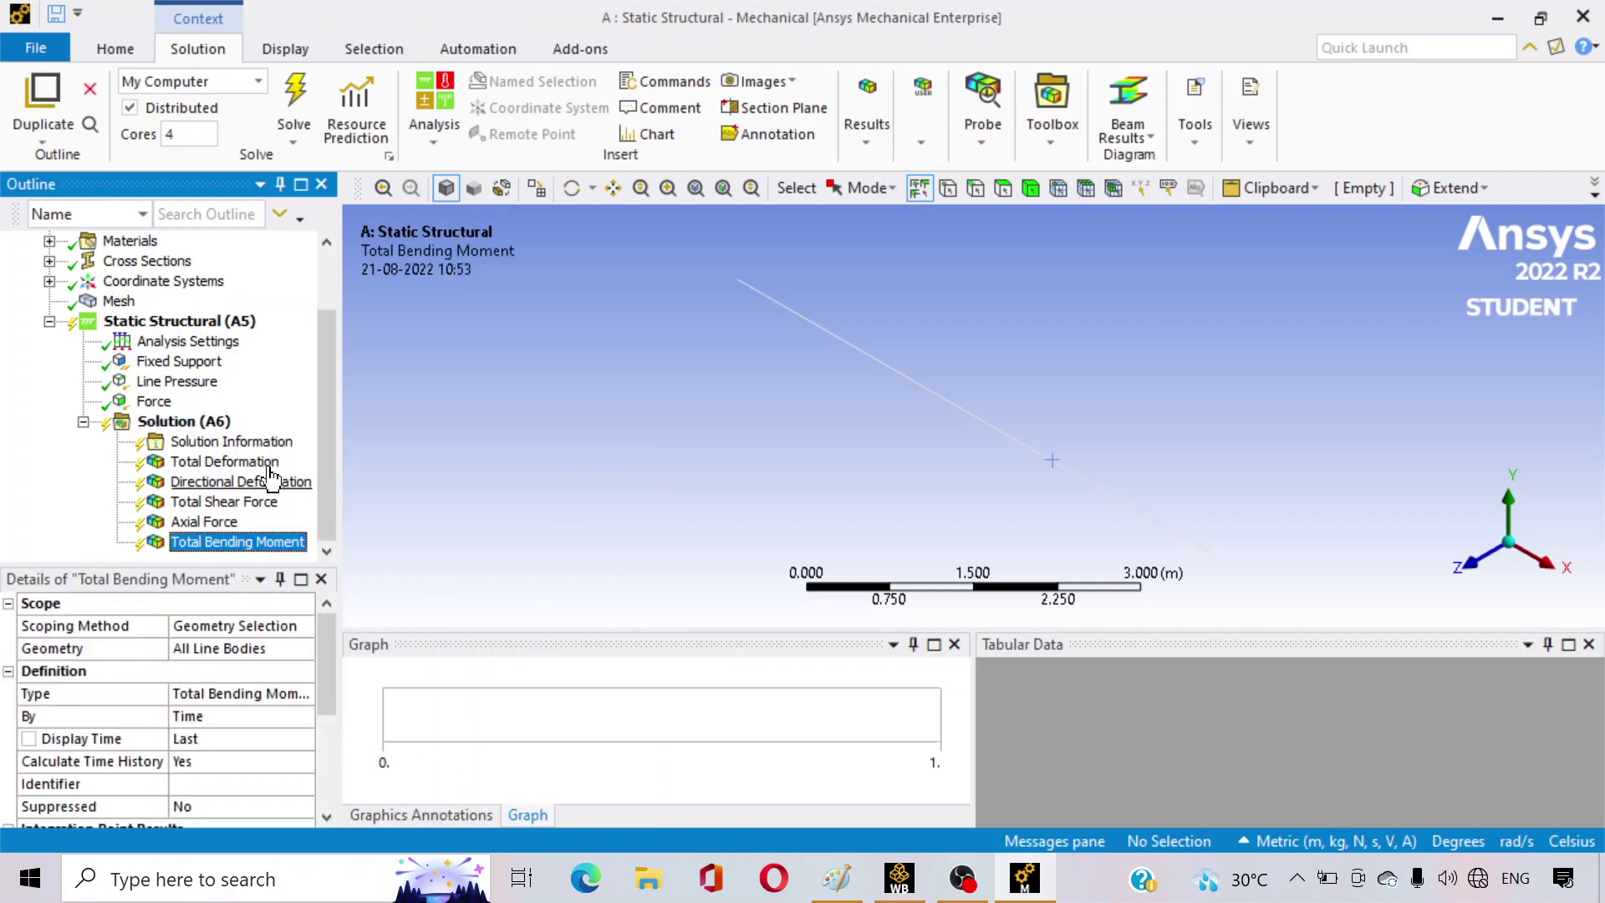
right_click(215, 418)
mouse_move(259, 430)
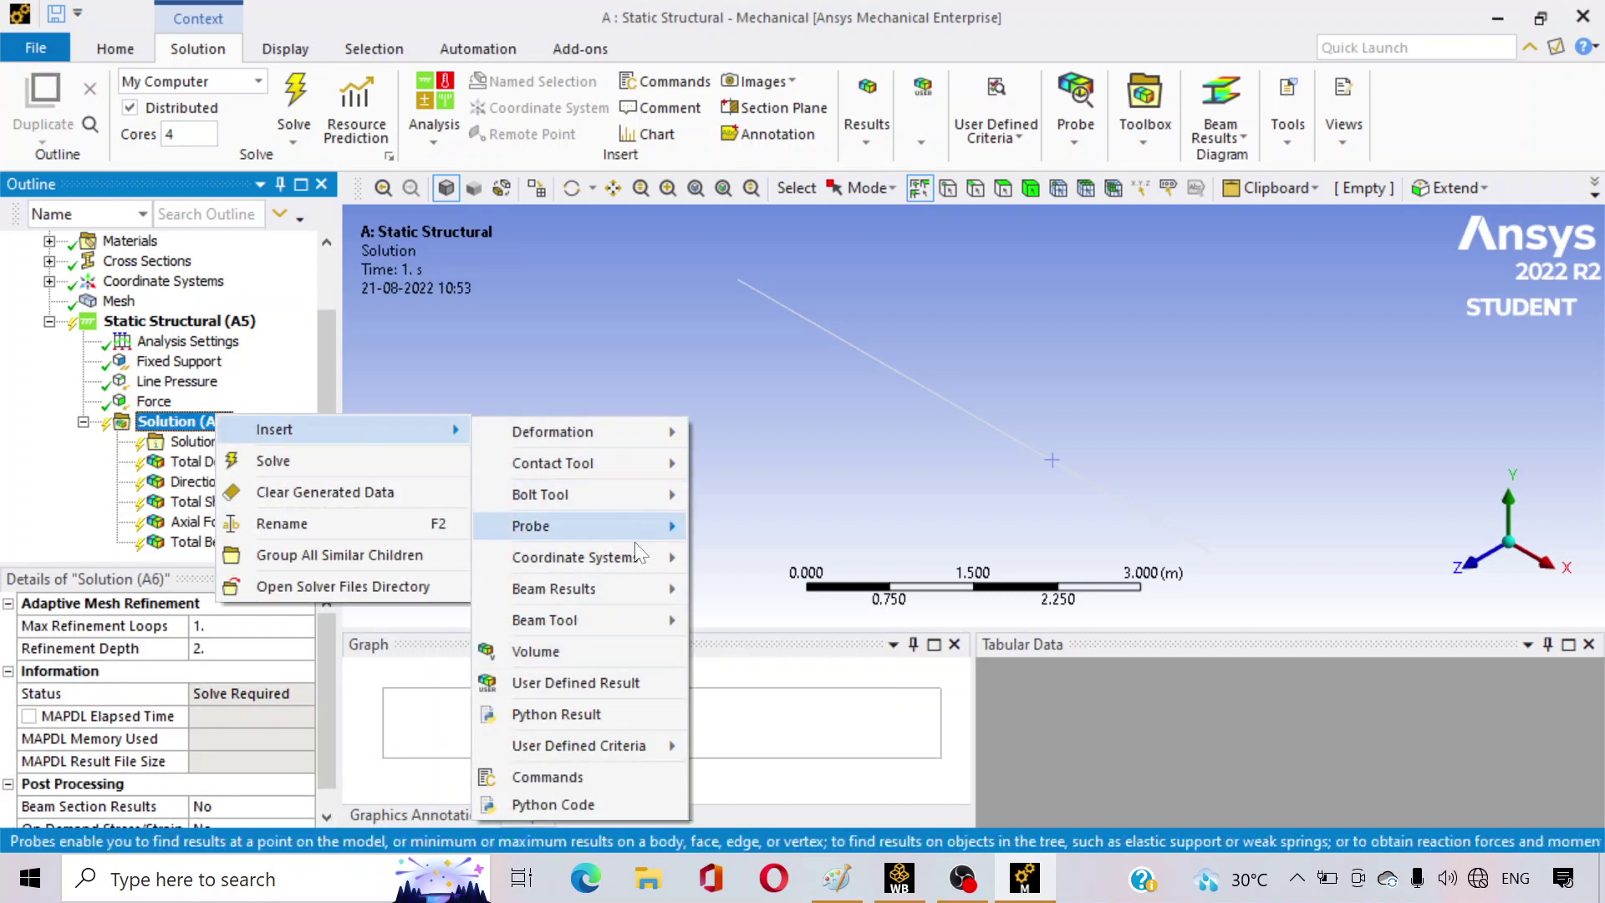
mouse_move(634, 589)
click(787, 699)
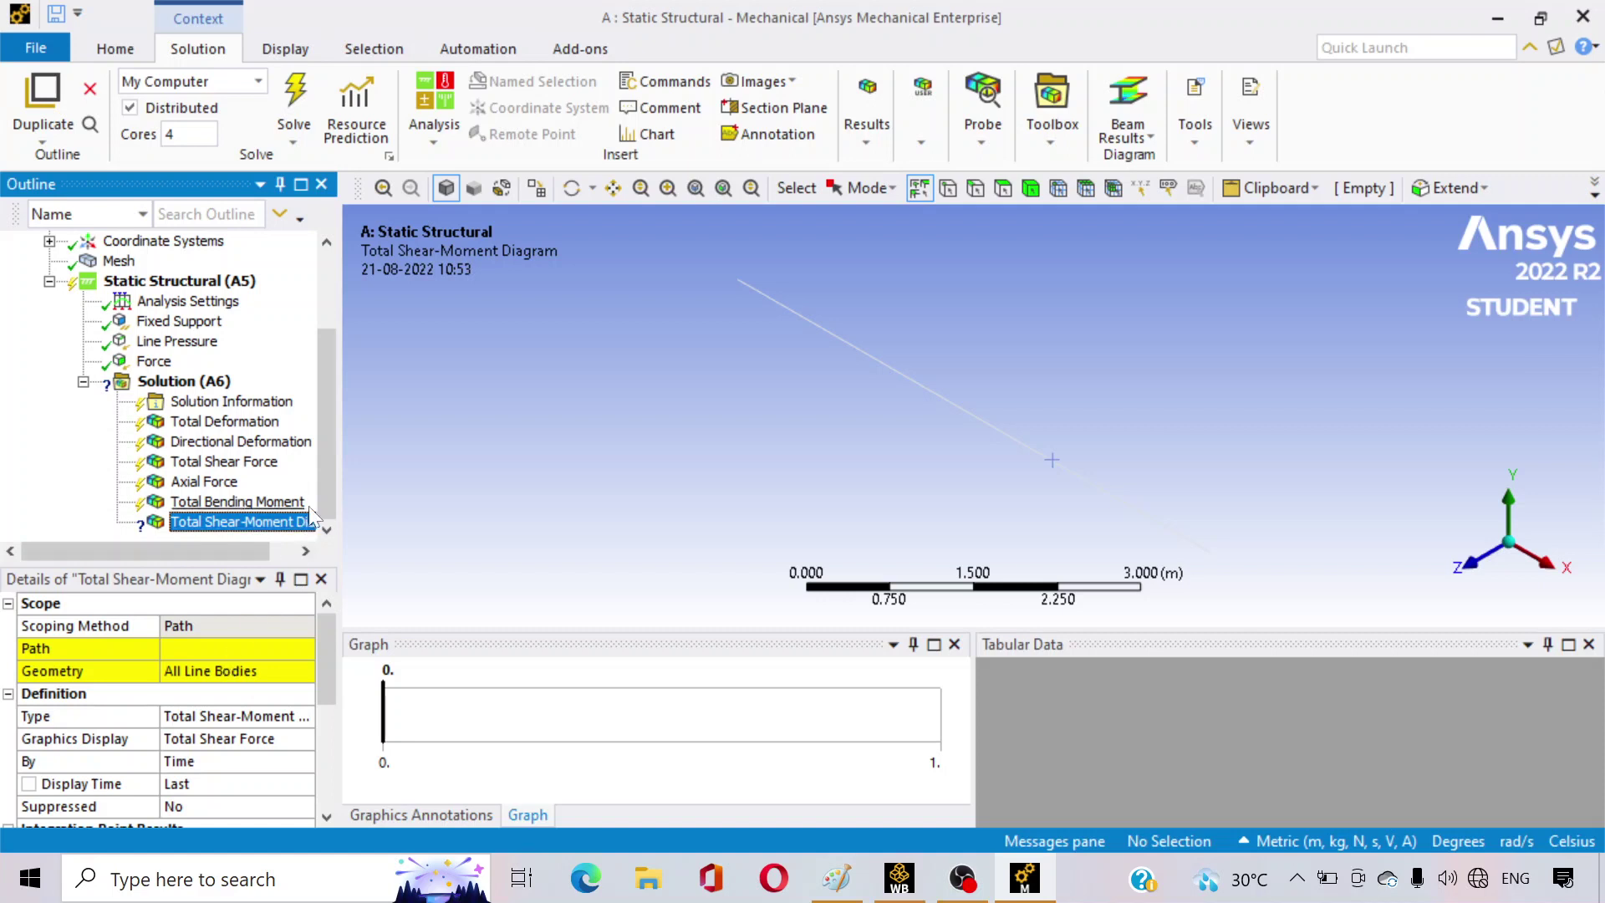
drag(328, 466, 327, 388)
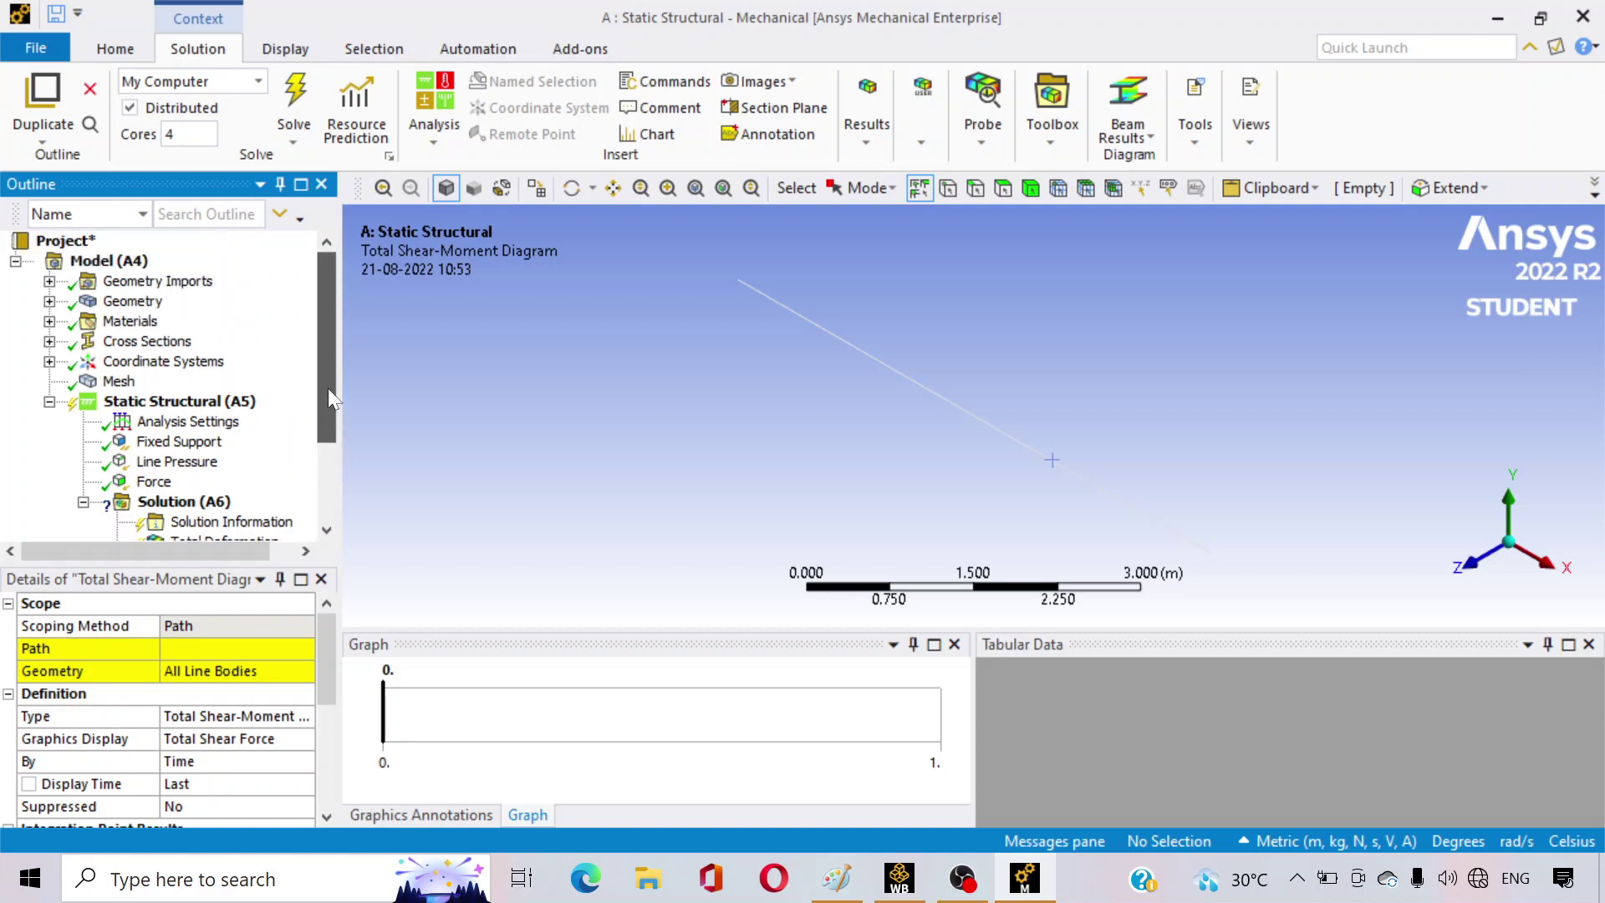
- Insert a construction Path under the Model and set its Path Type to Edge
click(133, 262)
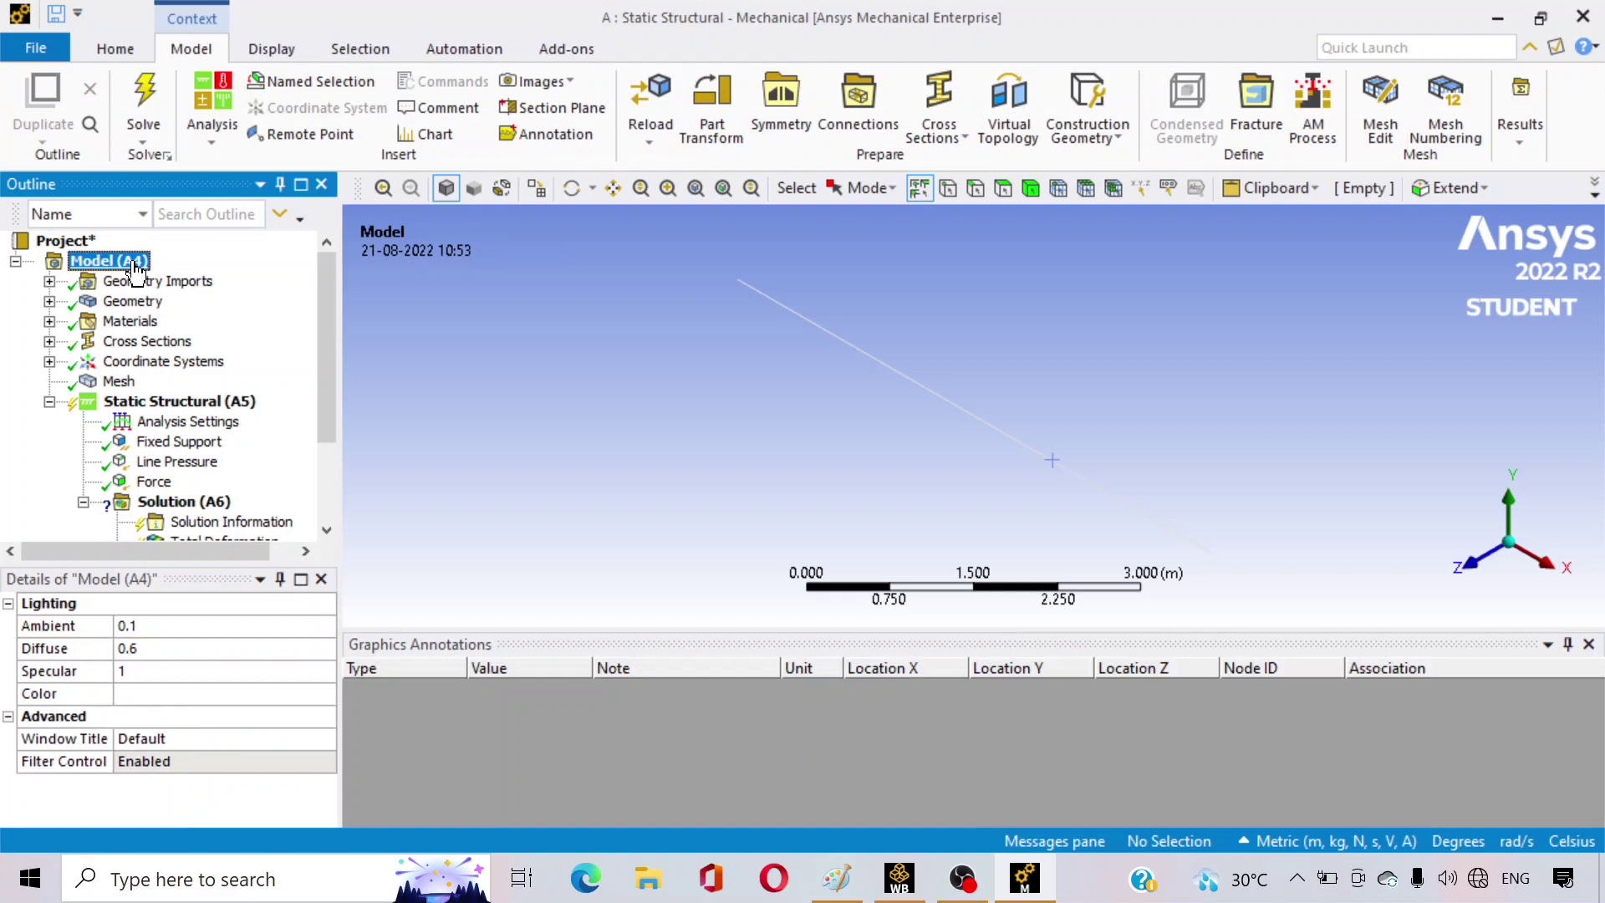
right_click(136, 269)
mouse_move(159, 278)
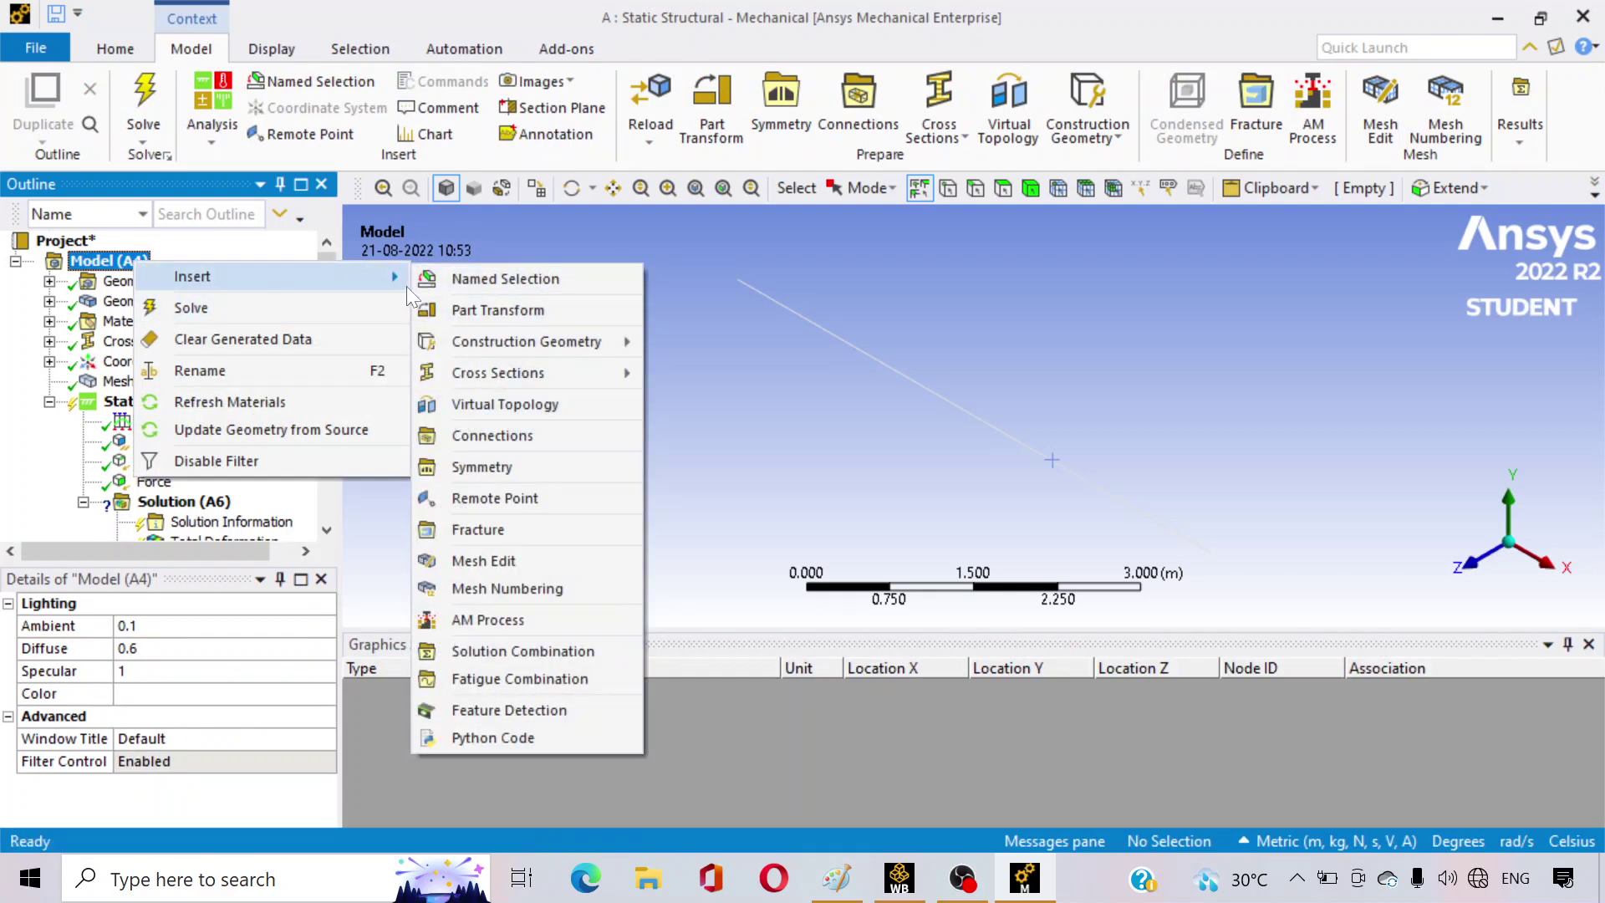
mouse_move(515, 329)
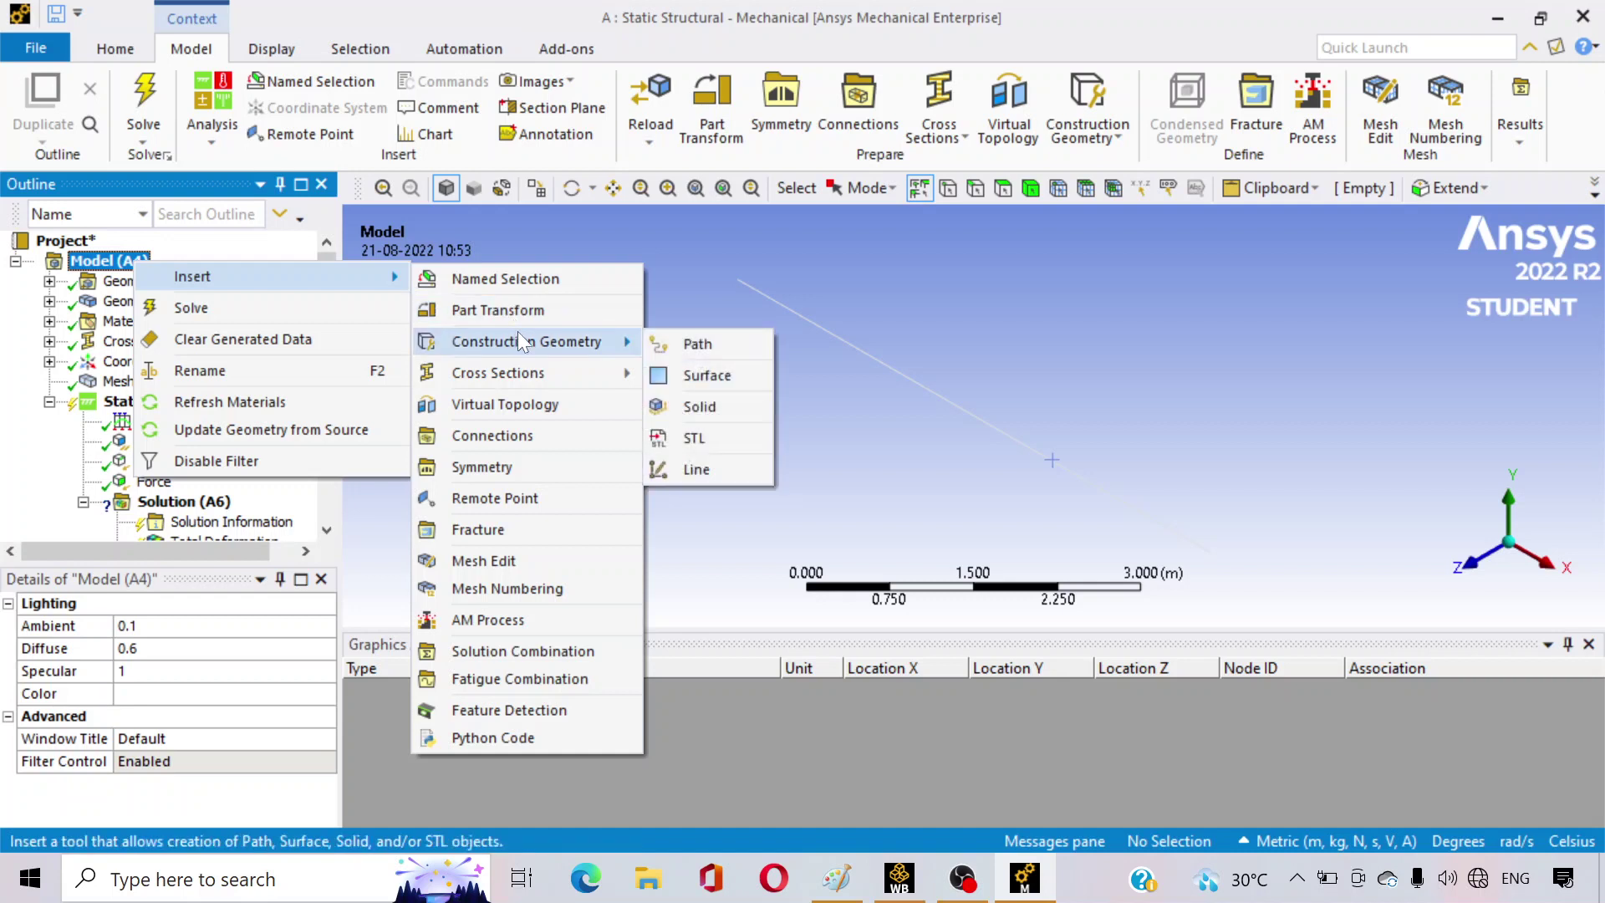
click(689, 346)
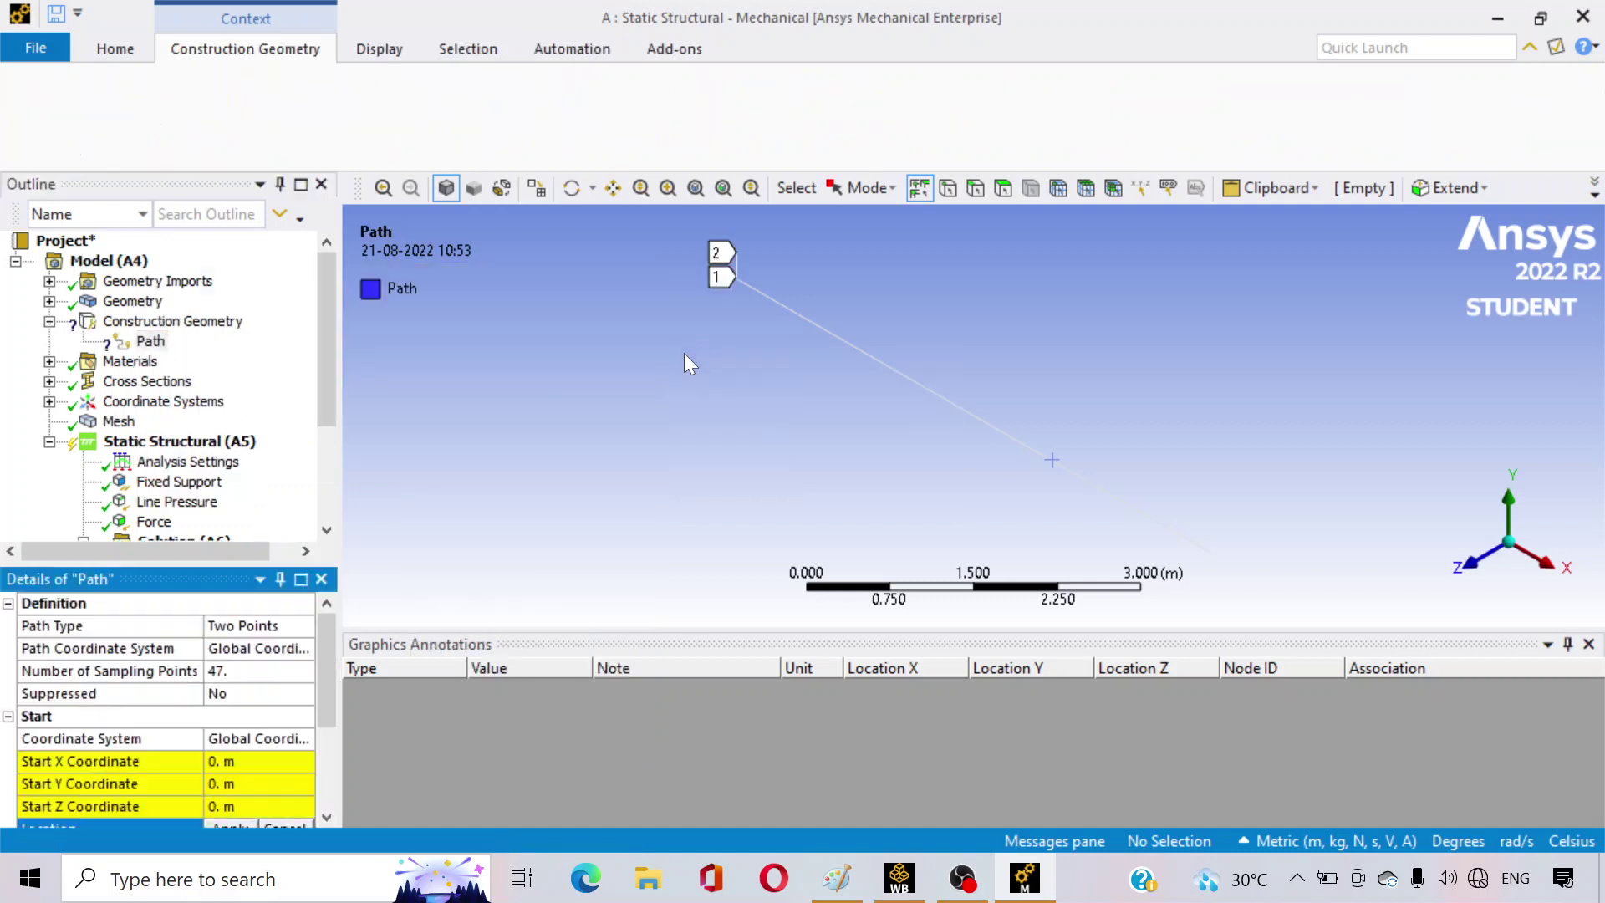
click(263, 626)
click(304, 627)
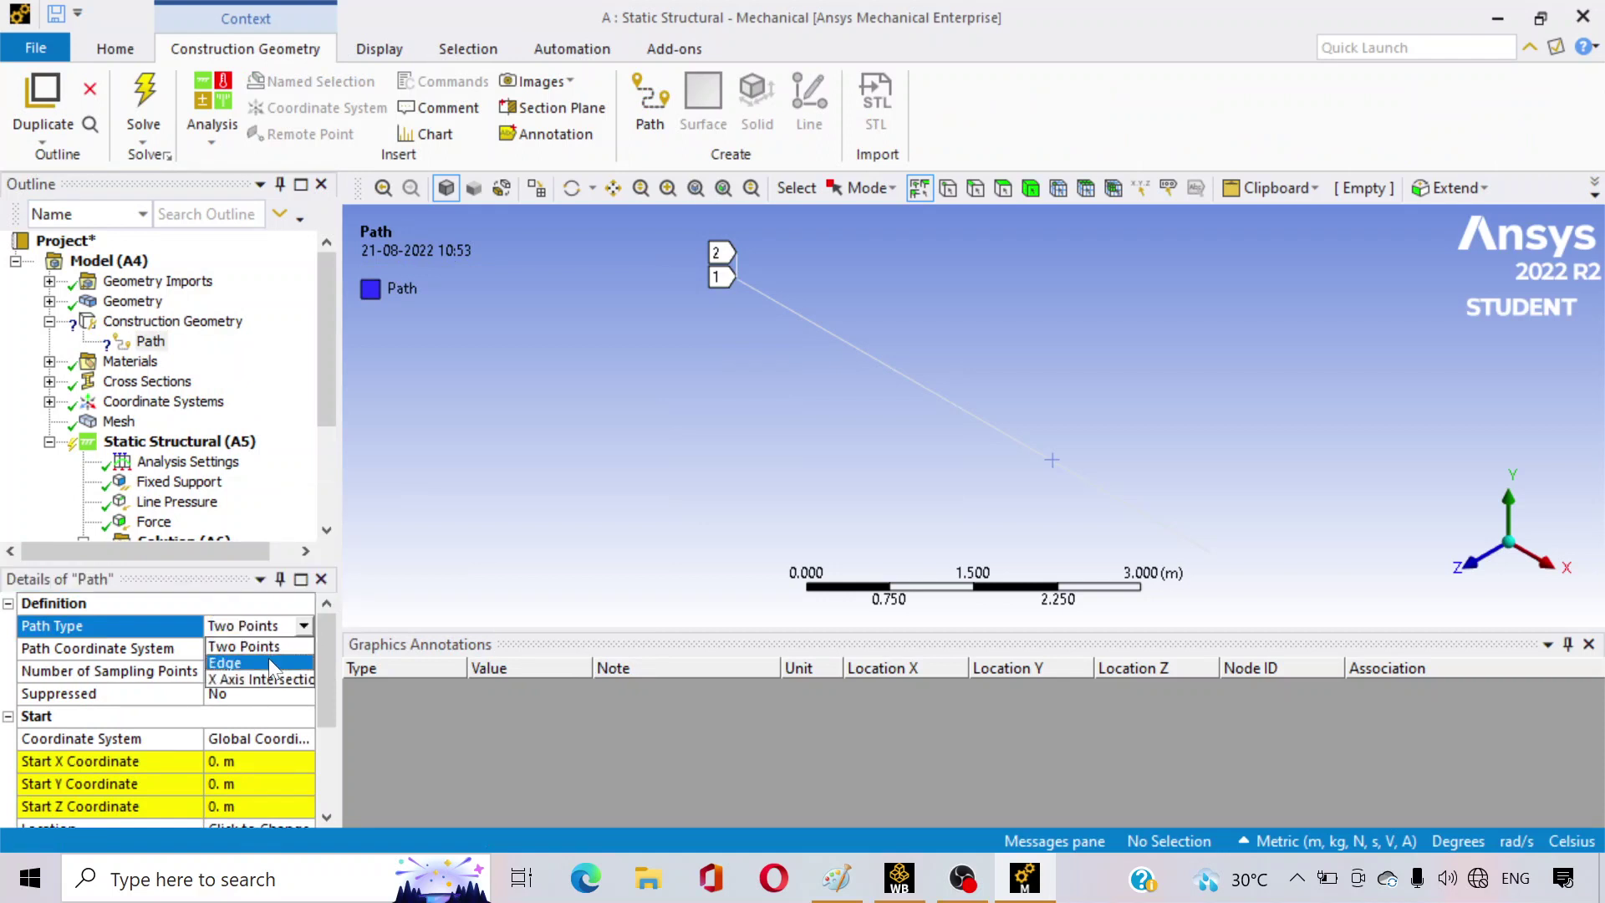
click(269, 659)
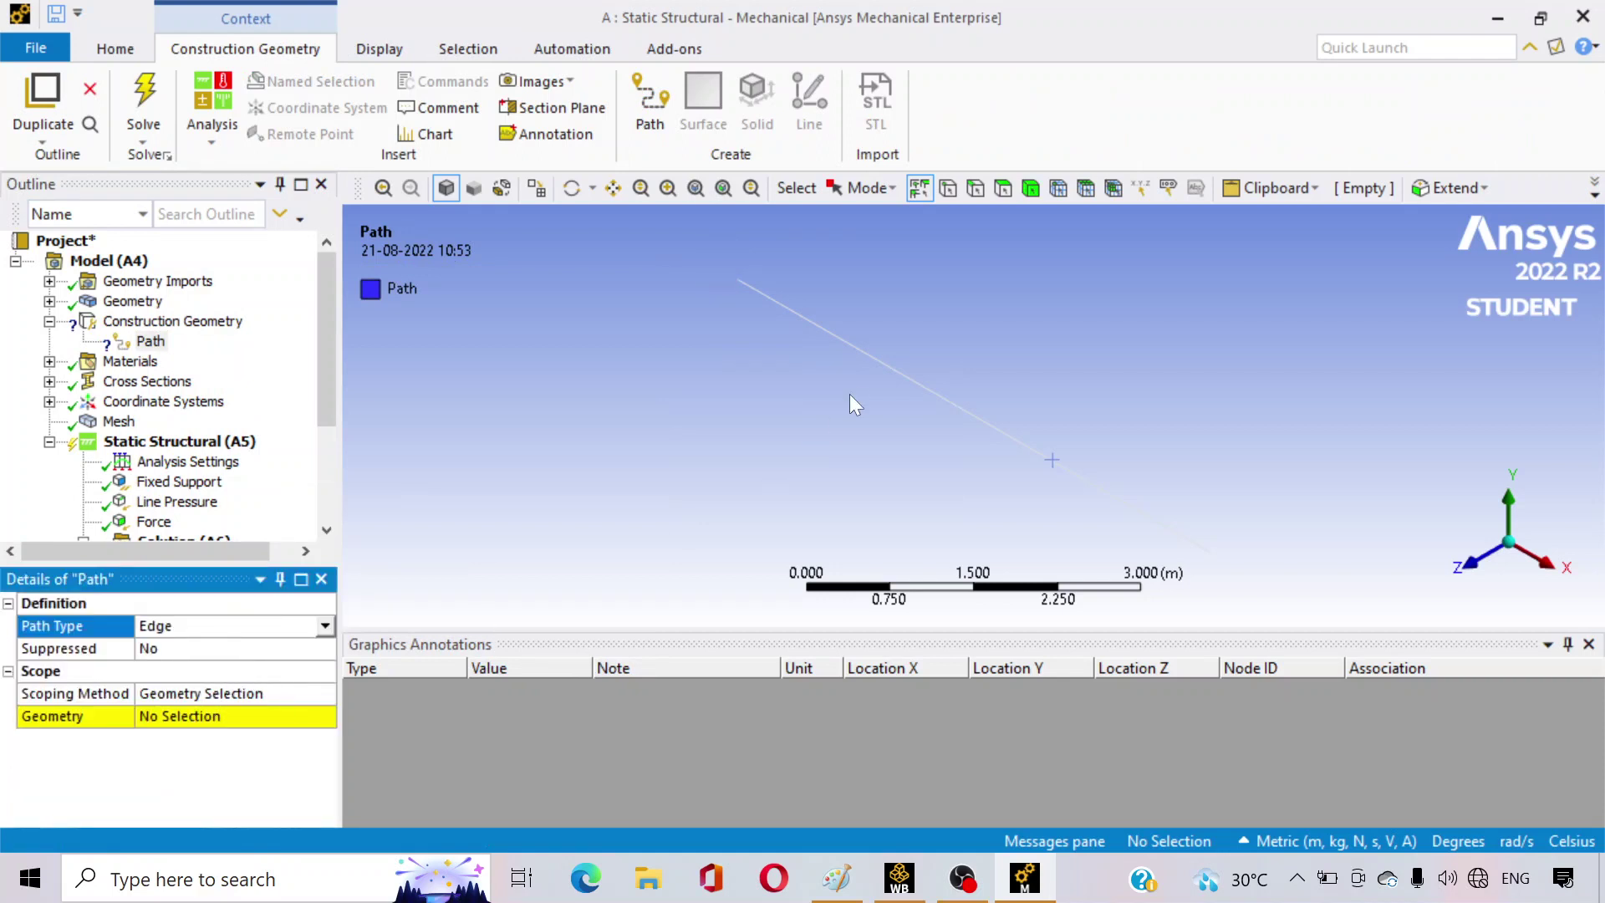
- Assign the three beam edges as the path geometry
click(945, 400)
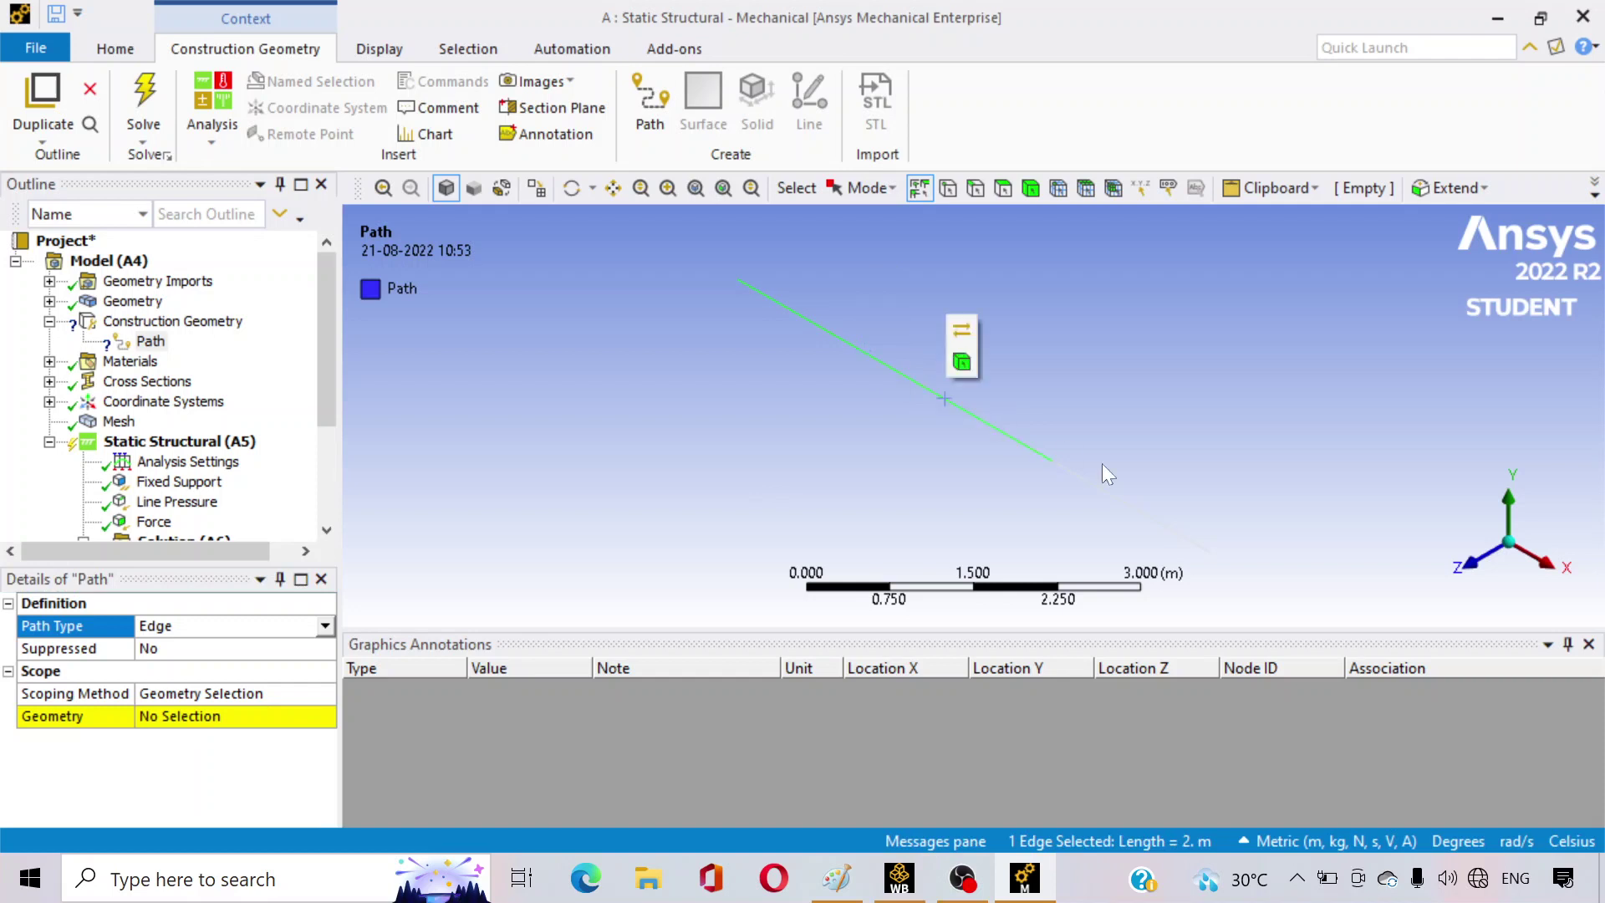
ctrl+click(1108, 487)
ctrl+click(1108, 500)
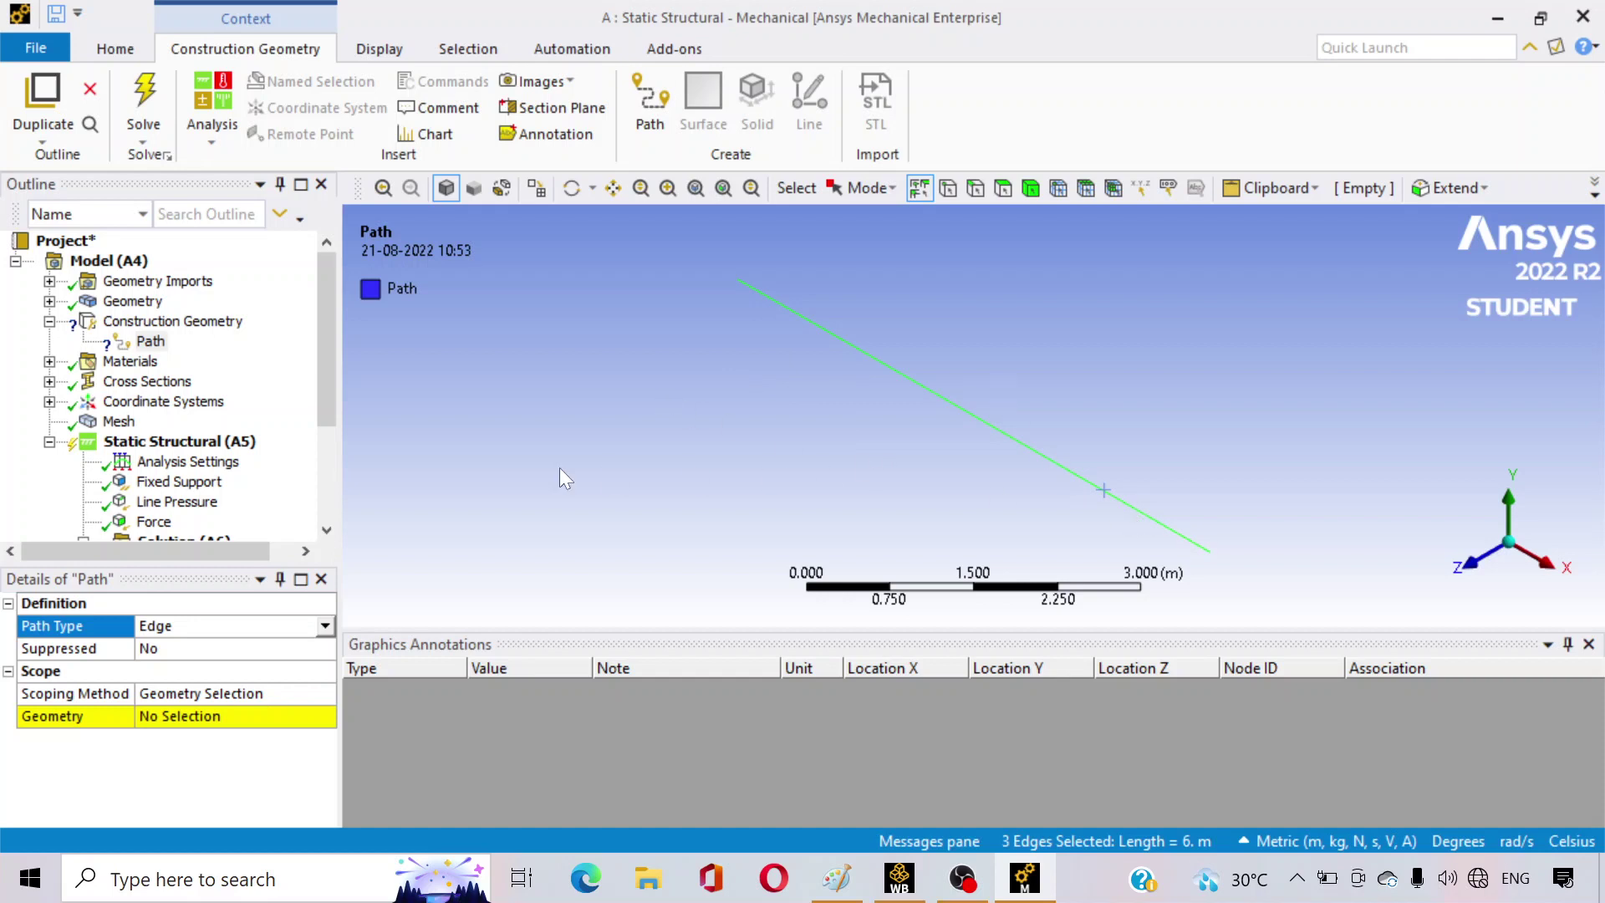
click(153, 719)
click(174, 718)
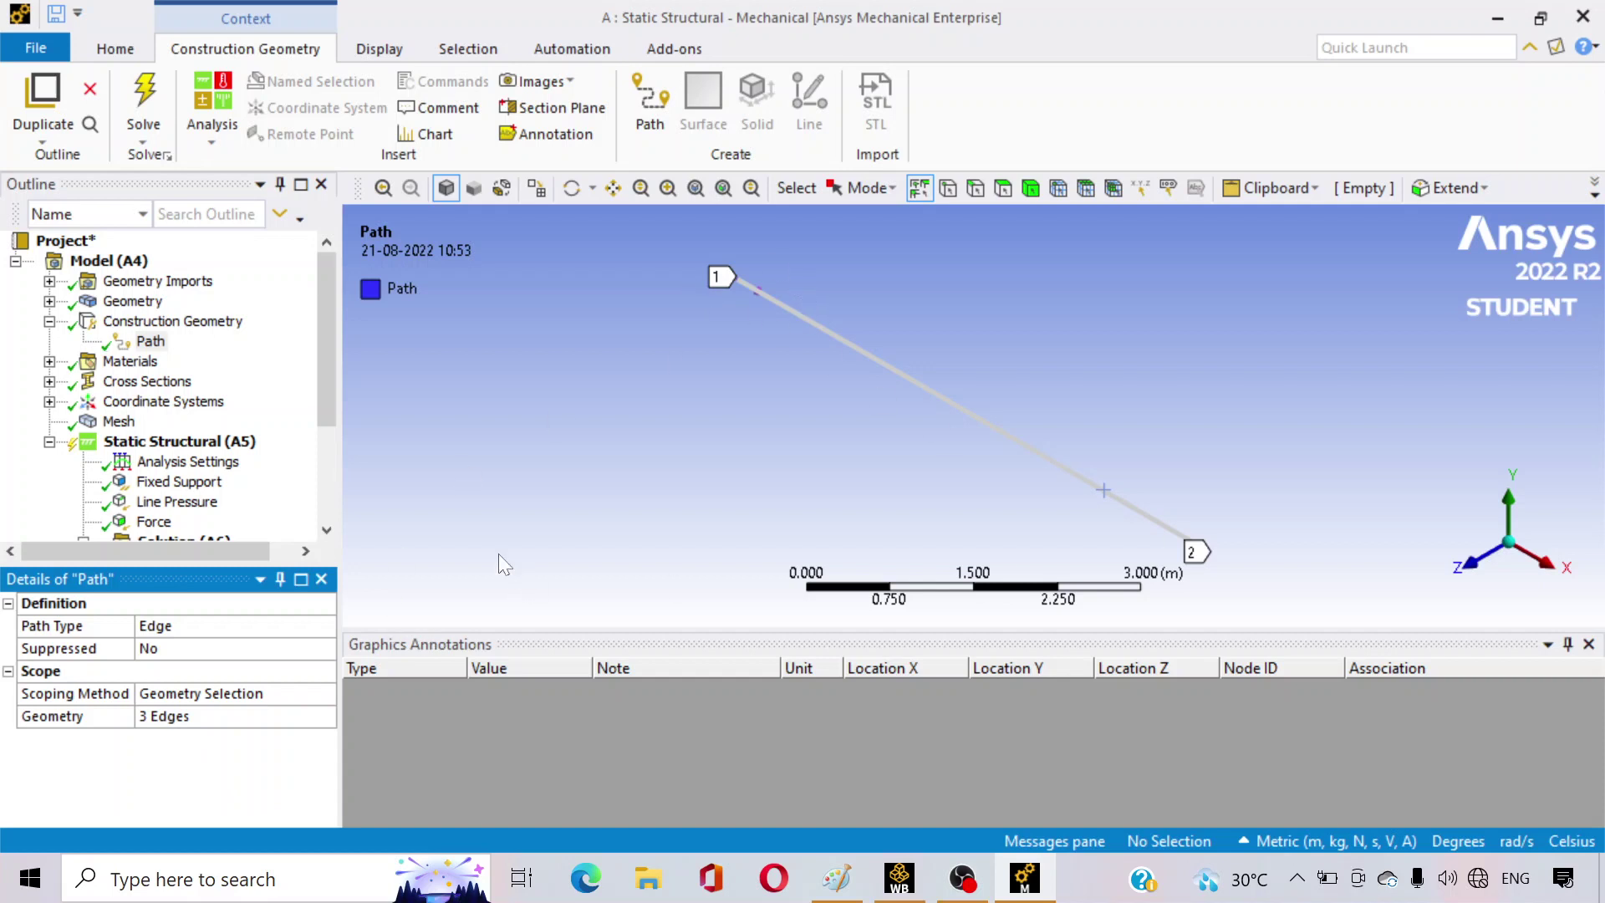
drag(324, 413, 331, 505)
- Scope the Total Shear-Moment Diagram to Path, solve, and view the 0.23267 m Total Deformation
click(243, 522)
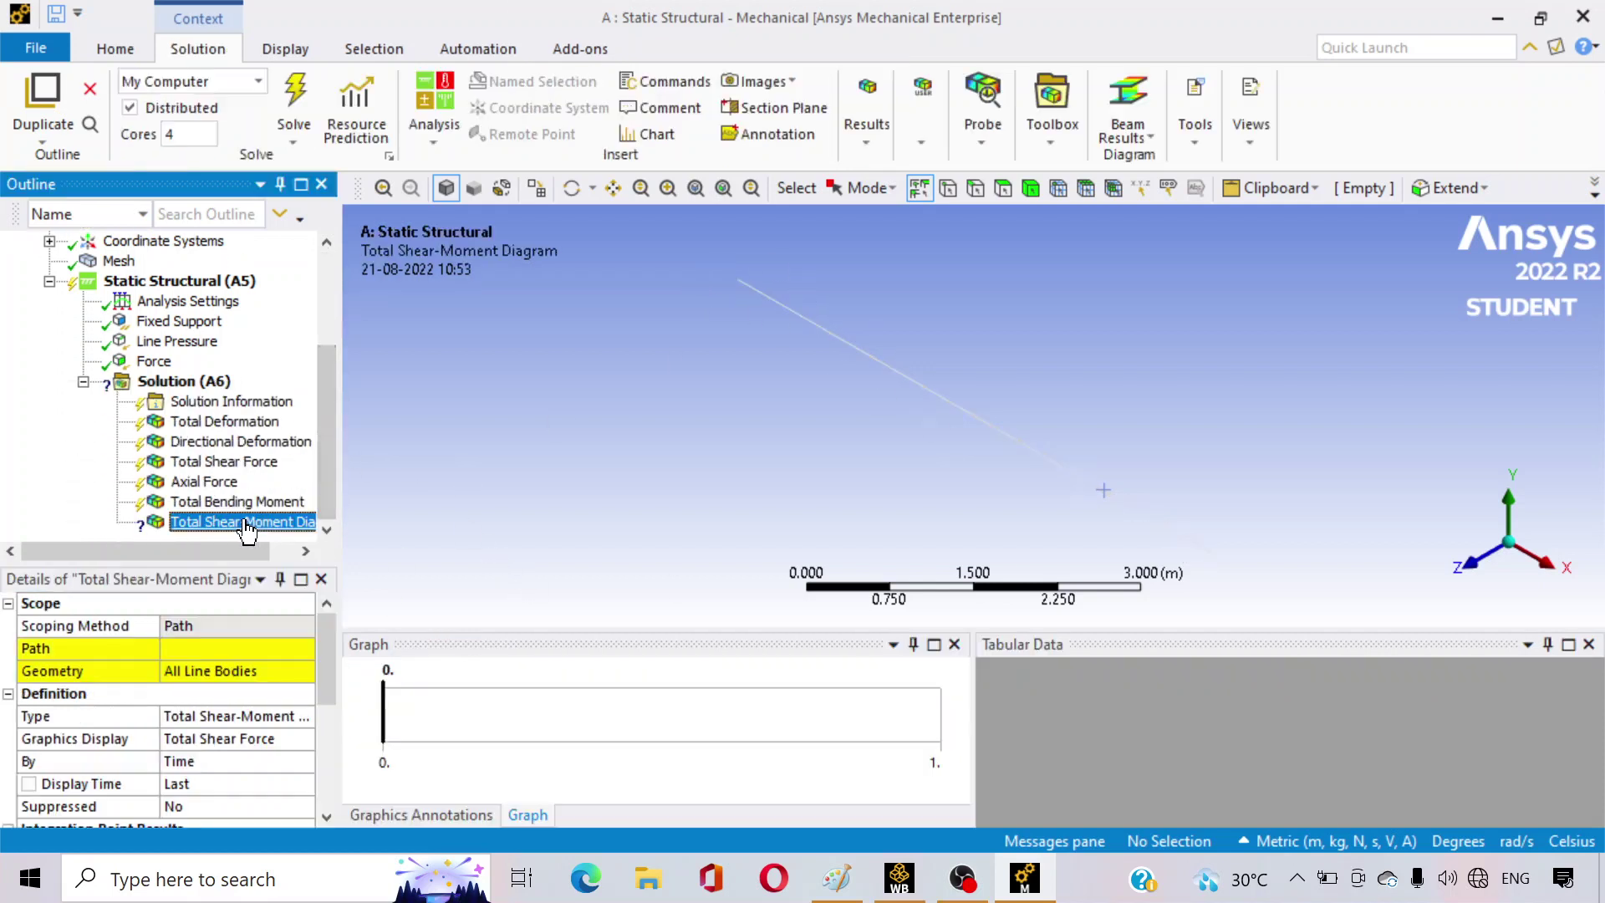
click(204, 650)
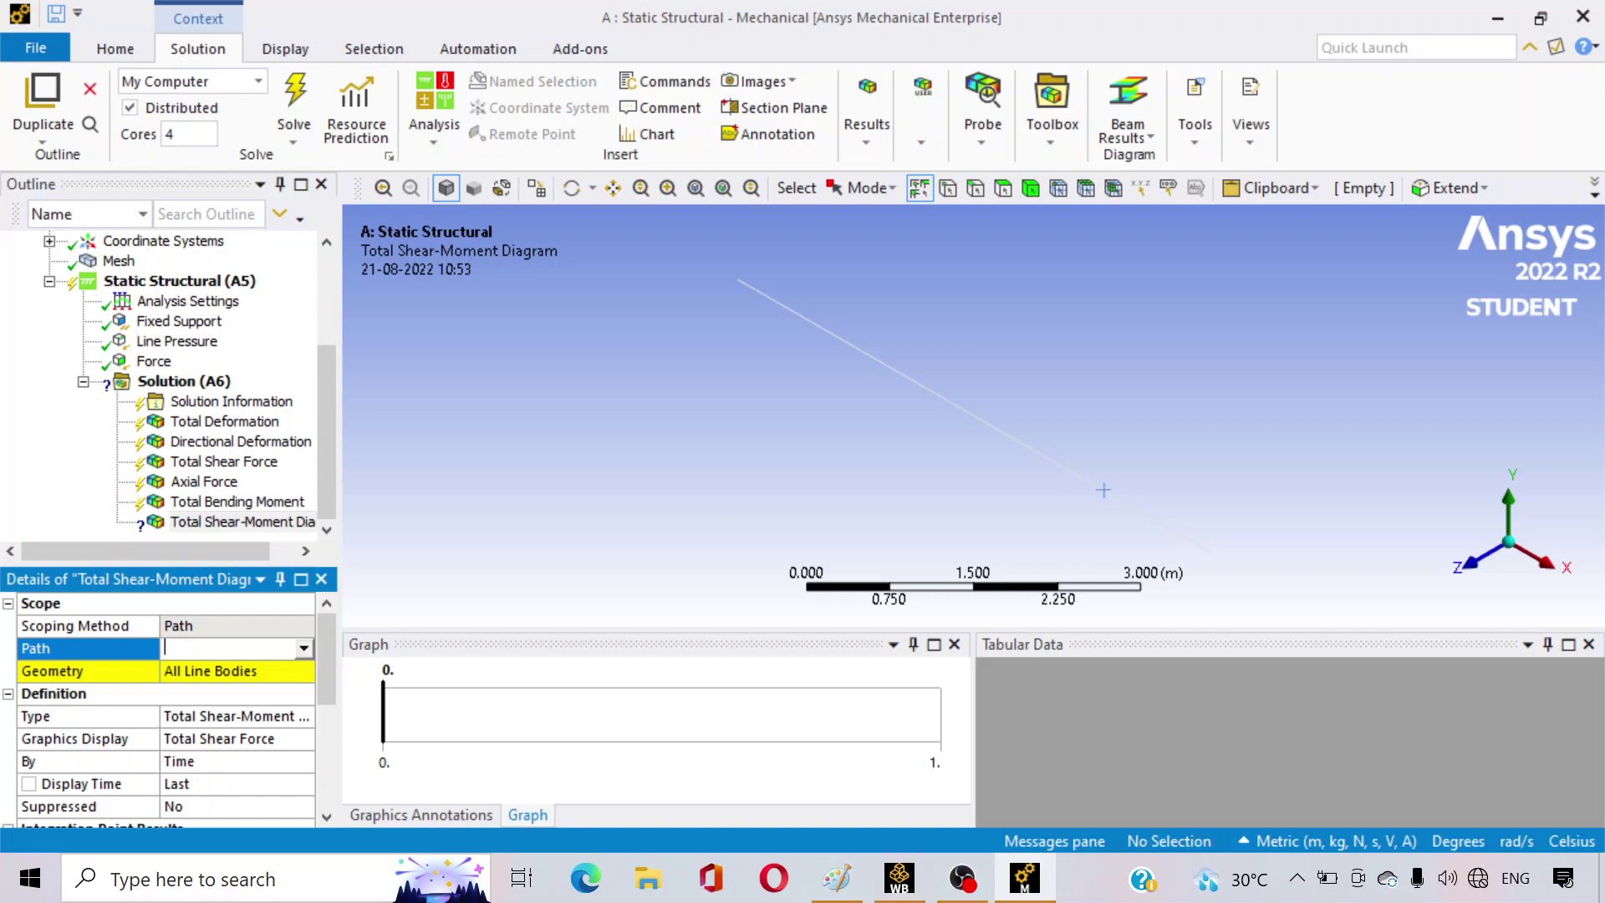
click(304, 654)
click(287, 664)
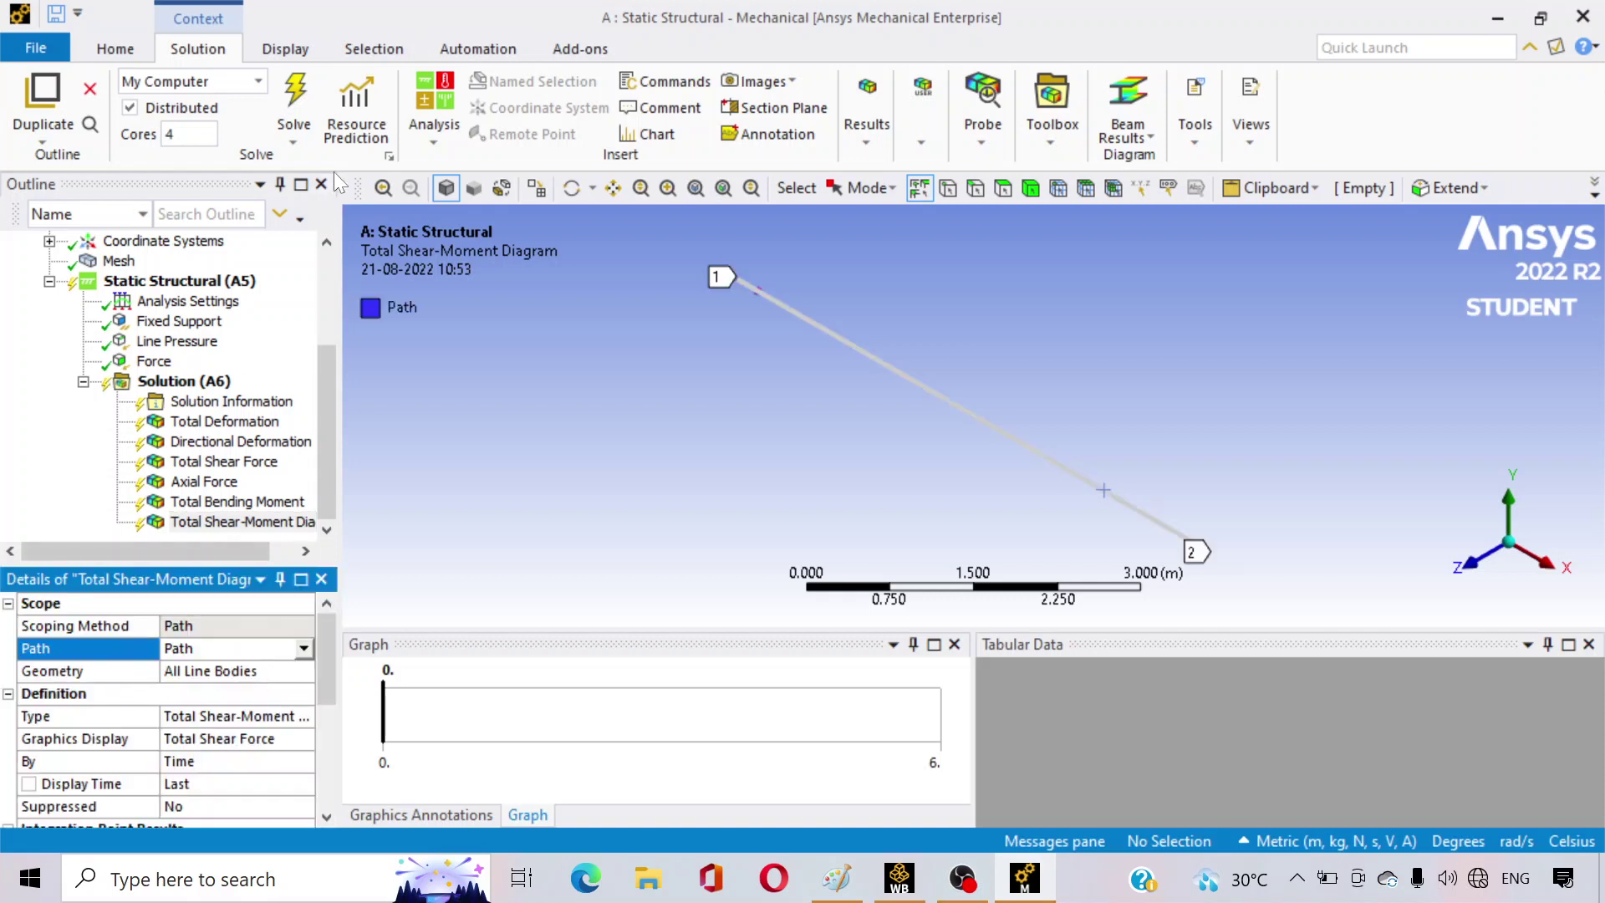
click(294, 86)
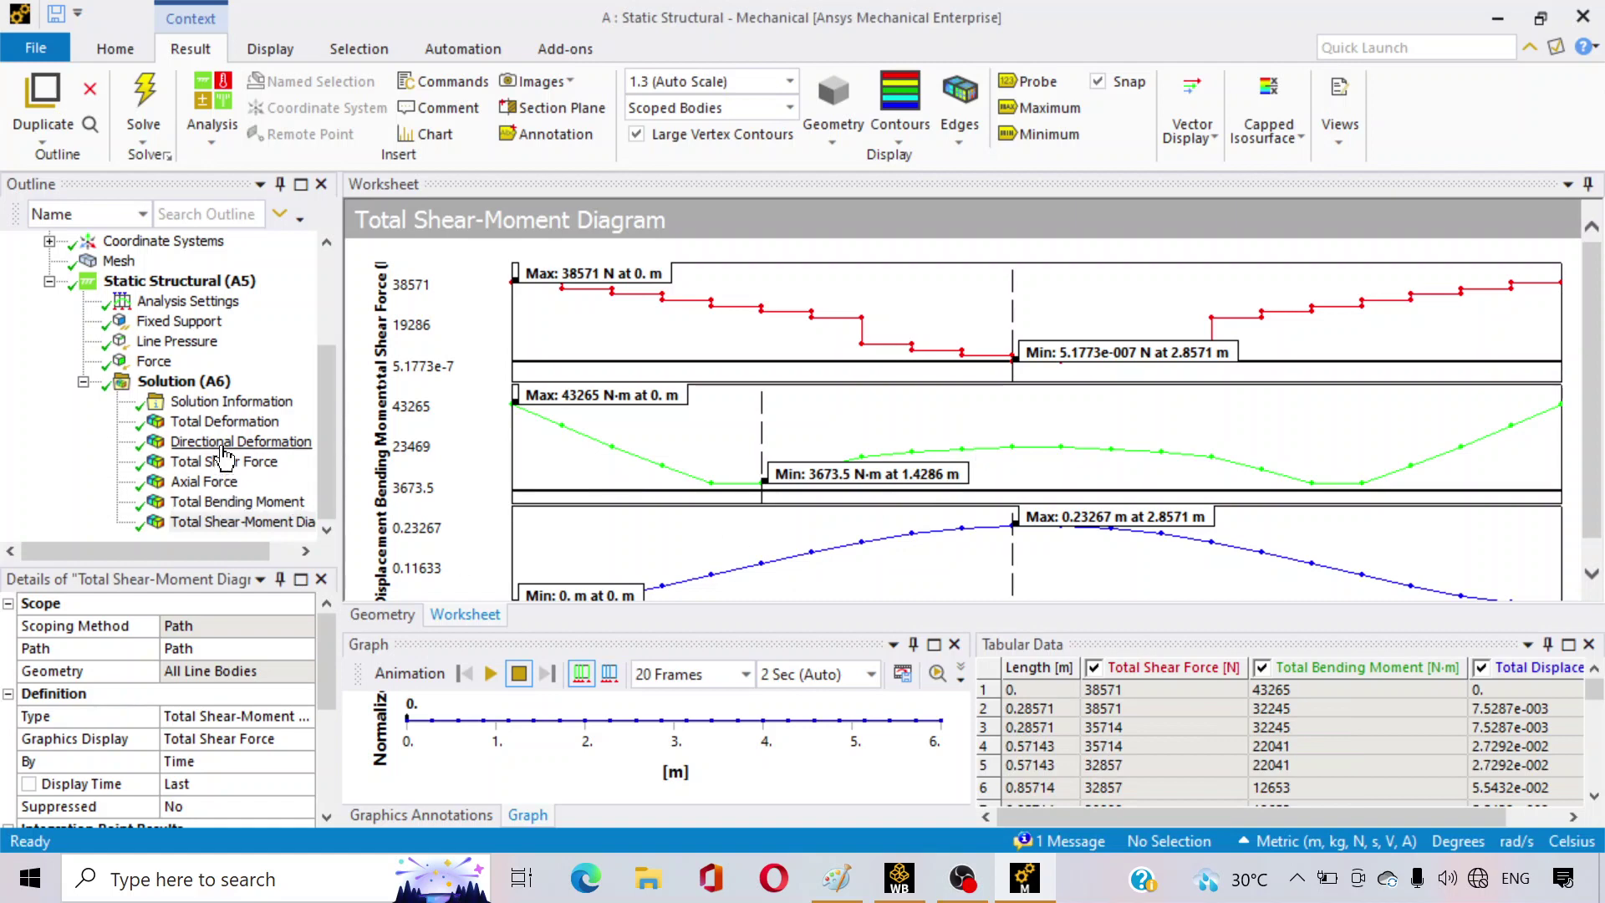
click(224, 421)
drag(957, 520, 940, 422)
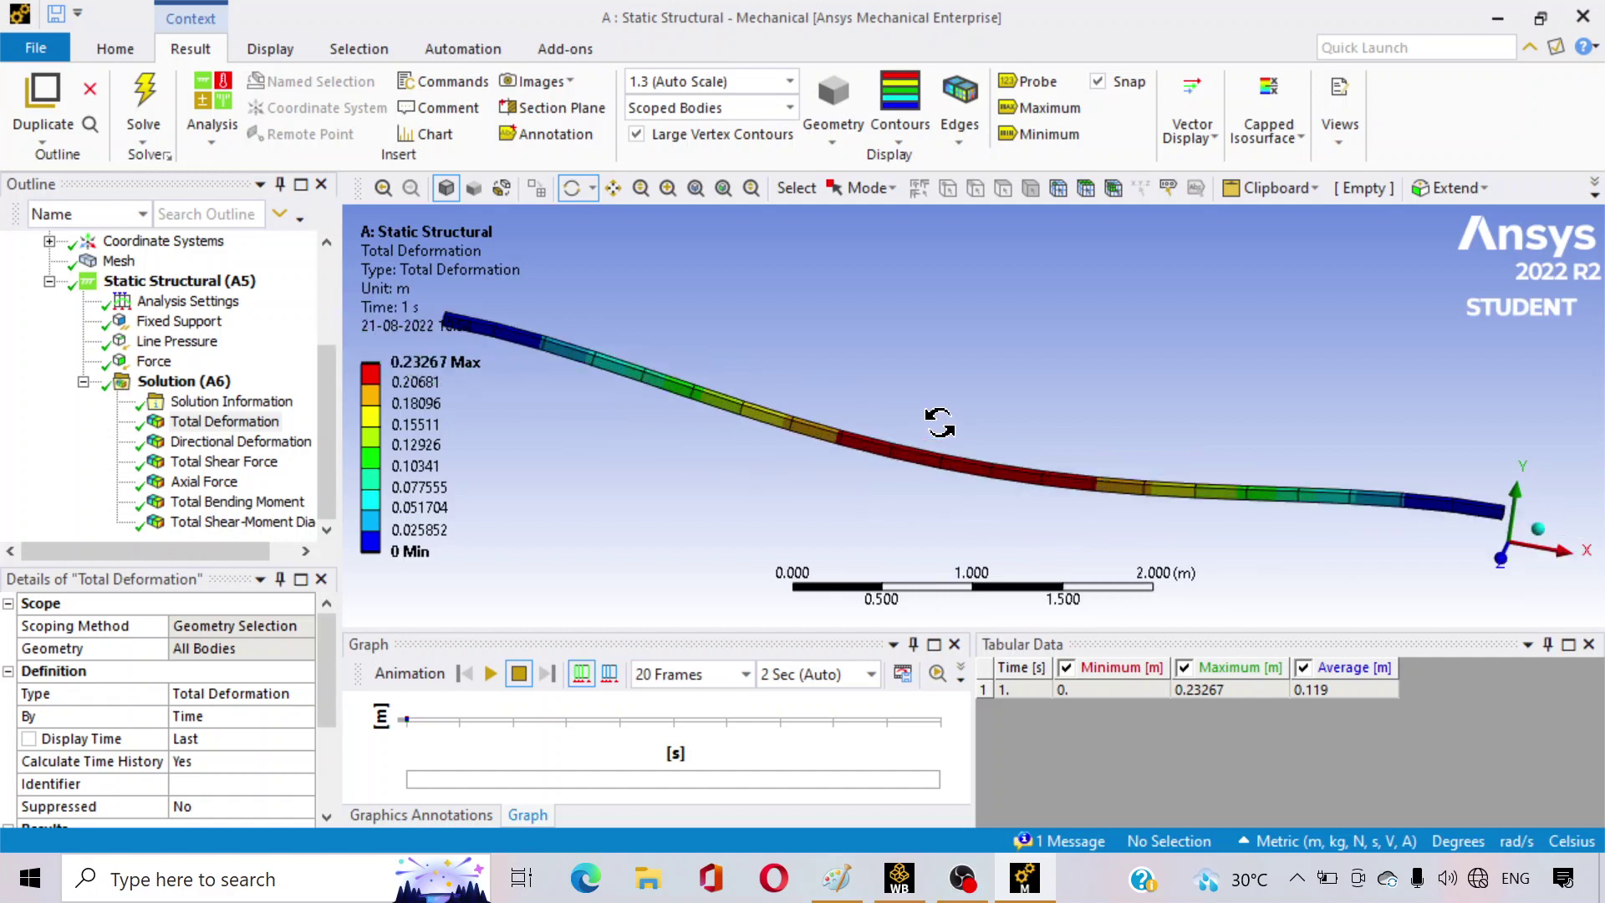
- Step through the Directional Deformation, Total Shear Force, Axial Force and Total Bending Moment results
click(236, 448)
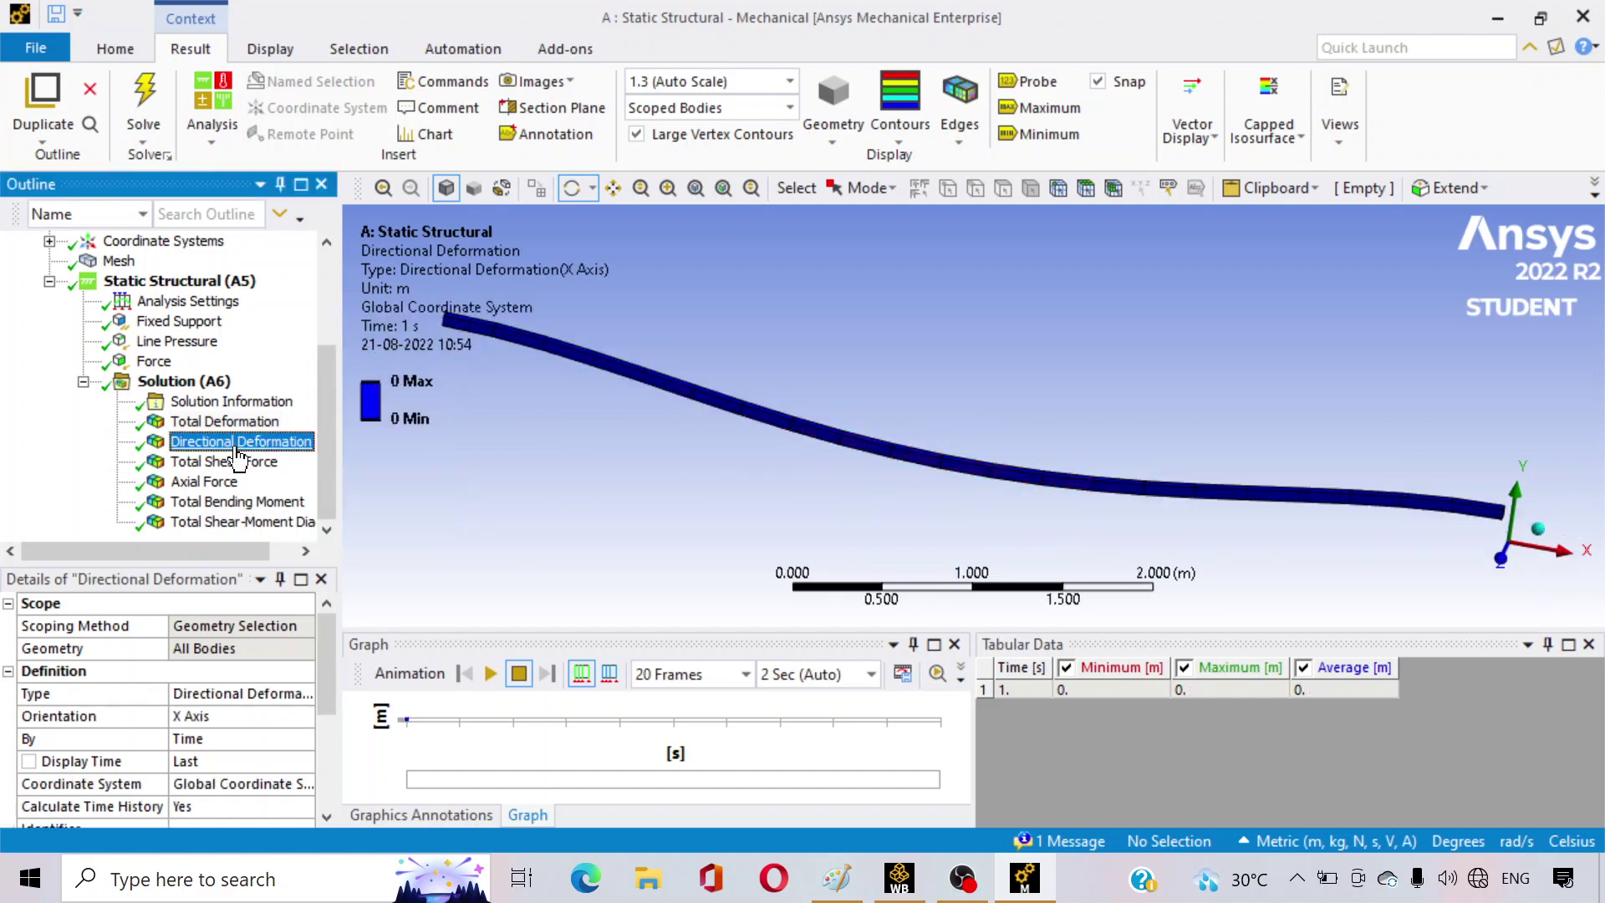
click(238, 460)
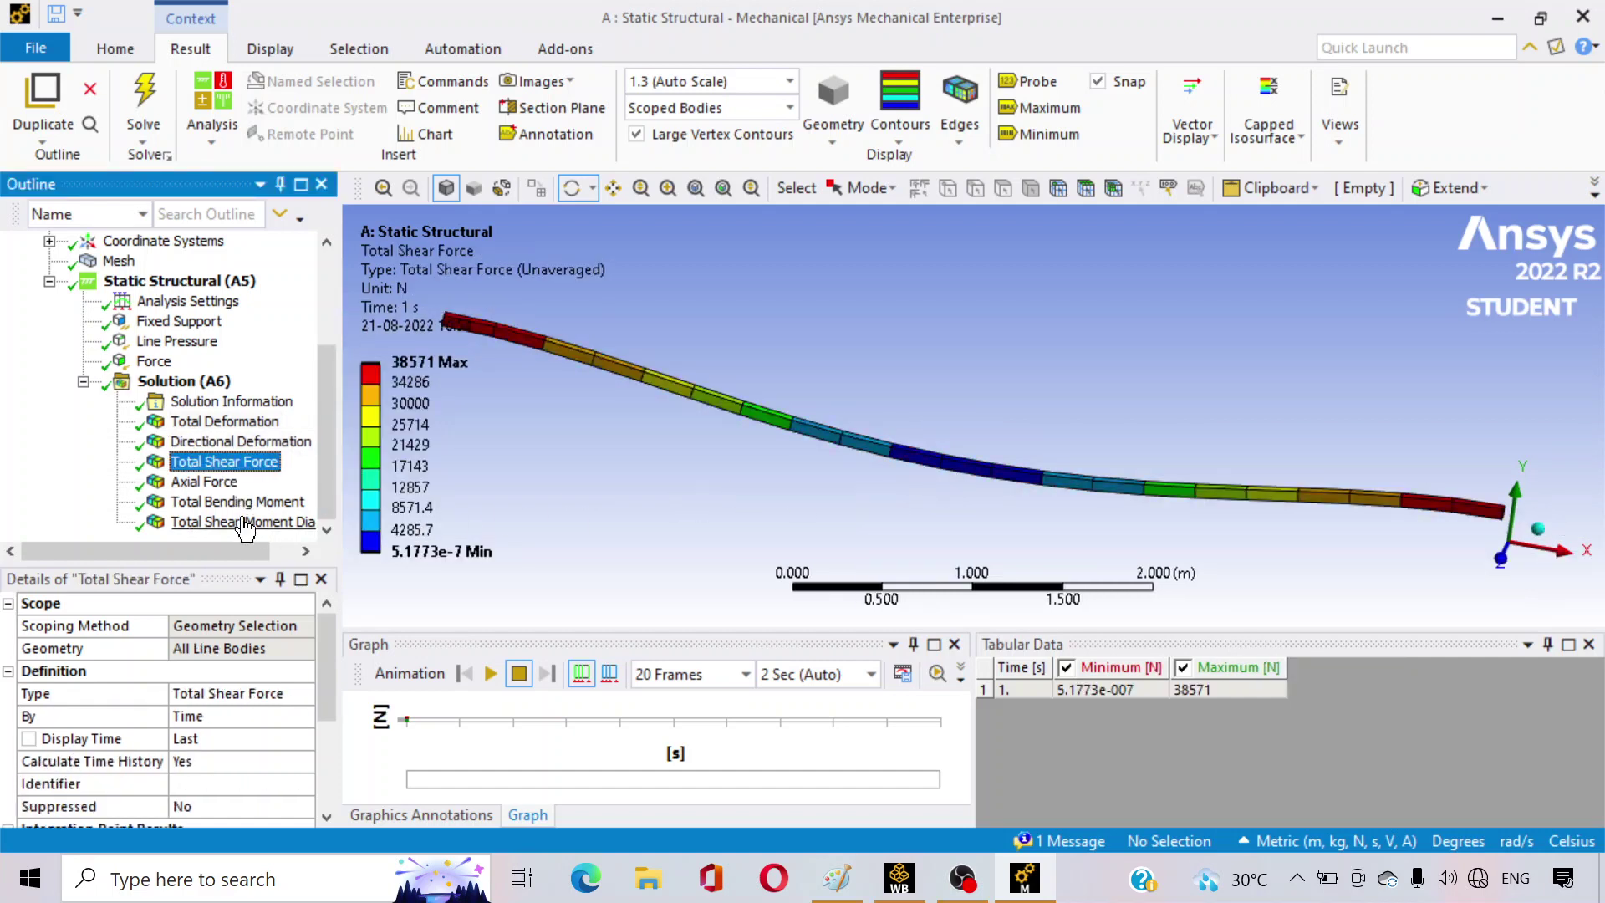
click(219, 482)
click(226, 502)
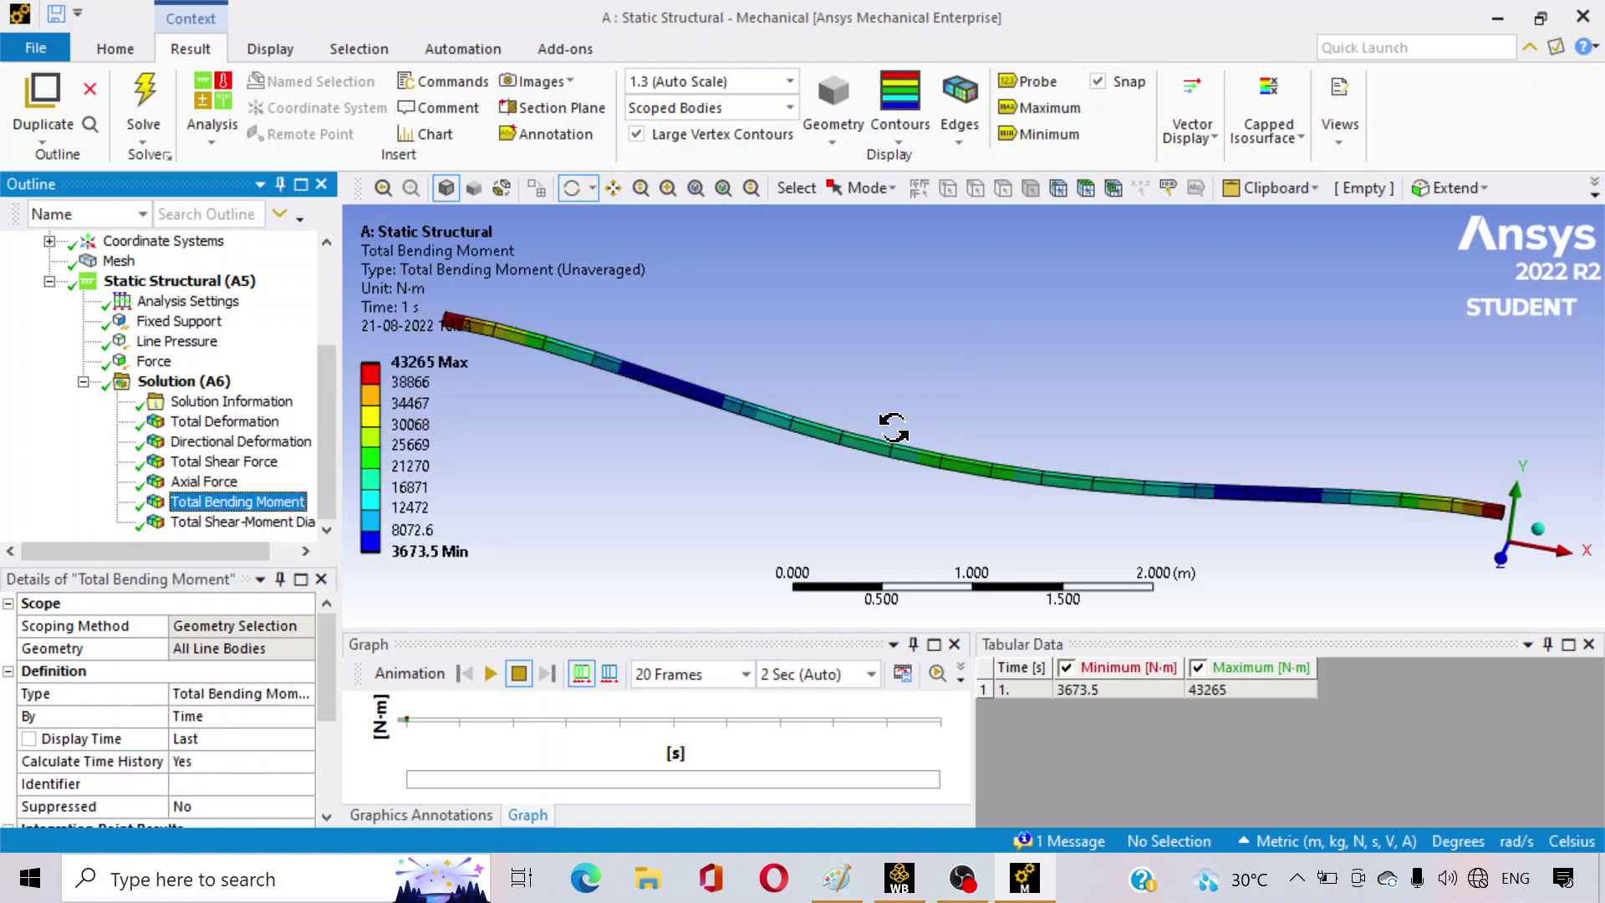
scroll(893, 427, down, 1)
scroll(893, 427, up, 1)
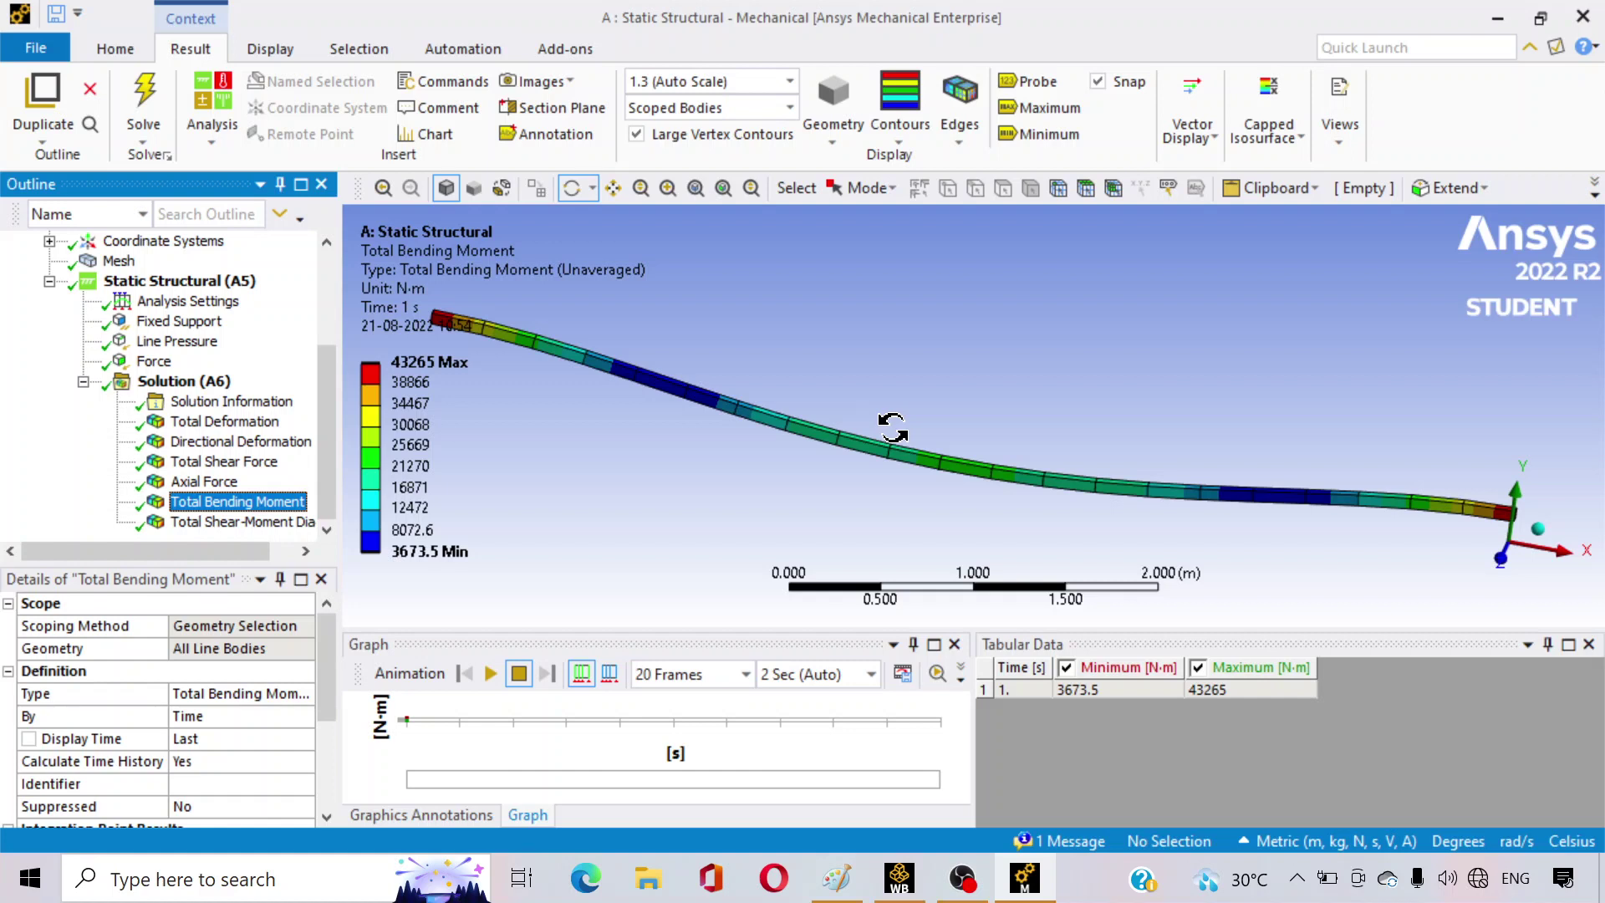
- Label maximum and minimum bending moment, probe values, then display the Total Shear-Moment Diagram
click(1042, 108)
click(1048, 132)
scroll(1068, 348, down, 1)
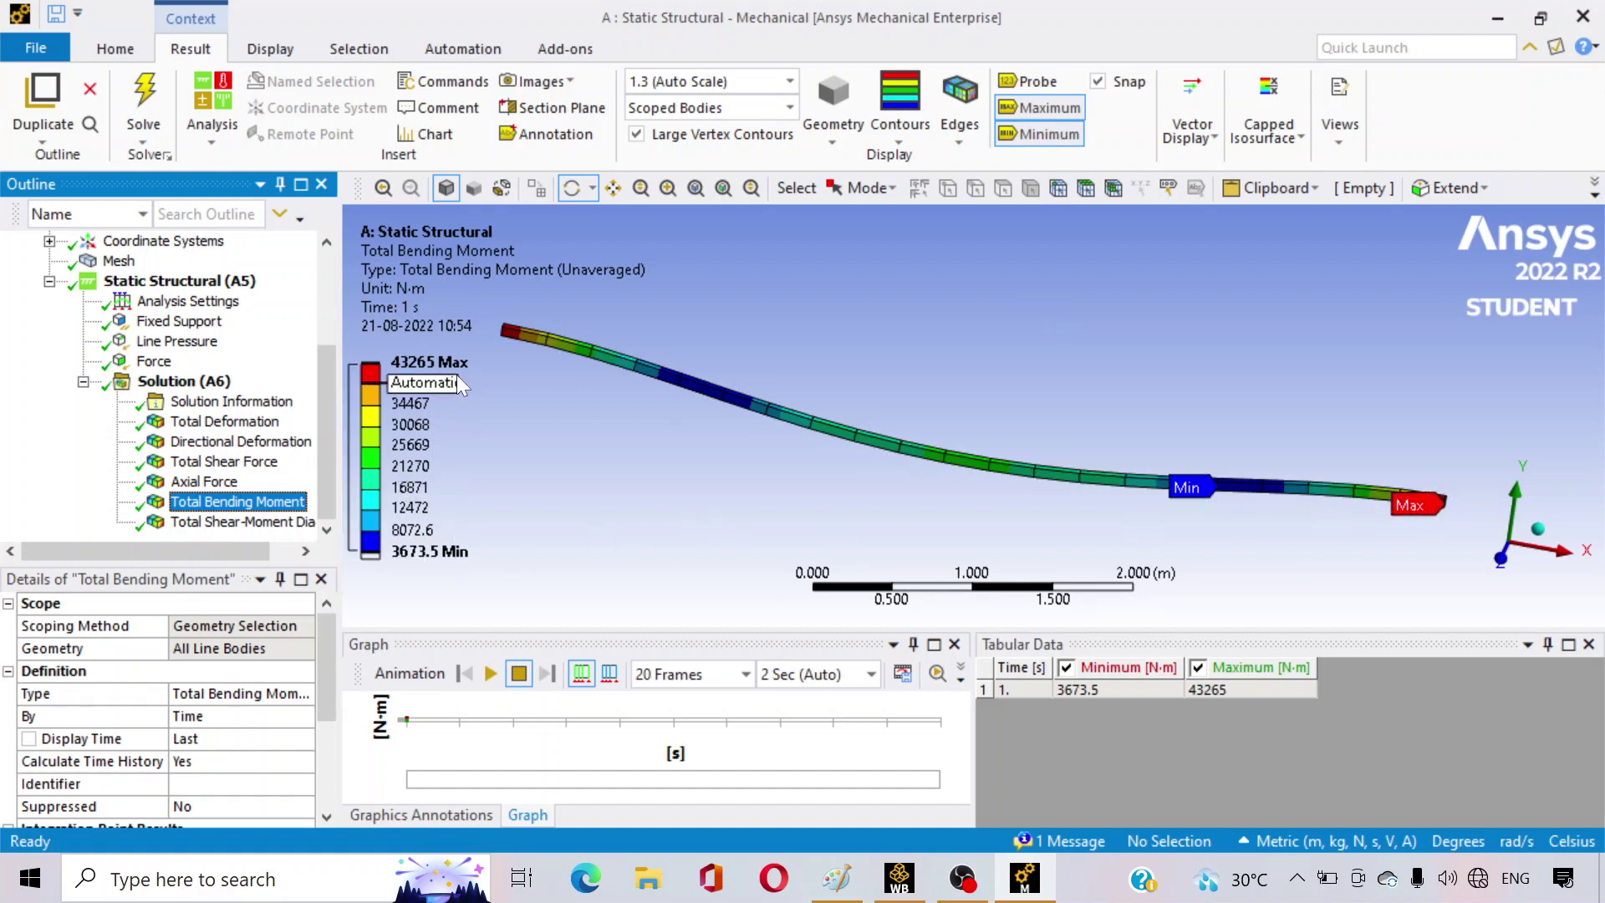
click(1030, 87)
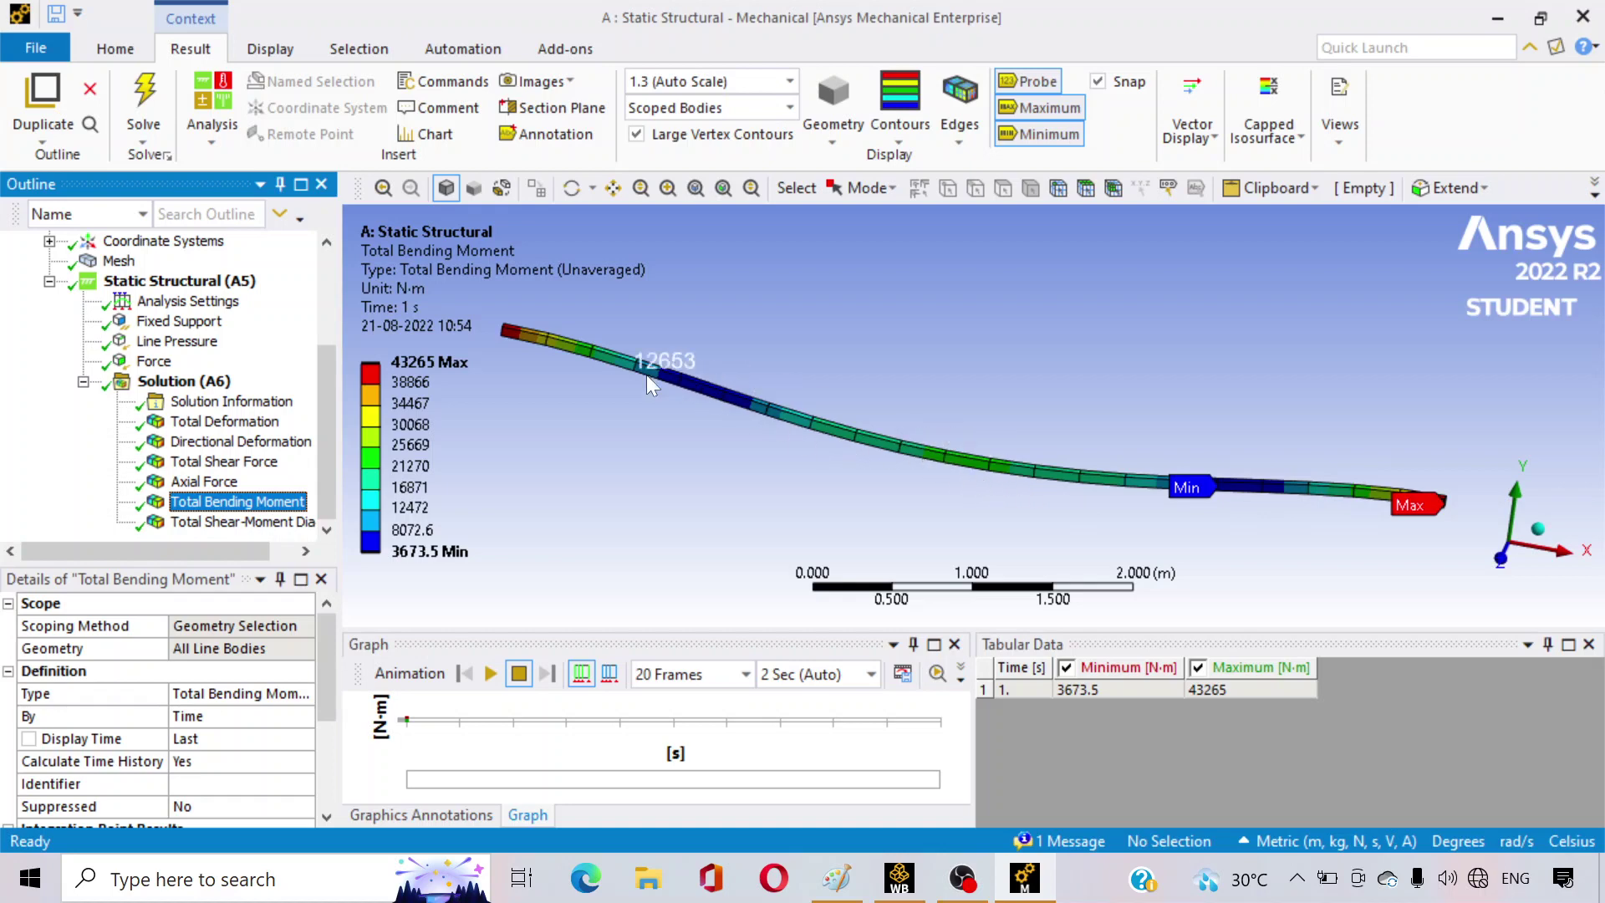
click(254, 524)
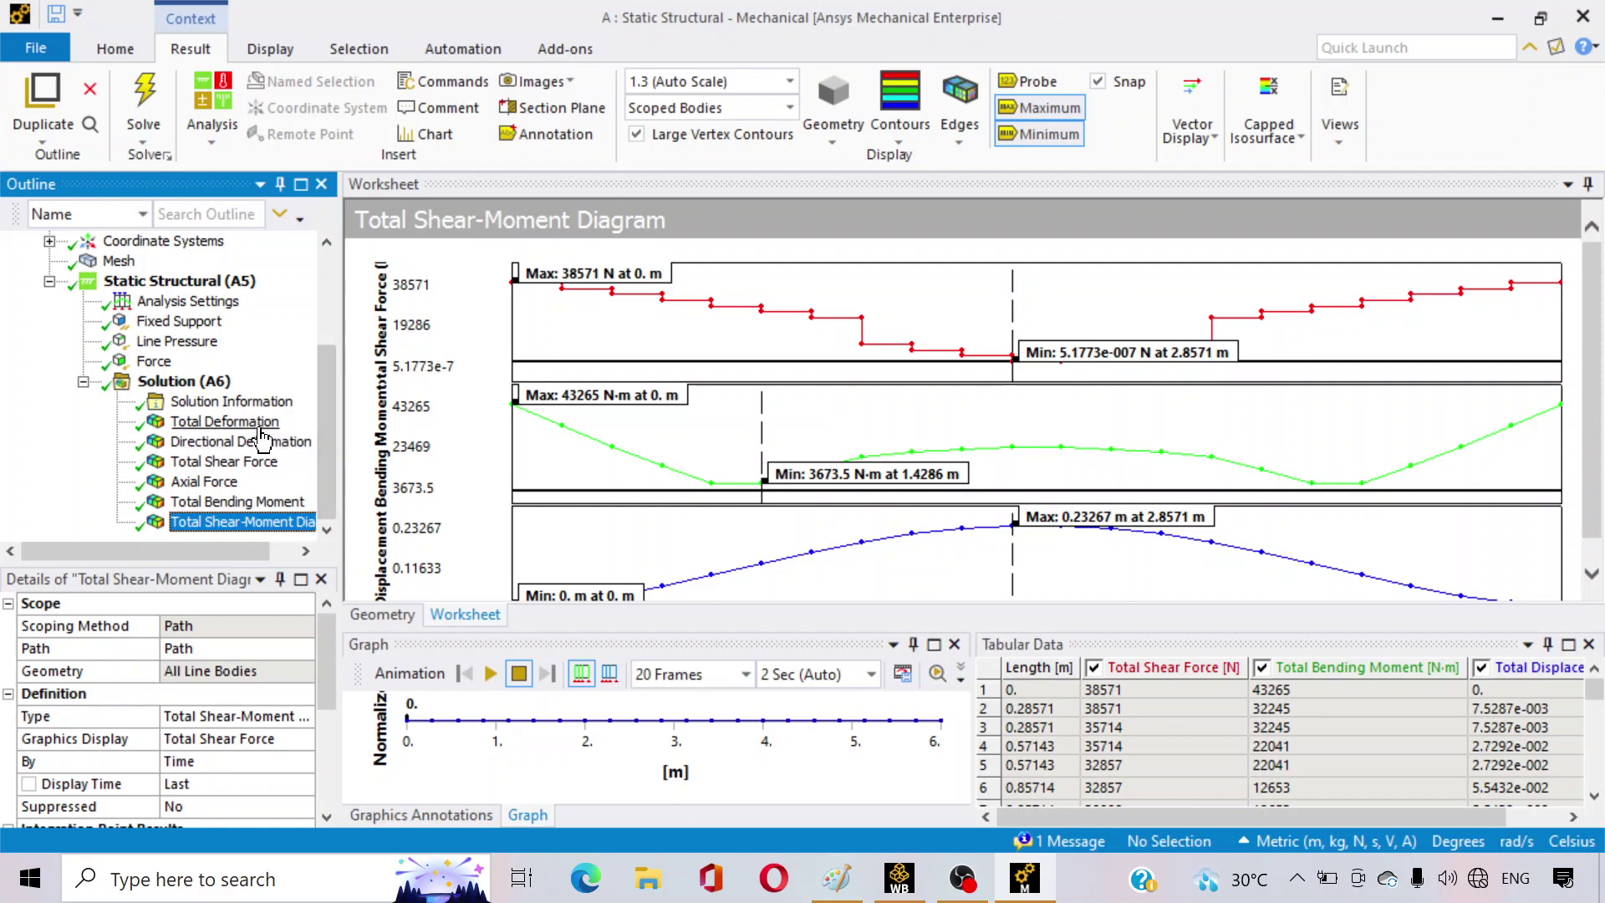
- Animate Total Deformation with the undeformed beam overlaid and smooth contour shading
click(230, 422)
click(960, 130)
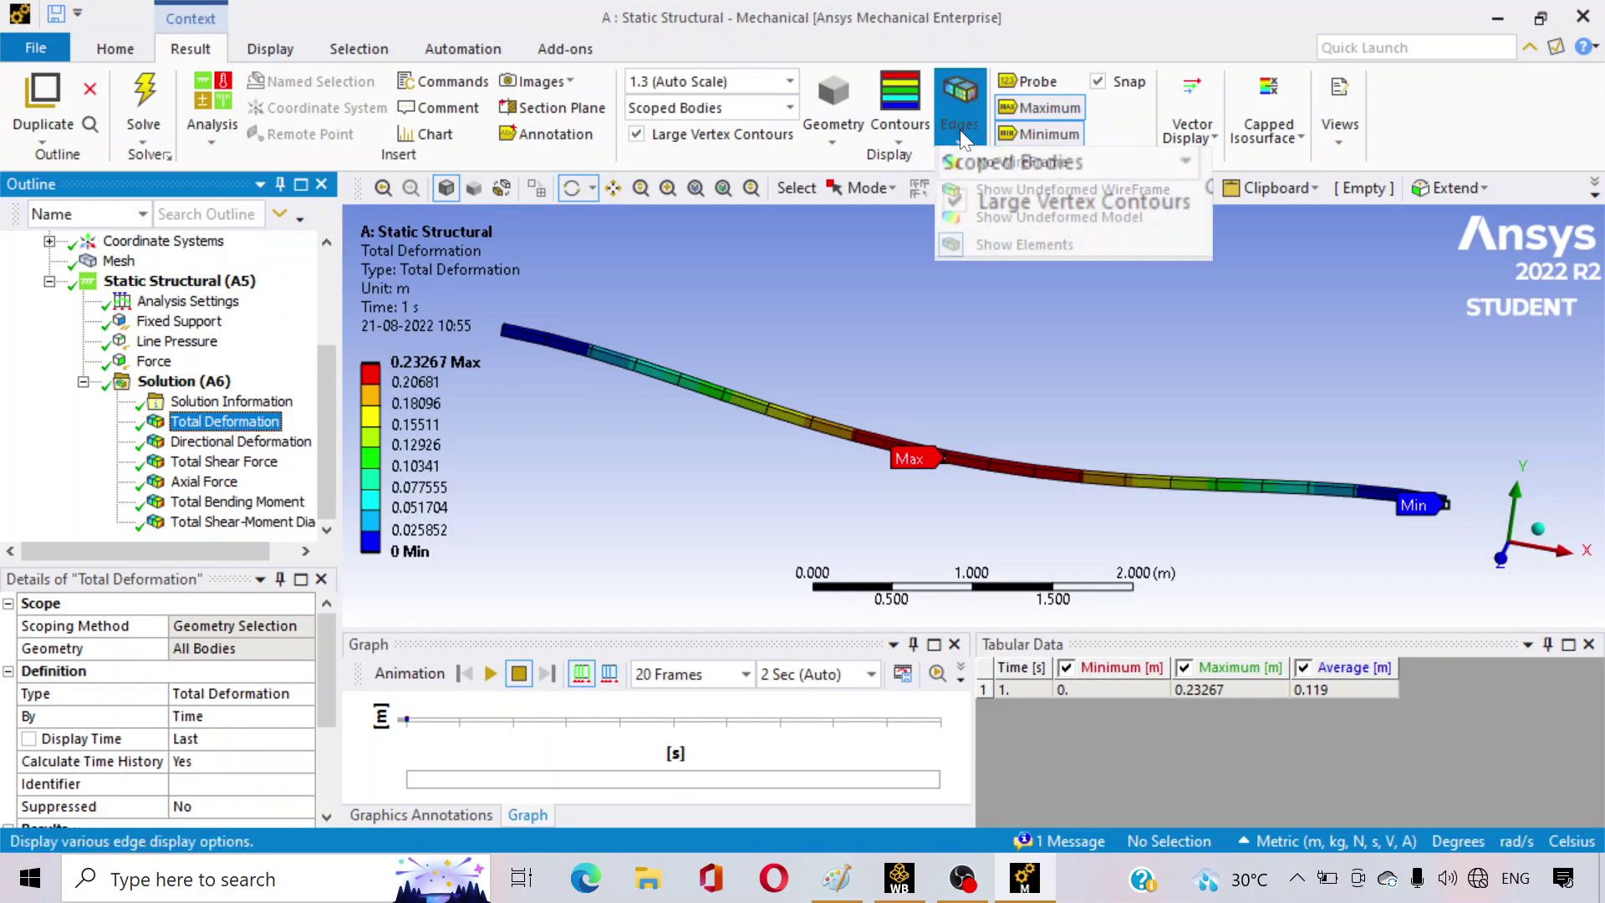
click(996, 209)
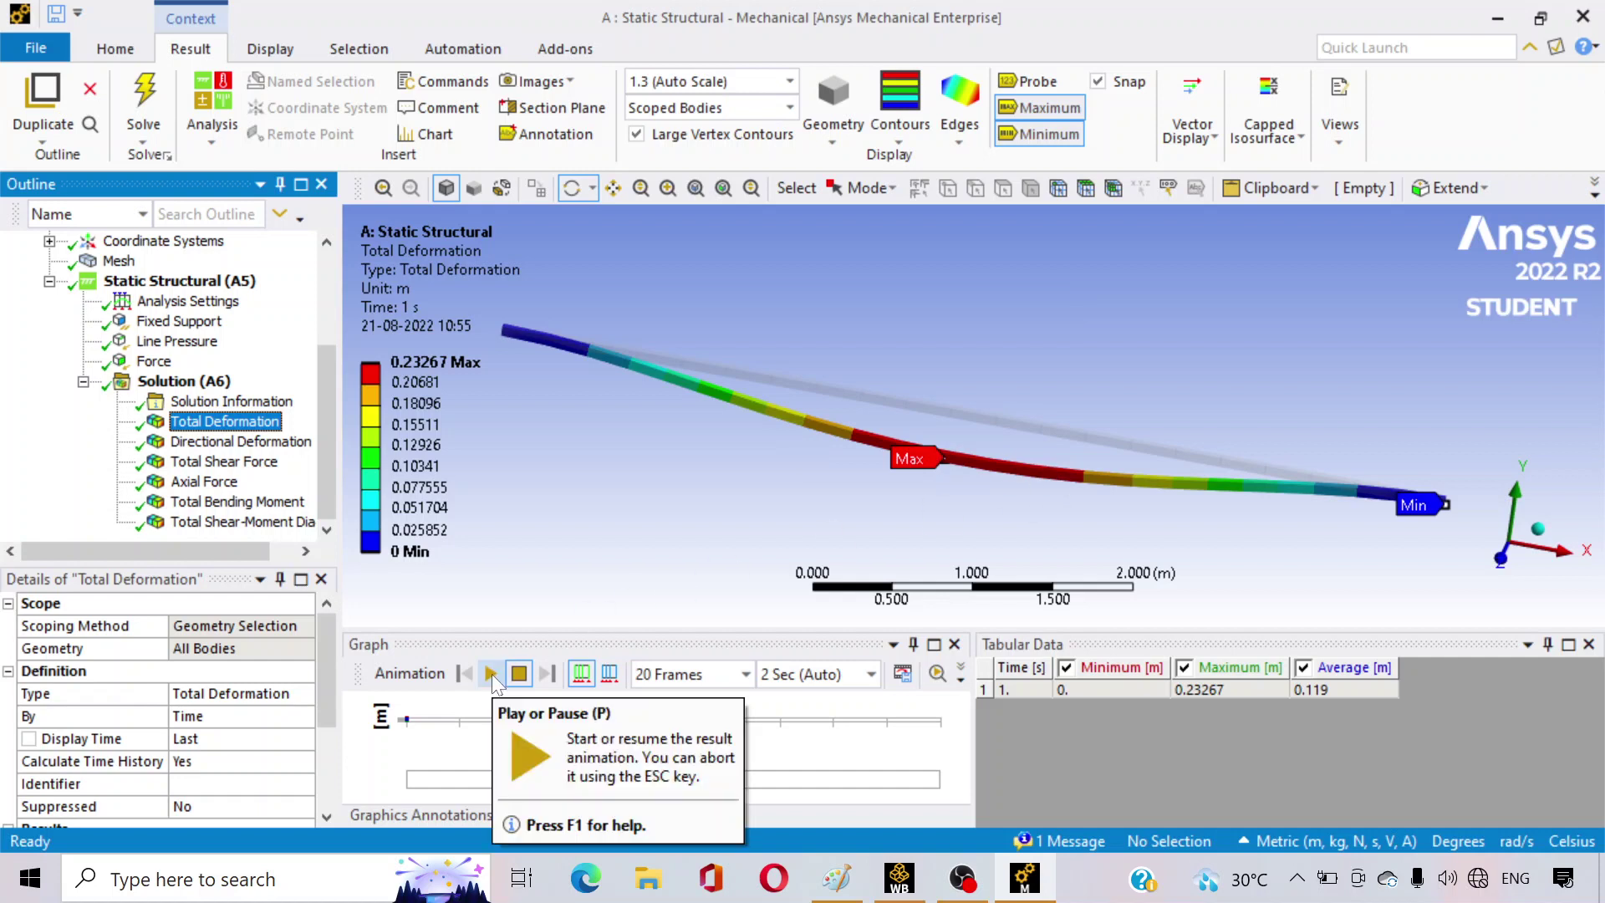
click(493, 673)
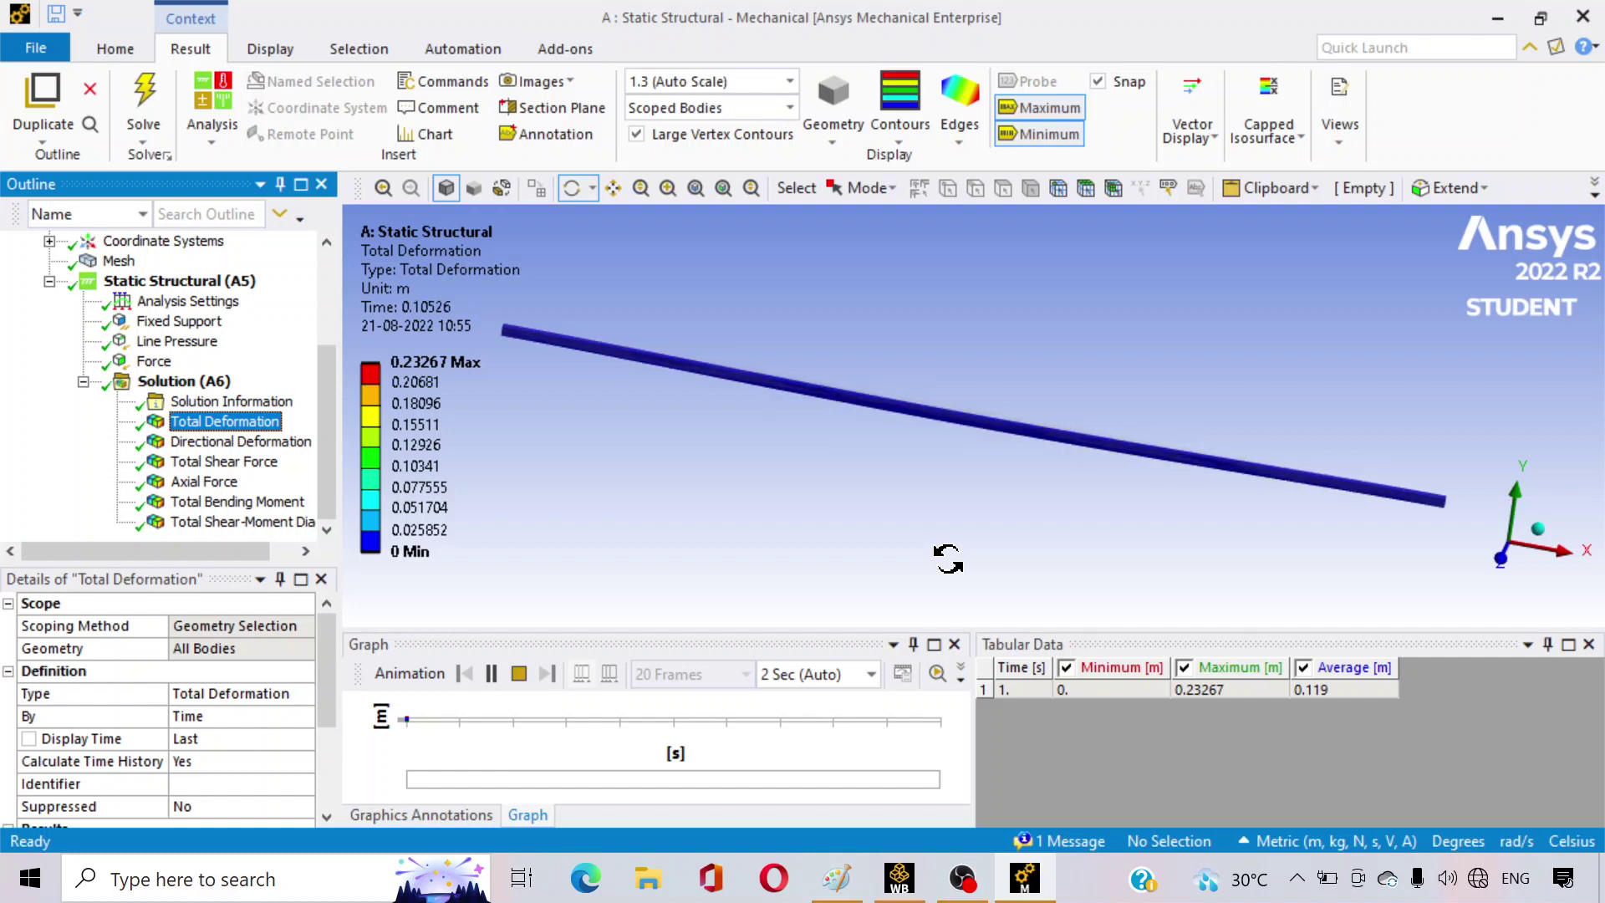
click(895, 117)
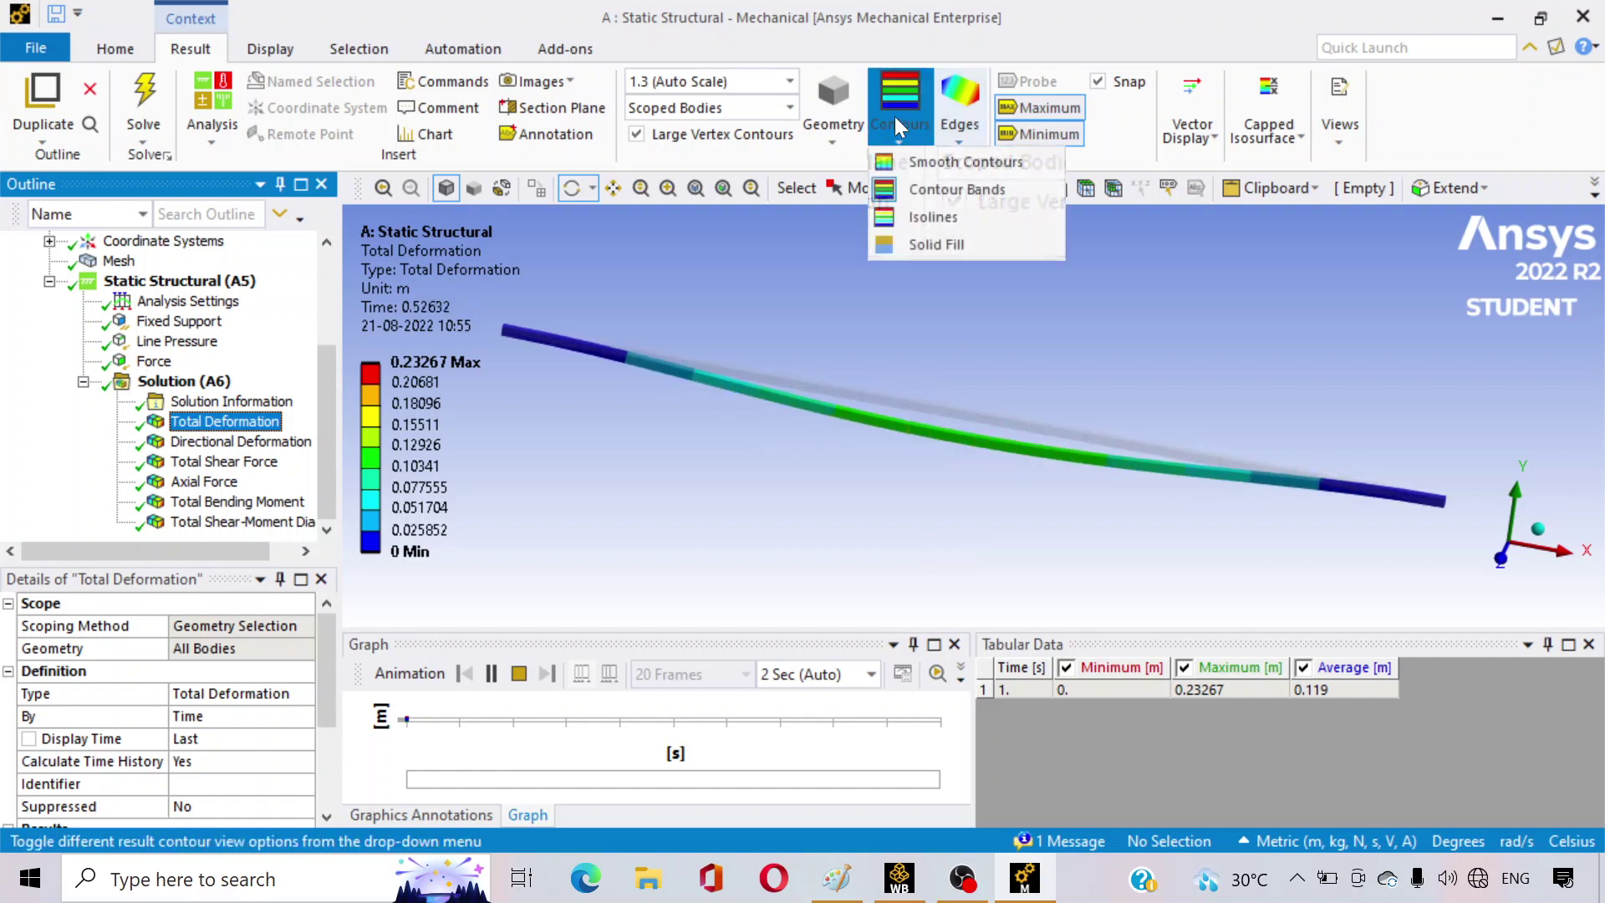
click(915, 163)
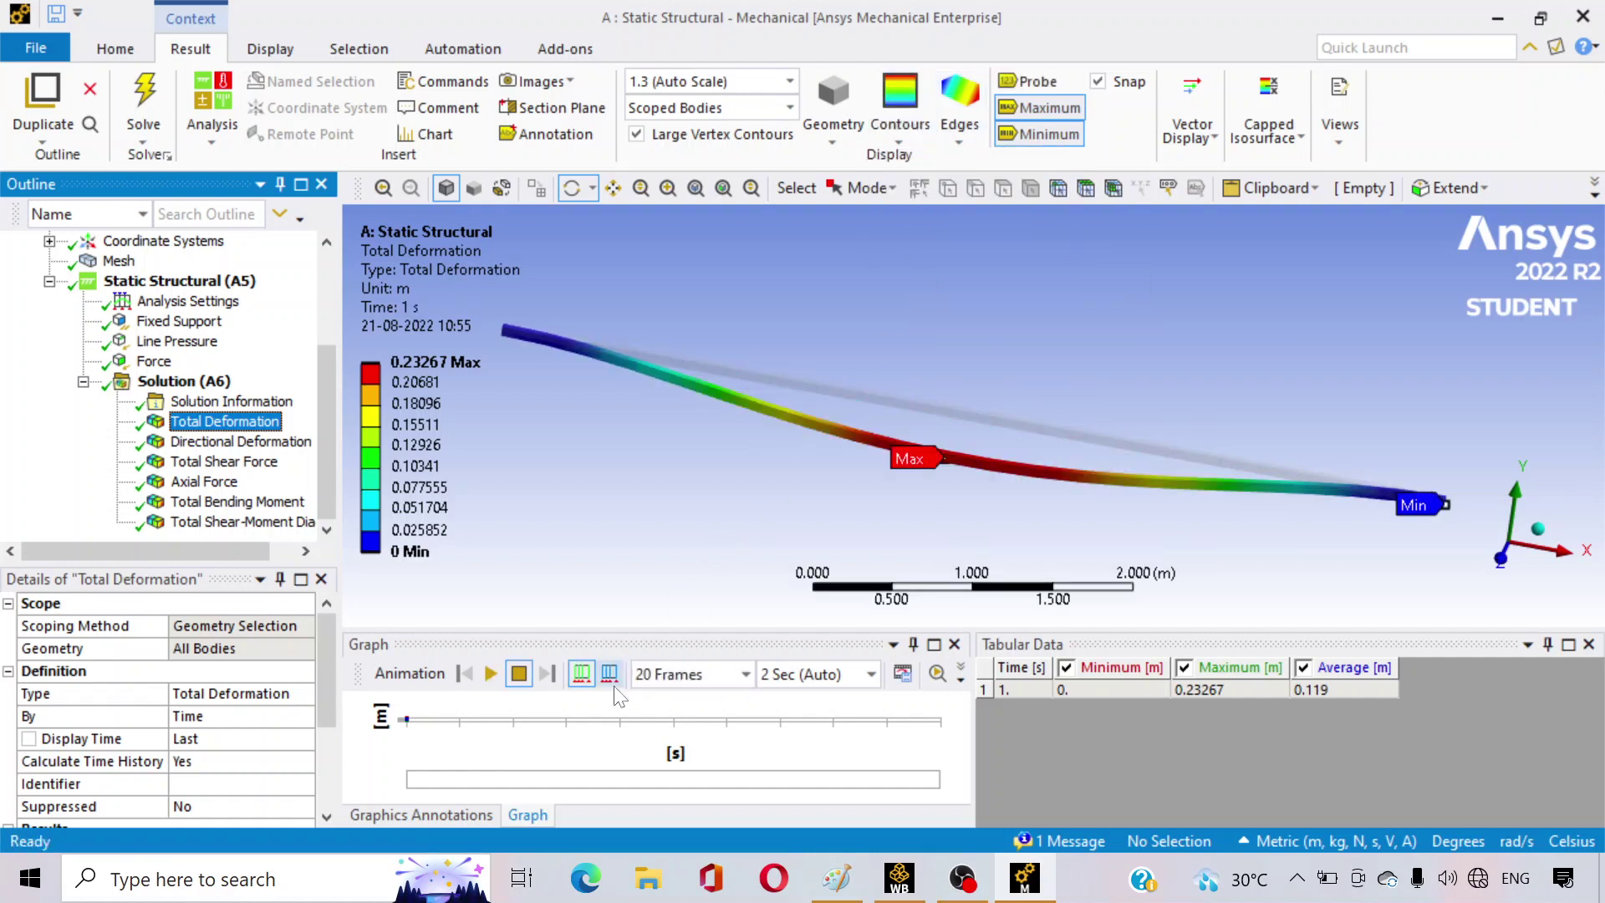
click(491, 674)
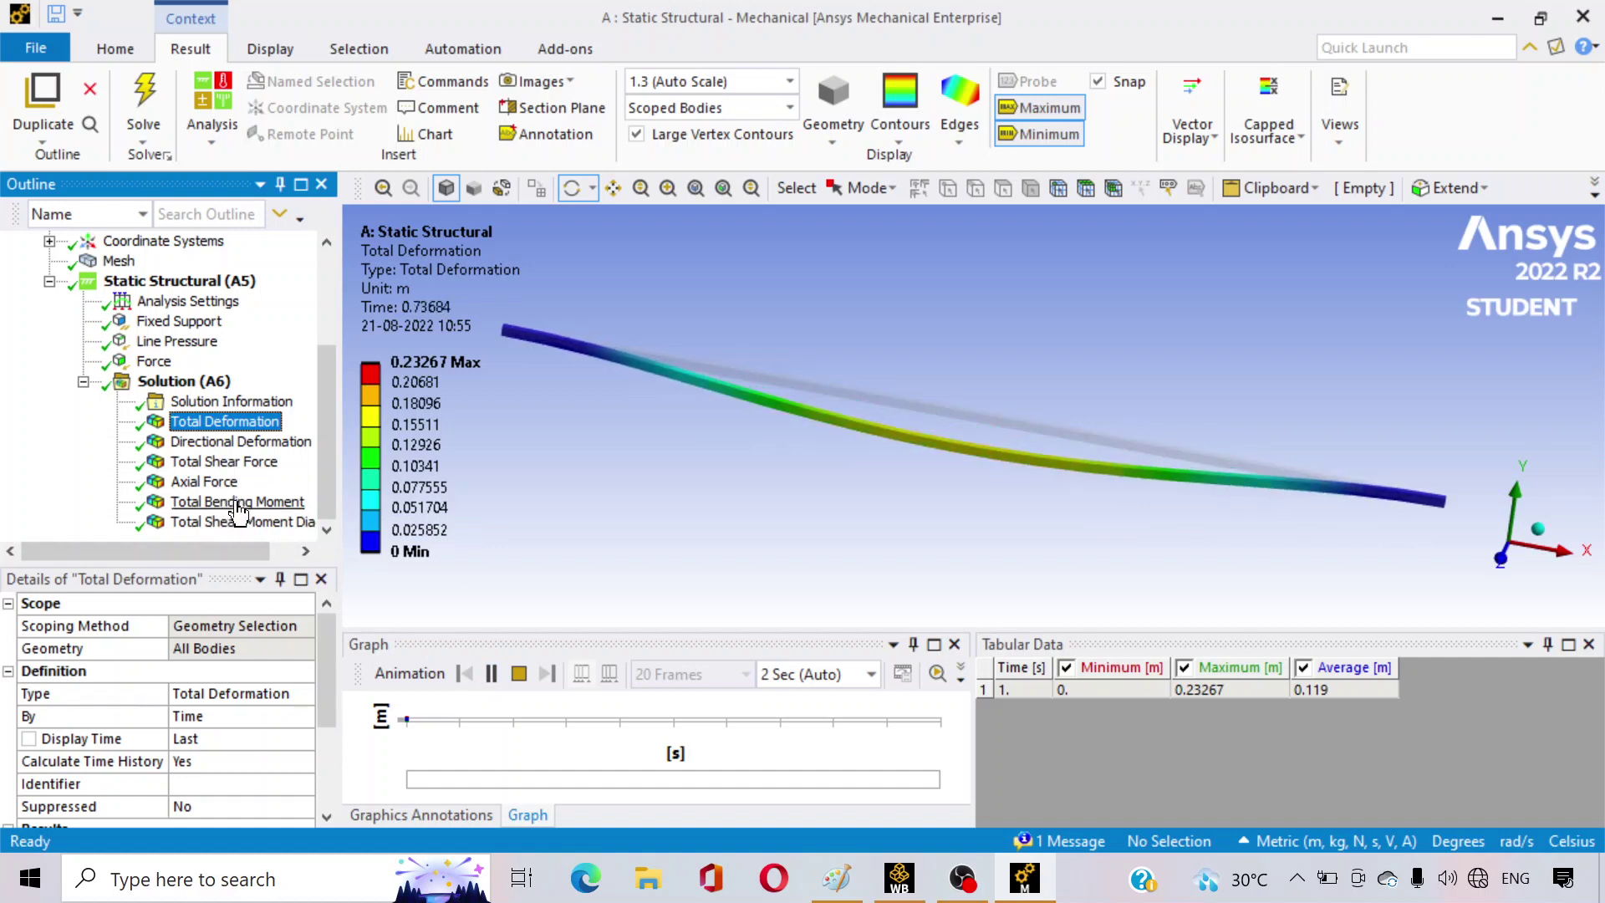
- Animate the Total Shear Force result, then pause the animation
click(234, 464)
click(490, 674)
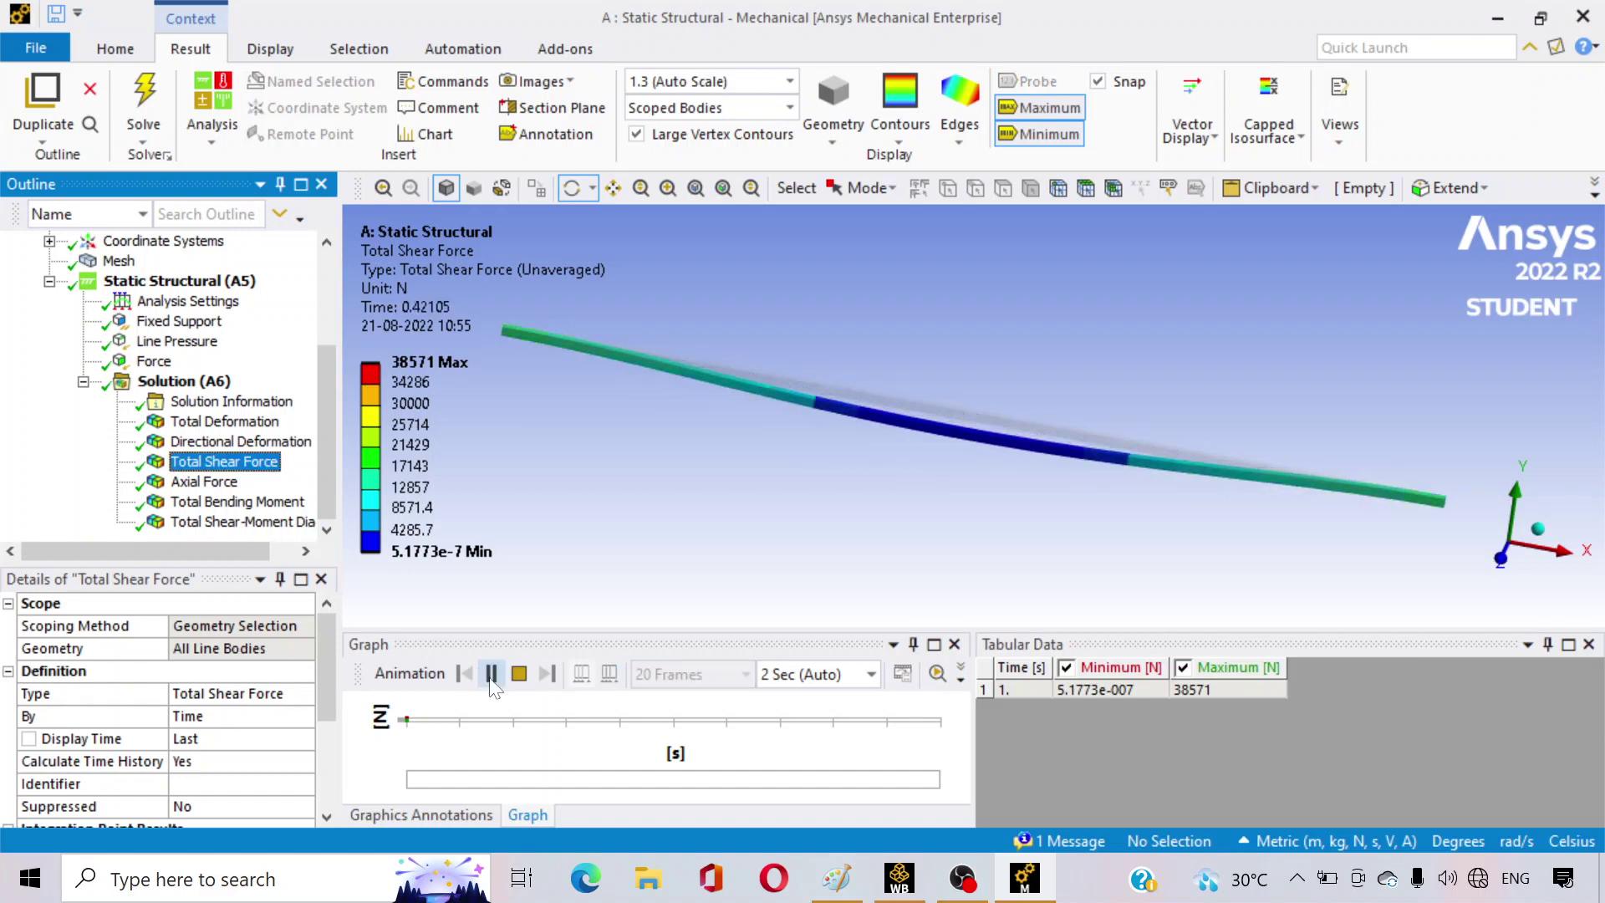
click(491, 674)
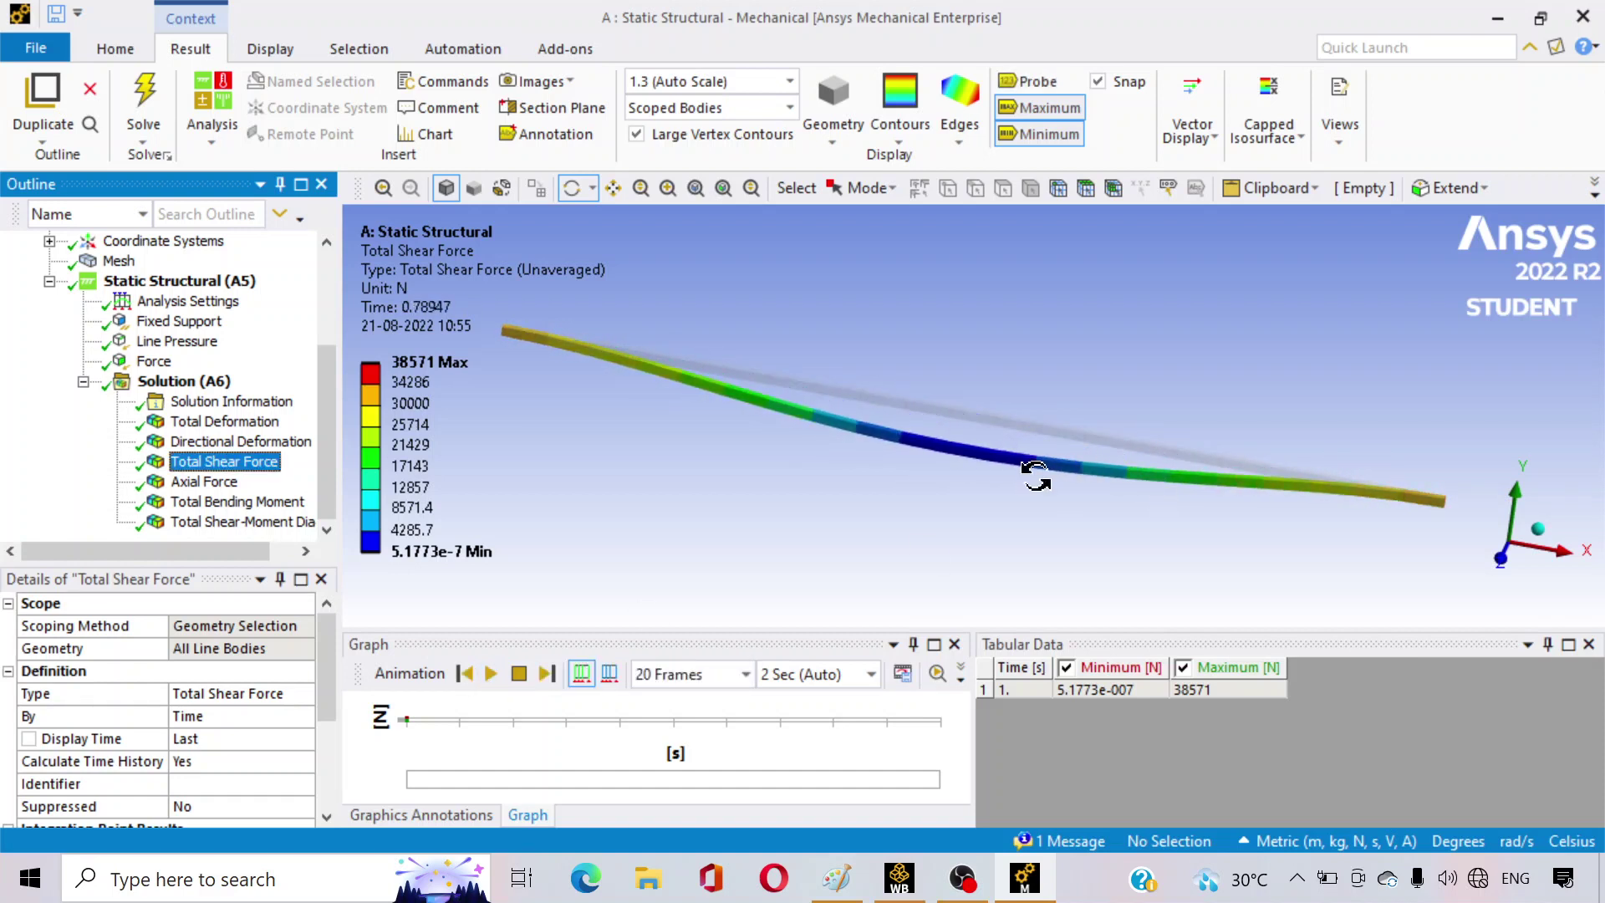